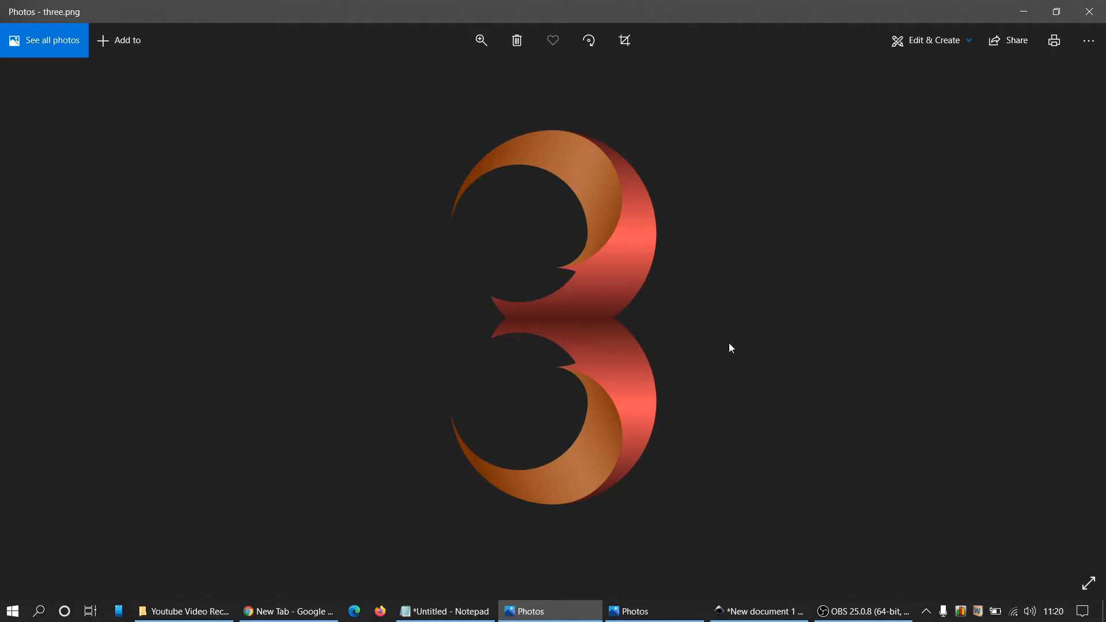
View the reference image of the gradient figure eight, minimize it and switch to Inkscape
{"action": "left_click", "coordinate": [633, 610]}
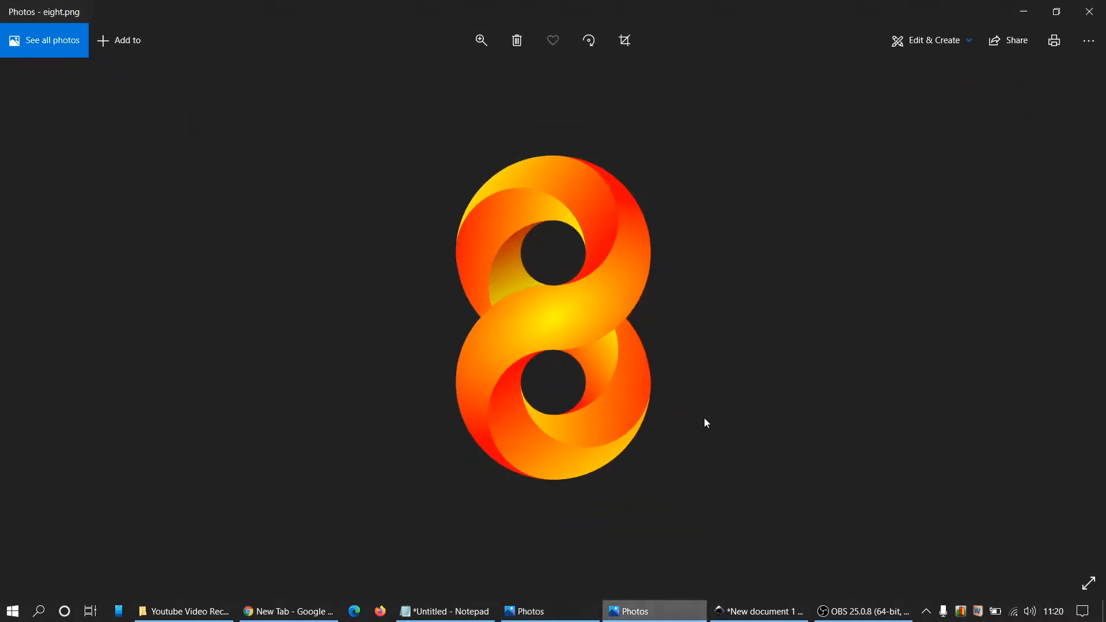
{"action": "left_click", "coordinate": [1019, 18]}
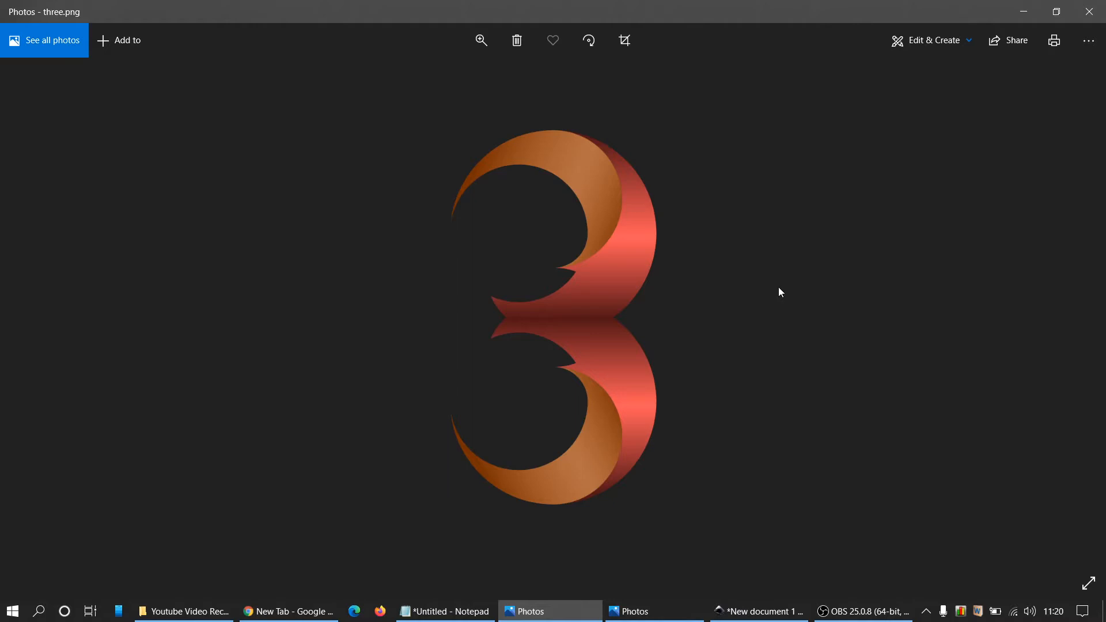
{"action": "left_click", "coordinate": [769, 611]}
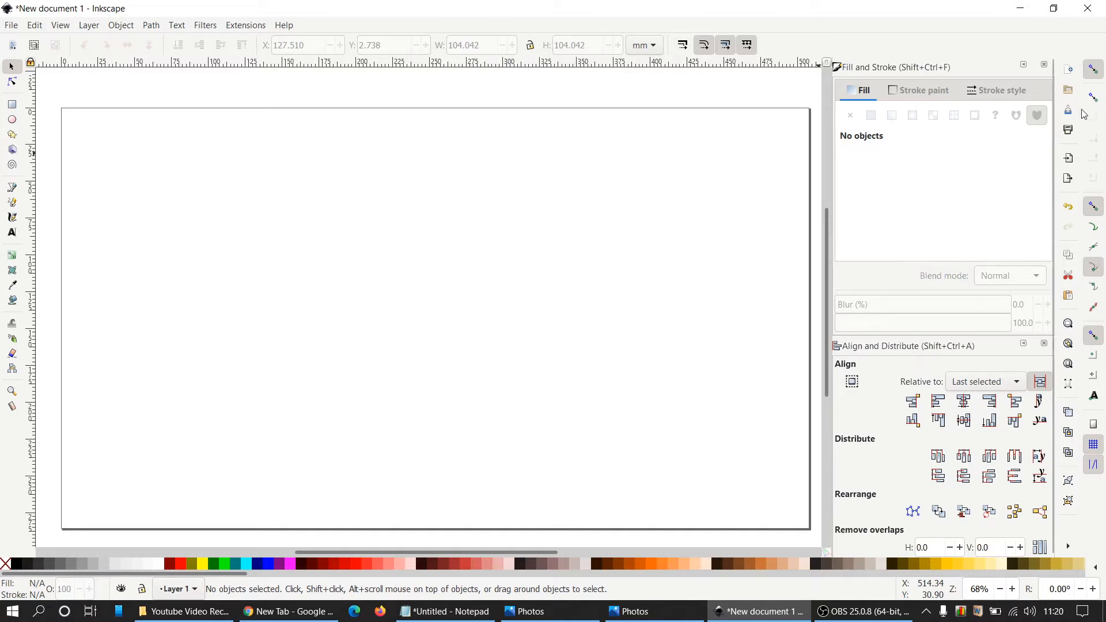
Enable snapping to paths, path intersections, smooth nodes and midpoints of line segments
{"action": "left_click", "coordinate": [1093, 230]}
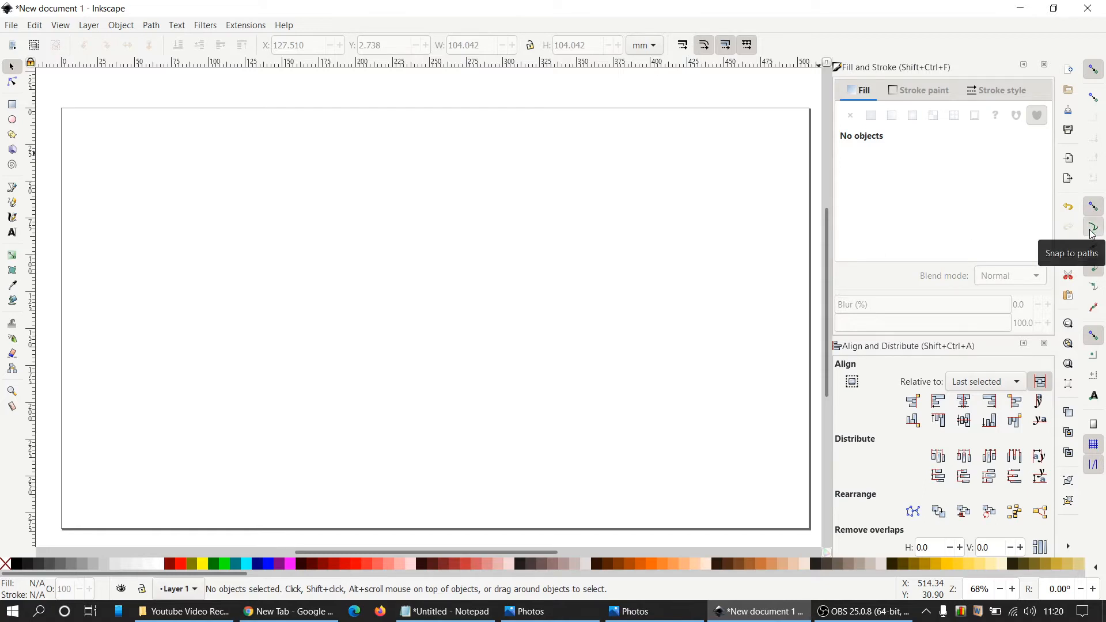
{"action": "left_click", "coordinate": [1091, 268]}
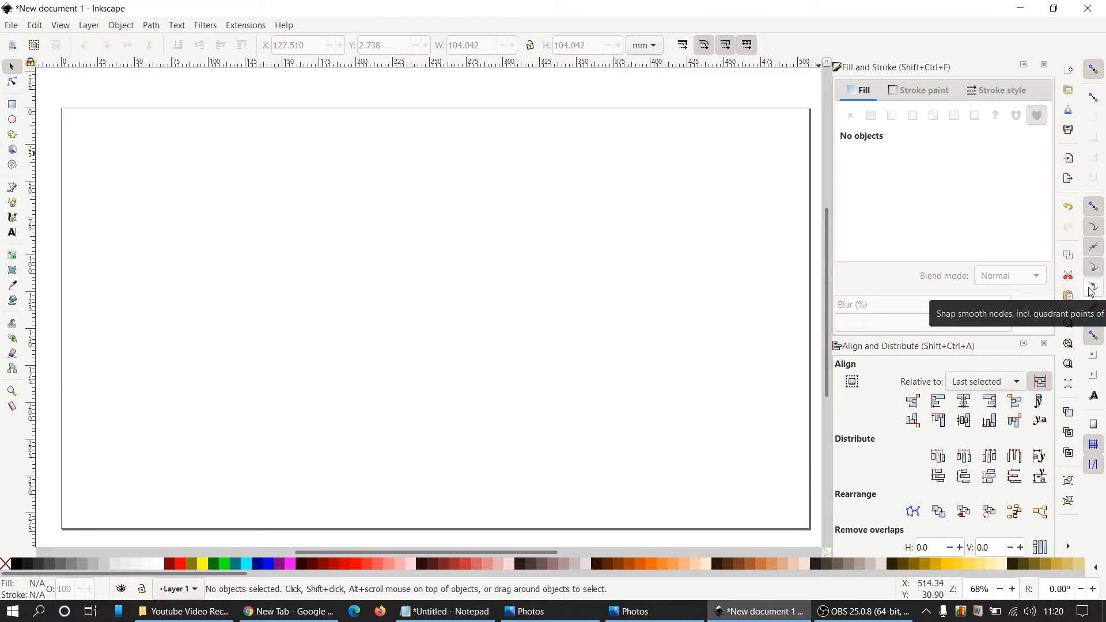
{"action": "left_click", "coordinate": [1092, 289]}
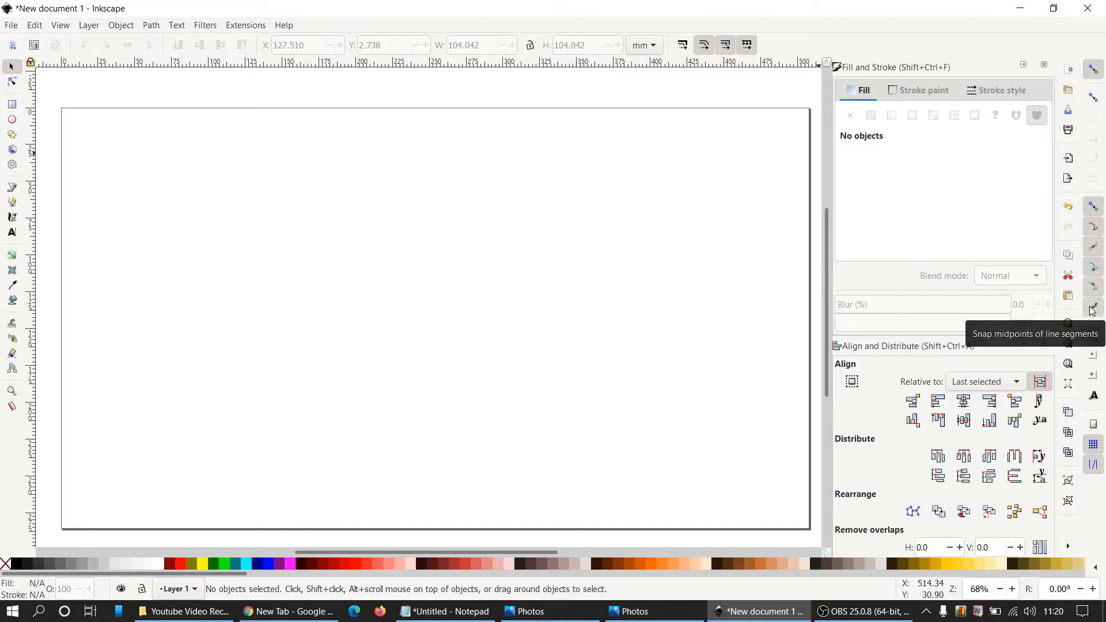
{"action": "left_click", "coordinate": [1093, 310]}
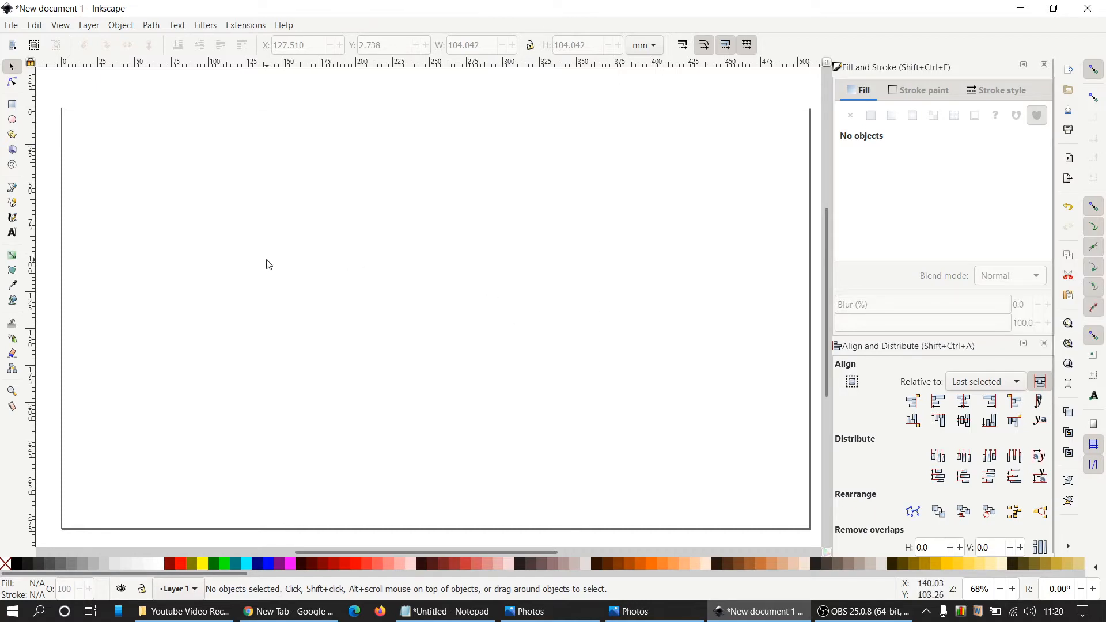
Draw a black circle about 156 mm in diameter and move it to about X 162 mm, Y 30 mm on the page
{"action": "left_click", "coordinate": [13, 121]}
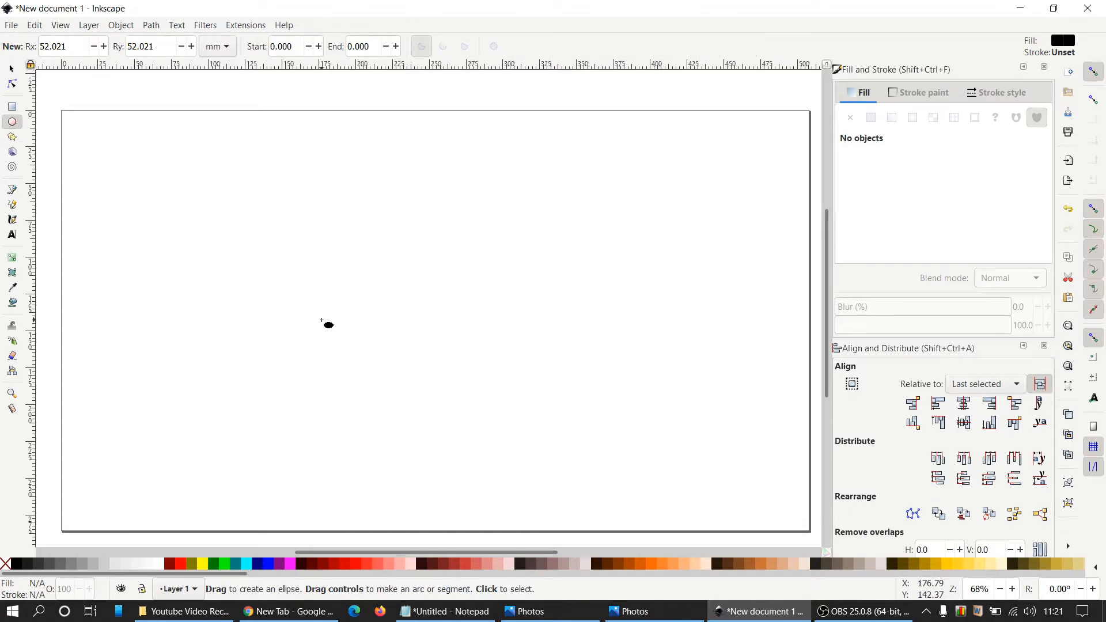
{"action": "key", "text": "ctrl"}
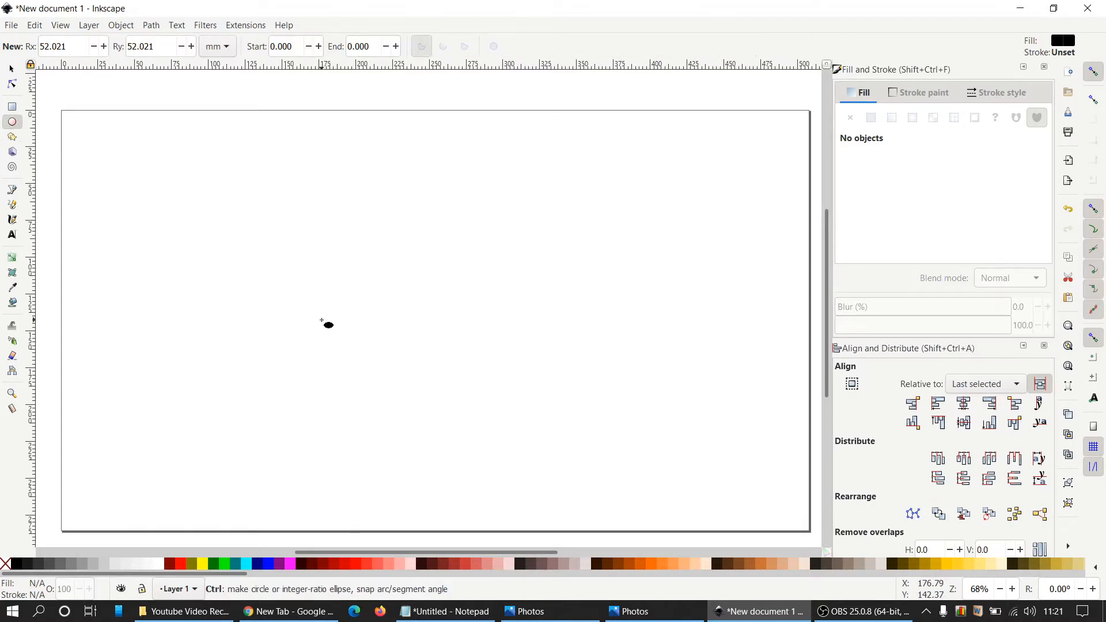
{"action": "left_click_drag", "start_coordinate": [338, 183], "coordinate": [474, 302]}
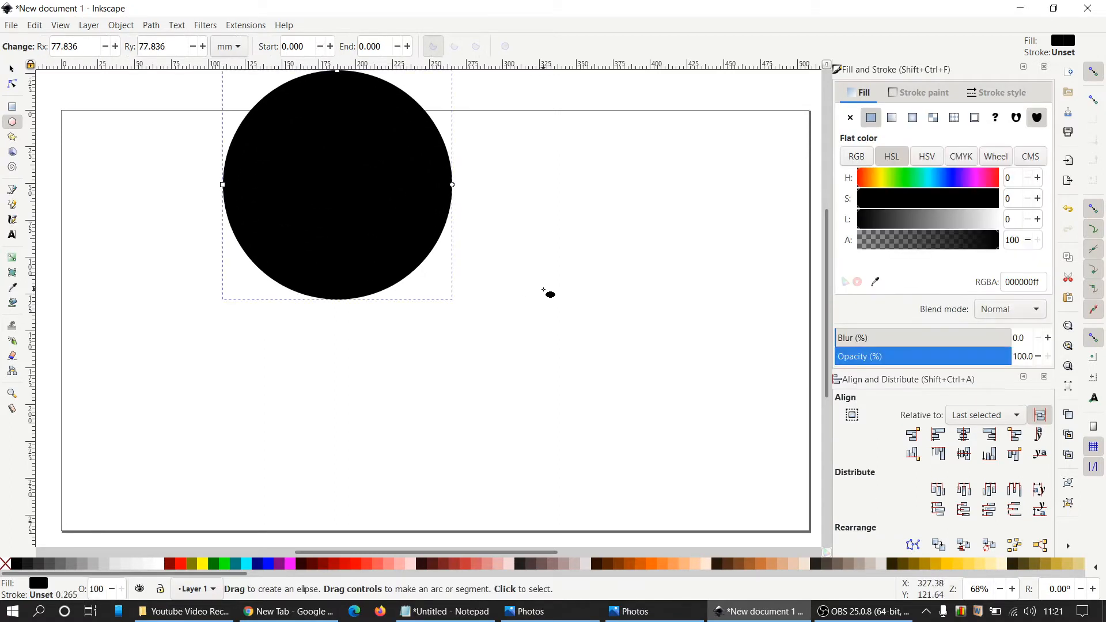
{"action": "left_click", "coordinate": [11, 69]}
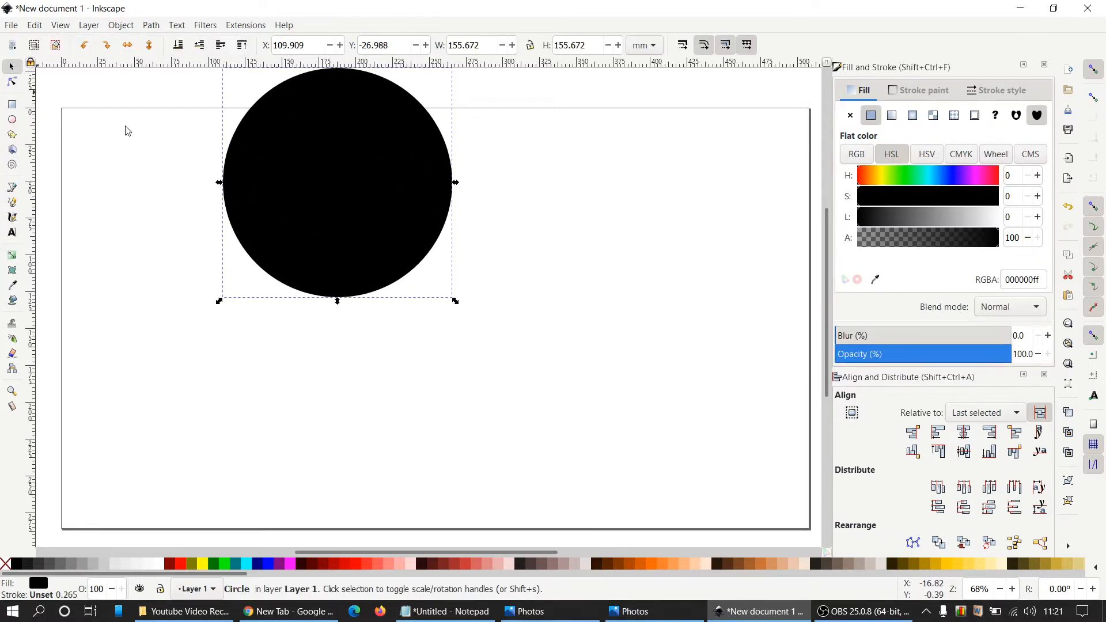
{"action": "left_click_drag", "start_coordinate": [361, 209], "coordinate": [438, 291]}
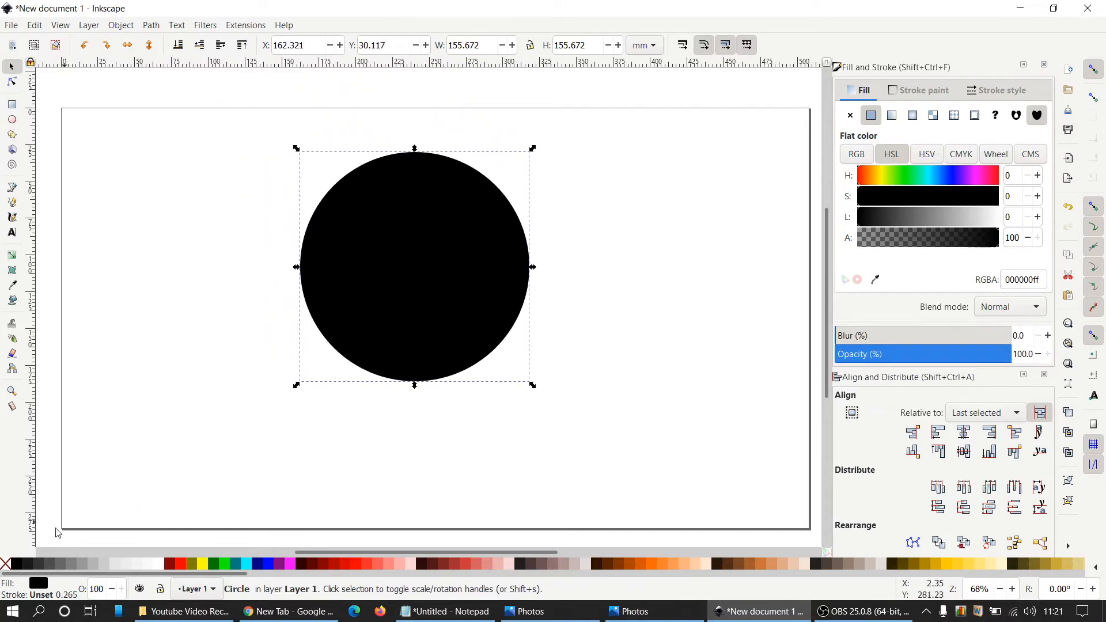
Remove the stroke from the black circle, keep its fill and leave it selected
{"action": "left_click", "coordinate": [6, 568], "text": "shift"}
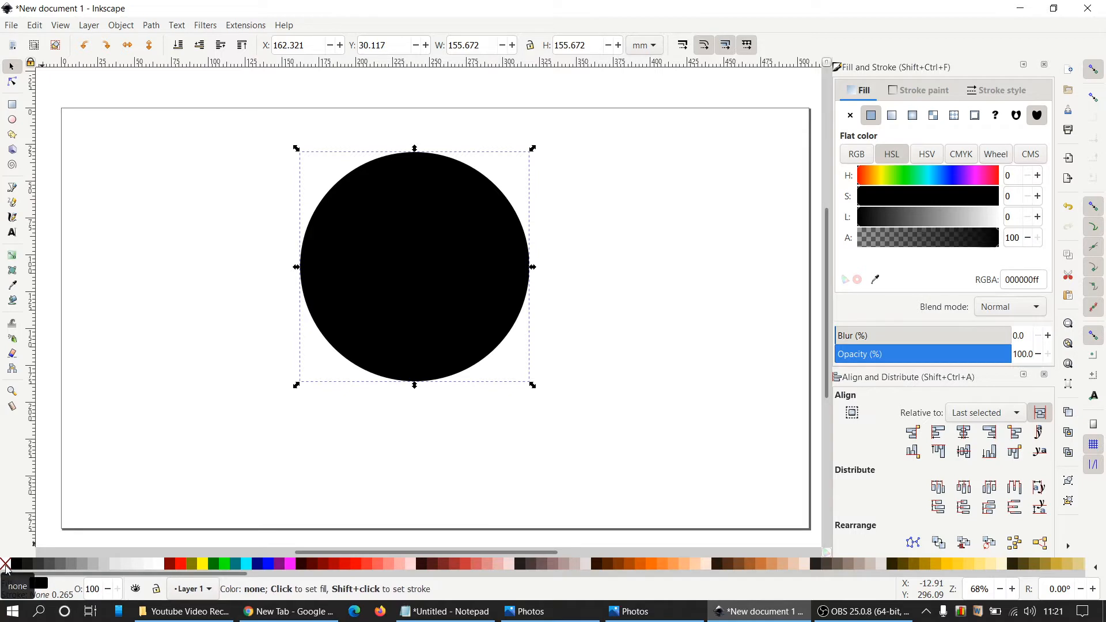
{"action": "left_click", "coordinate": [638, 354]}
{"action": "left_click", "coordinate": [500, 265]}
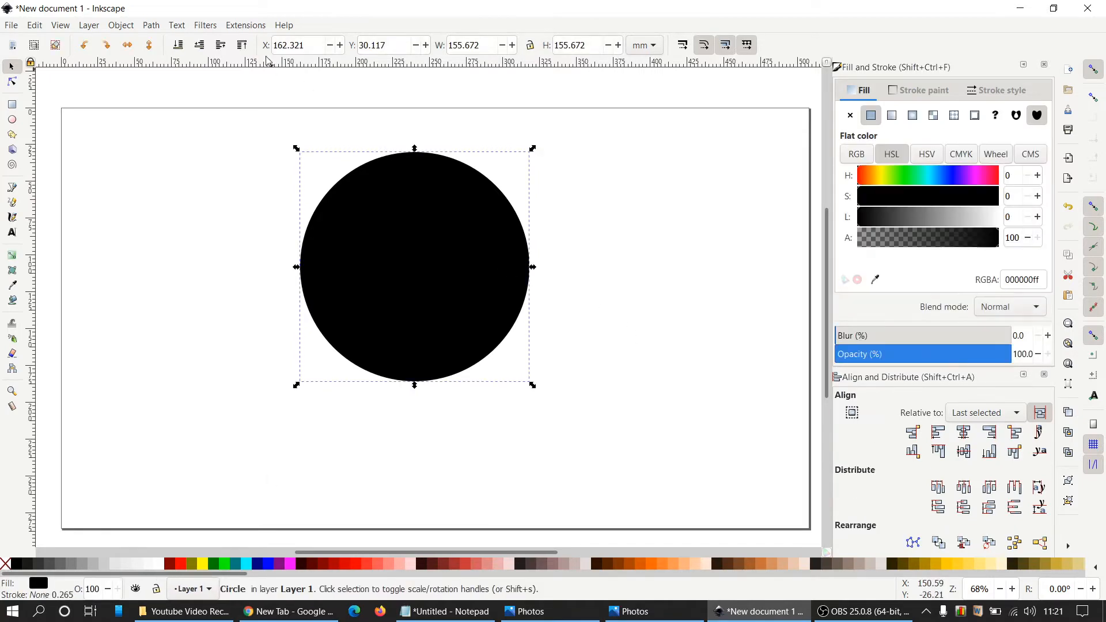
Convert the circle to a path and lower its opacity to 52.8%
{"action": "left_click", "coordinate": [152, 27]}
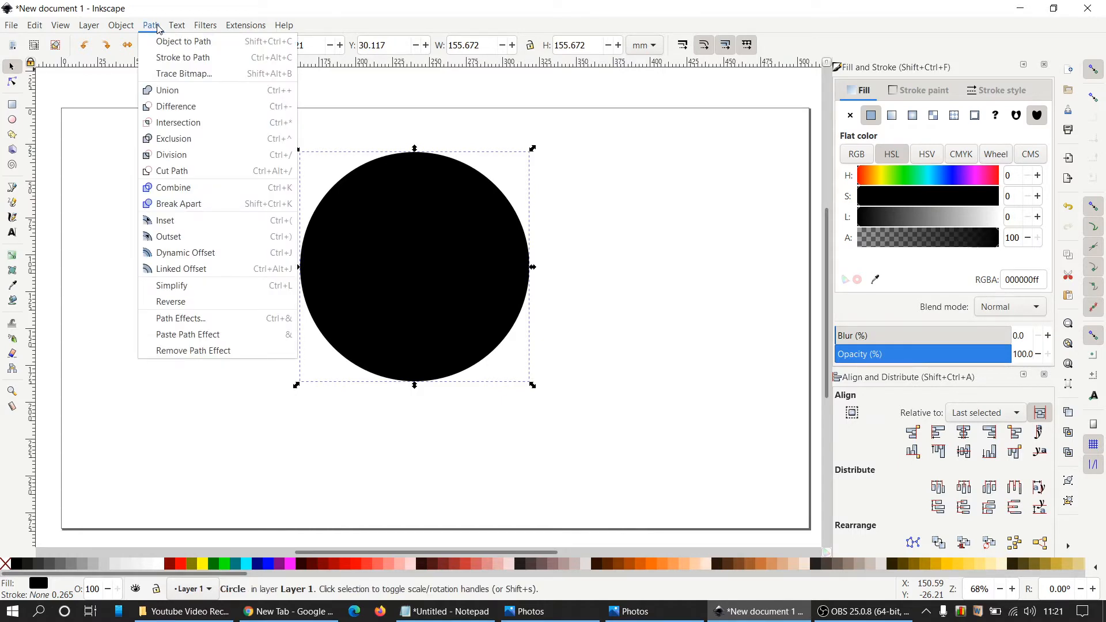
{"action": "left_click", "coordinate": [160, 41]}
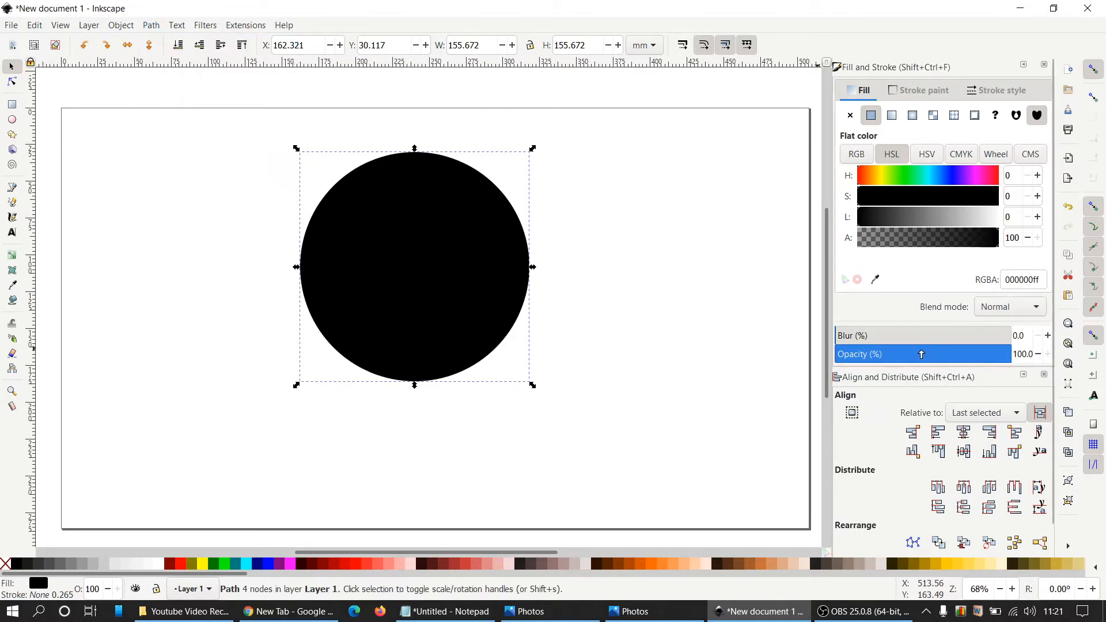
{"action": "left_click", "coordinate": [921, 354]}
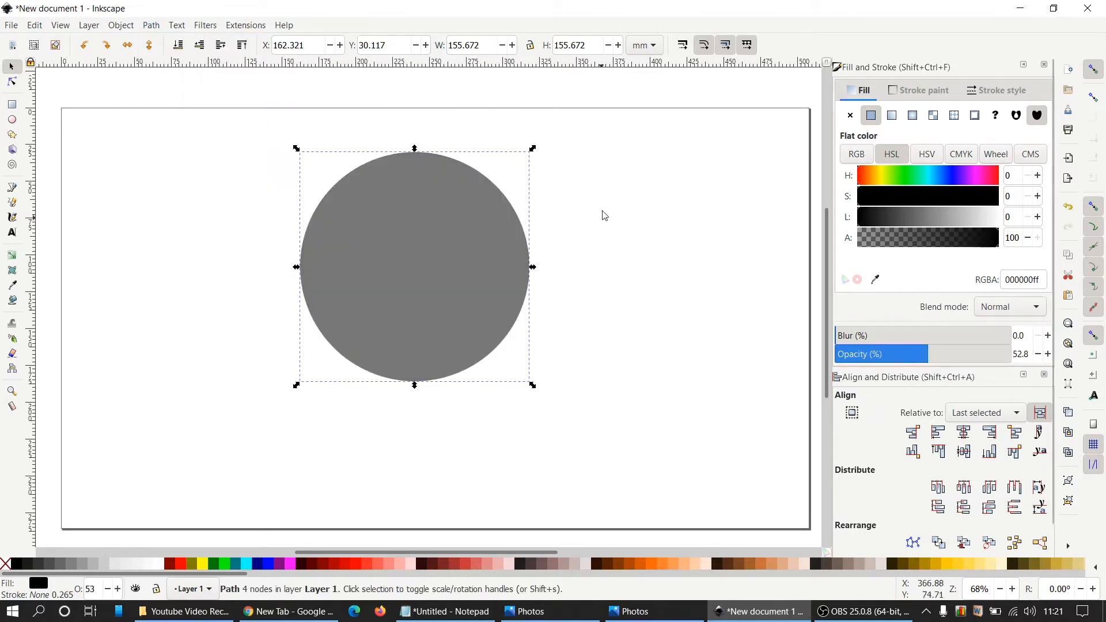
Switch the units to px, lock the width-height ratio and set the circle's width to 300 px
{"action": "left_click", "coordinate": [652, 46]}
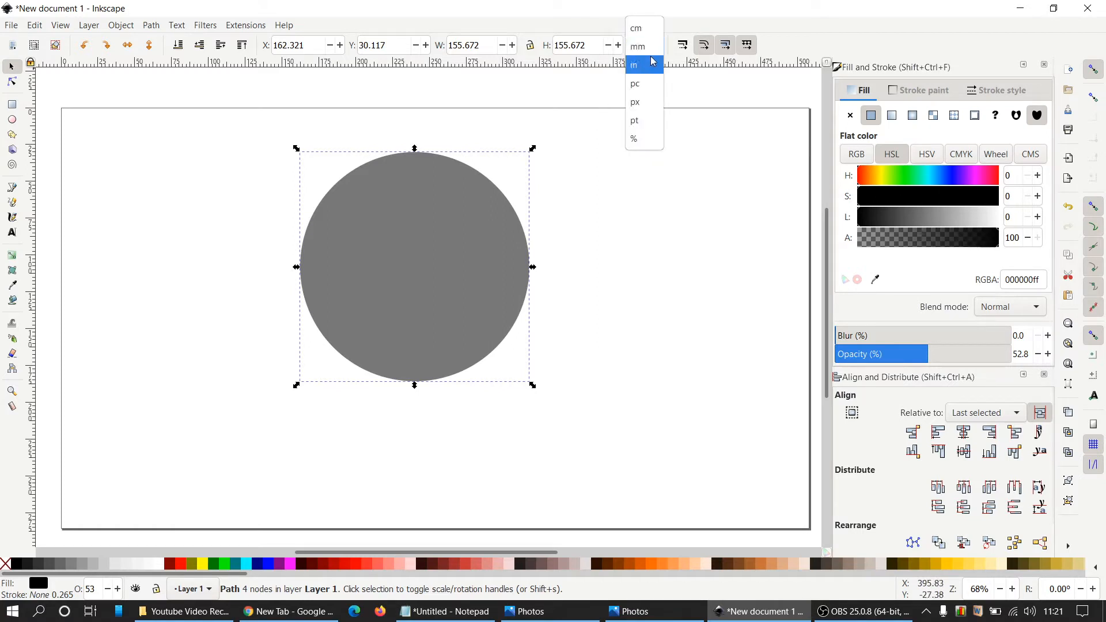
{"action": "left_click", "coordinate": [638, 102]}
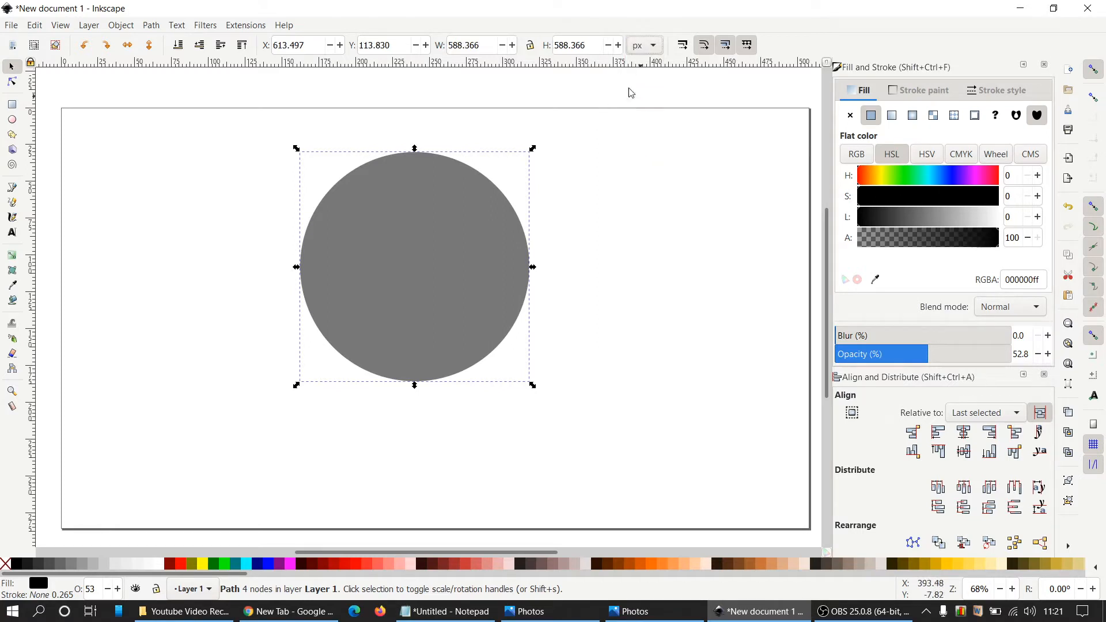
{"action": "left_click", "coordinate": [530, 48]}
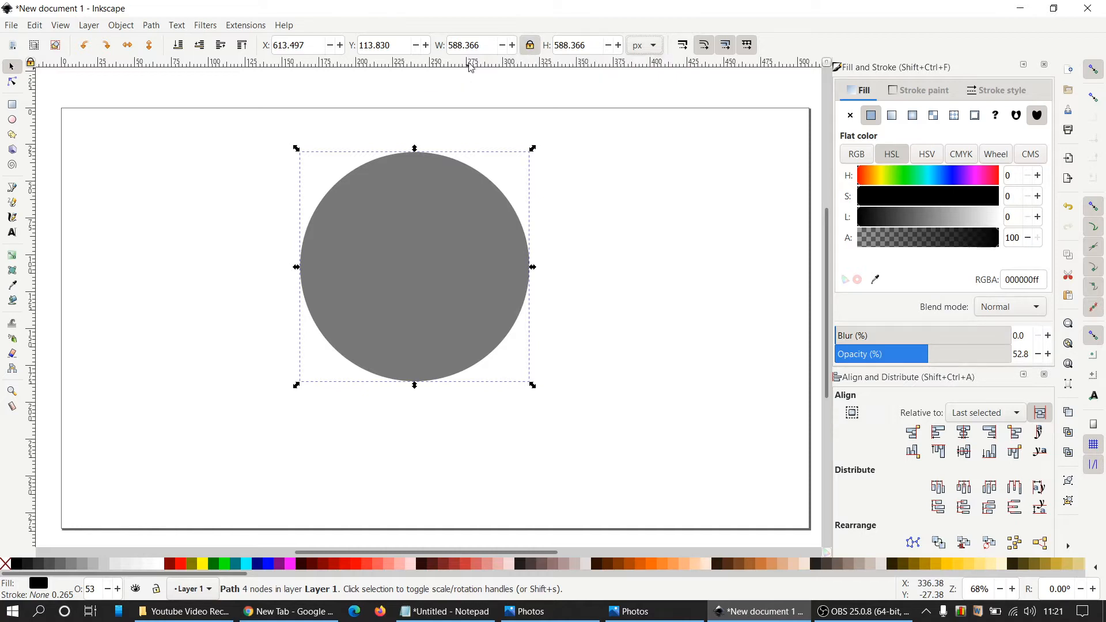
{"action": "double_click", "coordinate": [490, 46]}
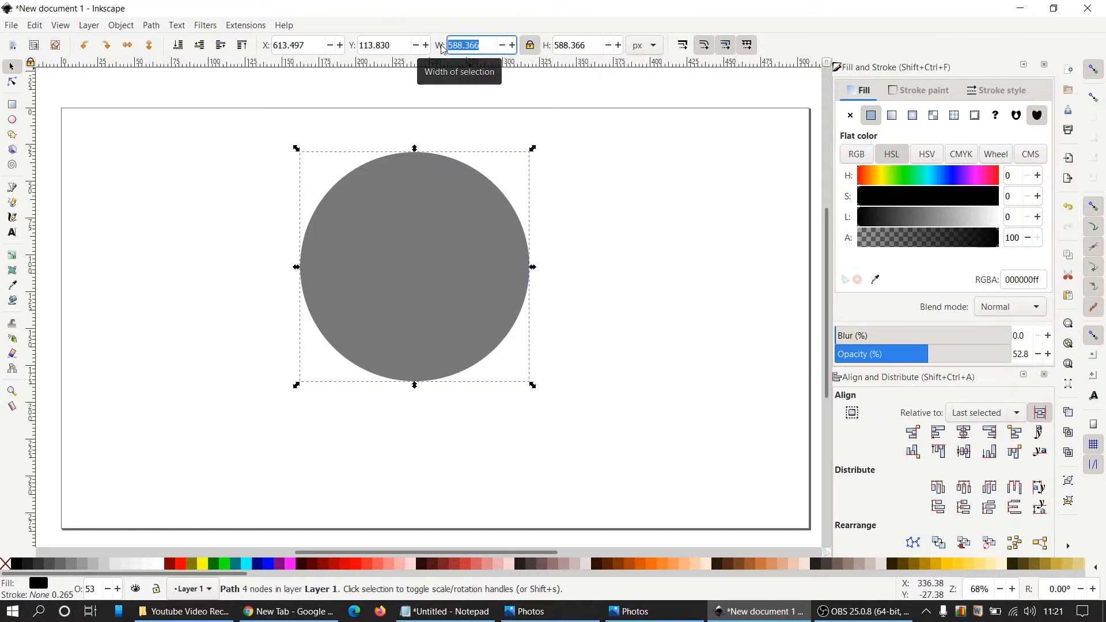
{"action": "type", "text": "300"}
{"action": "key", "text": "Return"}
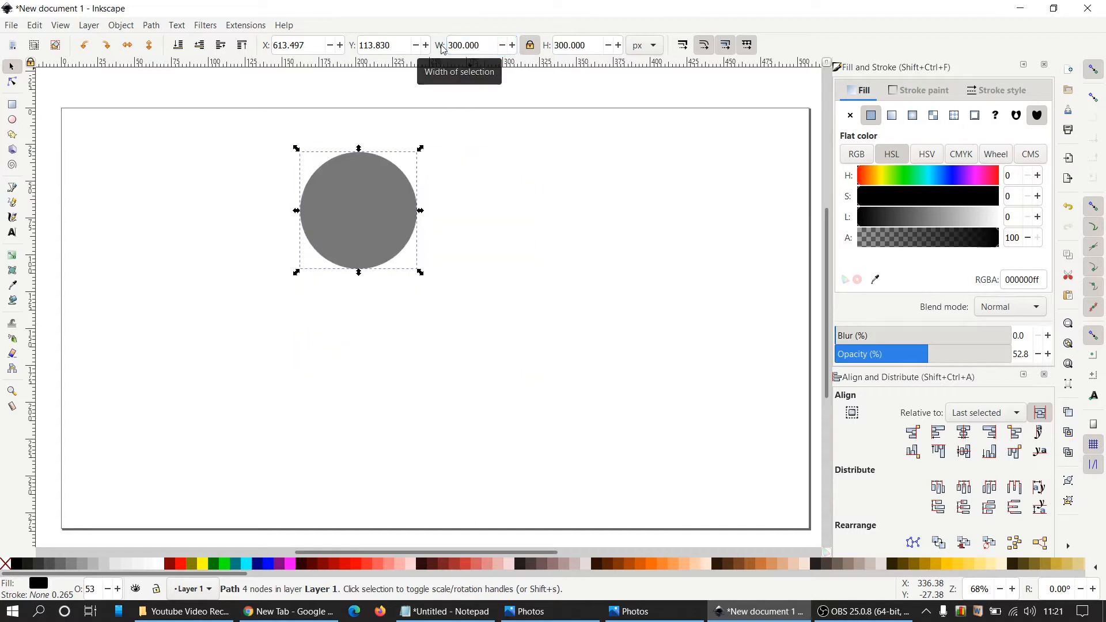
Duplicate the 300 px circle and fill the copy with blue (0000ff)
{"action": "scroll", "coordinate": [492, 332], "scroll_direction": "up", "scroll_amount": 2}
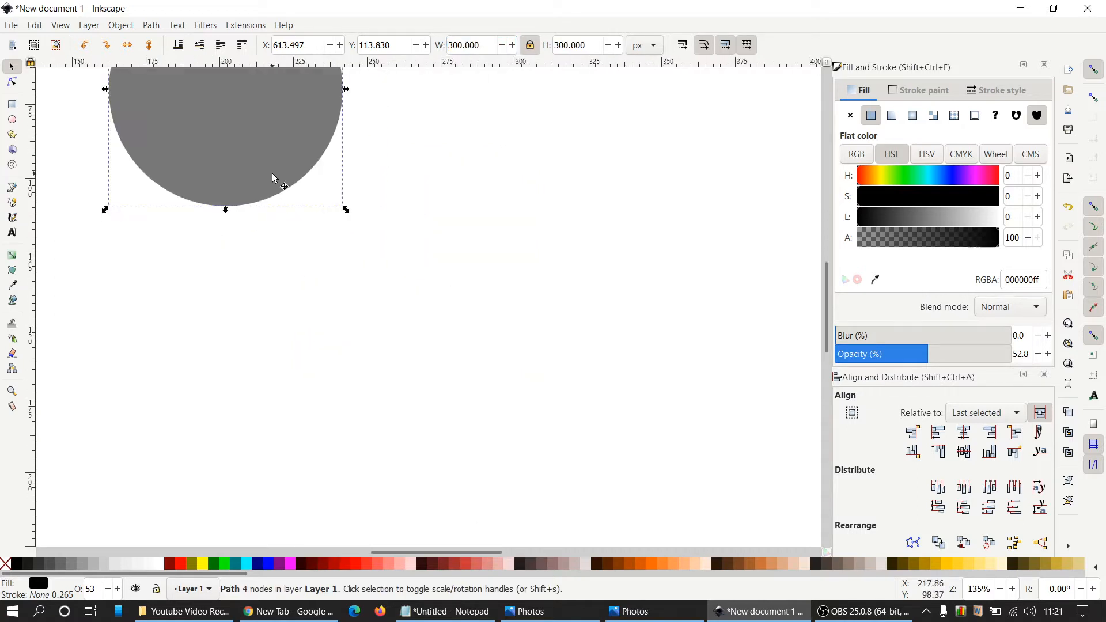
{"action": "scroll", "coordinate": [447, 284], "scroll_direction": "up", "scroll_amount": 3}
{"action": "scroll", "coordinate": [447, 284], "scroll_direction": "up", "scroll_amount": 2}
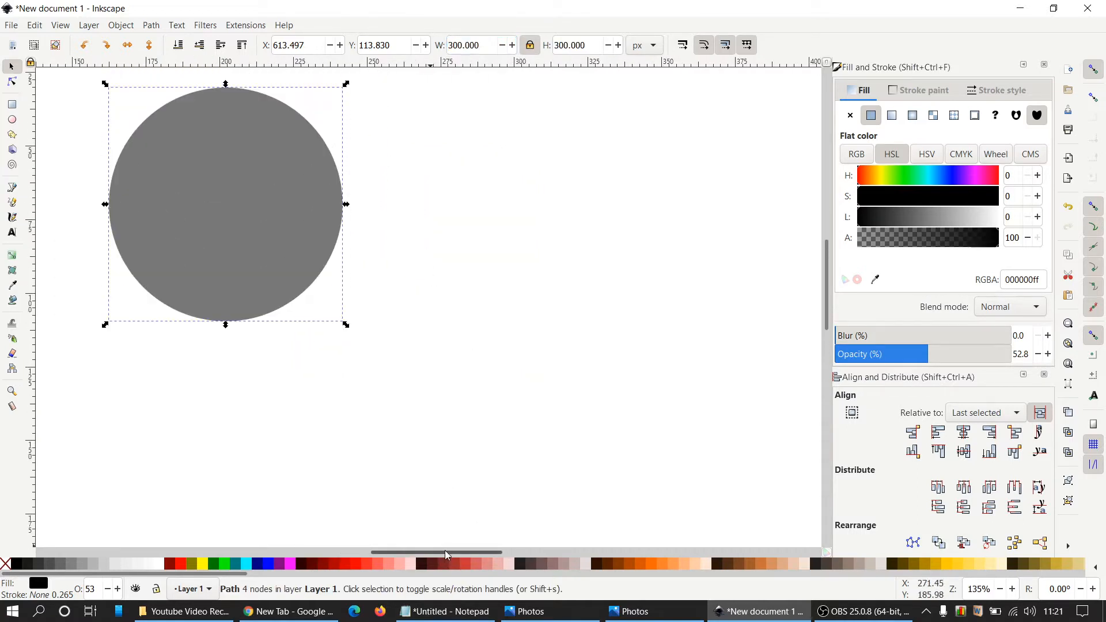
{"action": "left_click_drag", "start_coordinate": [444, 553], "coordinate": [414, 546]}
{"action": "scroll", "coordinate": [618, 436], "scroll_direction": "up", "scroll_amount": 1}
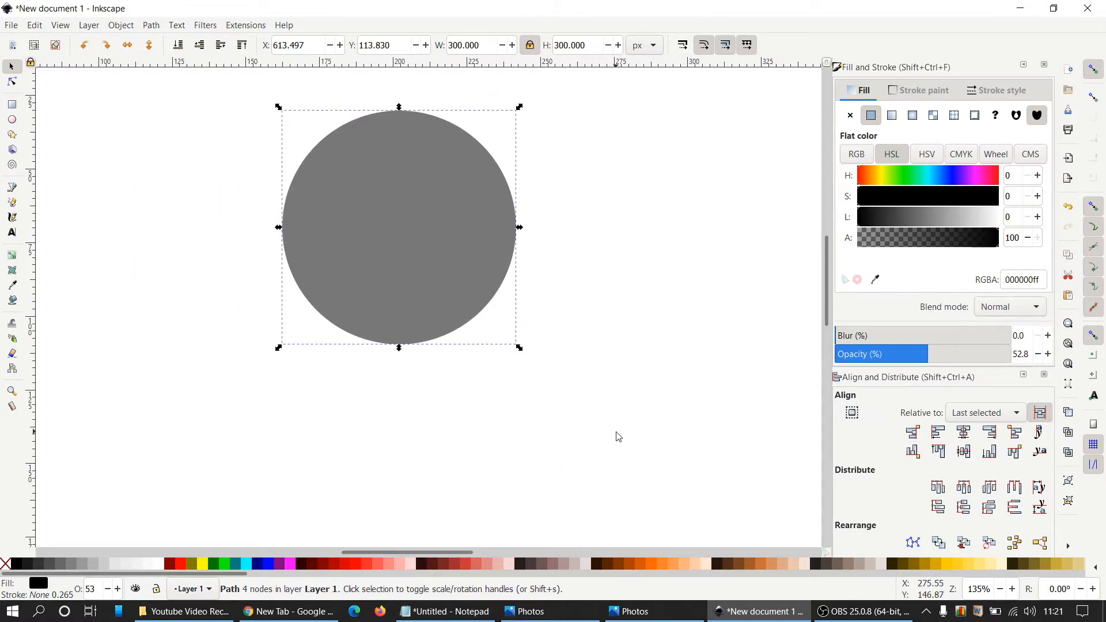
{"action": "left_click", "coordinate": [708, 259]}
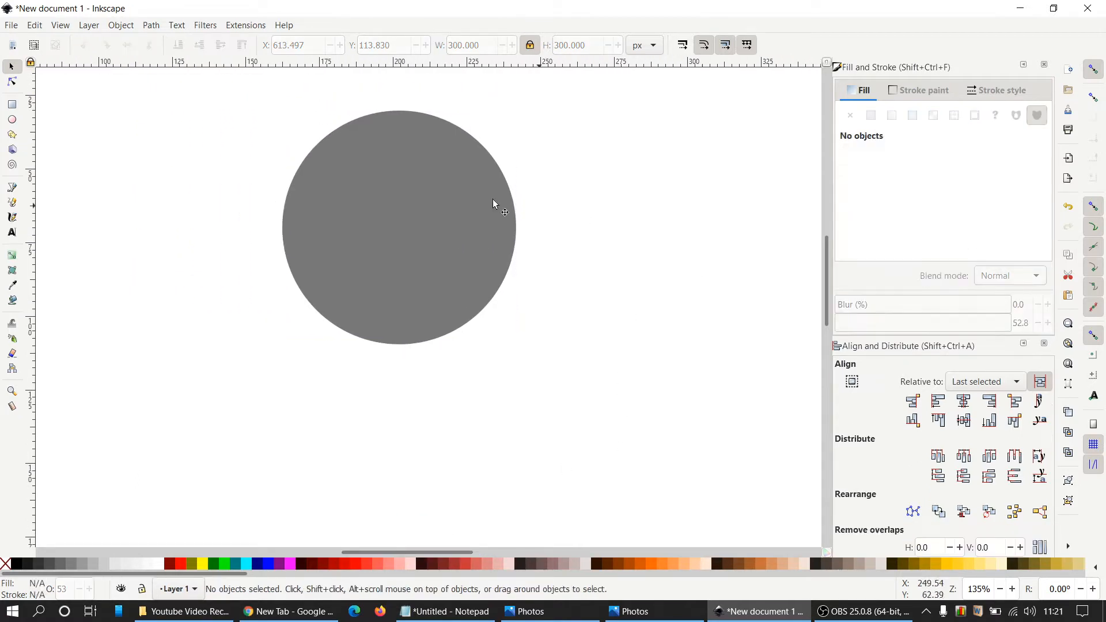
{"action": "left_click", "coordinate": [420, 193]}
{"action": "right_click", "coordinate": [422, 193]}
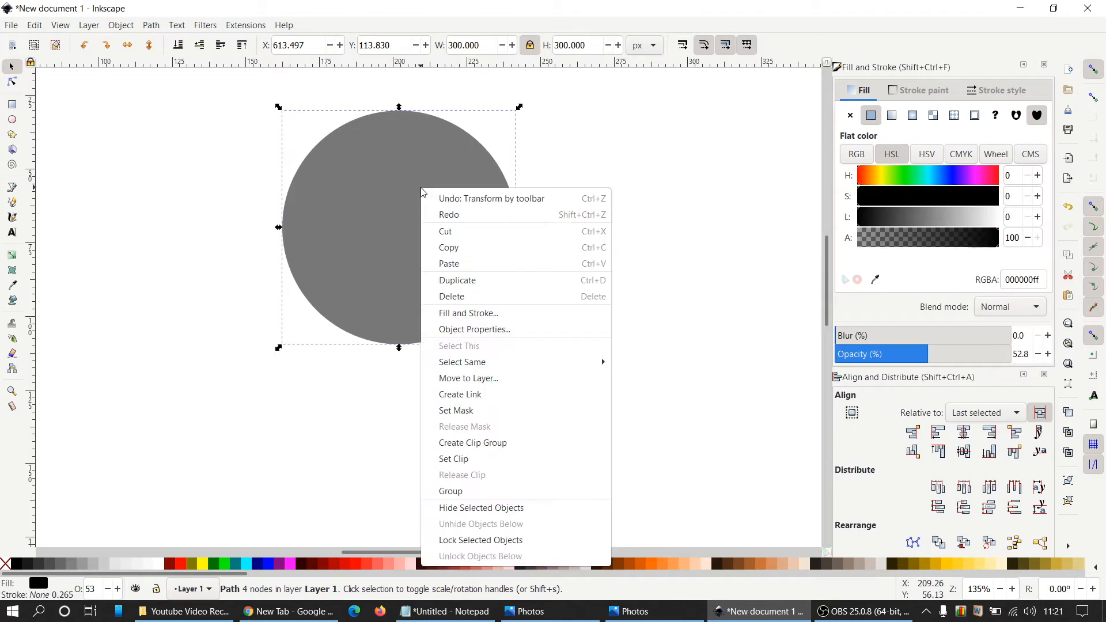
{"action": "left_click", "coordinate": [486, 284]}
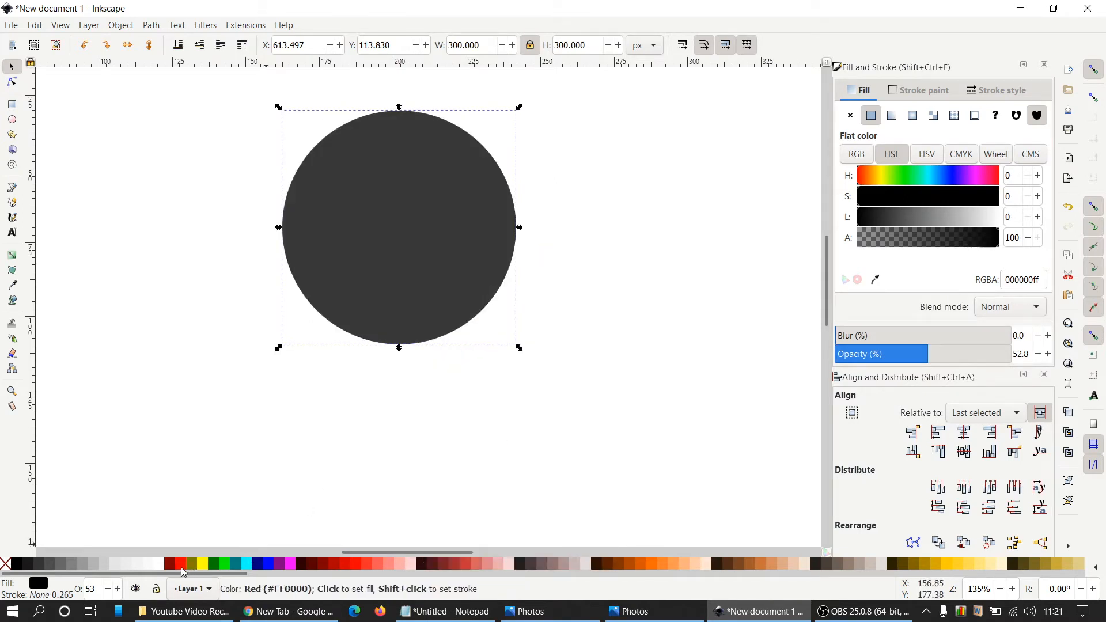
{"action": "left_click", "coordinate": [265, 567]}
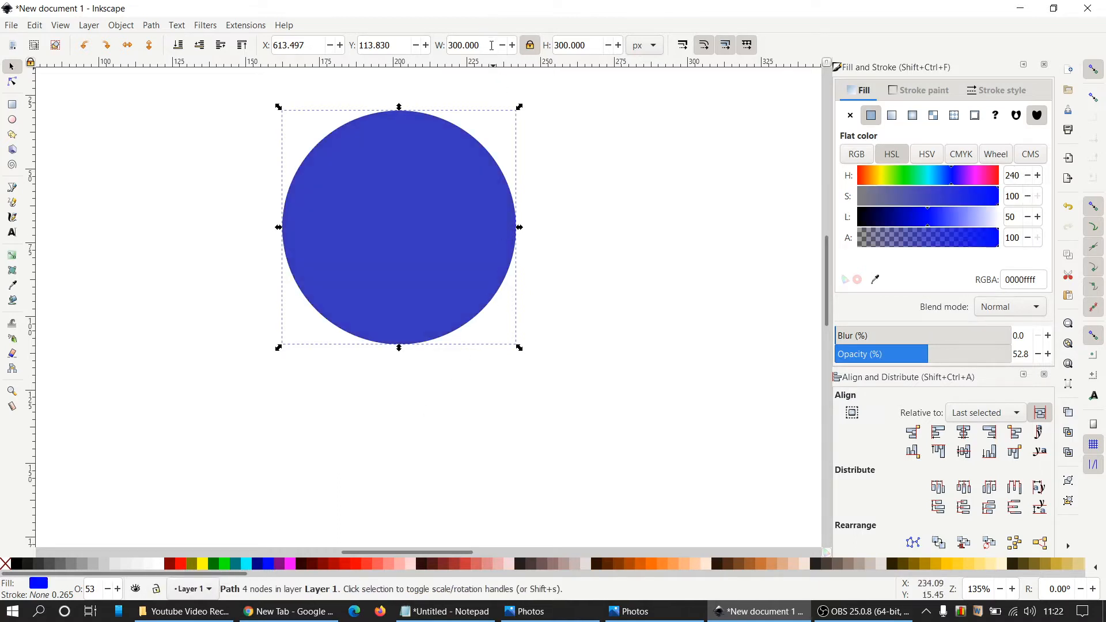
Set the blue circle's width to 200 px with the ratio locked
{"action": "left_click_drag", "start_coordinate": [492, 45], "coordinate": [444, 45]}
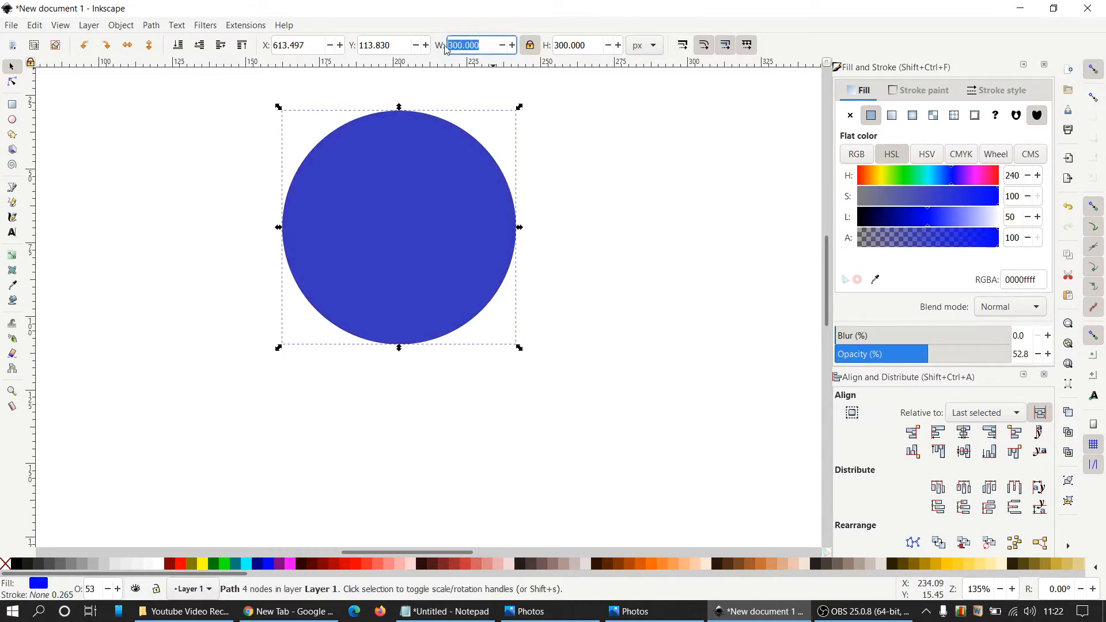
{"action": "type", "text": "200"}
{"action": "key", "text": "Return"}
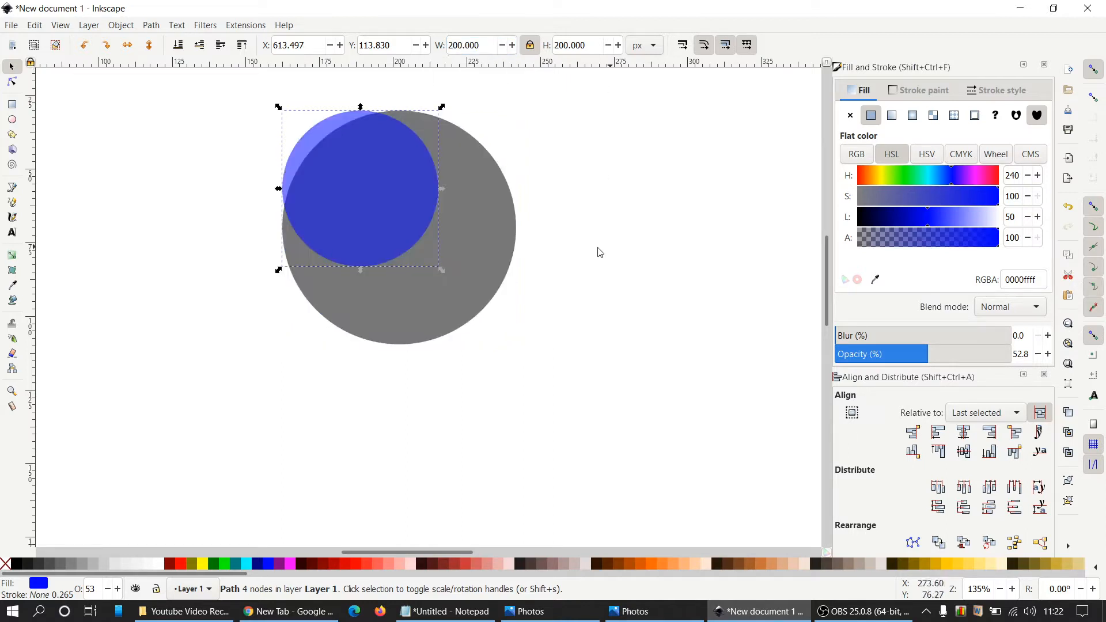
Center the blue circle horizontally on the gray circle, align their top edges, and leave only the blue circle selected
{"action": "left_click", "coordinate": [492, 229], "text": "shift"}
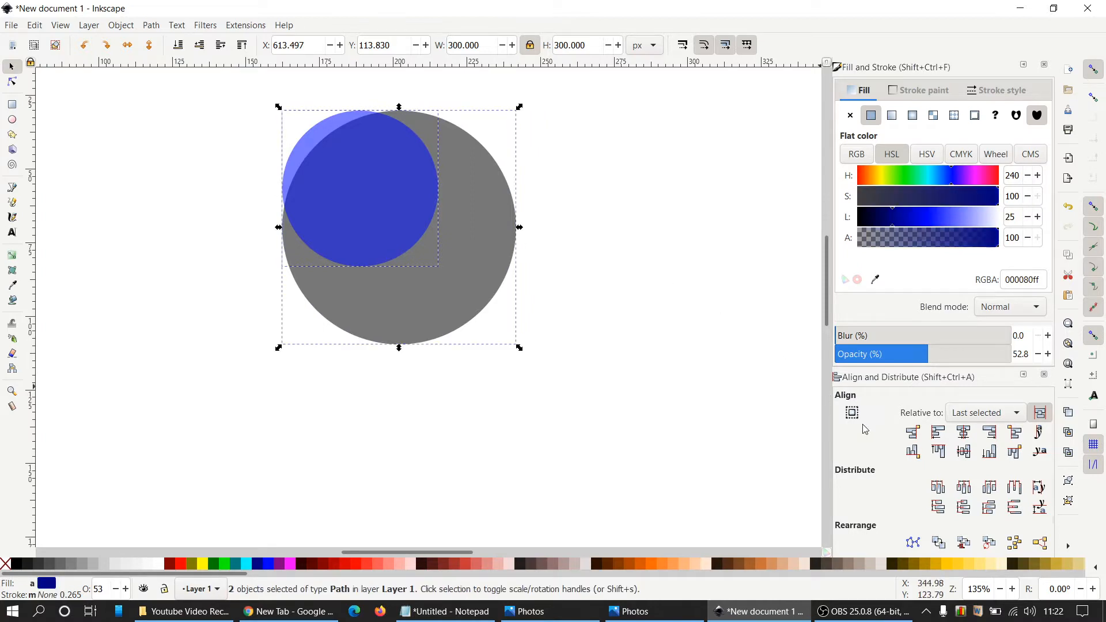
{"action": "left_click", "coordinate": [964, 434]}
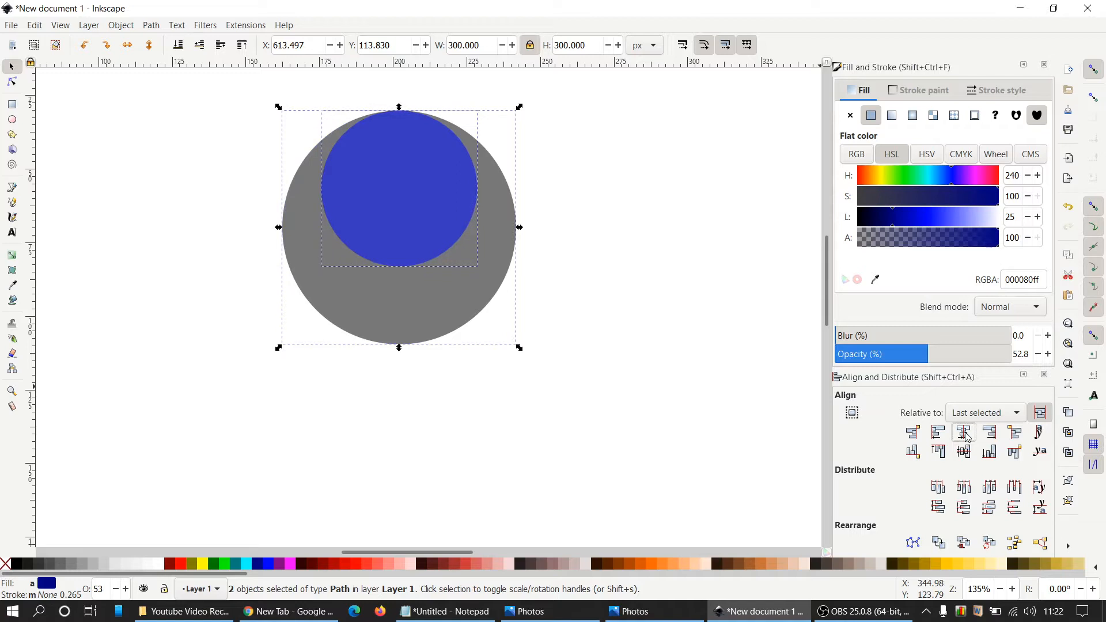
{"action": "left_click", "coordinate": [945, 453]}
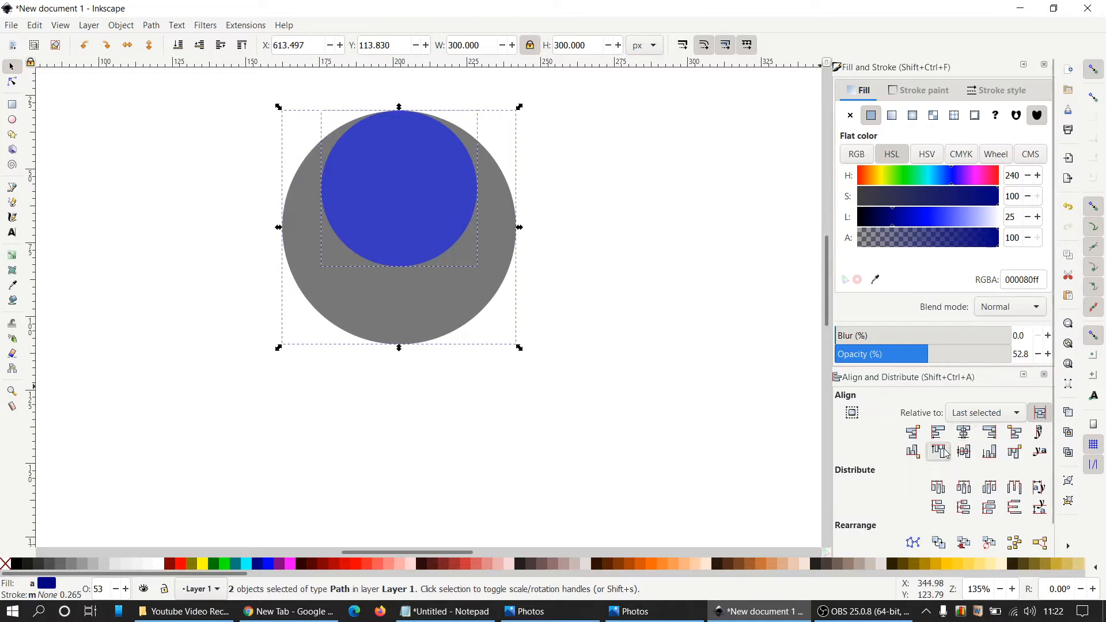
{"action": "left_click", "coordinate": [631, 311]}
{"action": "left_click", "coordinate": [438, 216]}
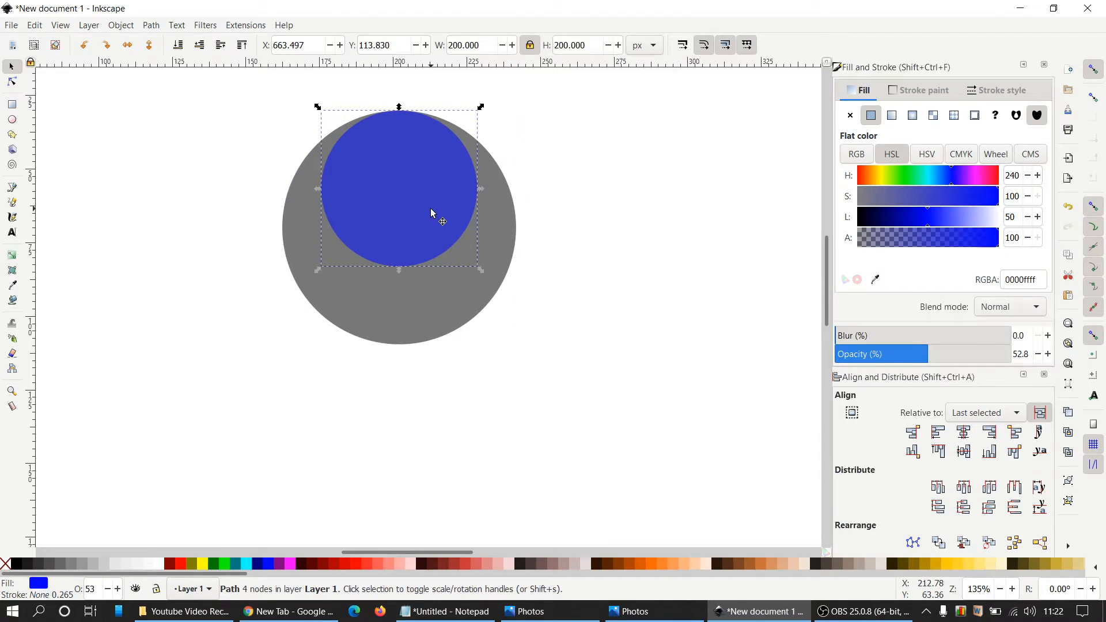
Duplicate the blue circle and fill the copy with red (ff0000)
{"action": "right_click", "coordinate": [436, 215]}
{"action": "left_click", "coordinate": [493, 303]}
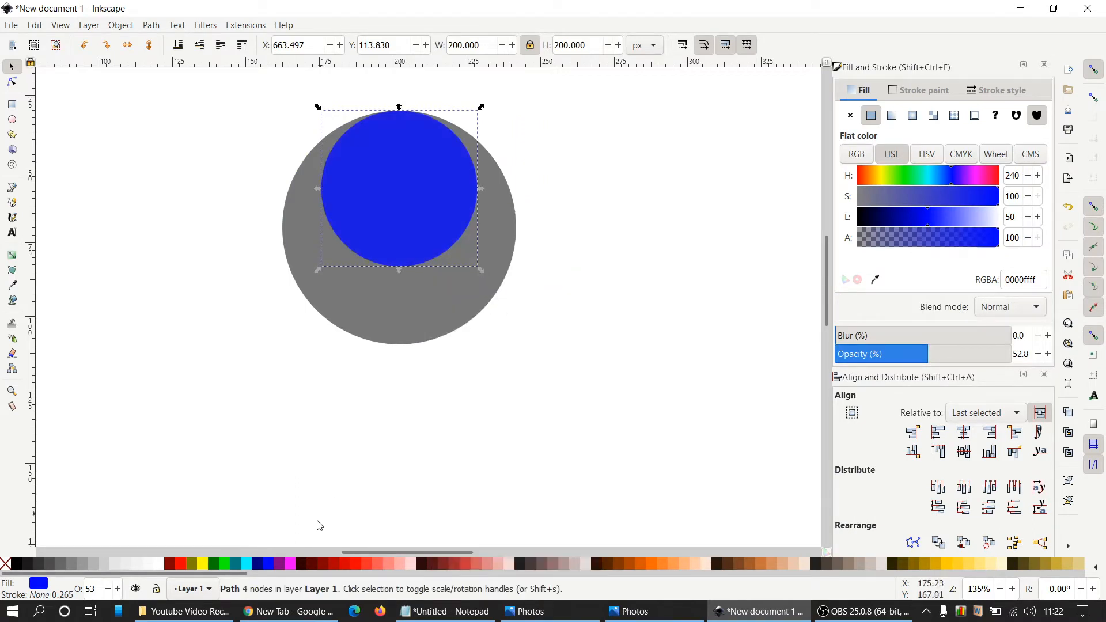
{"action": "left_click", "coordinate": [180, 570]}
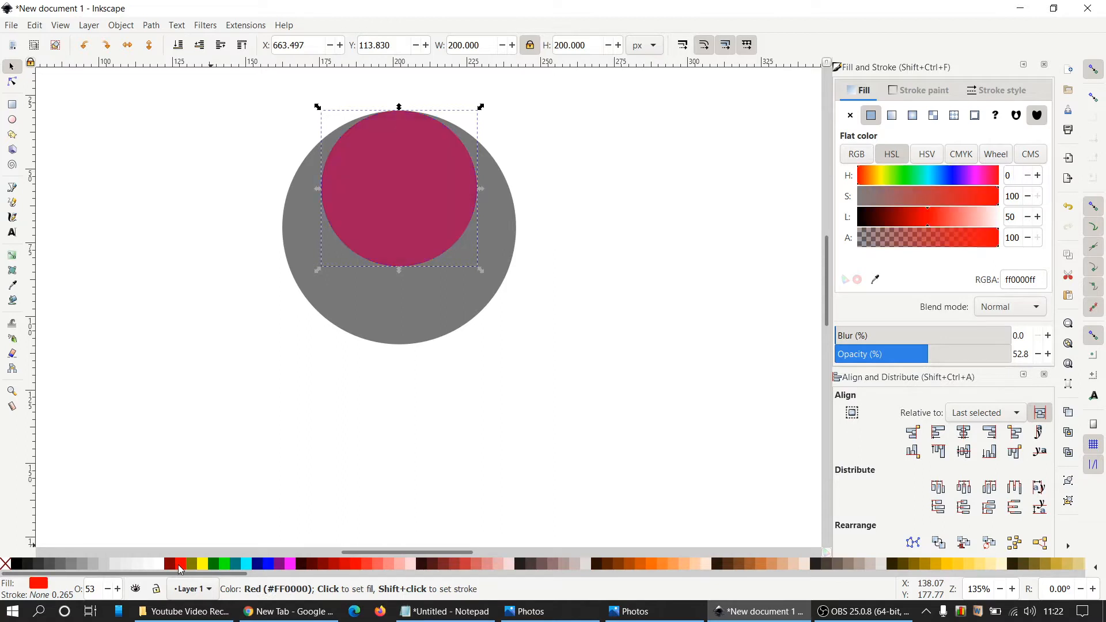
Center the red circle vertically on the gray circle and align their left edges
{"action": "left_click", "coordinate": [448, 308], "text": "shift"}
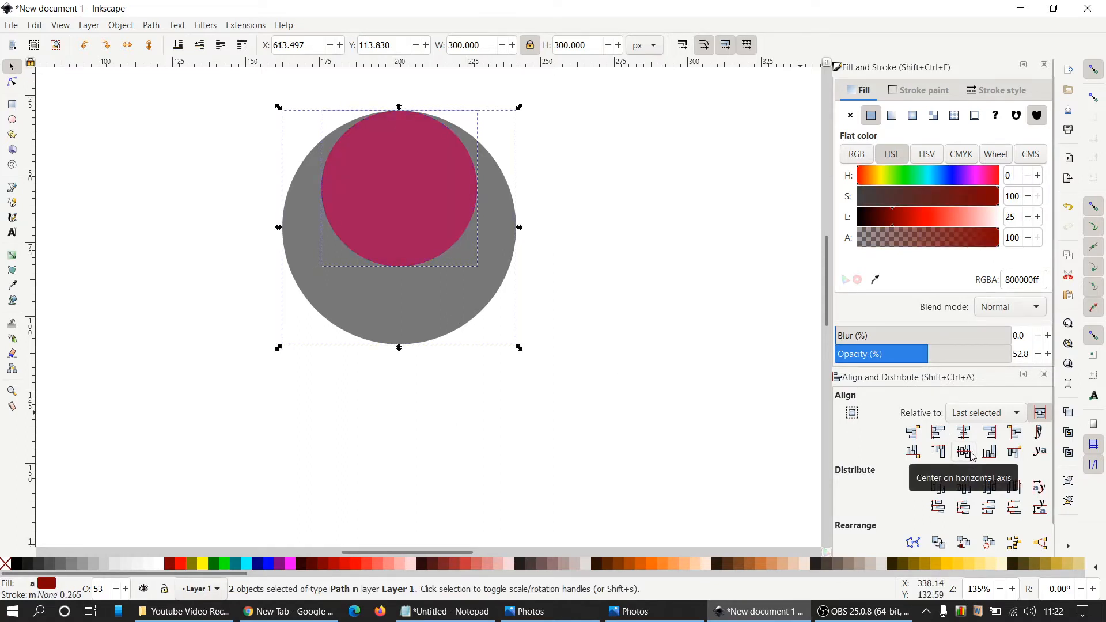
{"action": "left_click", "coordinate": [973, 456]}
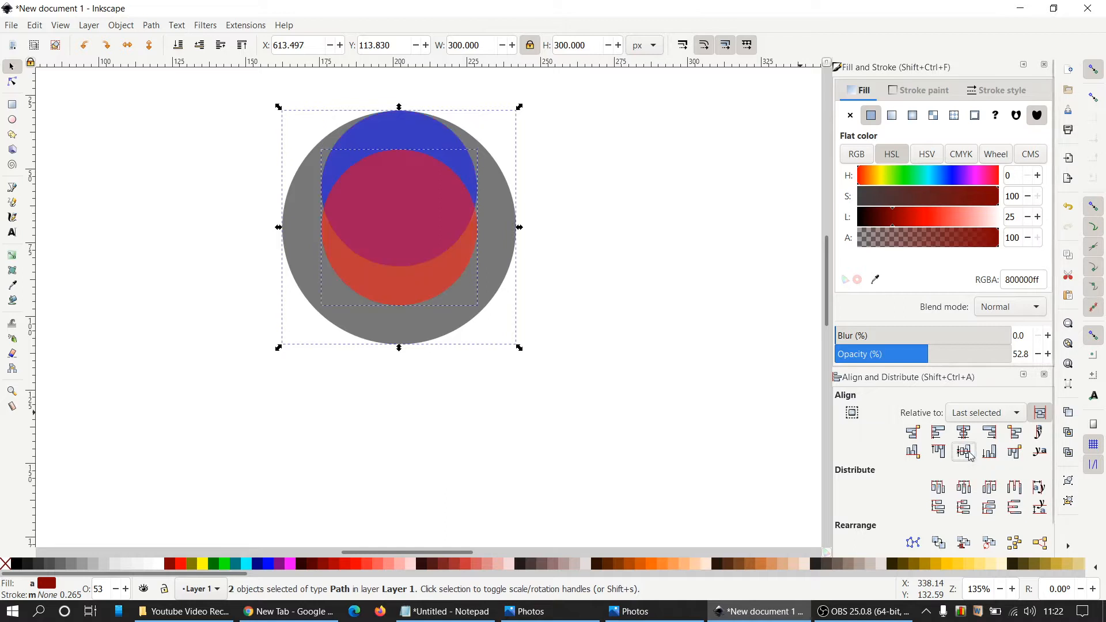
{"action": "left_click", "coordinate": [946, 438]}
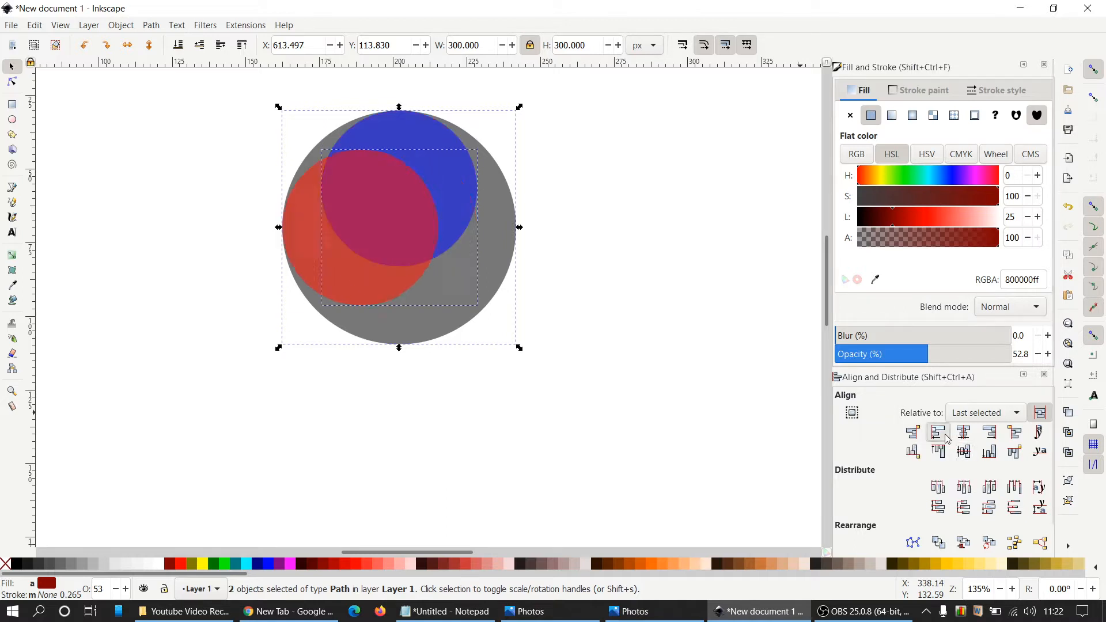
{"action": "left_click", "coordinate": [620, 304]}
Duplicate the red circle and fill the copy with green (008000)
{"action": "left_click", "coordinate": [403, 249]}
{"action": "right_click", "coordinate": [398, 250]}
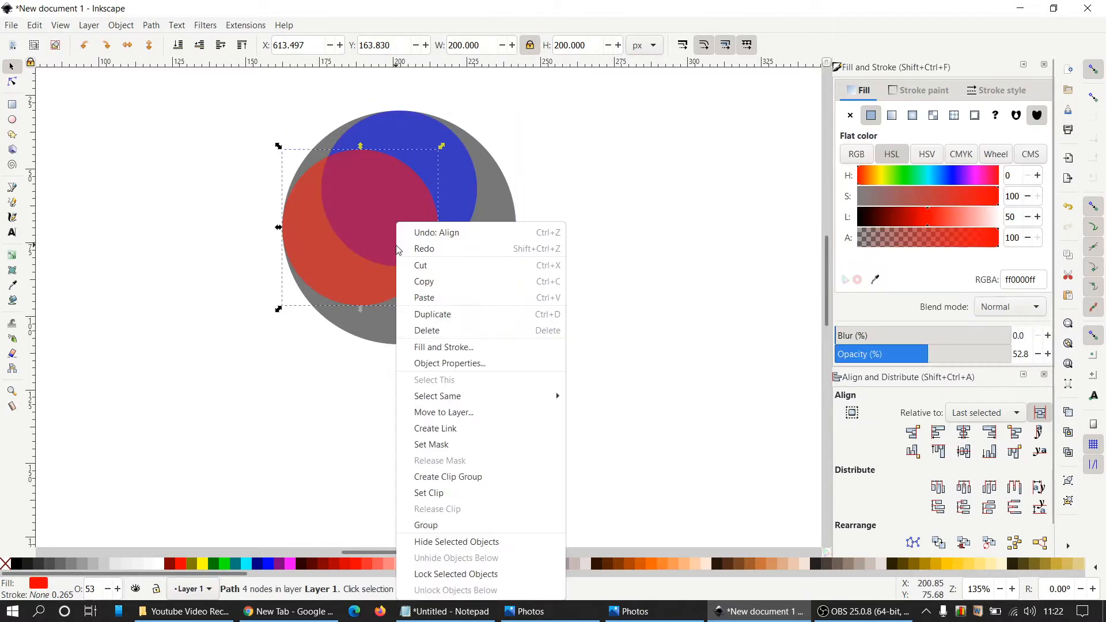
{"action": "left_click", "coordinate": [442, 314]}
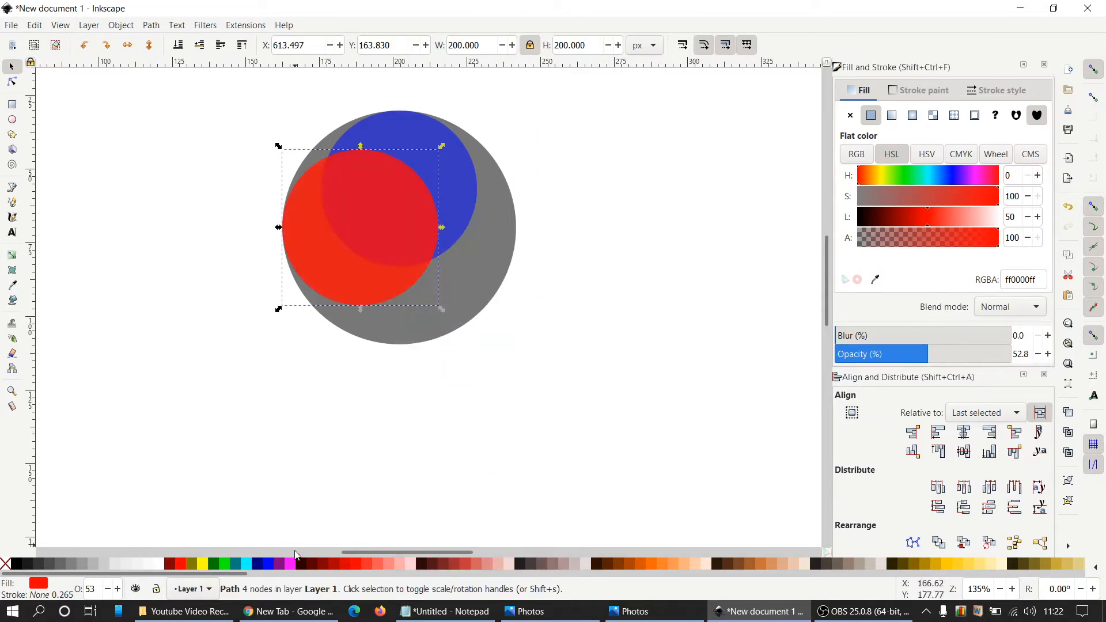
{"action": "left_click", "coordinate": [213, 565]}
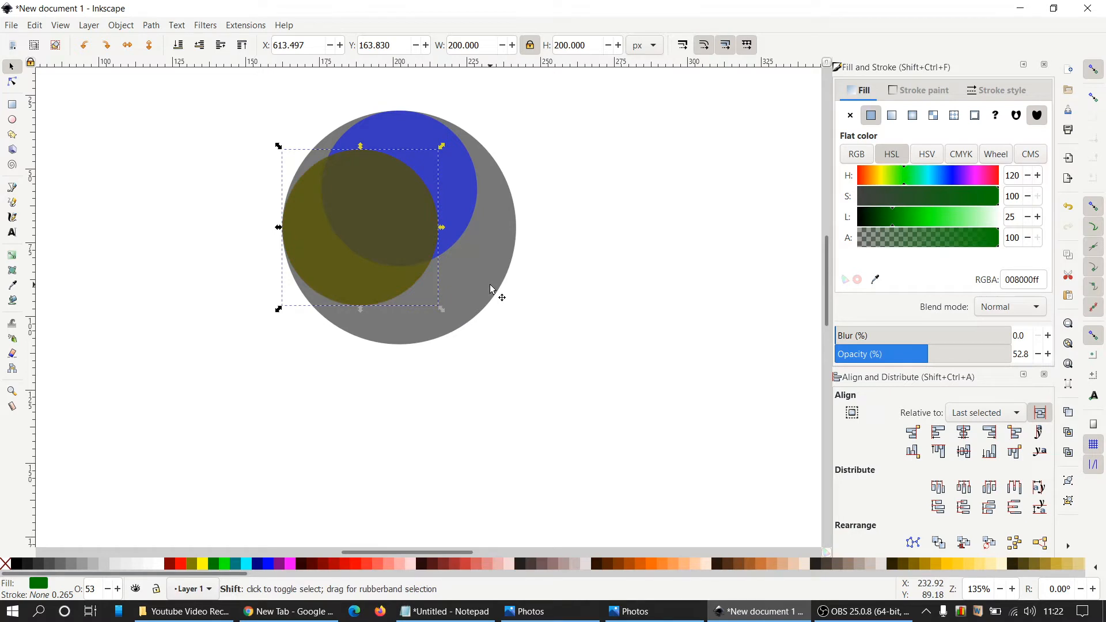
Center the green circle horizontally on the gray circle and align their bottom edges
{"action": "left_click", "coordinate": [492, 290], "text": "shift"}
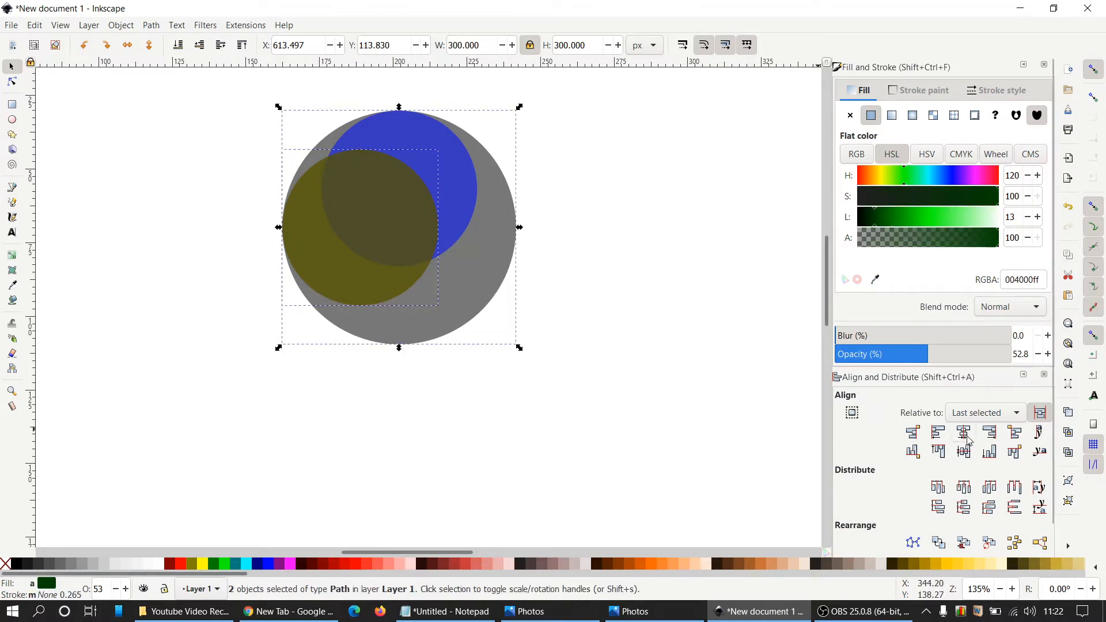
{"action": "left_click", "coordinate": [970, 441]}
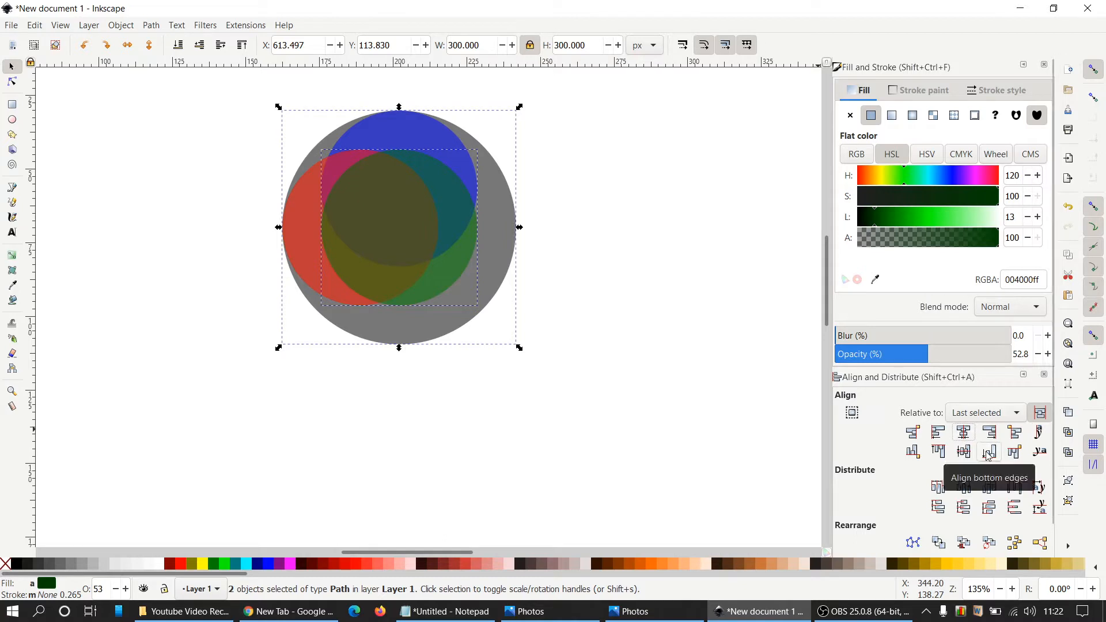
{"action": "left_click", "coordinate": [989, 452]}
{"action": "left_click", "coordinate": [535, 228]}
Duplicate the green circle and fill the copy with yellow (ffff00)
{"action": "left_click", "coordinate": [437, 296]}
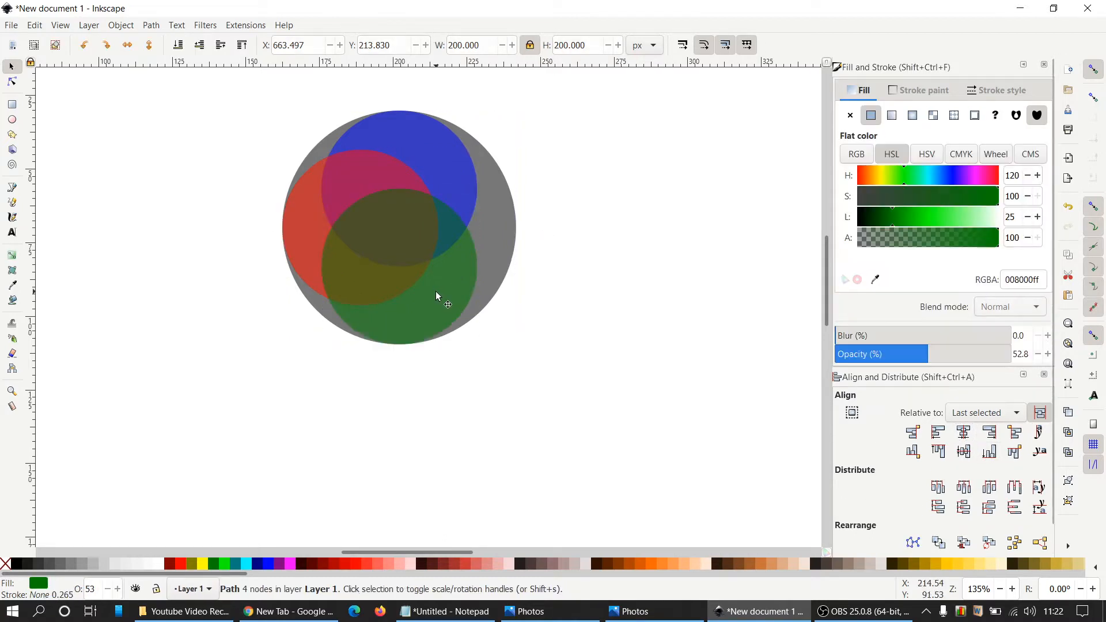
{"action": "right_click", "coordinate": [437, 297]}
{"action": "left_click", "coordinate": [470, 314]}
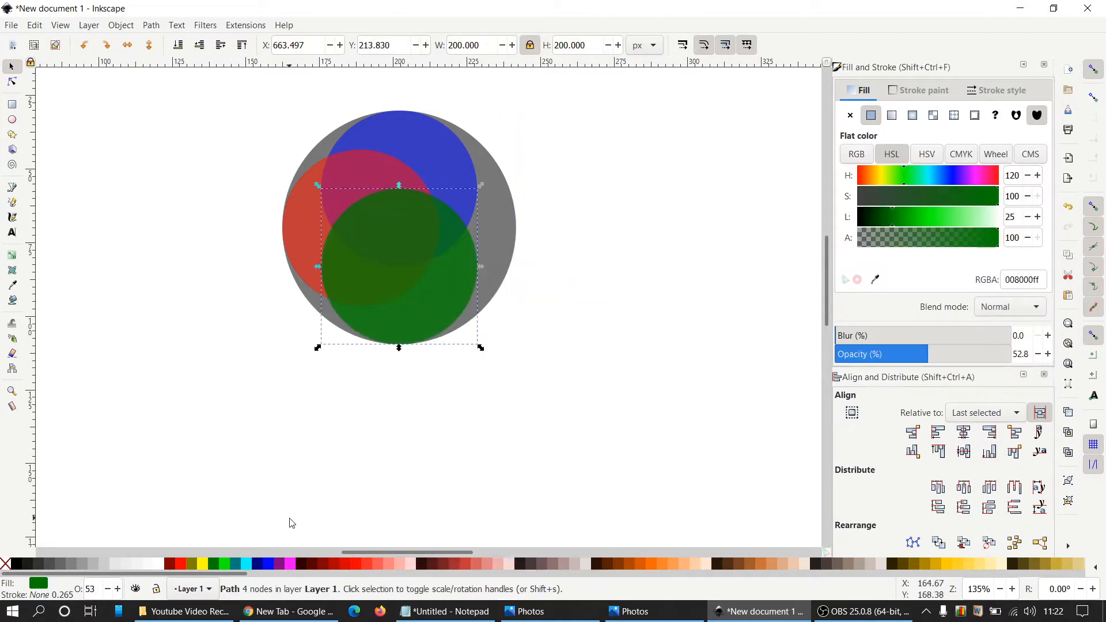
{"action": "left_click", "coordinate": [207, 565]}
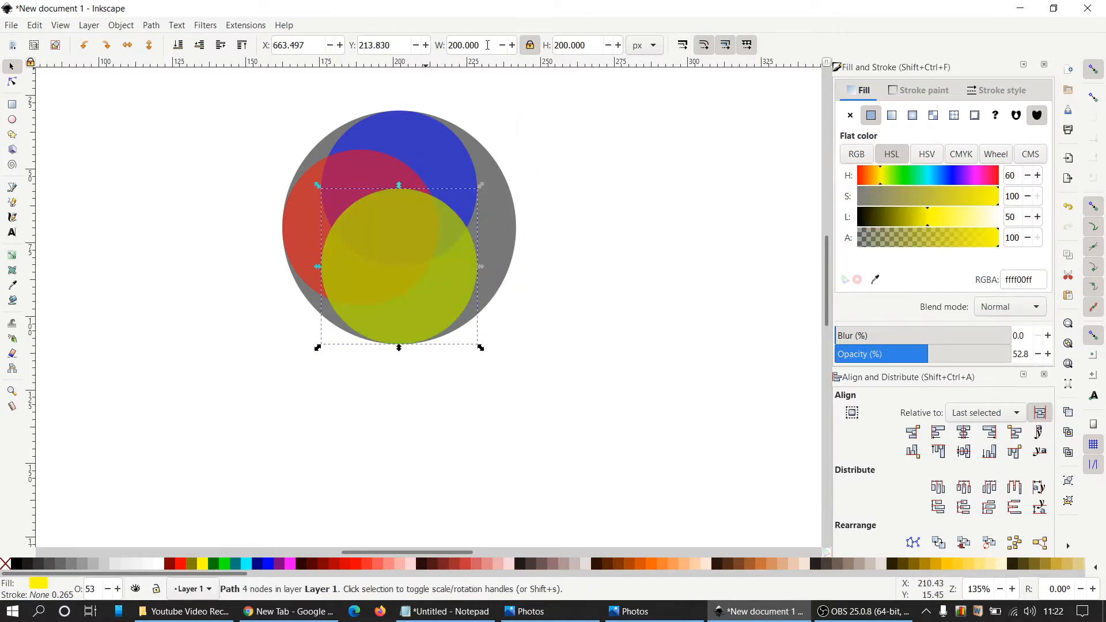
Set the yellow circle's width to 100 px with the ratio locked and center it horizontally on the gray circle
{"action": "left_click", "coordinate": [487, 45]}
{"action": "type", "text": "100"}
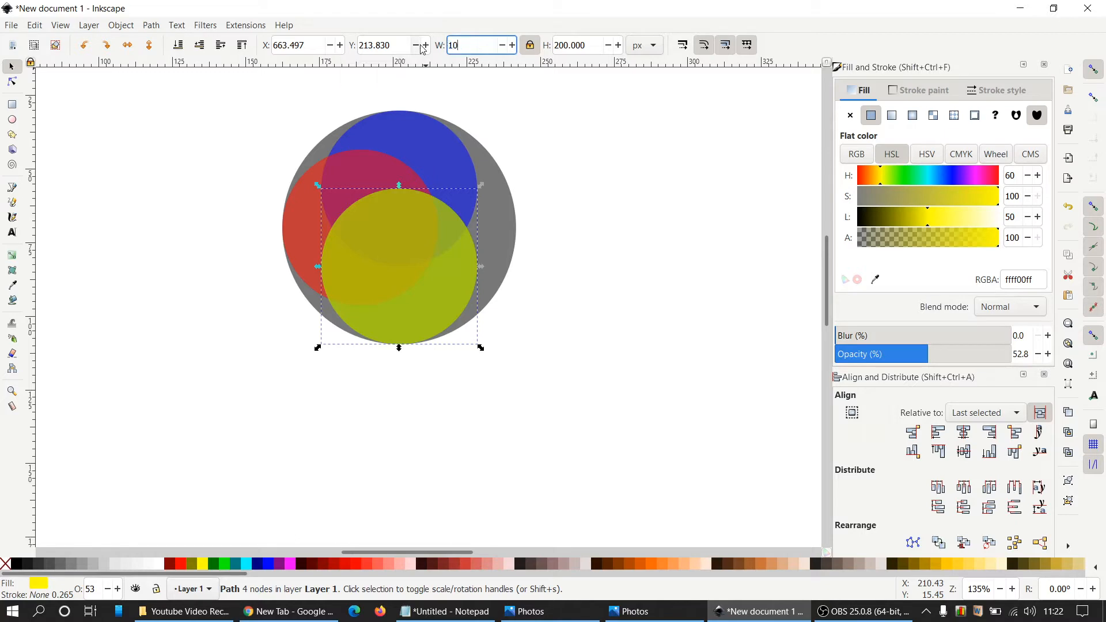
{"action": "key", "text": "Return"}
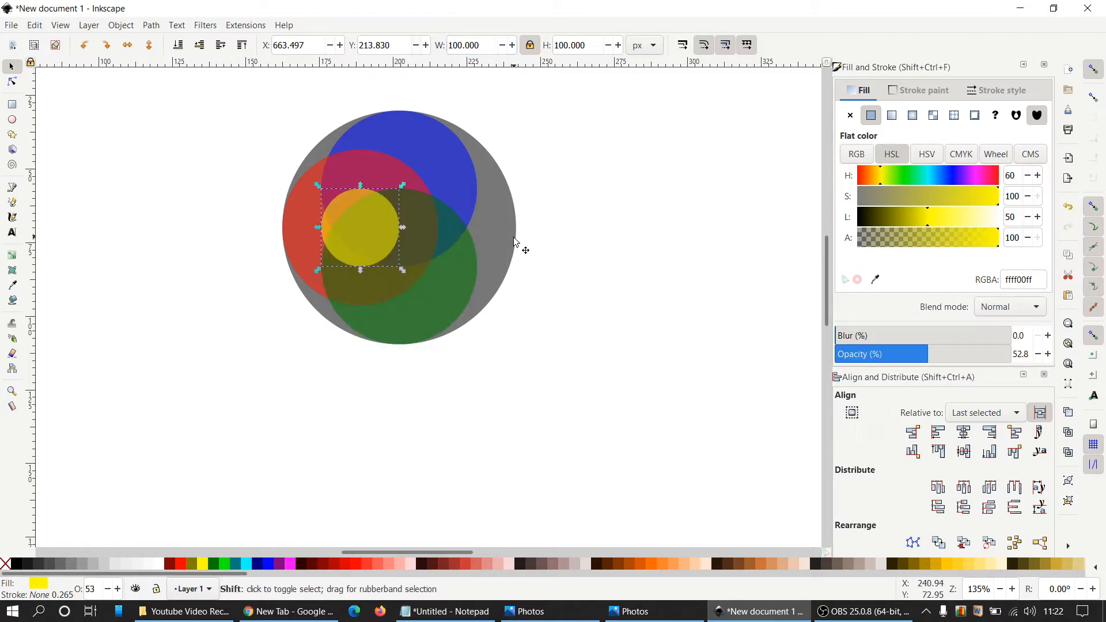
{"action": "left_click", "coordinate": [506, 242], "text": "shift"}
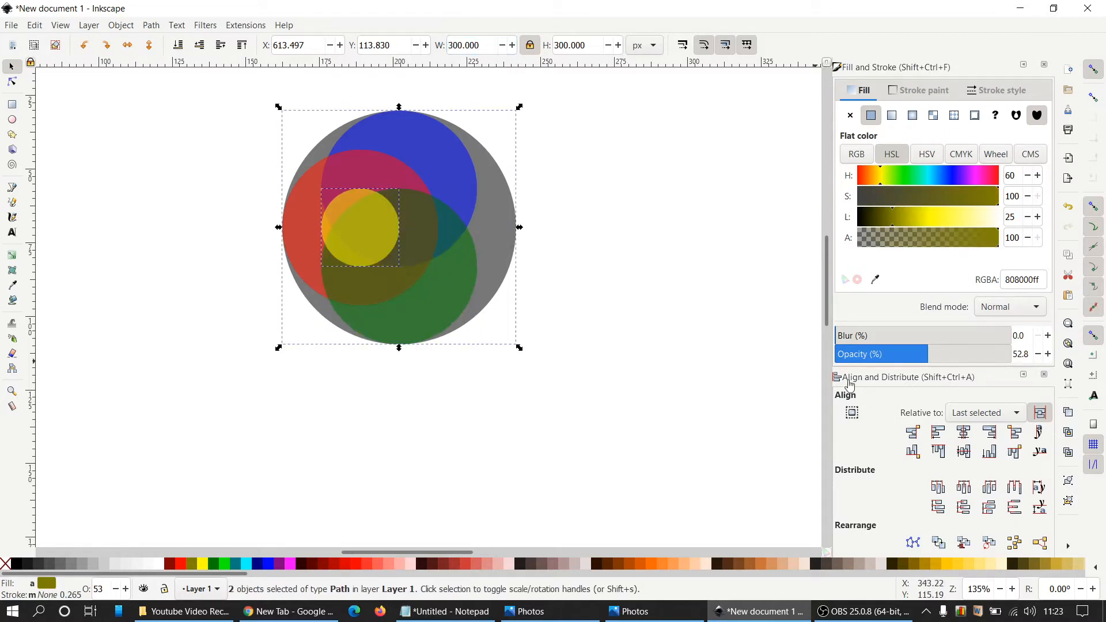
{"action": "left_click", "coordinate": [971, 438]}
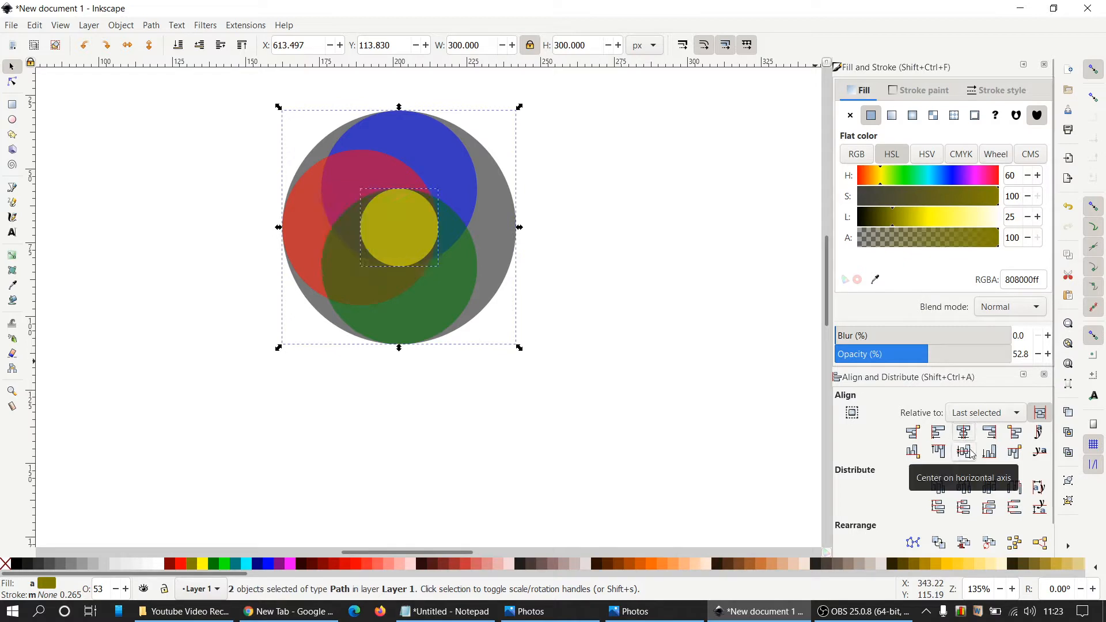
{"action": "left_click", "coordinate": [679, 341]}
Duplicate the blue and red circles together and unite the copies into one shape with Union
{"action": "scroll", "coordinate": [618, 345], "scroll_direction": "up", "scroll_amount": 1}
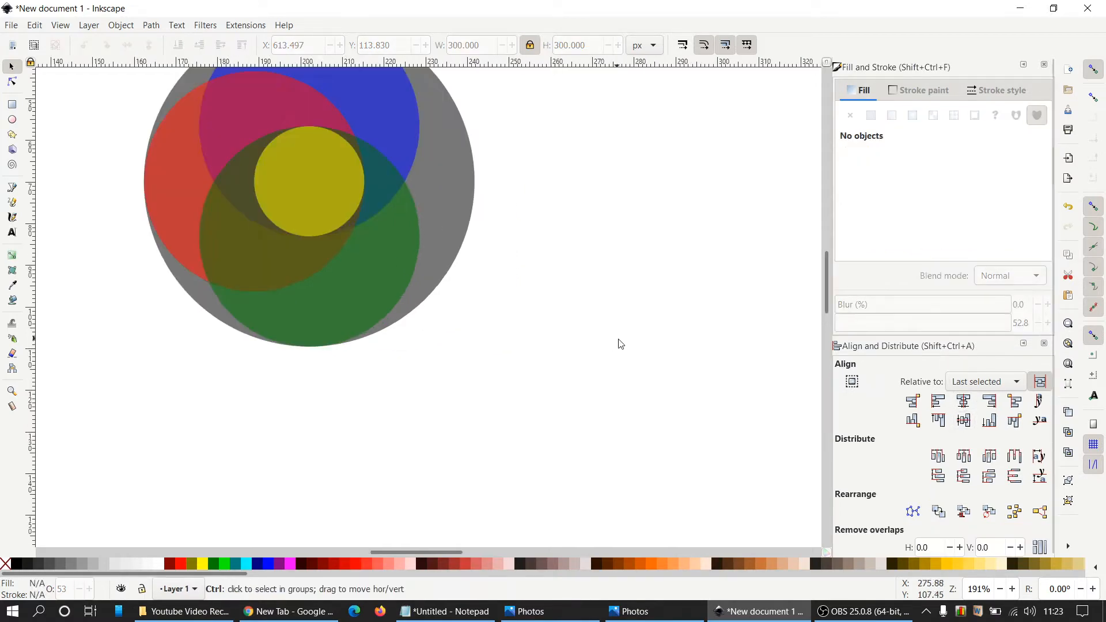
{"action": "scroll", "coordinate": [443, 555], "scroll_direction": "left", "scroll_amount": 4}
{"action": "scroll", "coordinate": [716, 396], "scroll_direction": "up", "scroll_amount": 3}
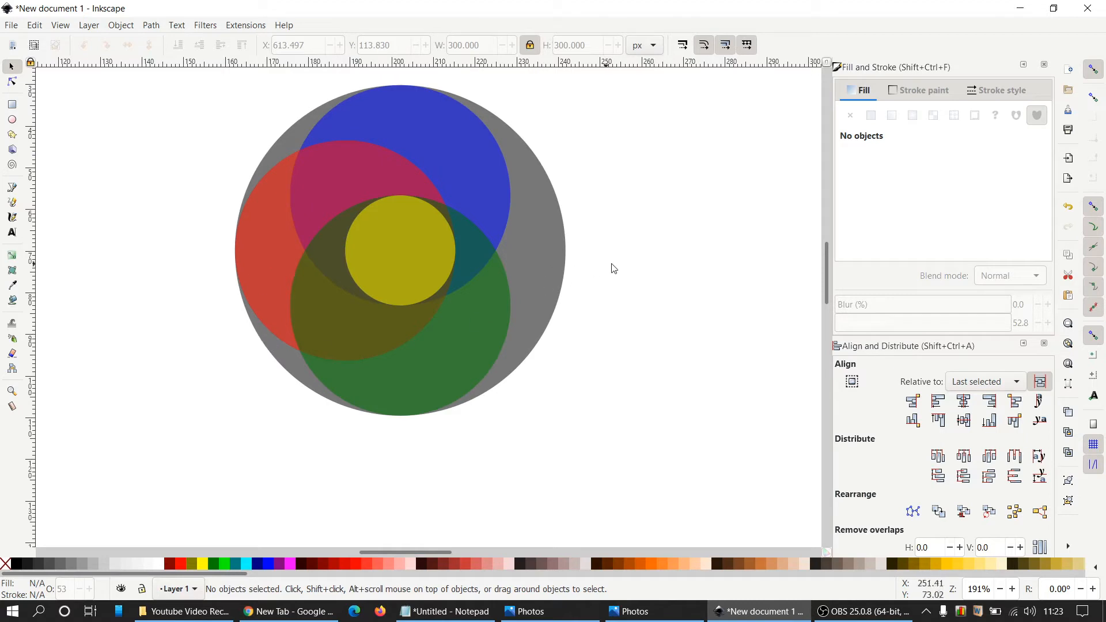
{"action": "left_click", "coordinate": [456, 166]}
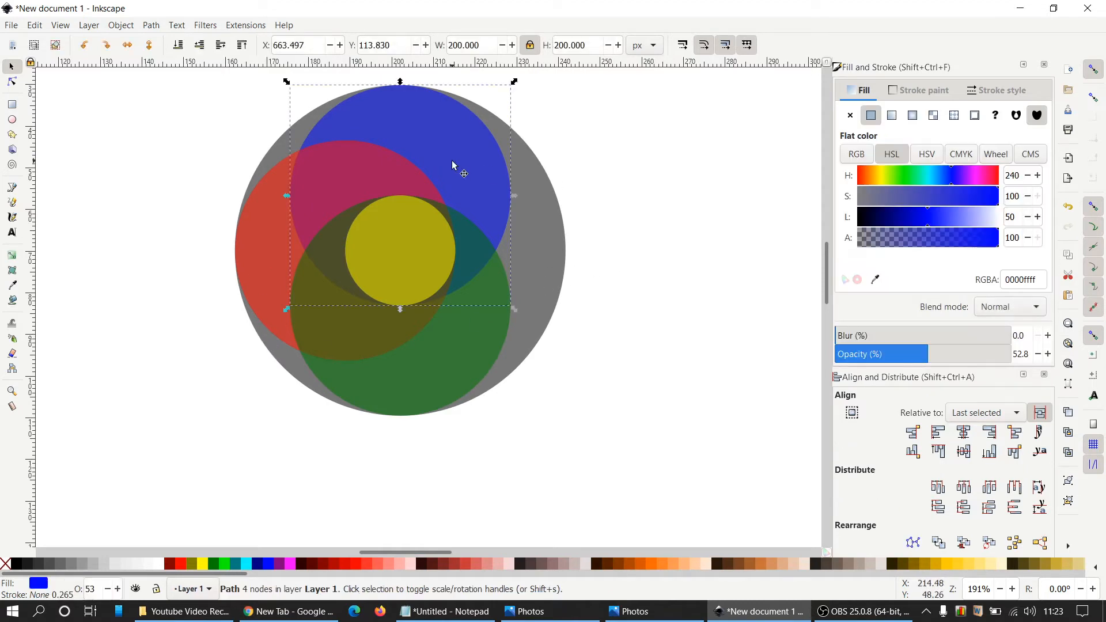
{"action": "left_click", "coordinate": [260, 249], "text": "shift"}
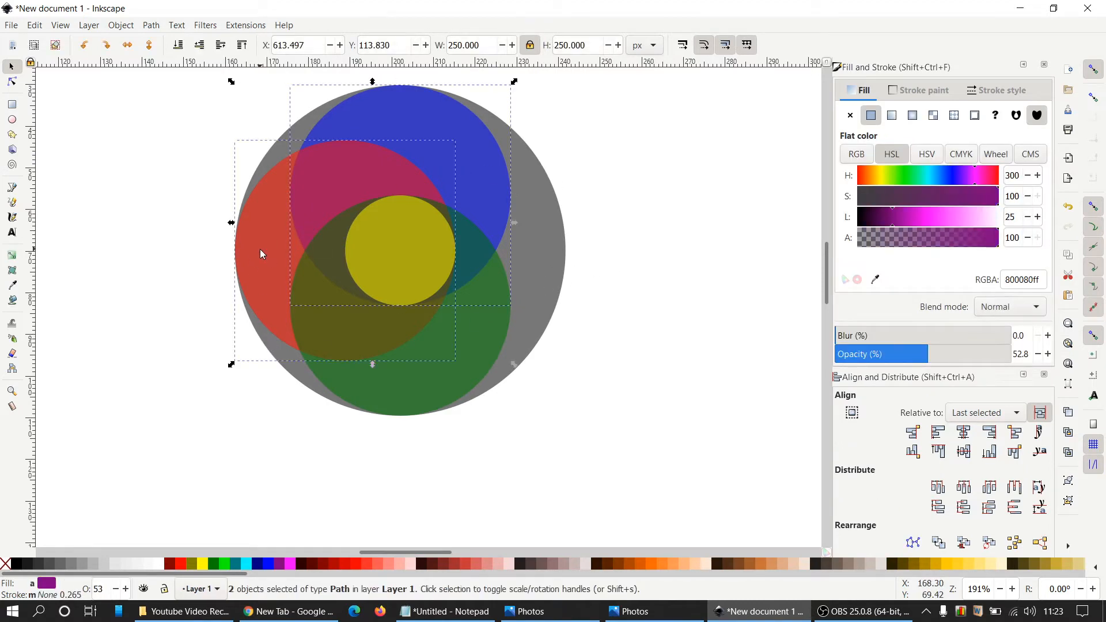
{"action": "right_click", "coordinate": [260, 249]}
{"action": "left_click", "coordinate": [288, 315]}
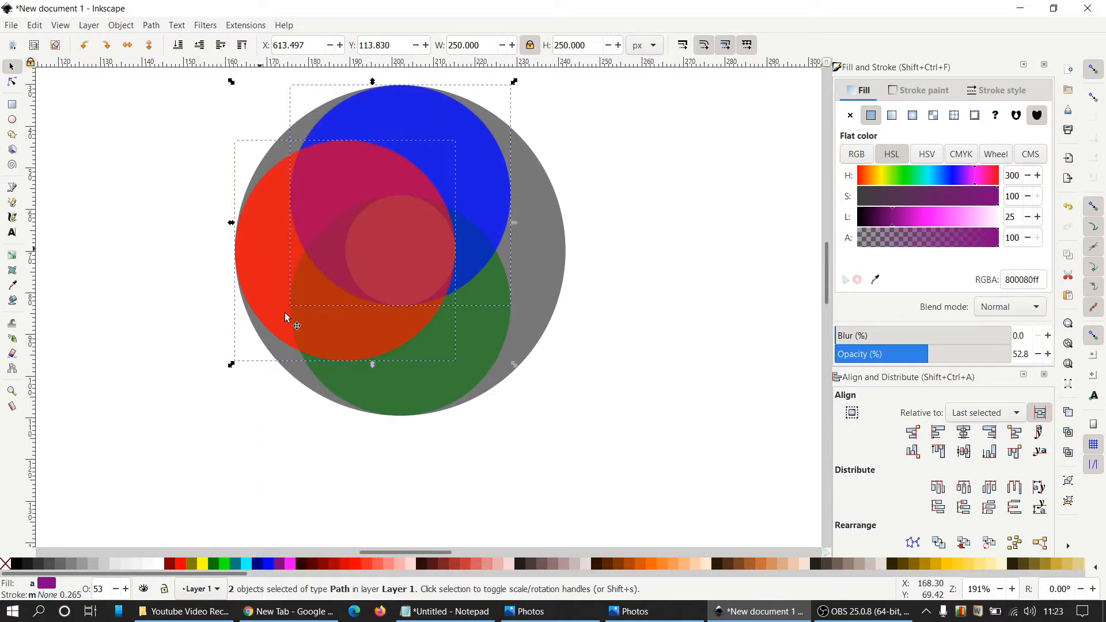
{"action": "left_click", "coordinate": [152, 25]}
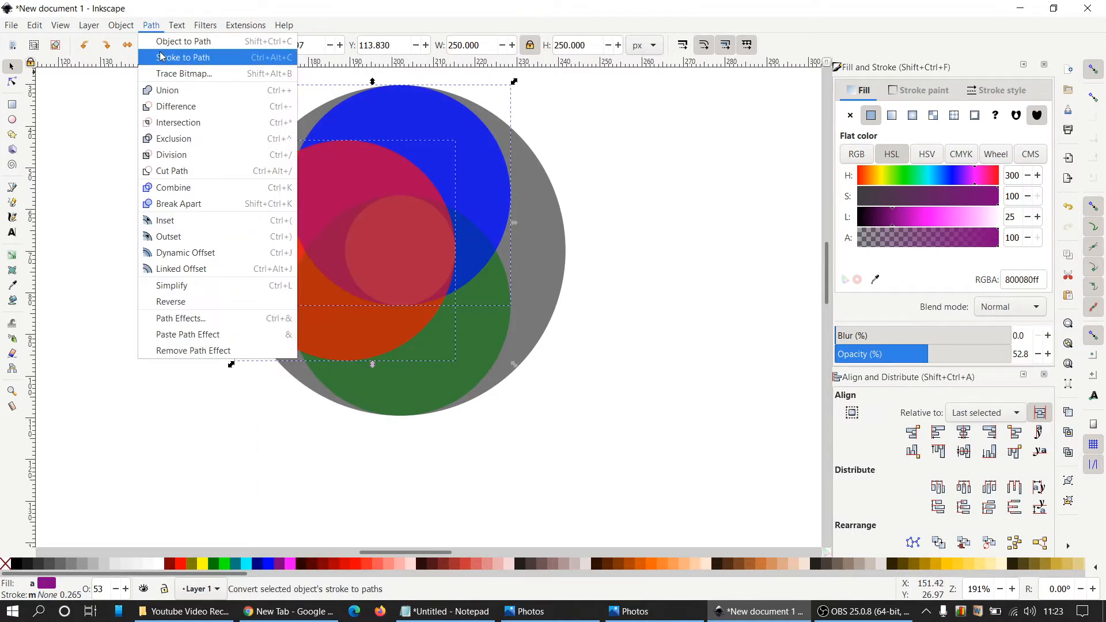
{"action": "left_click", "coordinate": [172, 88]}
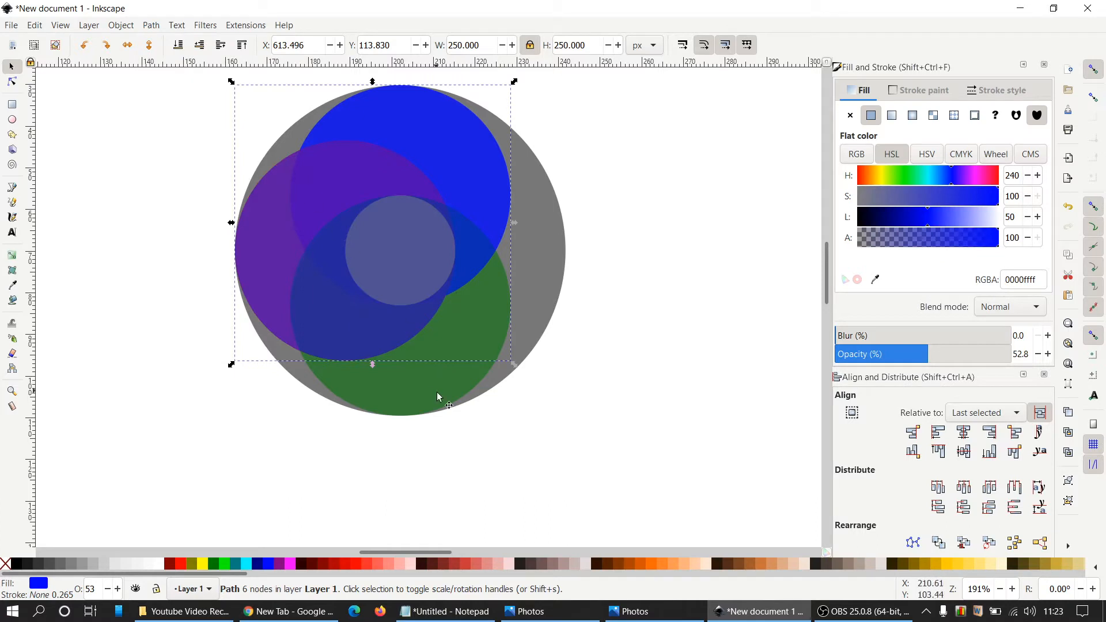
Subtract the united blue shape from the gray circle with Difference and break the result apart into separate pieces
{"action": "left_click", "coordinate": [547, 276], "text": "shift"}
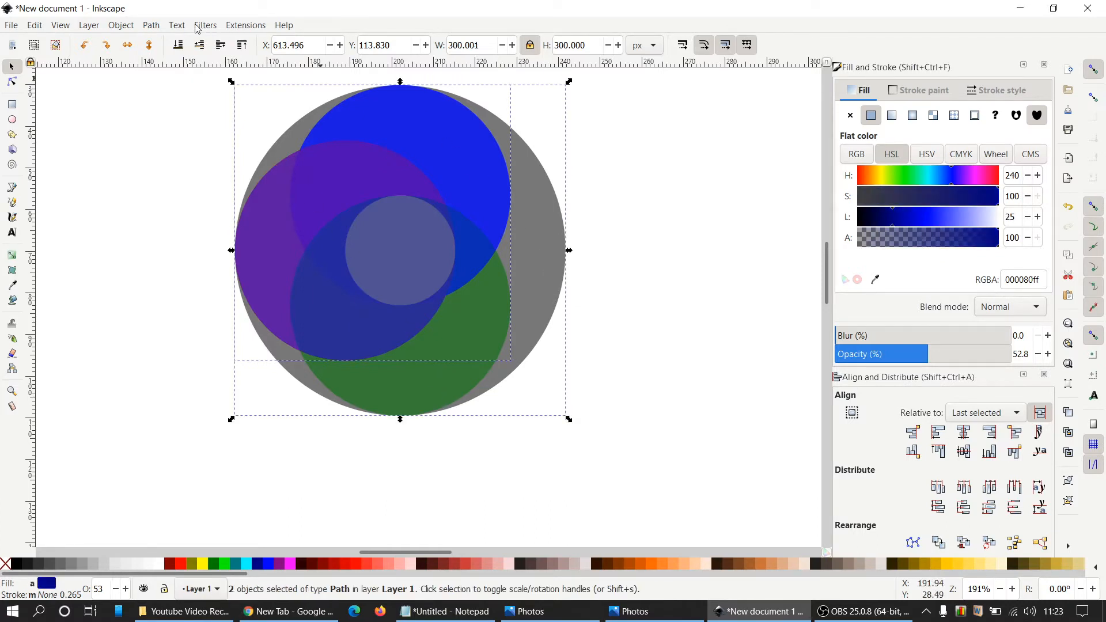
{"action": "left_click", "coordinate": [152, 26]}
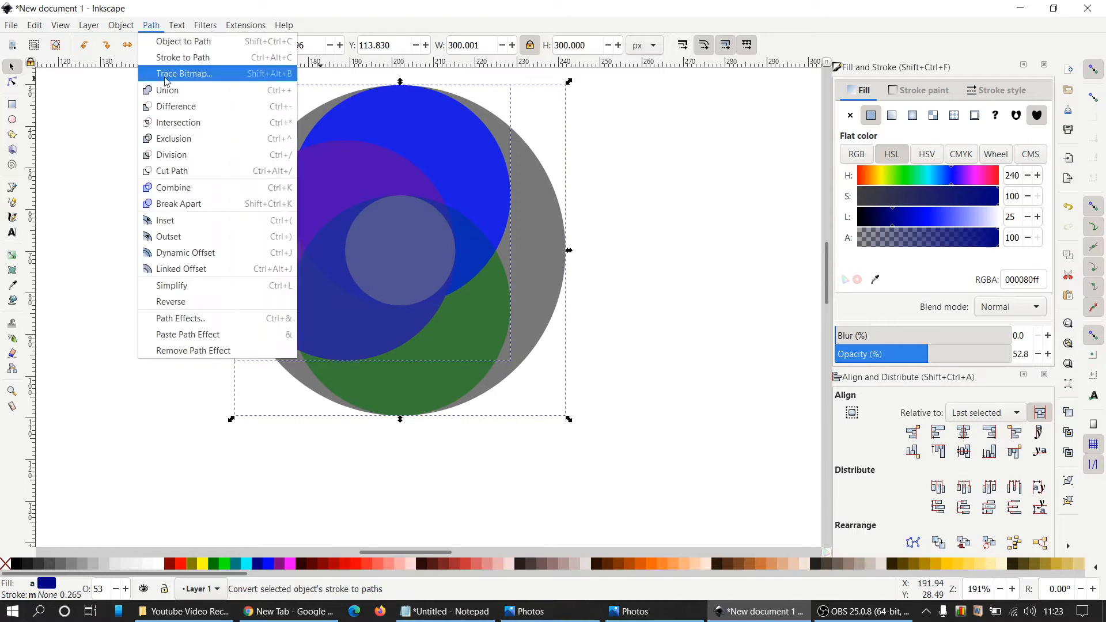
{"action": "left_click", "coordinate": [173, 106]}
{"action": "left_click", "coordinate": [160, 26]}
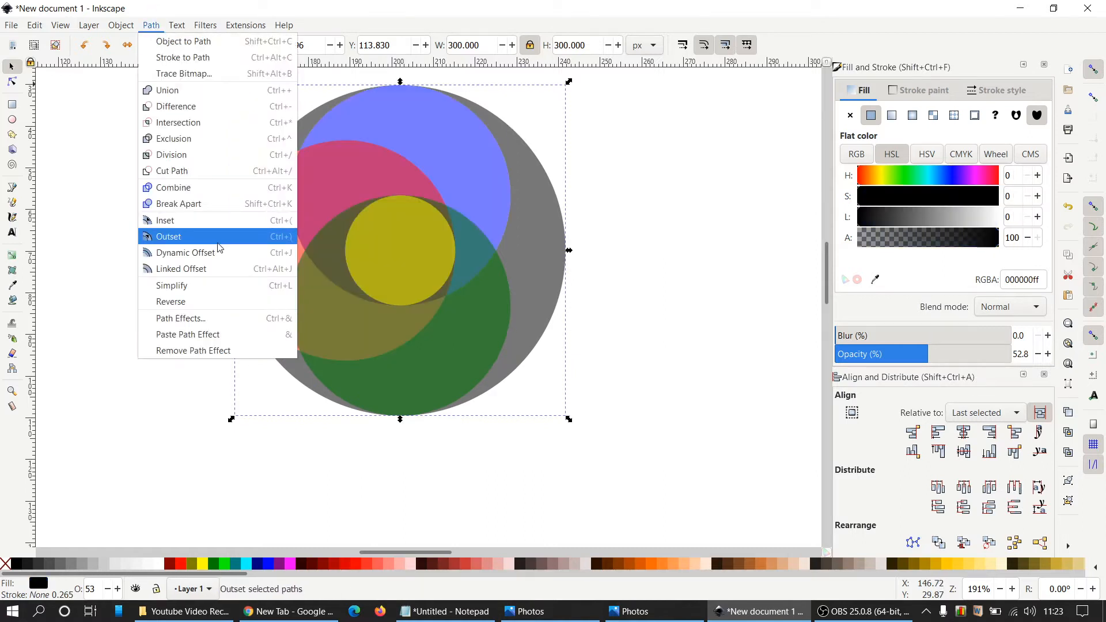
{"action": "left_click", "coordinate": [201, 208]}
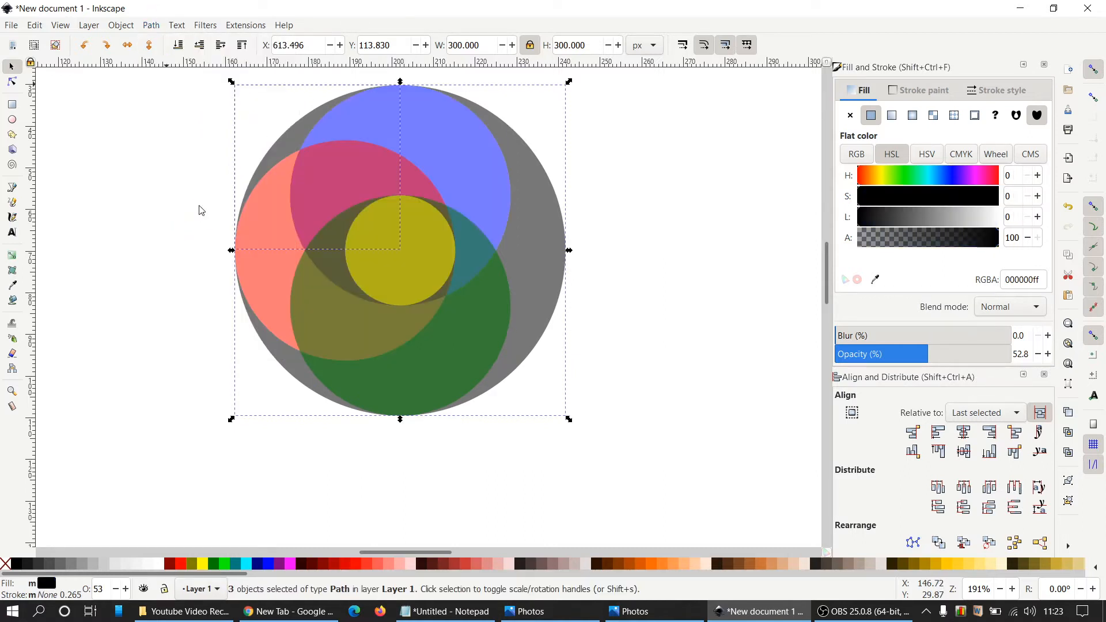
Deselect the two large gray pieces and delete the tiny leftover fragment at the circle's left edge
{"action": "left_click", "coordinate": [292, 146], "text": "shift"}
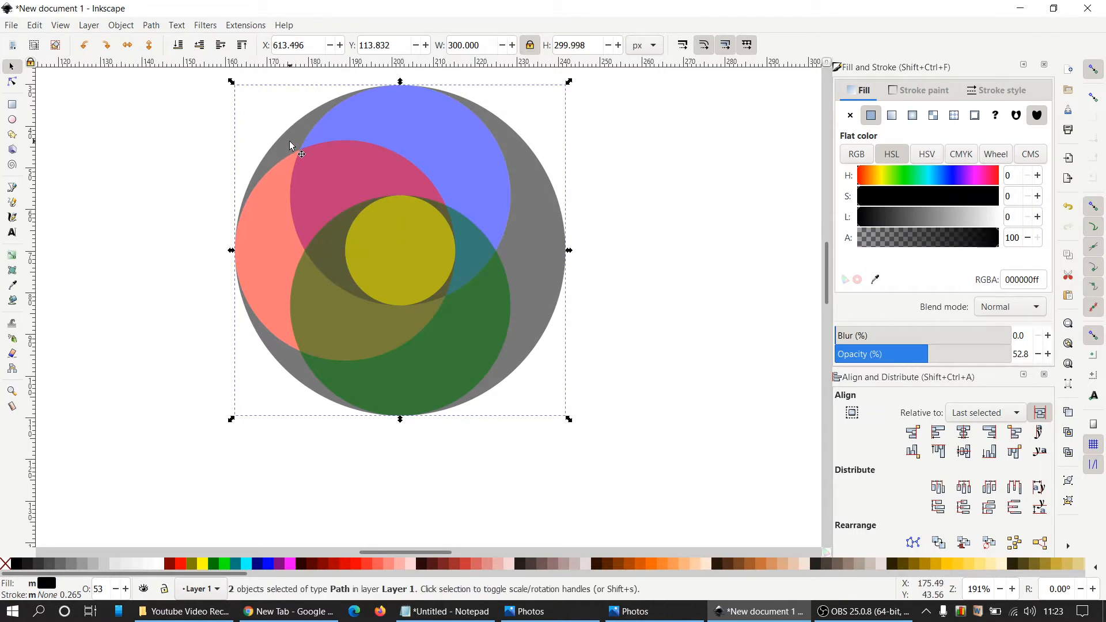
{"action": "left_click", "coordinate": [539, 296], "text": "shift"}
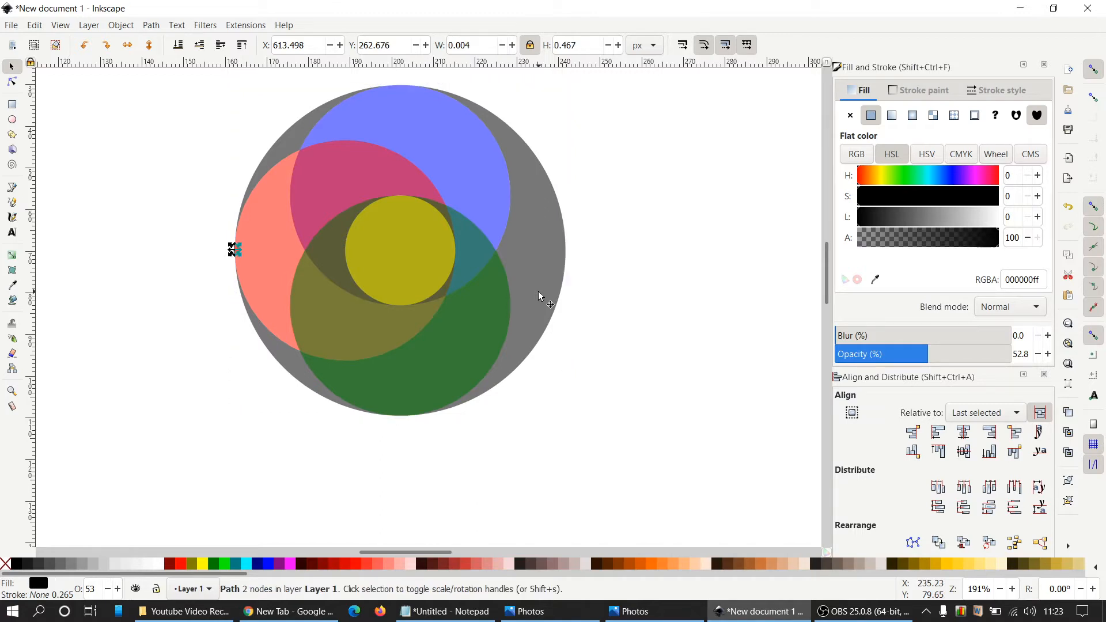
{"action": "left_click", "coordinate": [207, 274]}
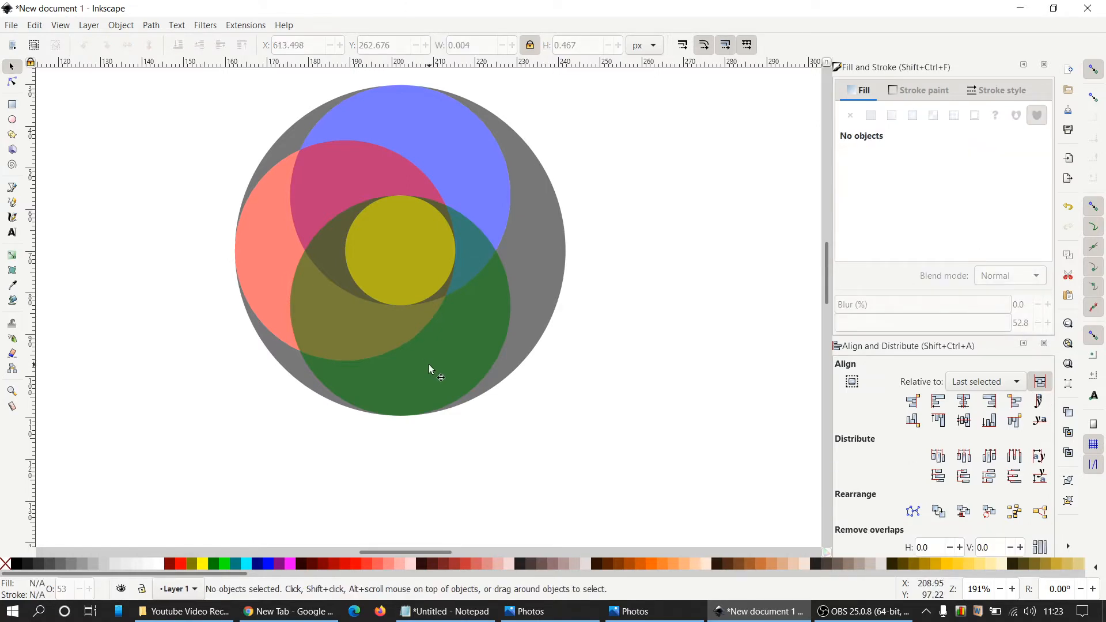
Duplicate the red and green circles together and unite the copies into one shape with Union
{"action": "left_click", "coordinate": [267, 260]}
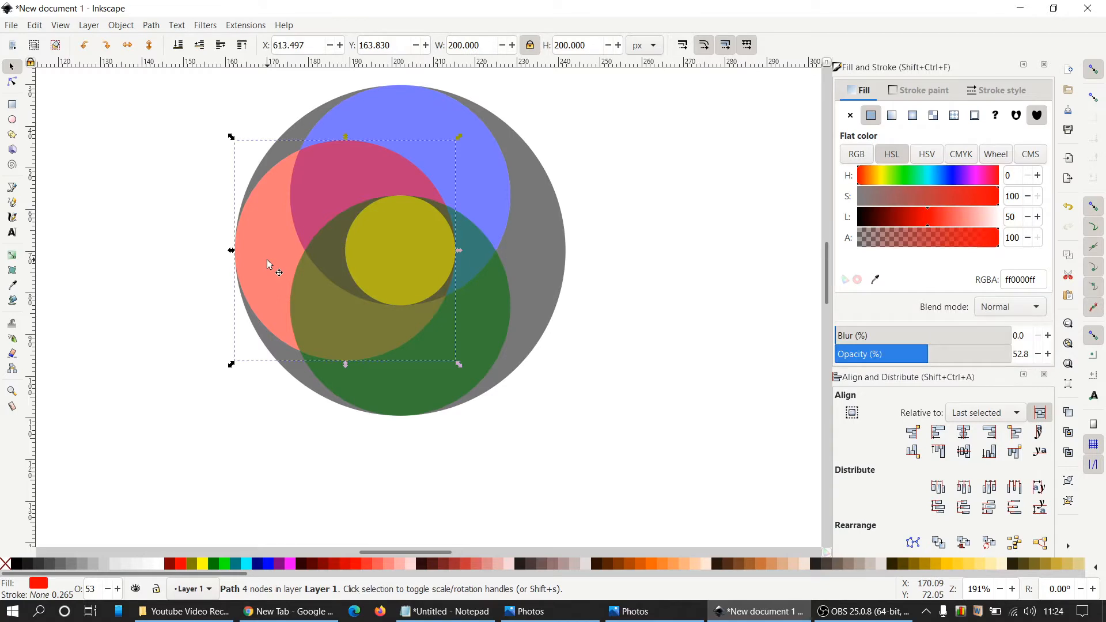
{"action": "left_click", "coordinate": [414, 375], "text": "shift"}
{"action": "right_click", "coordinate": [415, 376]}
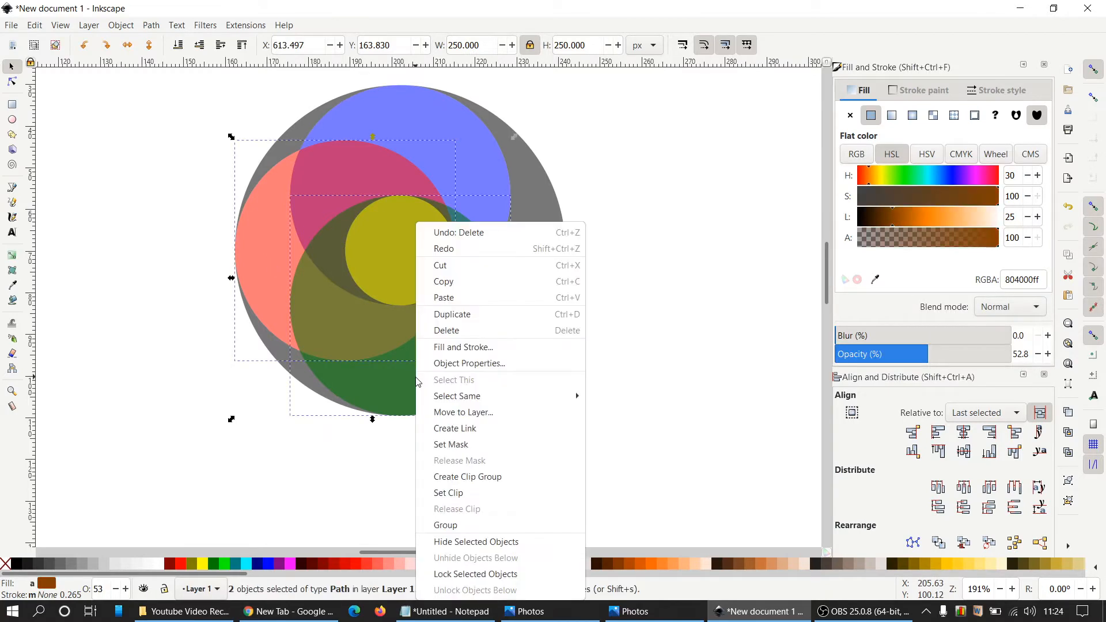
{"action": "left_click", "coordinate": [455, 316]}
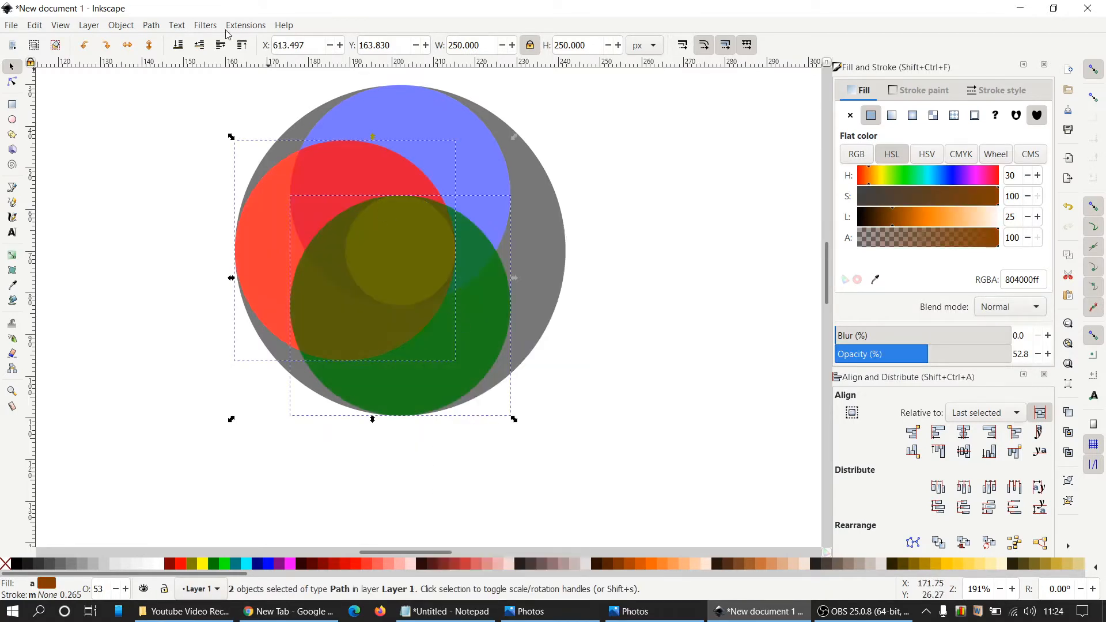
{"action": "left_click", "coordinate": [157, 27]}
{"action": "left_click", "coordinate": [174, 90]}
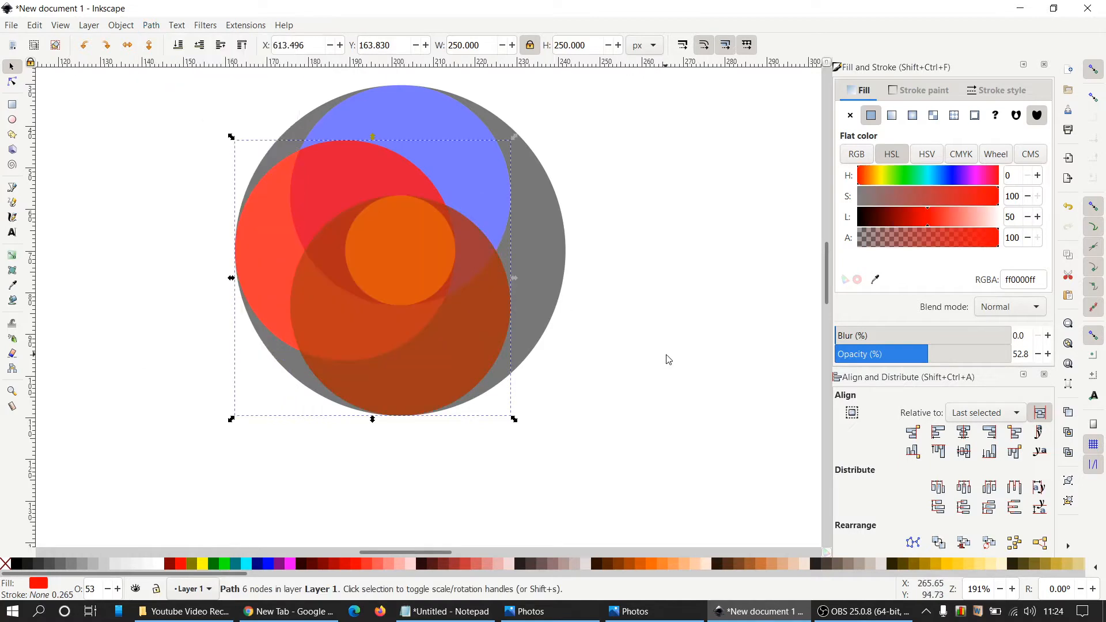
Subtract the united red shape from the gray circle with Difference and break the result apart into separate pieces
{"action": "left_click", "coordinate": [546, 276], "text": "shift"}
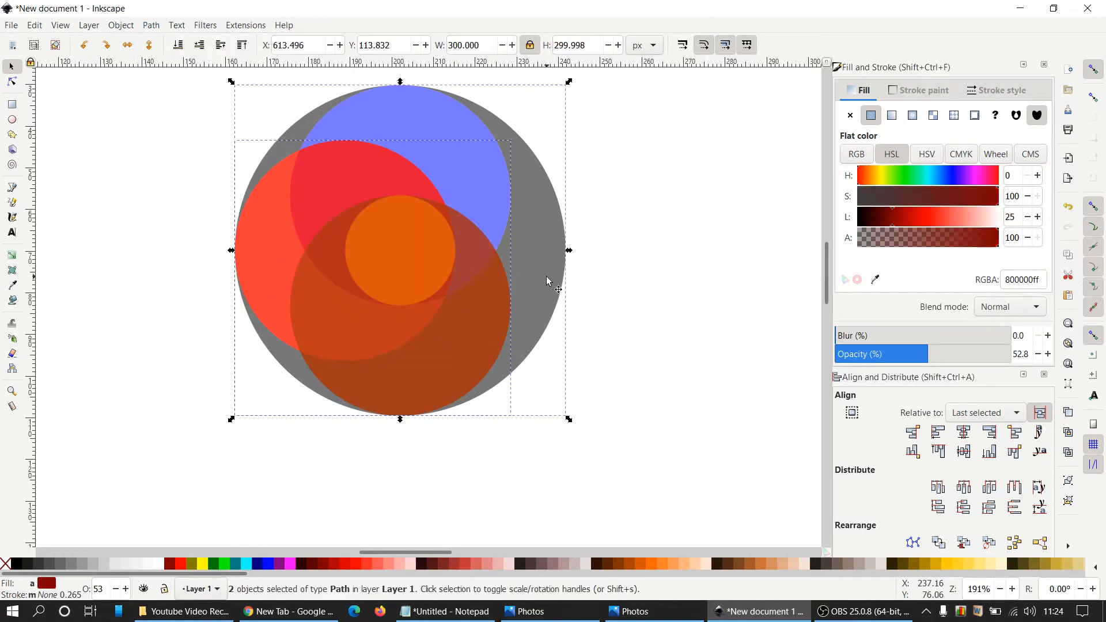
{"action": "left_click", "coordinate": [157, 28]}
{"action": "left_click", "coordinate": [173, 106]}
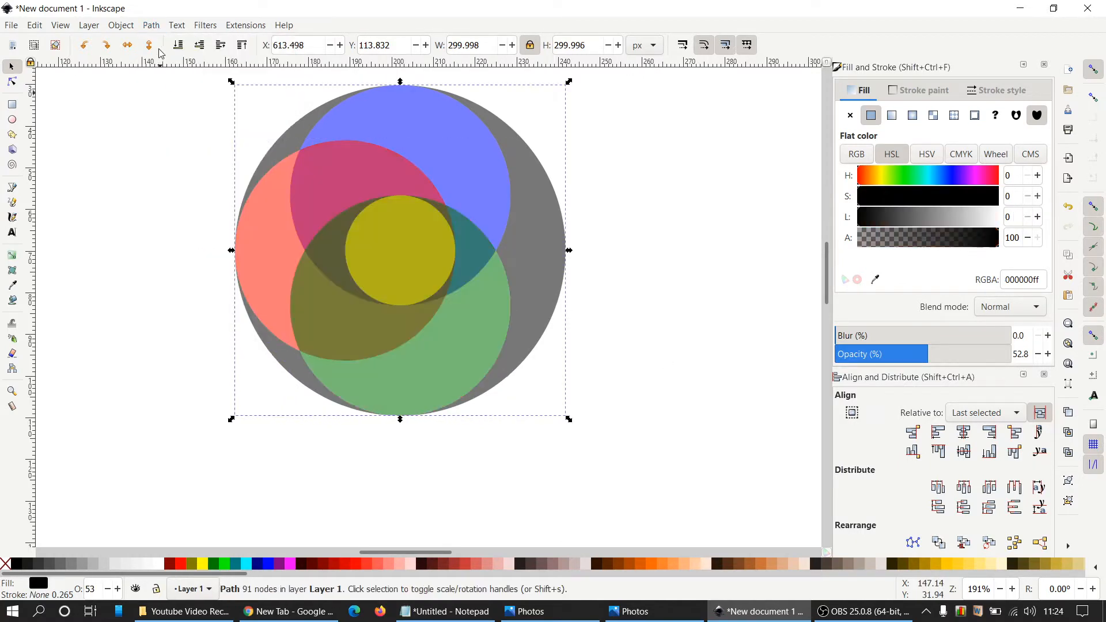
{"action": "left_click", "coordinate": [153, 28]}
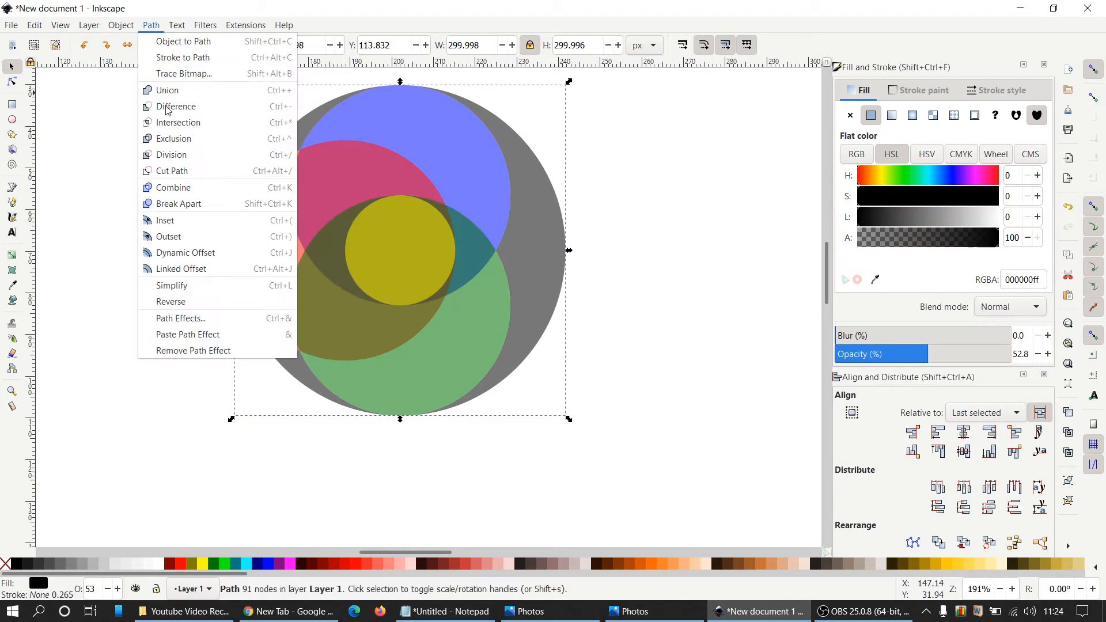
{"action": "left_click", "coordinate": [177, 205]}
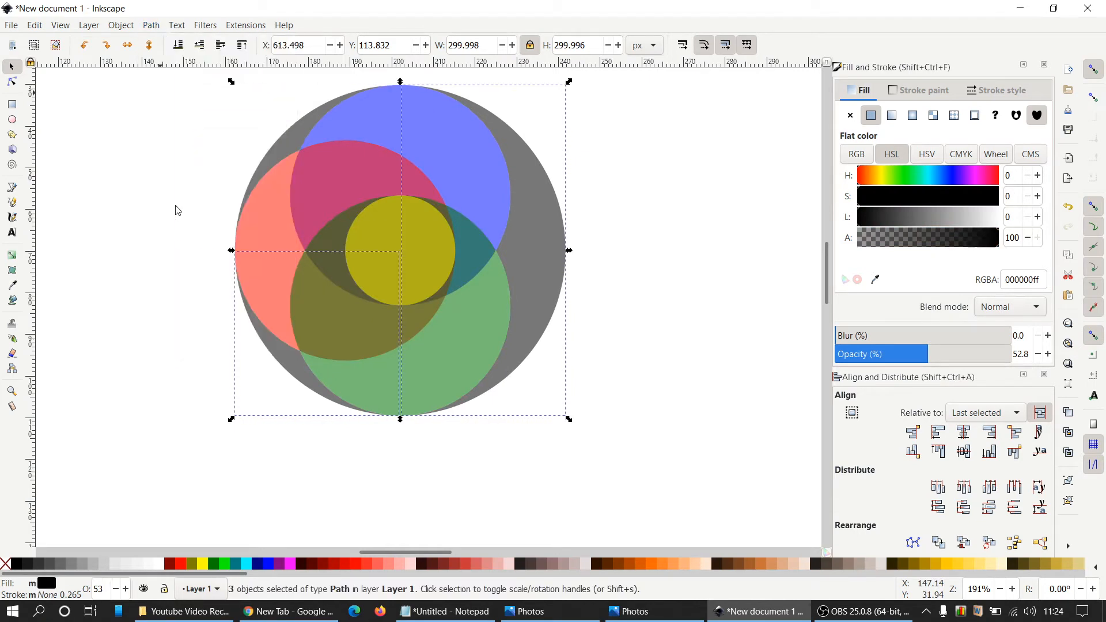
Deselect the two large gray pieces and delete the tiny leftover fragment at the circle's lower edge
{"action": "left_click", "coordinate": [298, 371], "text": "shift"}
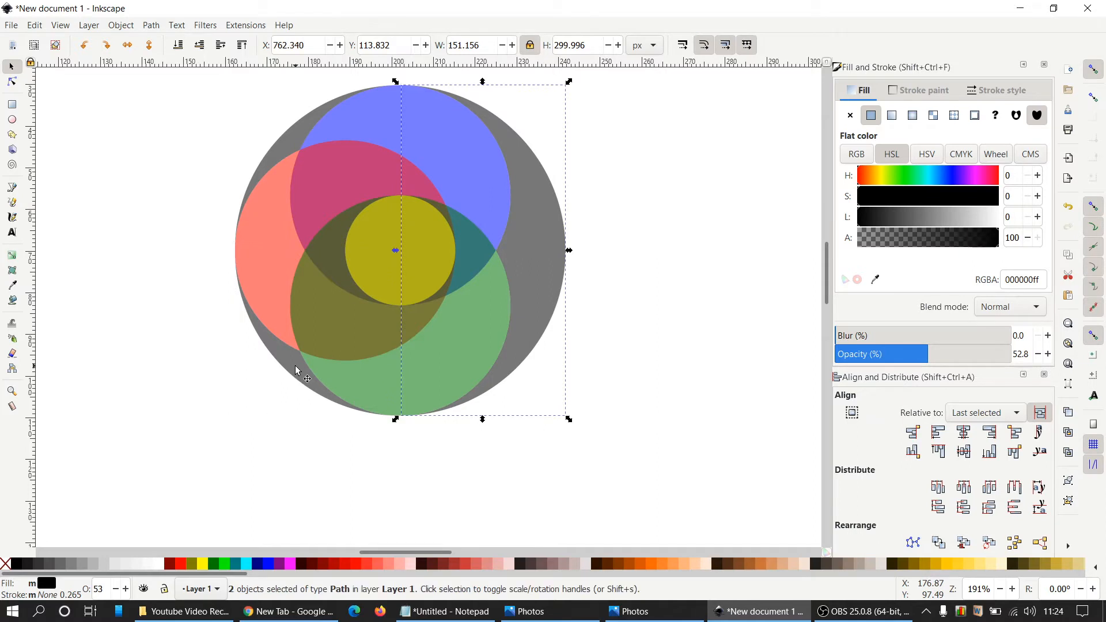
{"action": "left_click", "coordinate": [535, 233], "text": "shift"}
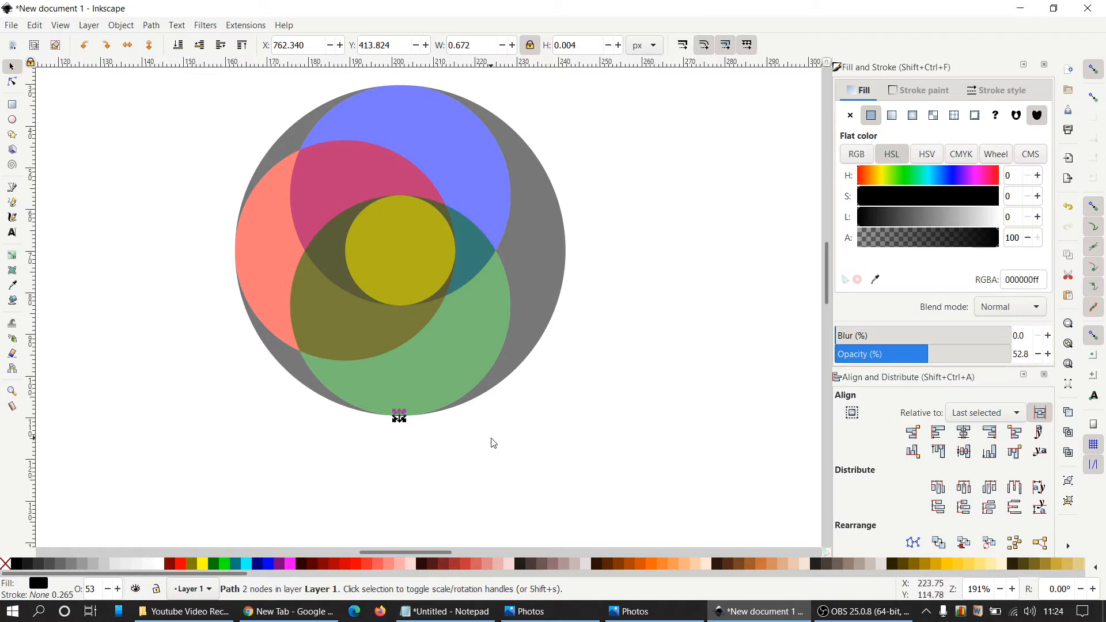
{"action": "key", "text": "Escape"}
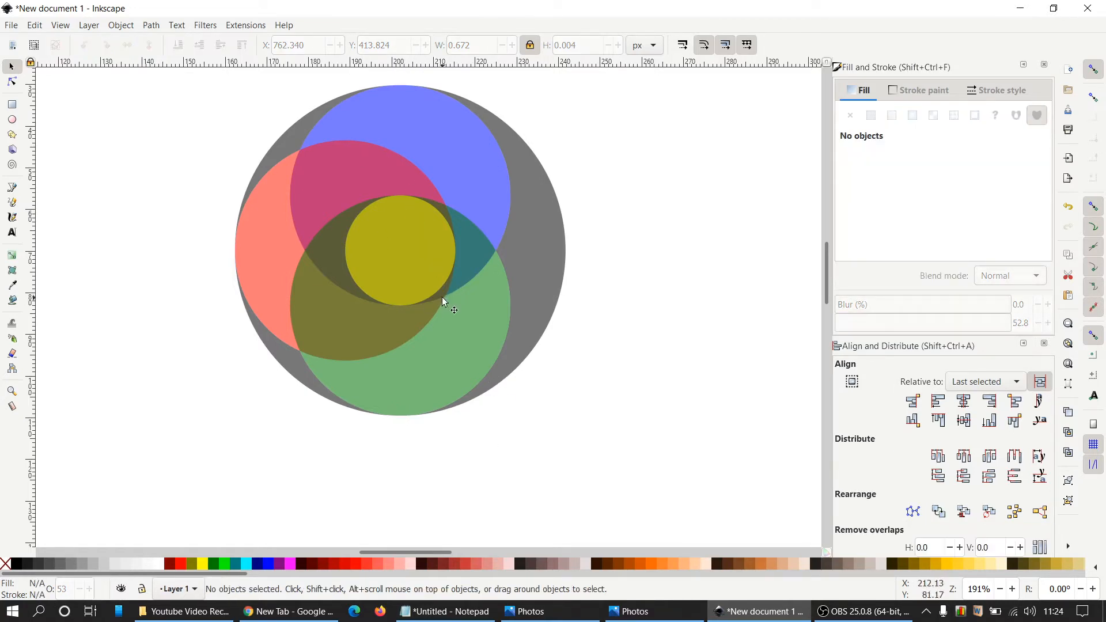
Test the separation of the gray pieces by moving them away from the circles, and undo the moves
{"action": "left_click_drag", "start_coordinate": [284, 151], "coordinate": [259, 136]}
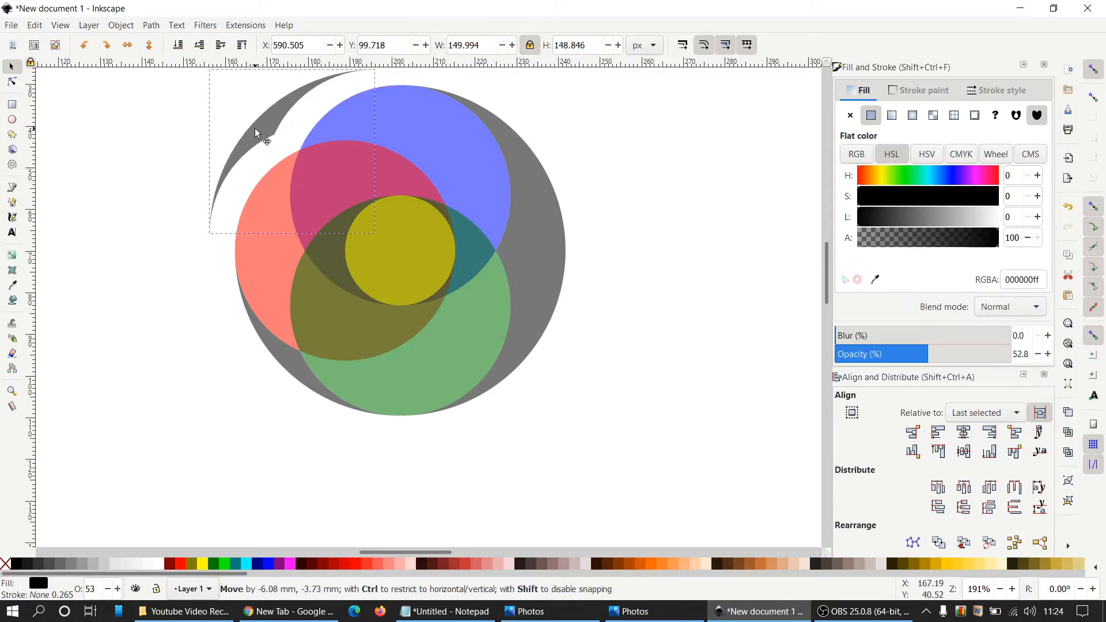
{"action": "left_click", "coordinate": [290, 384]}
{"action": "left_click_drag", "start_coordinate": [549, 296], "coordinate": [586, 290]}
{"action": "key", "text": "ctrl+z"}
{"action": "key", "text": "ctrl+z"}
{"action": "key", "text": "ctrl+z"}
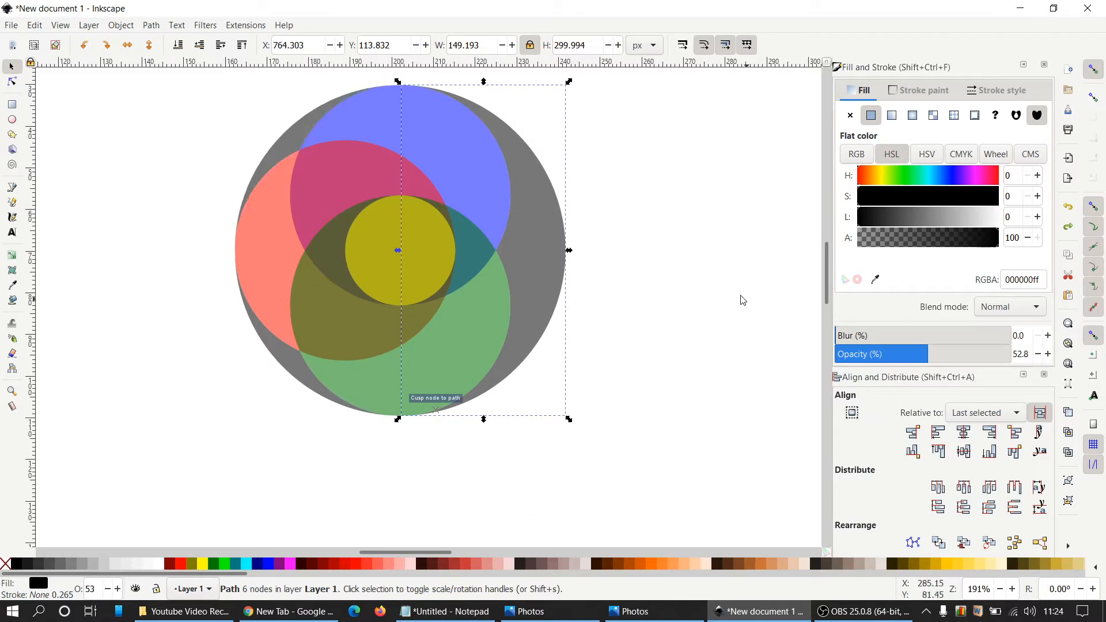
{"action": "left_click", "coordinate": [615, 256]}
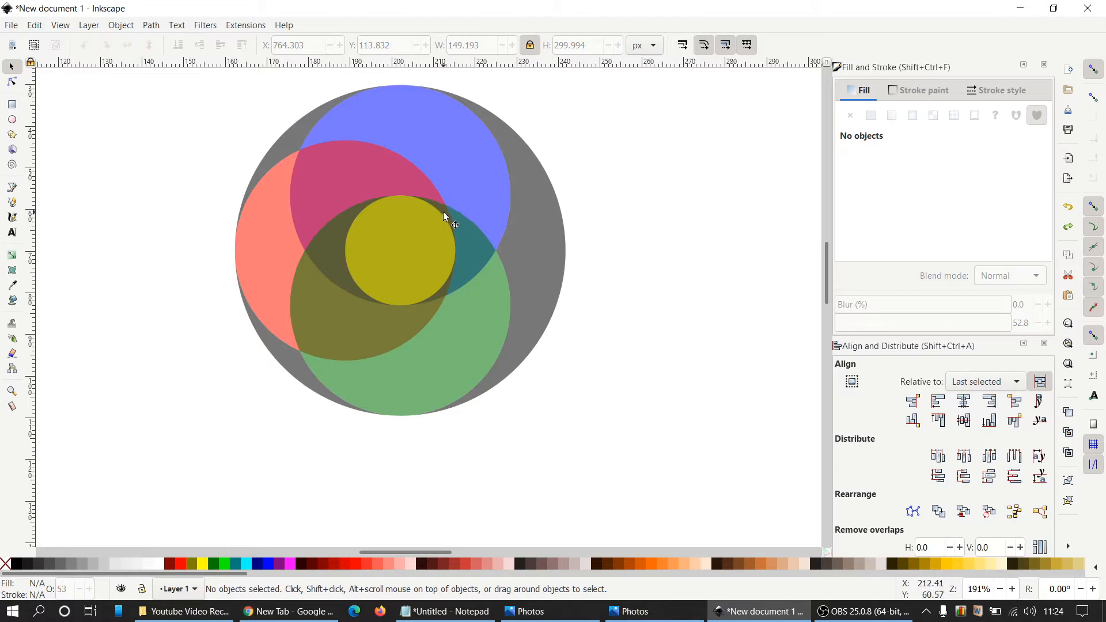
Create the overlap of the blue and red circles by intersecting duplicates of both, and fill it with maroon (#800000)
{"action": "left_click", "coordinate": [432, 141]}
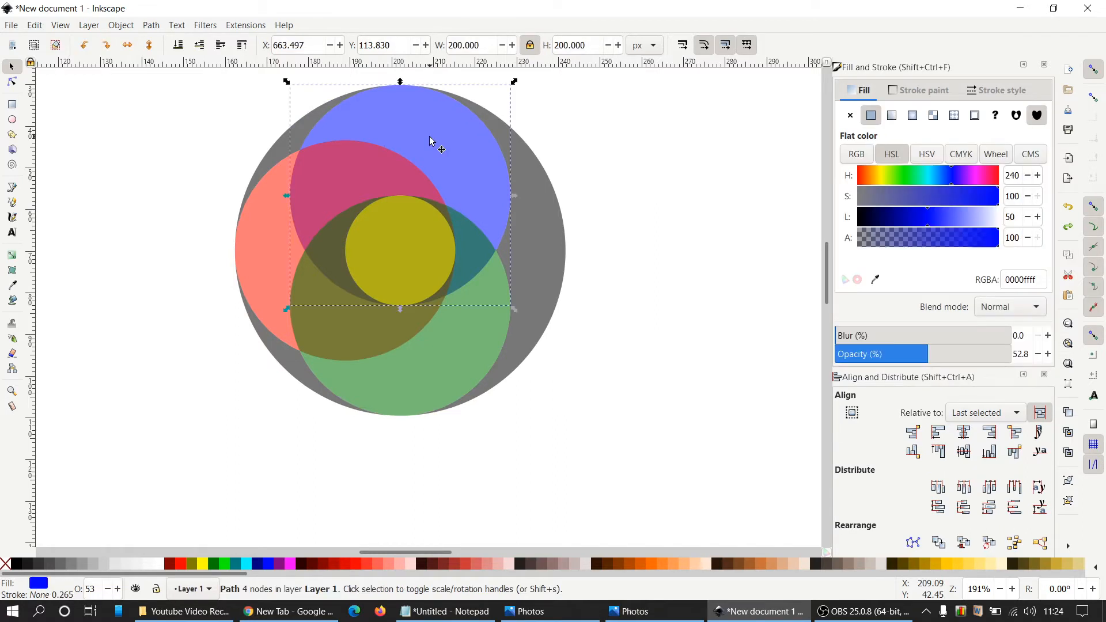
{"action": "key", "text": "shift"}
{"action": "left_click", "coordinate": [264, 237], "text": "shift"}
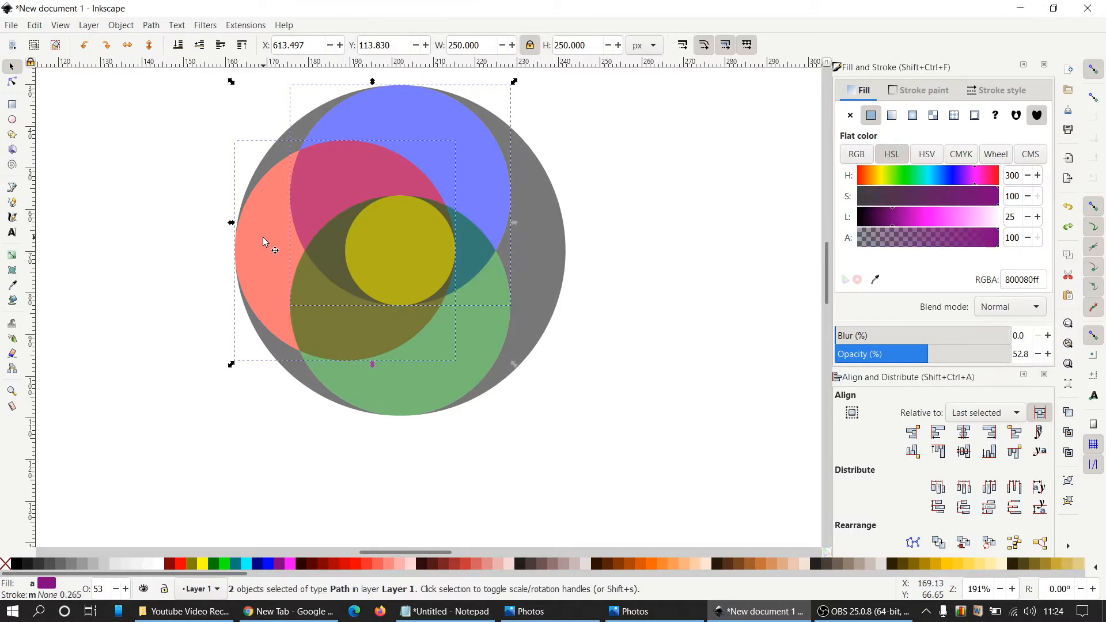
{"action": "right_click", "coordinate": [263, 238]}
{"action": "left_click", "coordinate": [300, 312]}
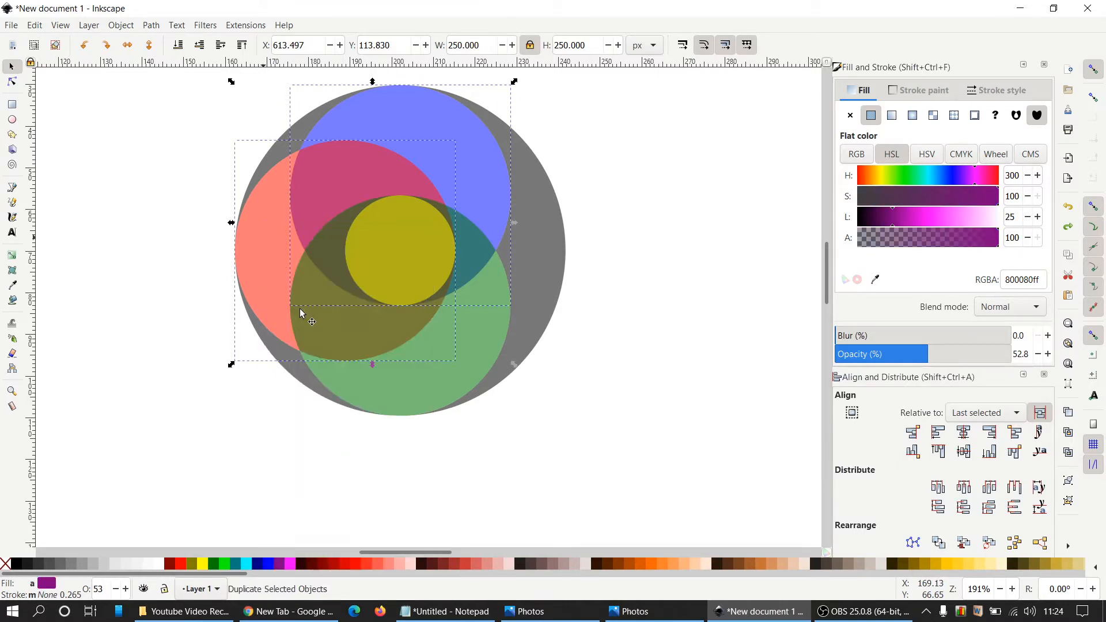
{"action": "left_click", "coordinate": [151, 25]}
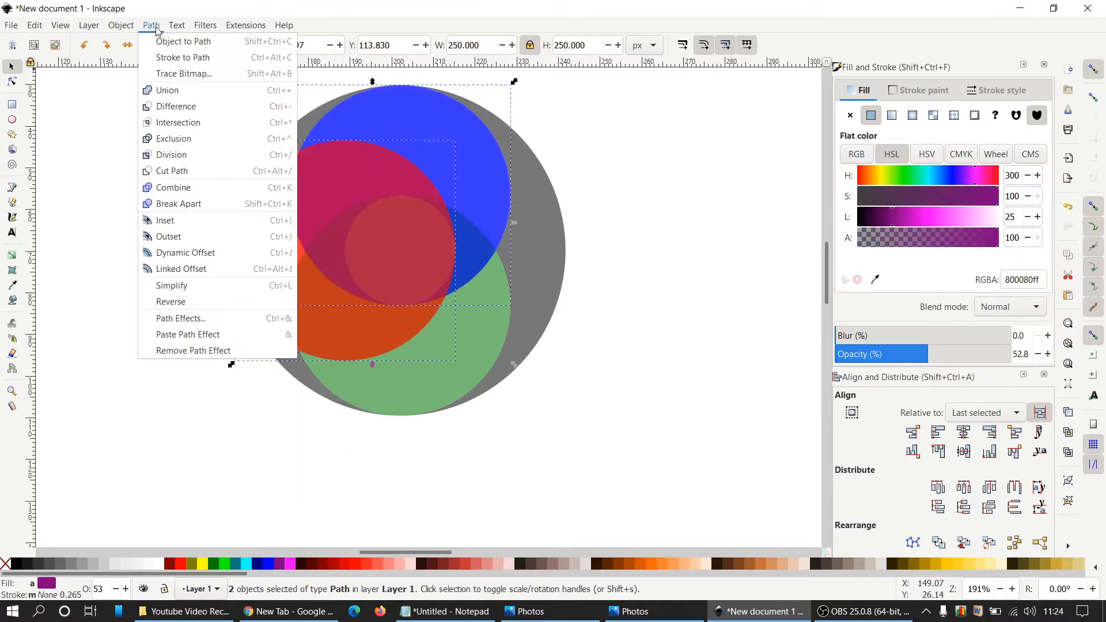
{"action": "left_click", "coordinate": [176, 123]}
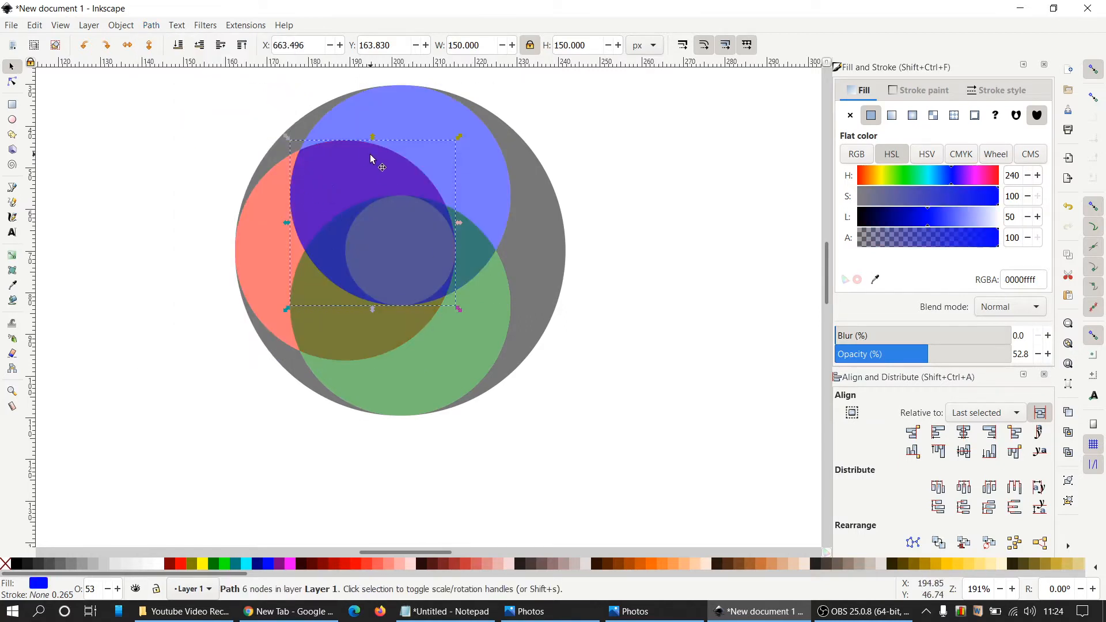
{"action": "left_click", "coordinate": [168, 567]}
{"action": "left_click", "coordinate": [721, 323]}
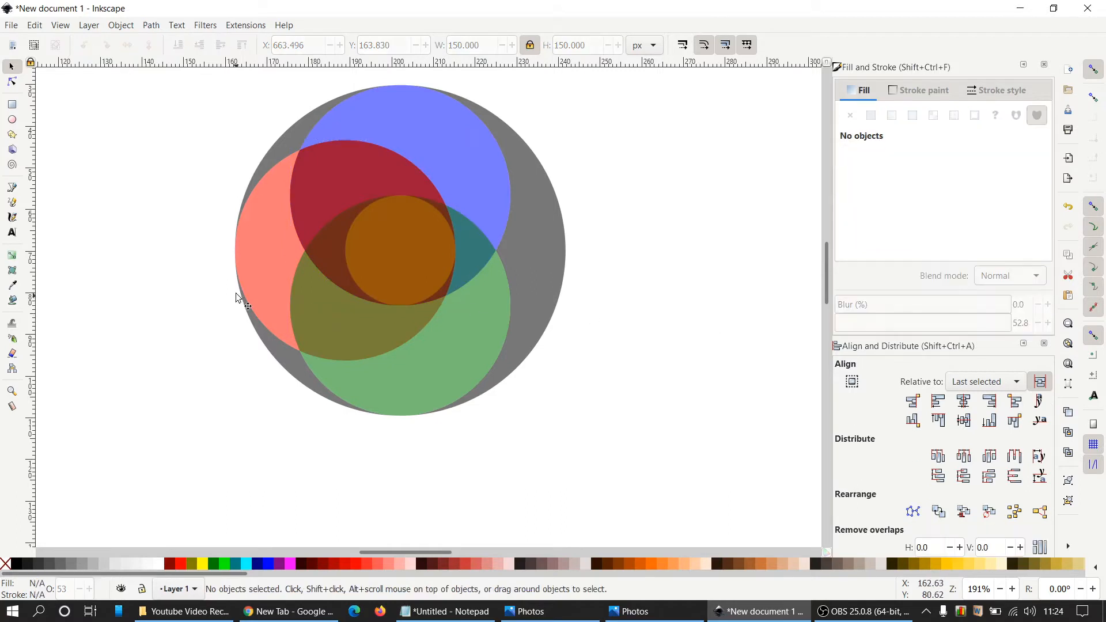
Create the overlap of the red and green circles by intersecting duplicates of both, and fill it with purple (#800080)
{"action": "left_click", "coordinate": [257, 266]}
{"action": "left_click", "coordinate": [432, 399], "text": "shift"}
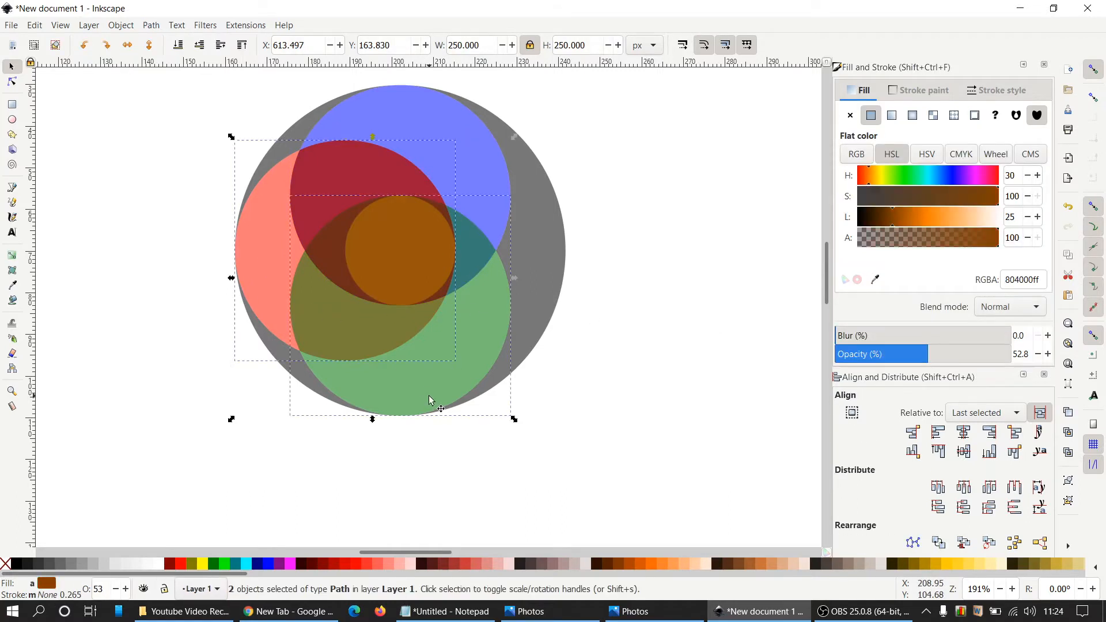
{"action": "right_click", "coordinate": [431, 399]}
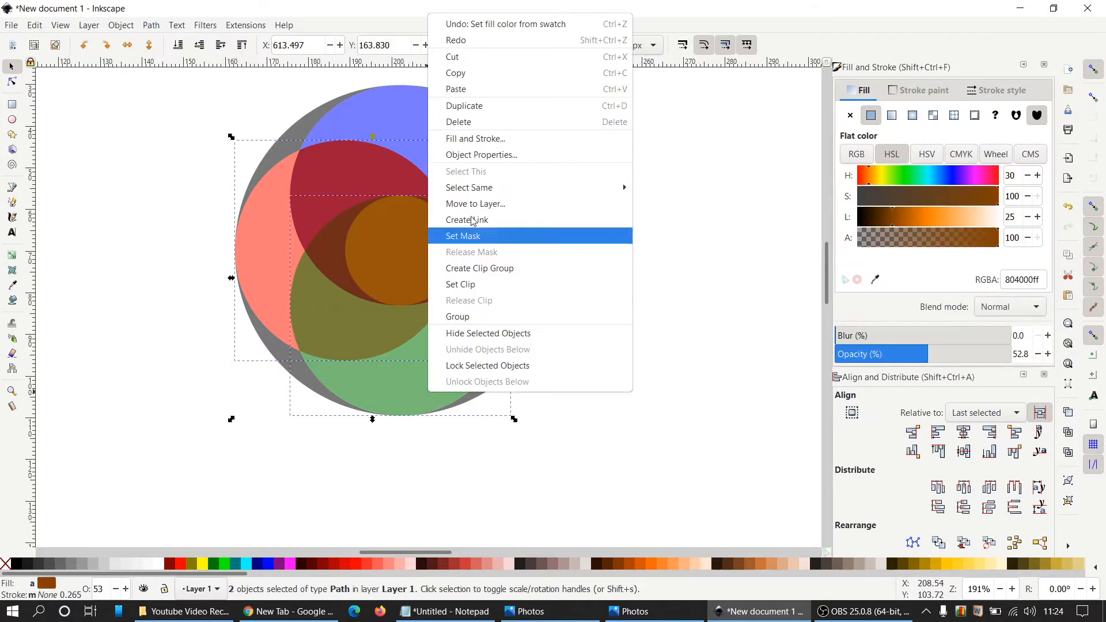
{"action": "left_click", "coordinate": [465, 106]}
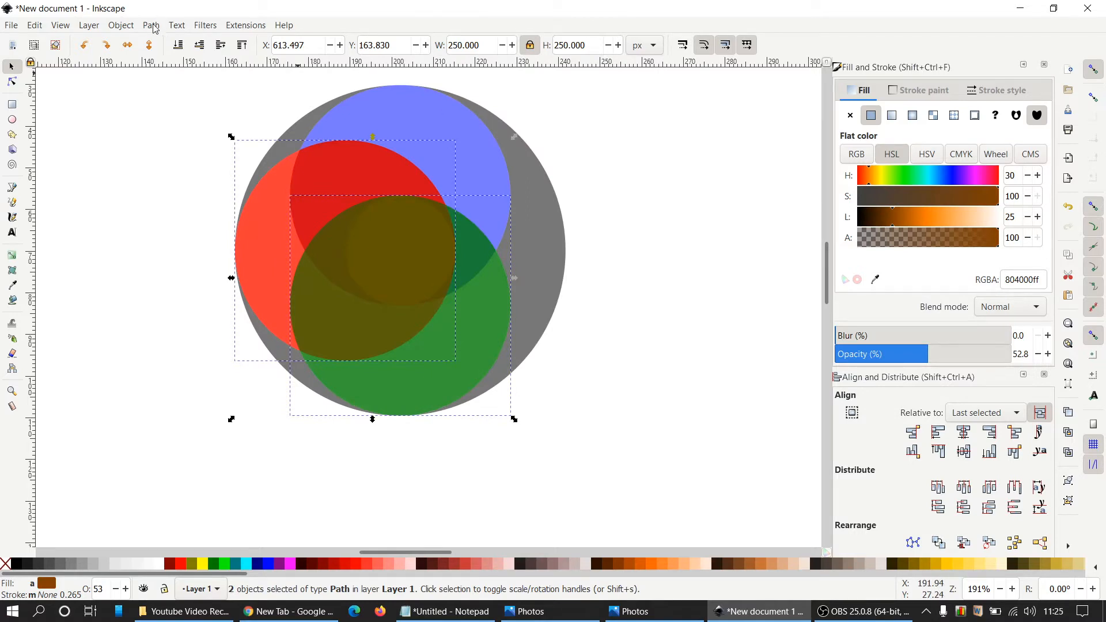
{"action": "left_click", "coordinate": [153, 27]}
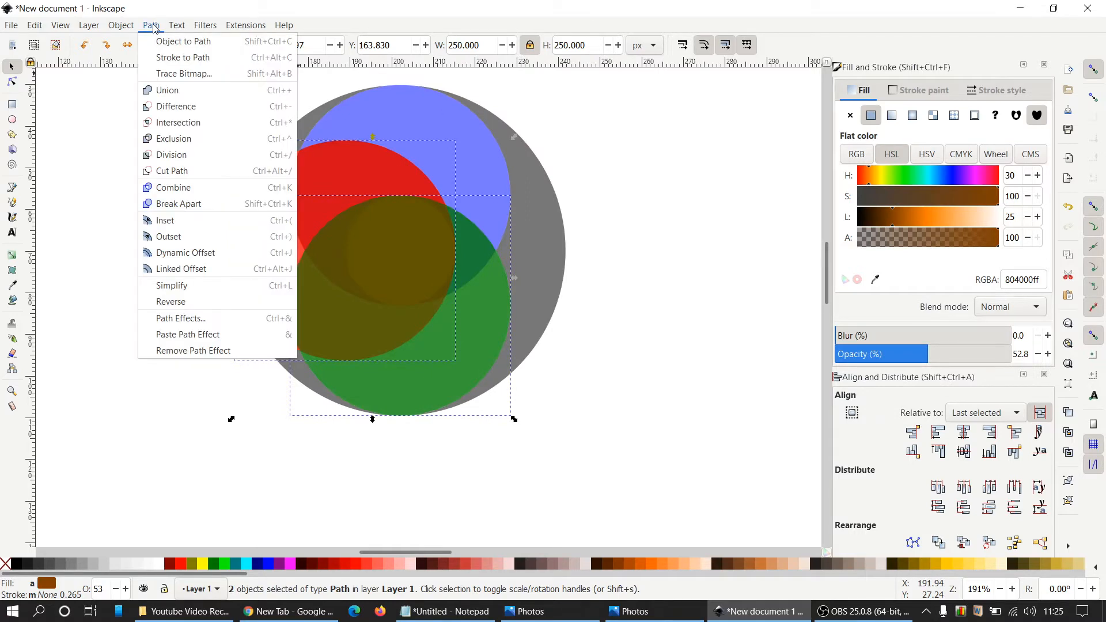
{"action": "left_click", "coordinate": [177, 123]}
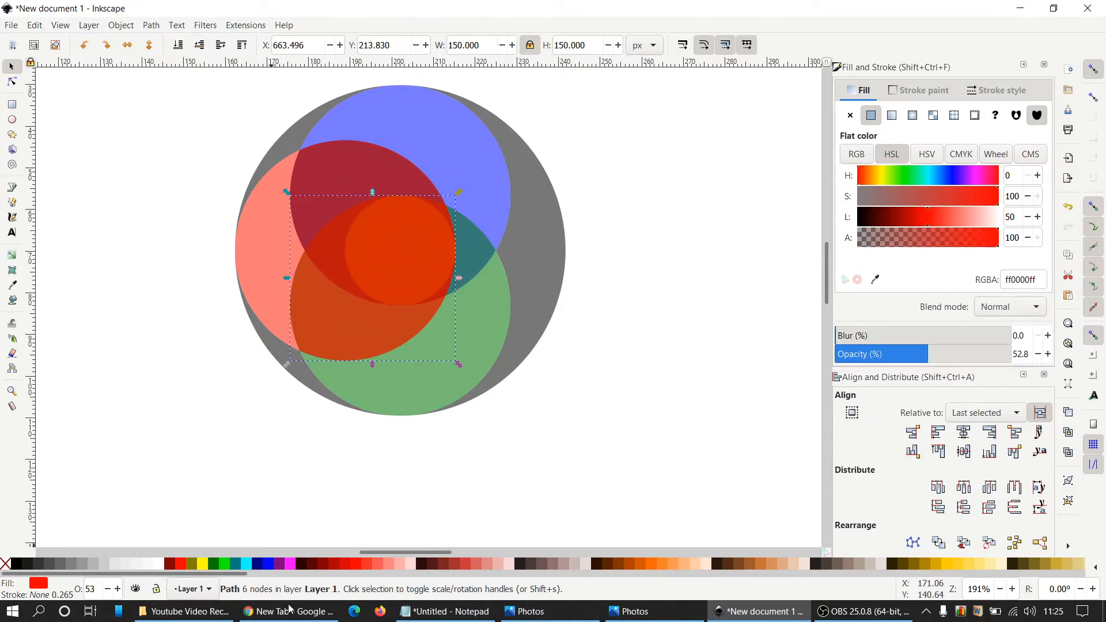
{"action": "left_click", "coordinate": [284, 571]}
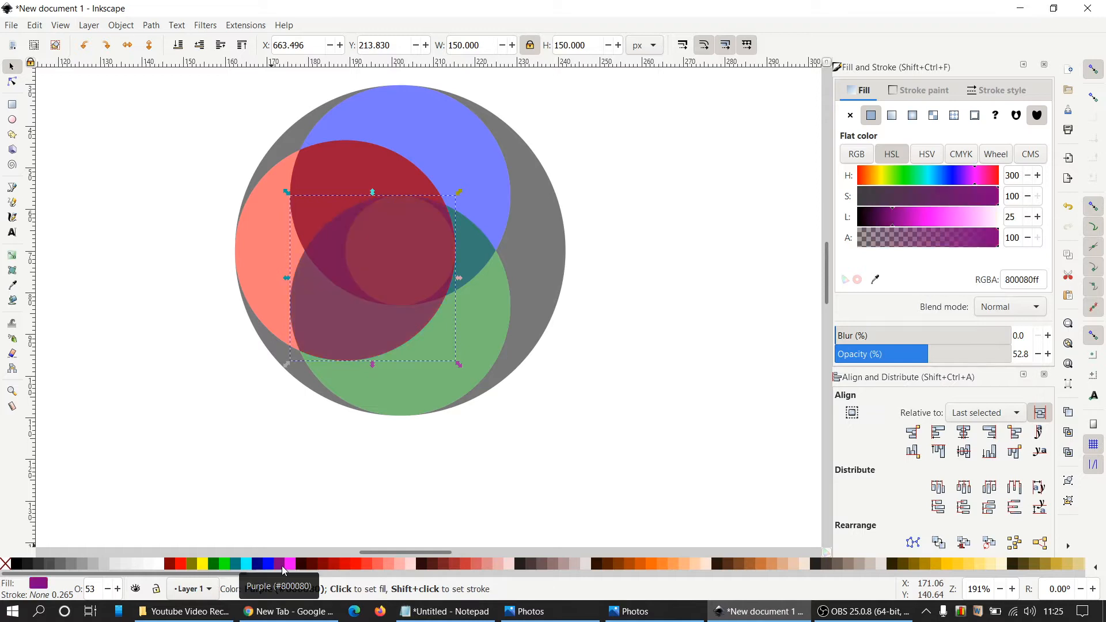
{"action": "left_click", "coordinate": [586, 458]}
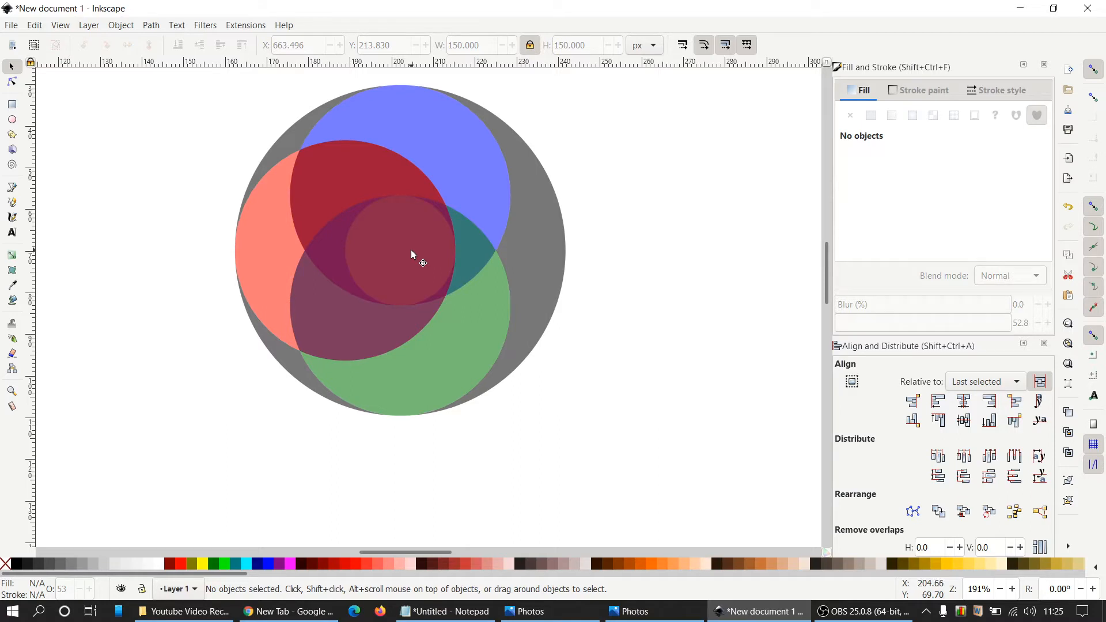
Select the small yellow circle hidden beneath the maroon and purple overlap shapes and duplicate it
{"action": "key", "text": "alt"}
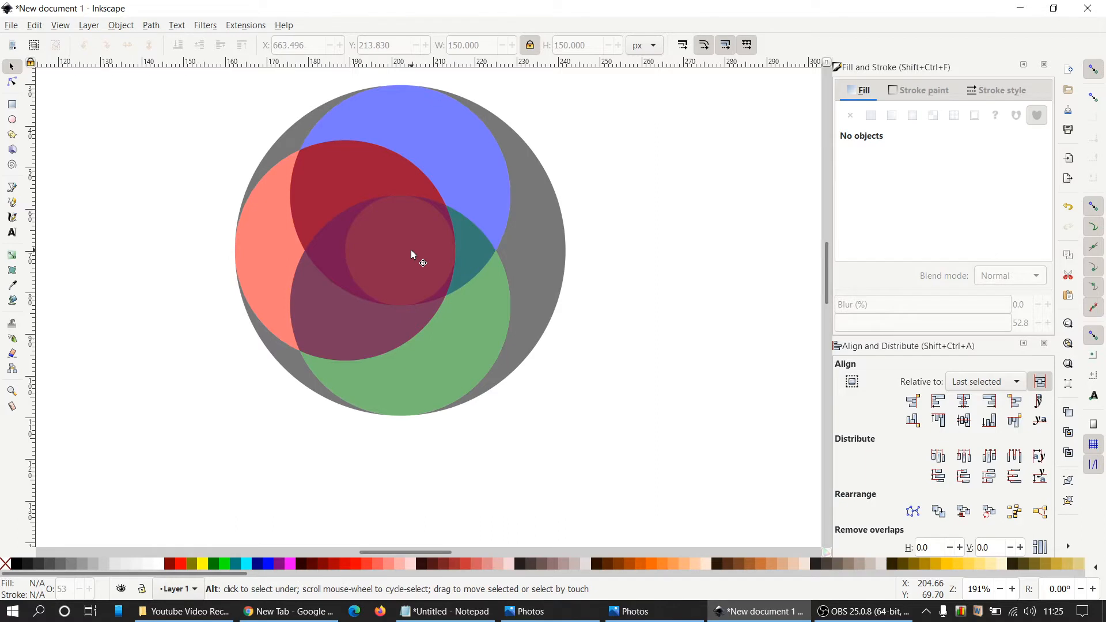
{"action": "left_click", "coordinate": [411, 251], "text": "alt"}
{"action": "left_click", "coordinate": [411, 251], "text": "alt"}
{"action": "left_click", "coordinate": [411, 251], "text": "alt"}
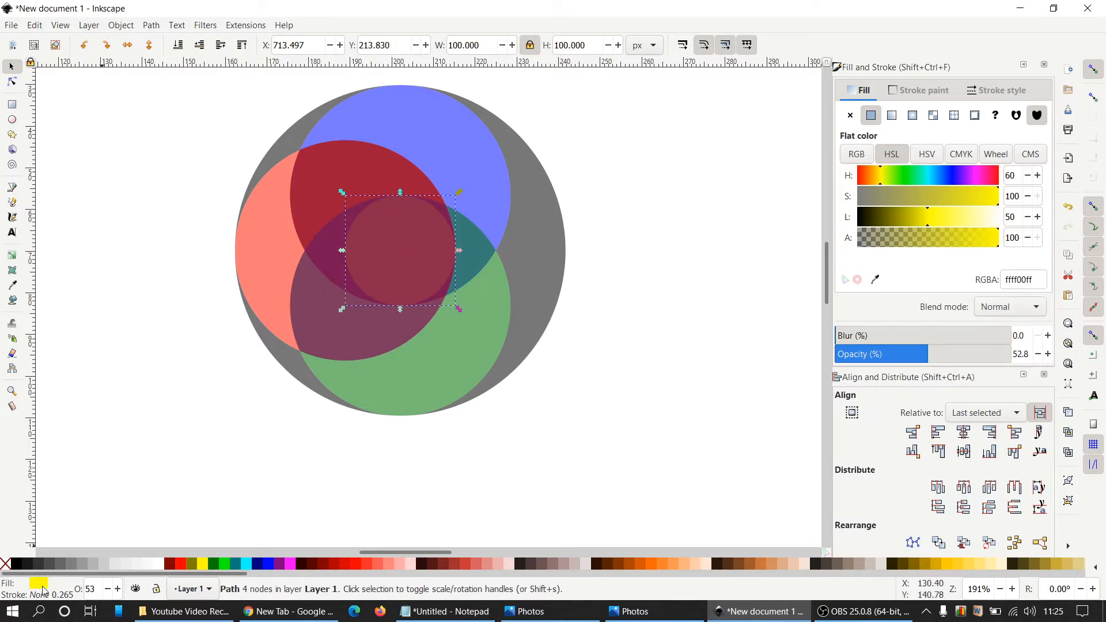
{"action": "right_click", "coordinate": [424, 251]}
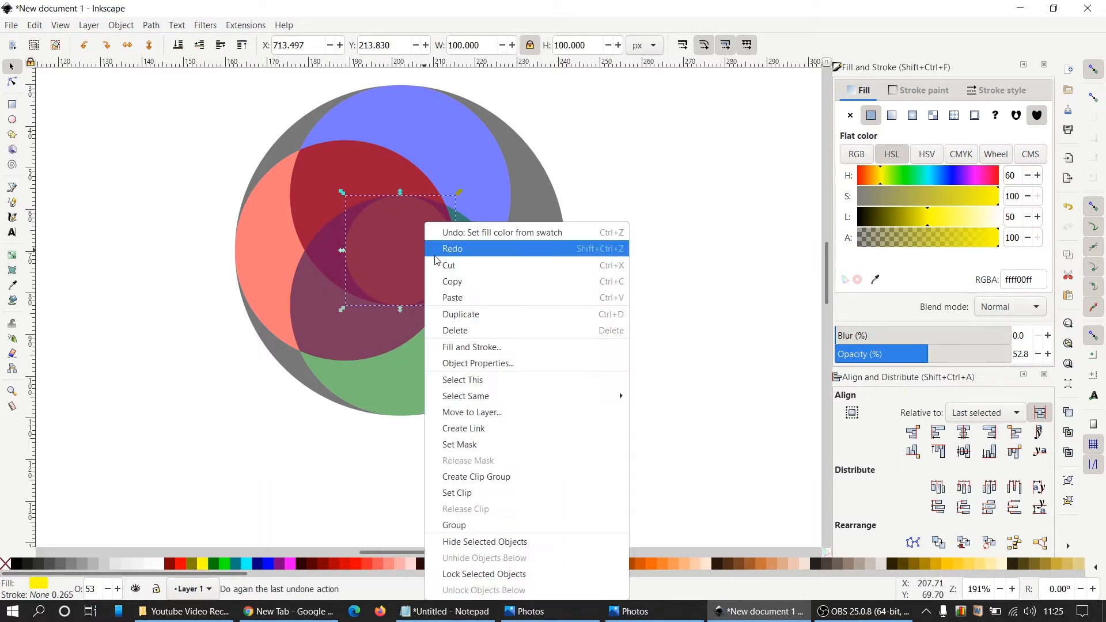
{"action": "left_click", "coordinate": [460, 316]}
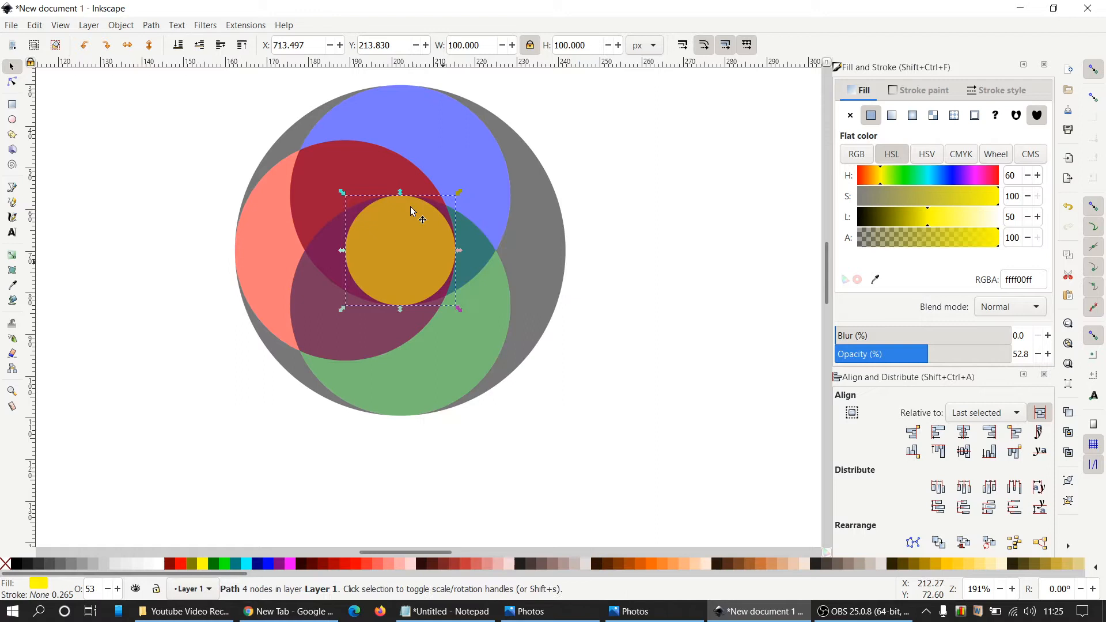
Subtract the yellow circle's copy from the maroon overlap shape with Difference and break the result apart
{"action": "left_click", "coordinate": [354, 157], "text": "shift"}
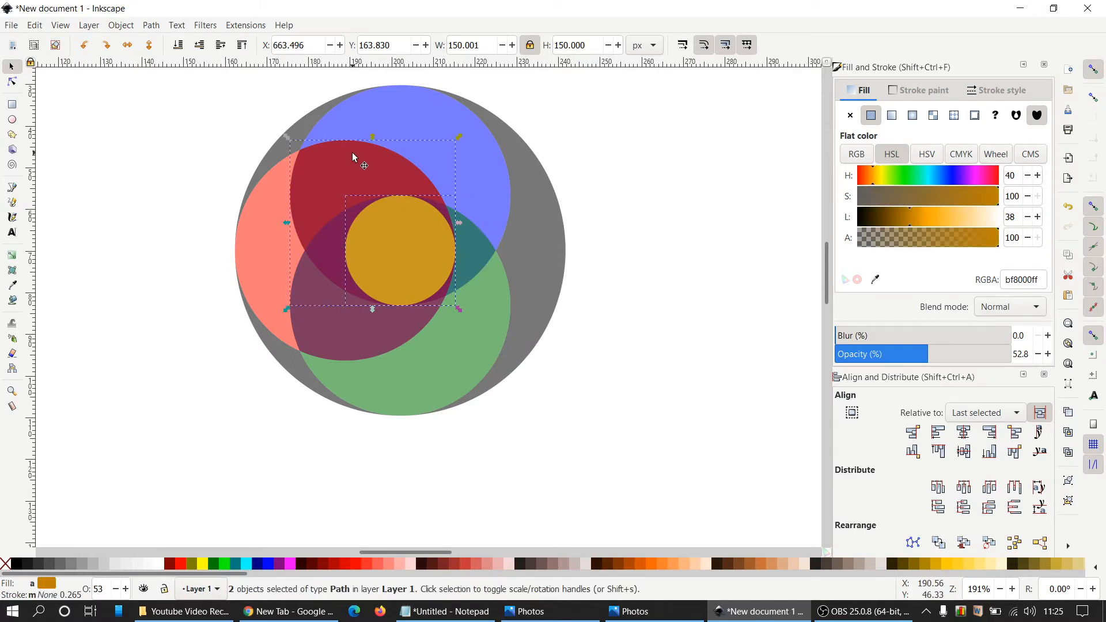
{"action": "left_click", "coordinate": [151, 26]}
{"action": "left_click", "coordinate": [176, 107]}
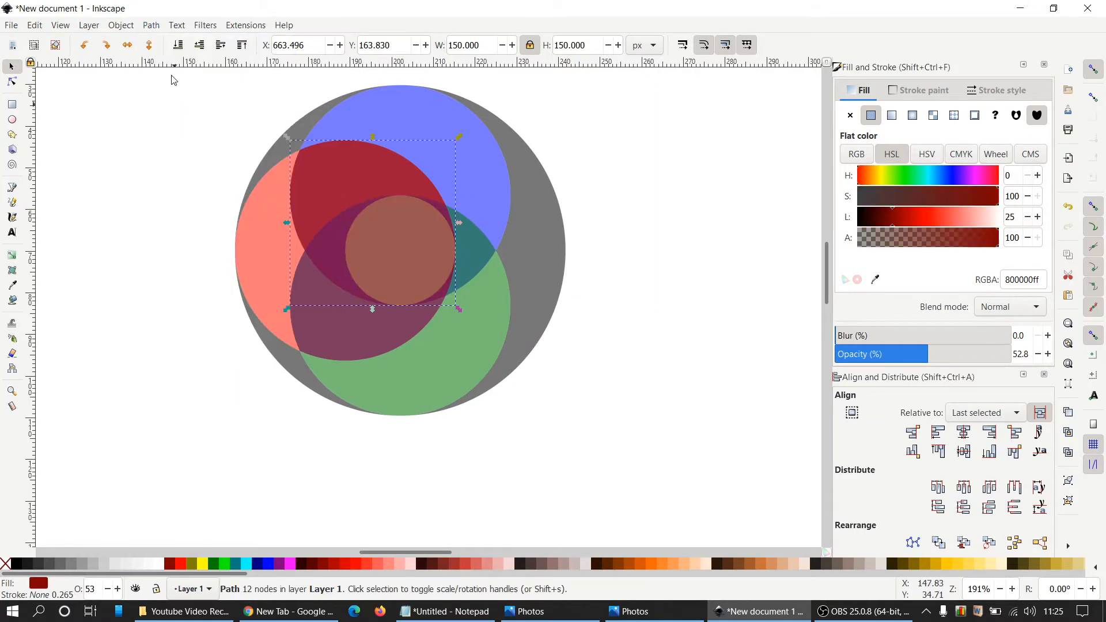
{"action": "left_click", "coordinate": [151, 26]}
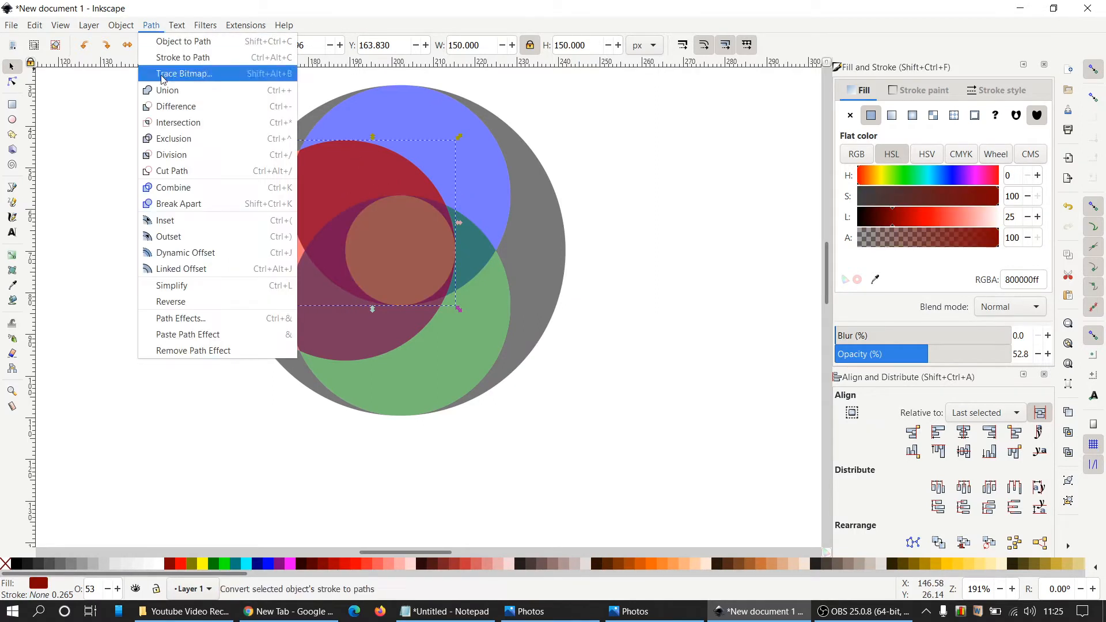
{"action": "left_click", "coordinate": [173, 204]}
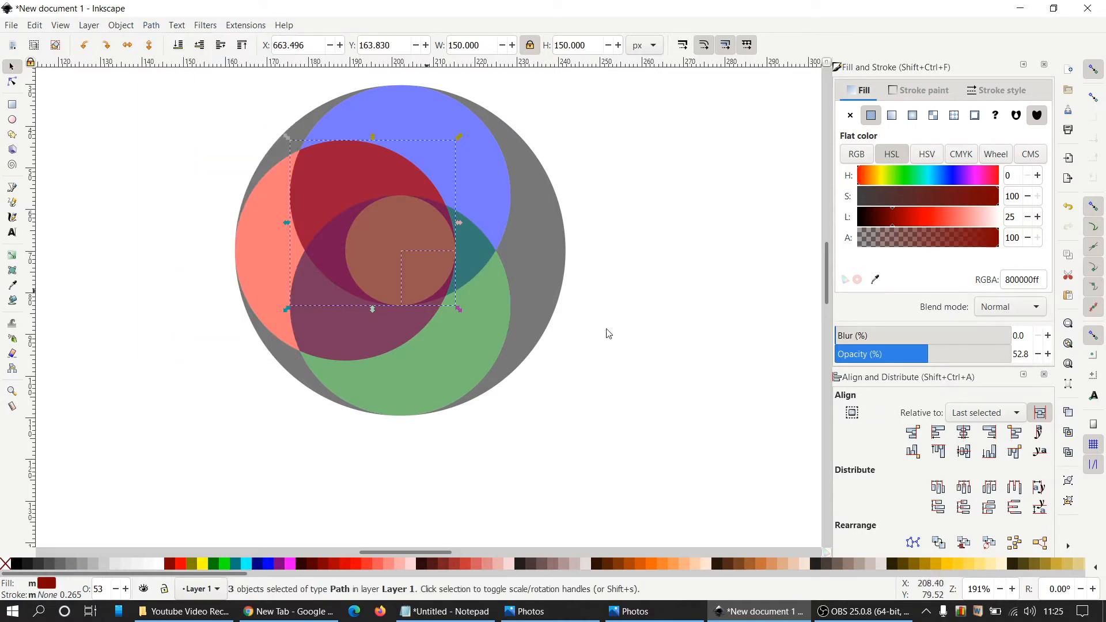
{"action": "left_click", "coordinate": [689, 282]}
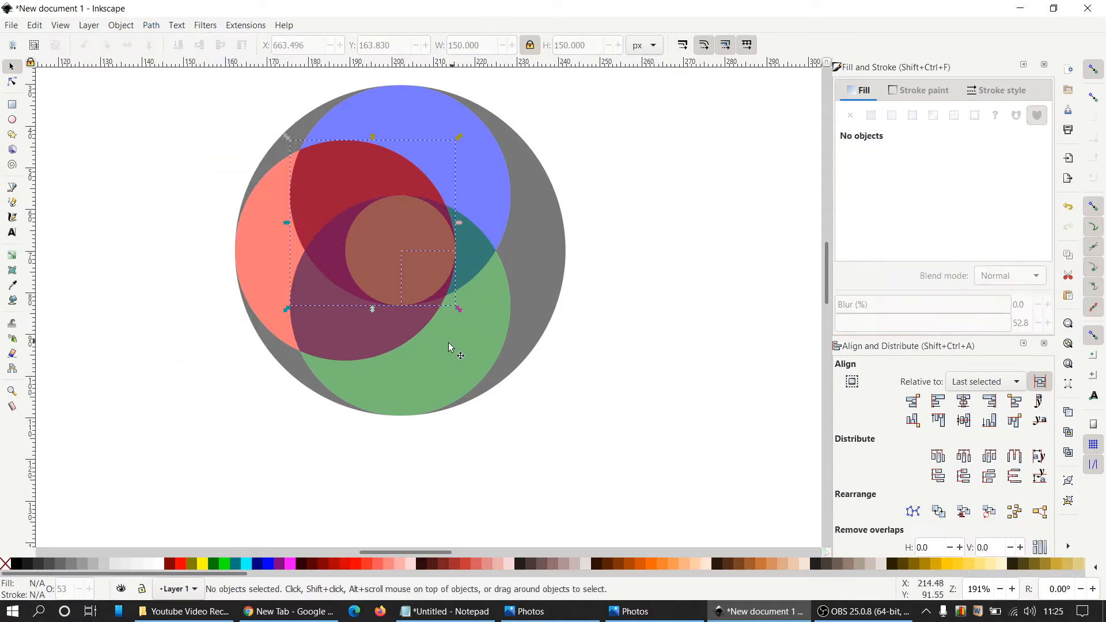
Test-move the thin broken-off sliver at the yellow circle's lower right edge, and undo the move
{"action": "left_click", "coordinate": [440, 292], "text": "alt"}
{"action": "left_click", "coordinate": [441, 294], "text": "alt"}
{"action": "left_click_drag", "start_coordinate": [445, 297], "coordinate": [458, 321]}
{"action": "key", "text": "ctrl+z"}
{"action": "left_click", "coordinate": [628, 308]}
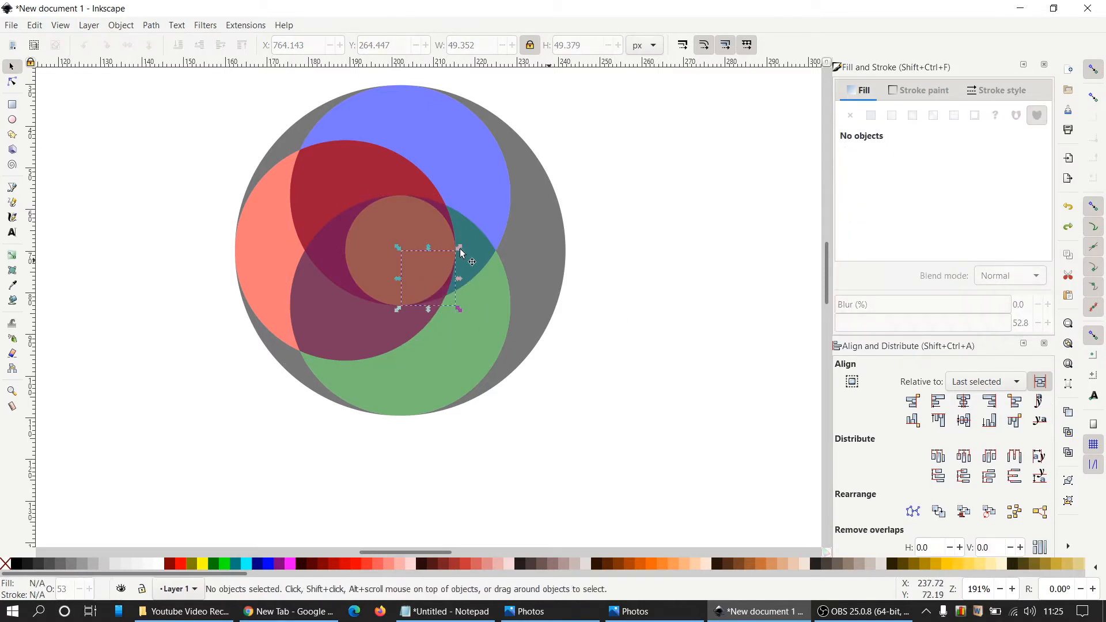
Select the small yellow circle beneath the overlap shapes and duplicate it again
{"action": "key", "text": "alt"}
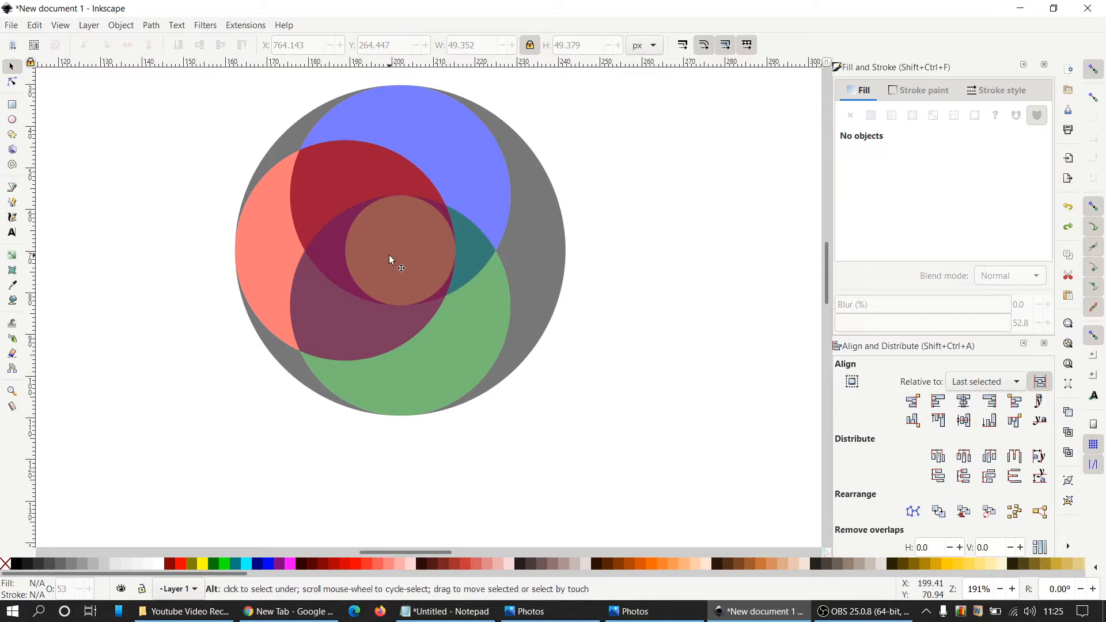
{"action": "key", "text": "alt"}
{"action": "left_click", "coordinate": [389, 256], "text": "alt"}
{"action": "left_click", "coordinate": [390, 256], "text": "alt"}
{"action": "right_click", "coordinate": [390, 256]}
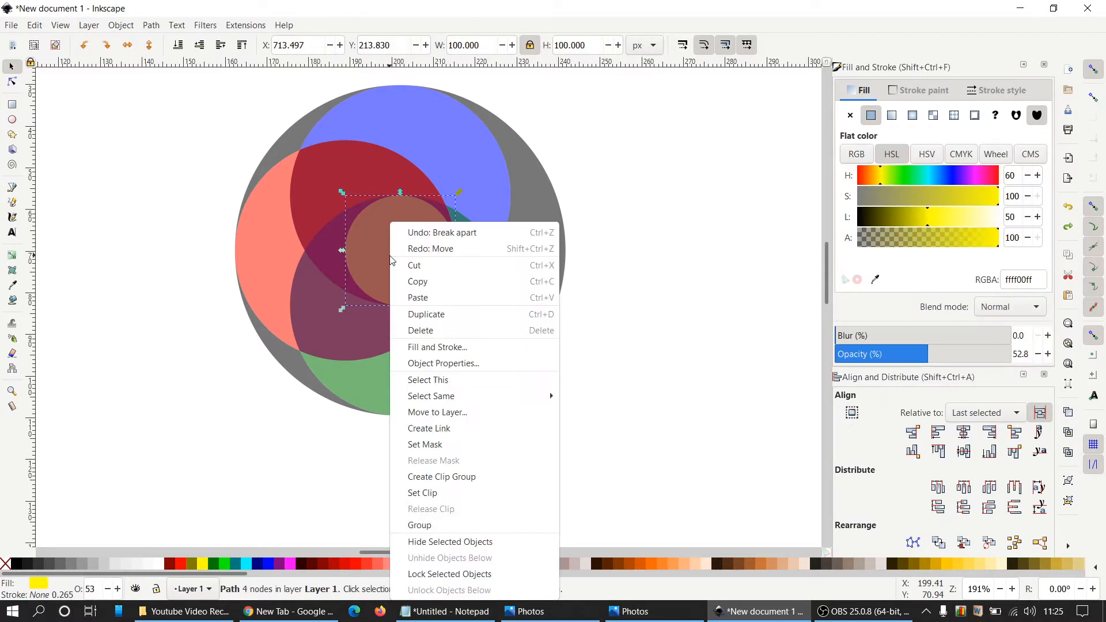
{"action": "left_click", "coordinate": [437, 314]}
Subtract the yellow circle's copy from the purple overlap shape with Difference and break the result apart
{"action": "key", "text": "shift"}
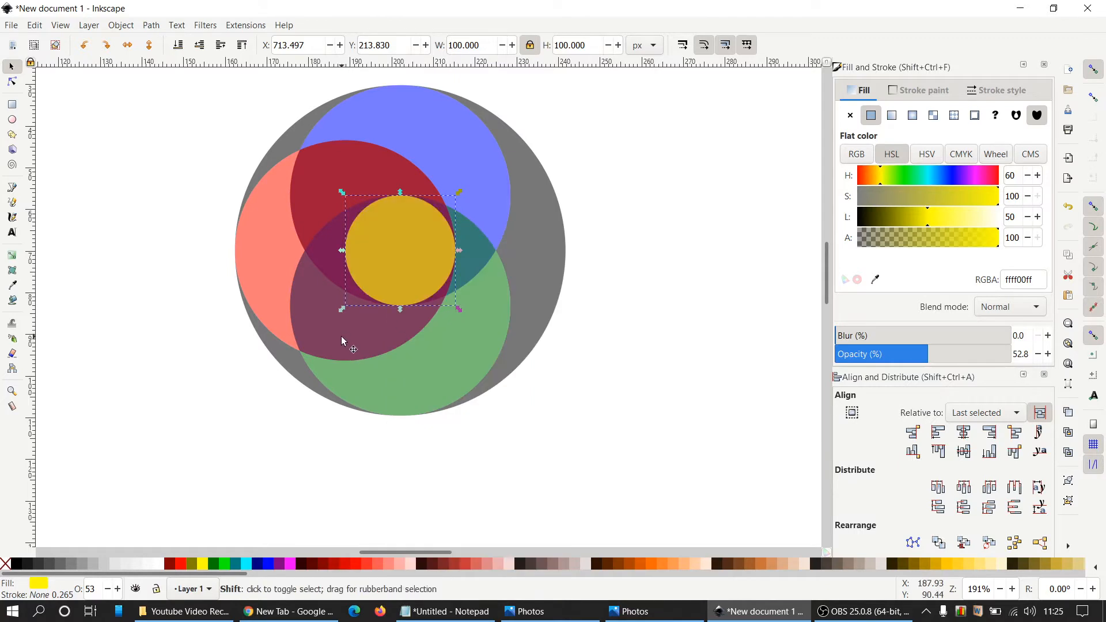
{"action": "left_click", "coordinate": [341, 336], "text": "shift"}
{"action": "left_click", "coordinate": [151, 26]}
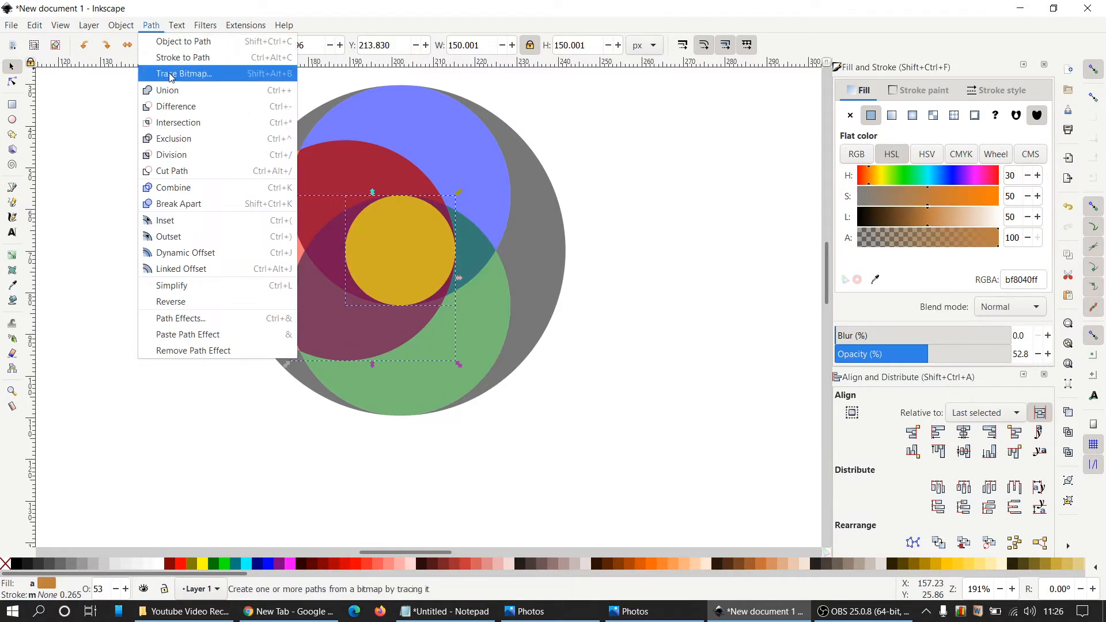
{"action": "left_click", "coordinate": [173, 106]}
{"action": "left_click", "coordinate": [151, 26]}
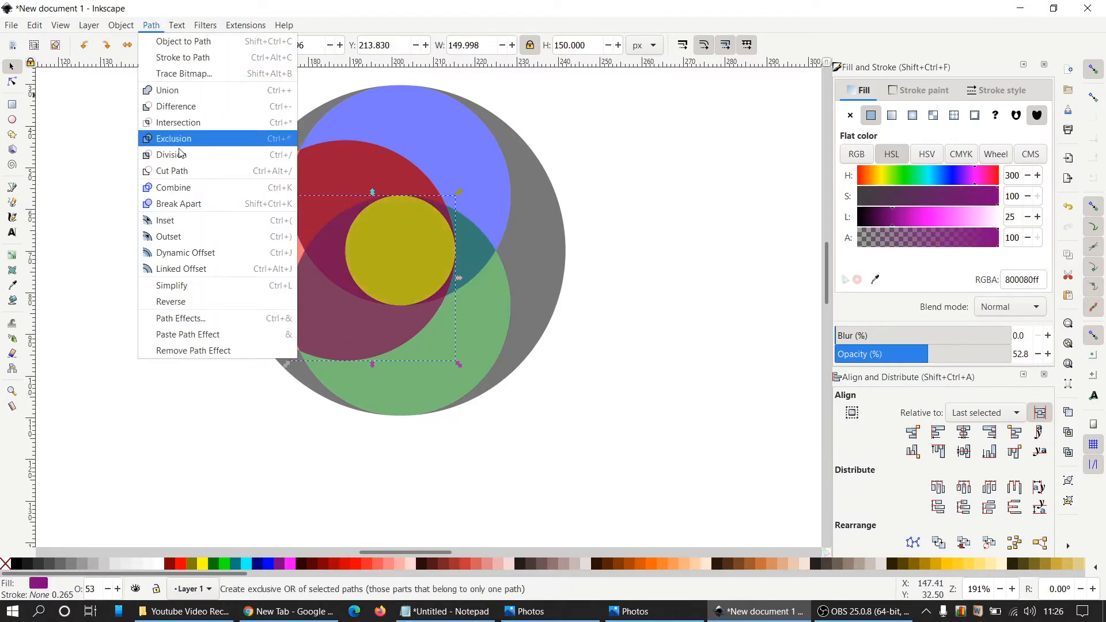
{"action": "left_click", "coordinate": [192, 206]}
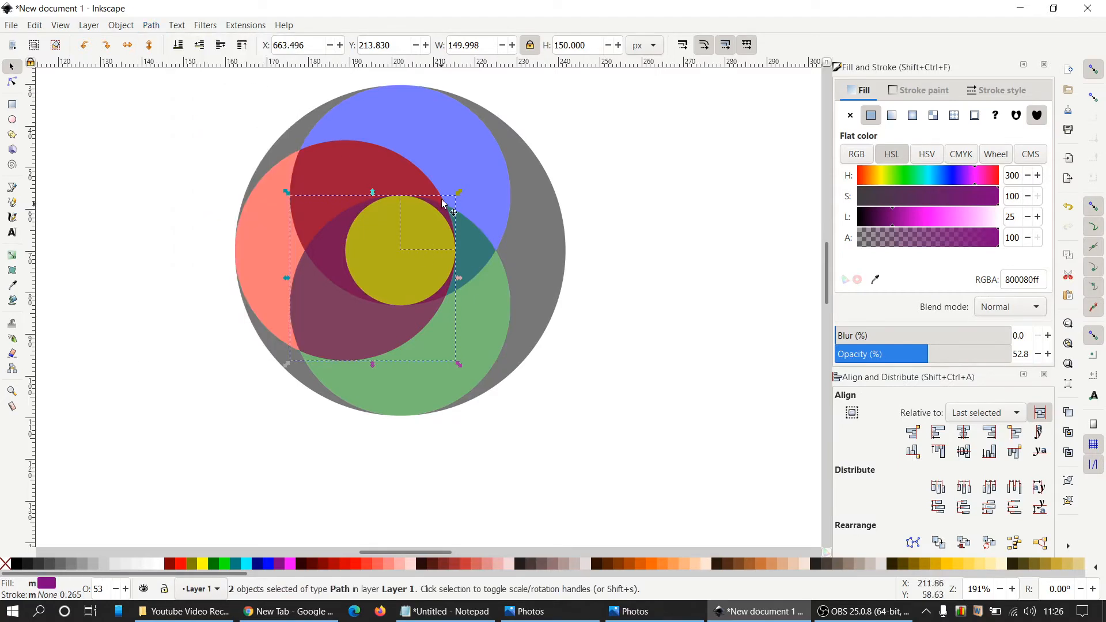
{"action": "left_click", "coordinate": [658, 208]}
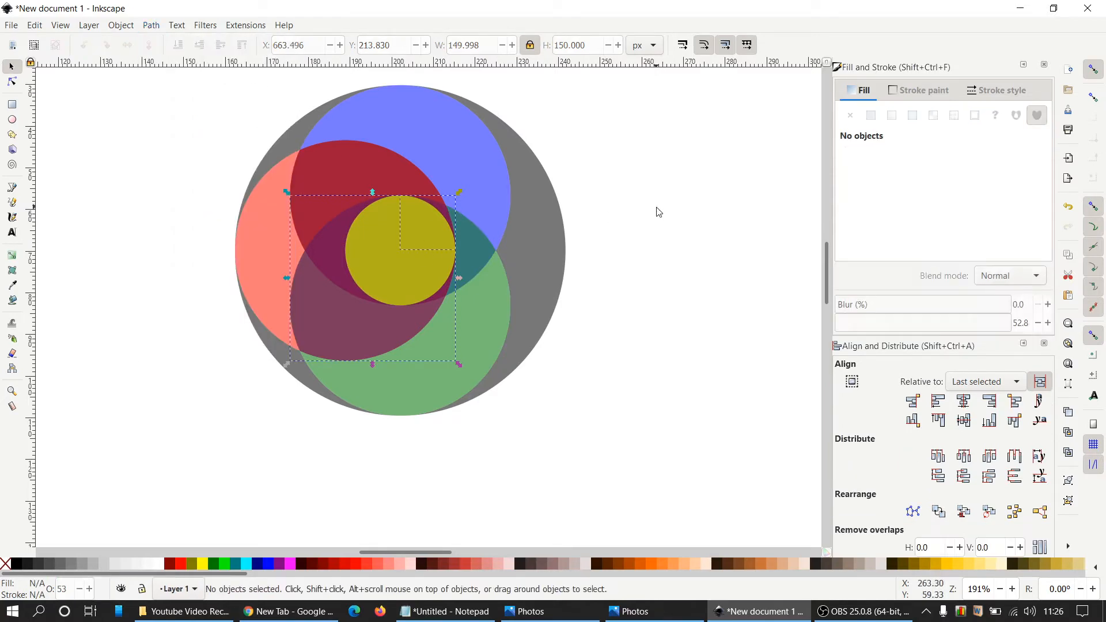
Test-move the thin broken-off purple sliver at the yellow circle's upper right edge, and undo the move
{"action": "left_click", "coordinate": [442, 214]}
{"action": "left_click_drag", "start_coordinate": [445, 217], "coordinate": [469, 199]}
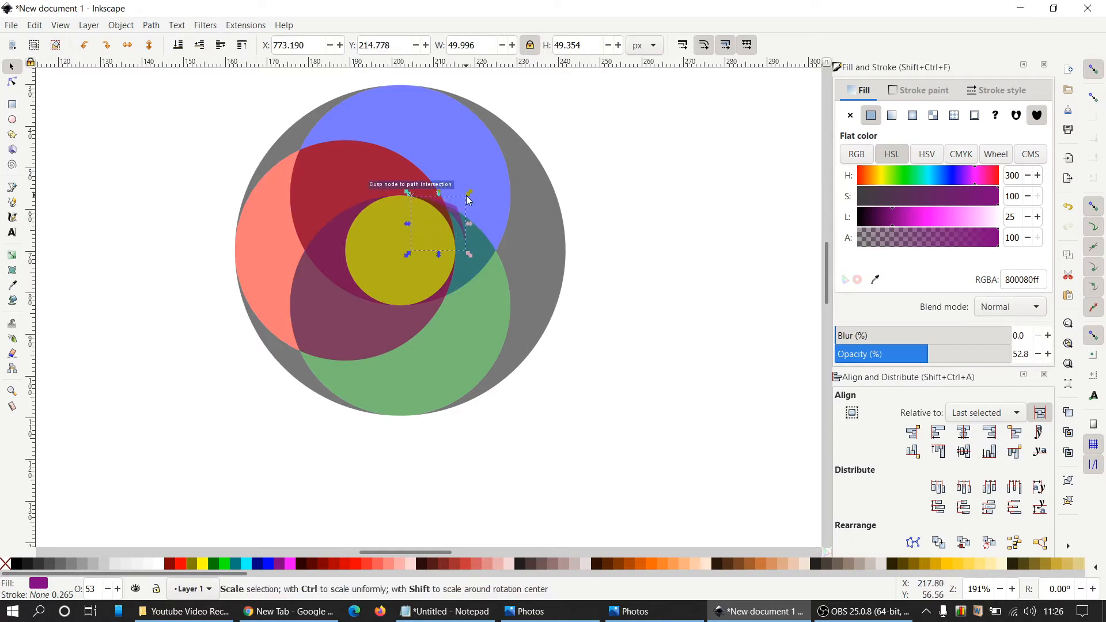
{"action": "key", "text": "ctrl+z"}
{"action": "left_click", "coordinate": [609, 194]}
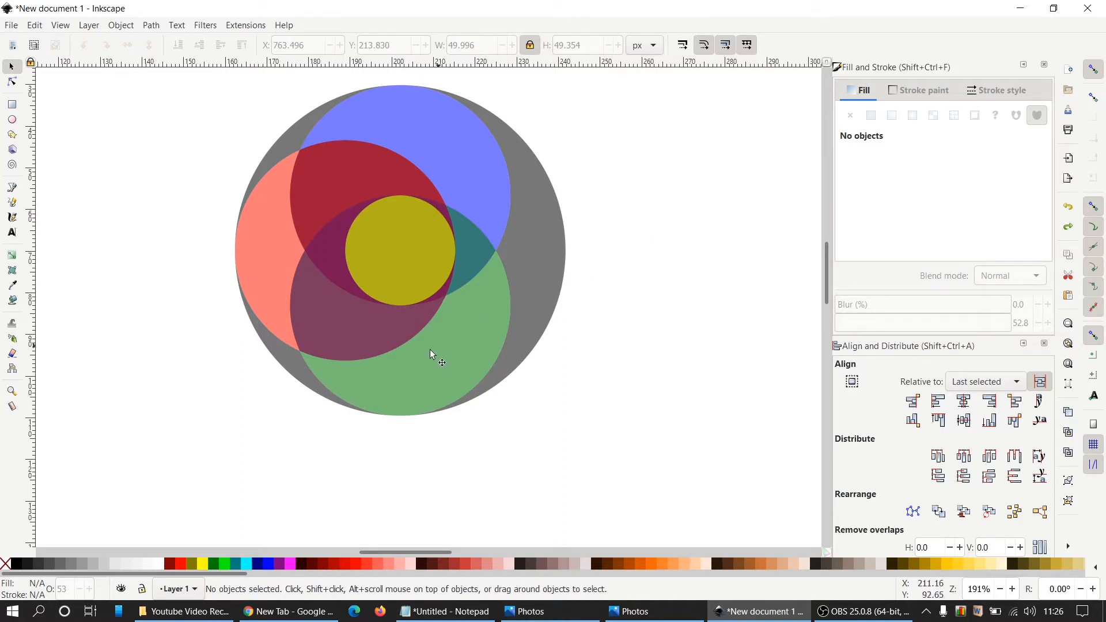
Duplicate the blue and red circles together and merge the two copies with Union
{"action": "left_click", "coordinate": [430, 145]}
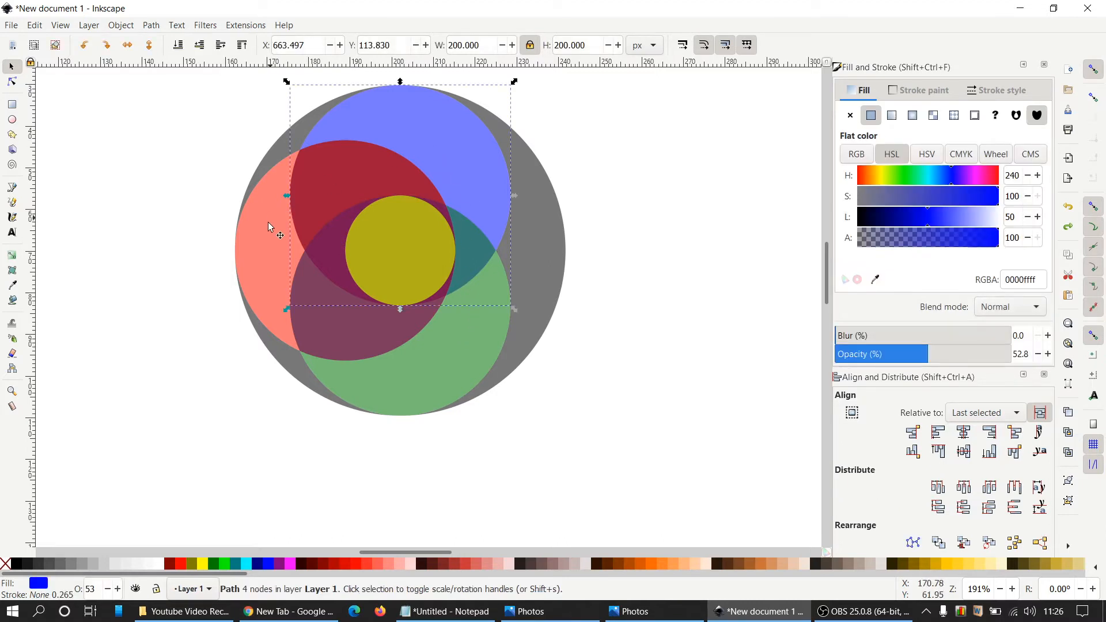
{"action": "left_click", "coordinate": [264, 239], "text": "shift"}
{"action": "right_click", "coordinate": [264, 239]}
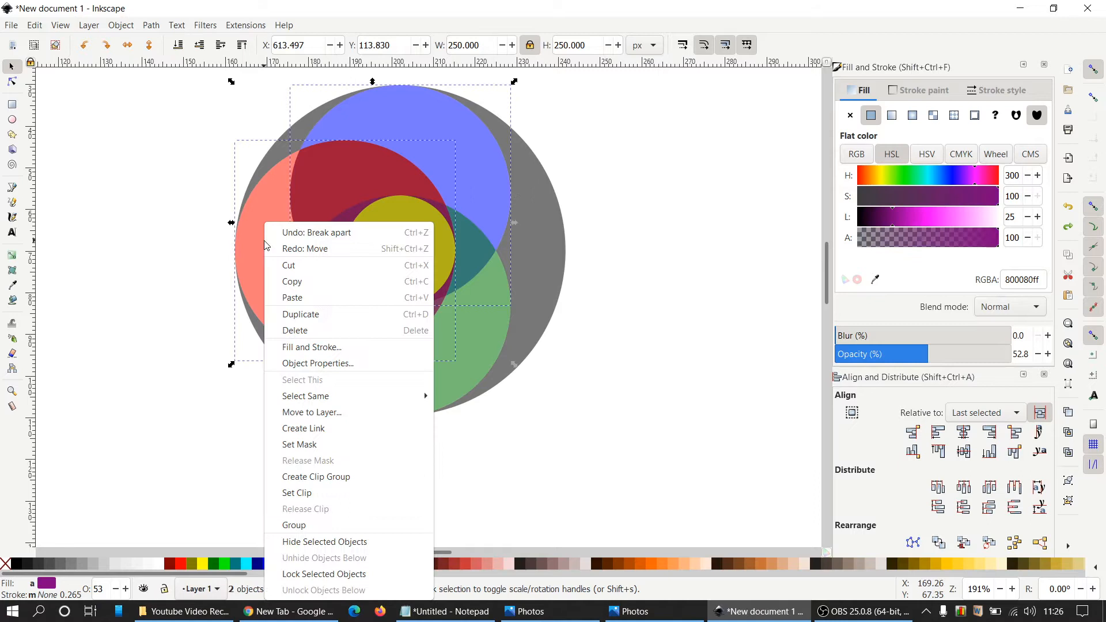
{"action": "left_click", "coordinate": [309, 297]}
{"action": "left_click", "coordinate": [151, 26]}
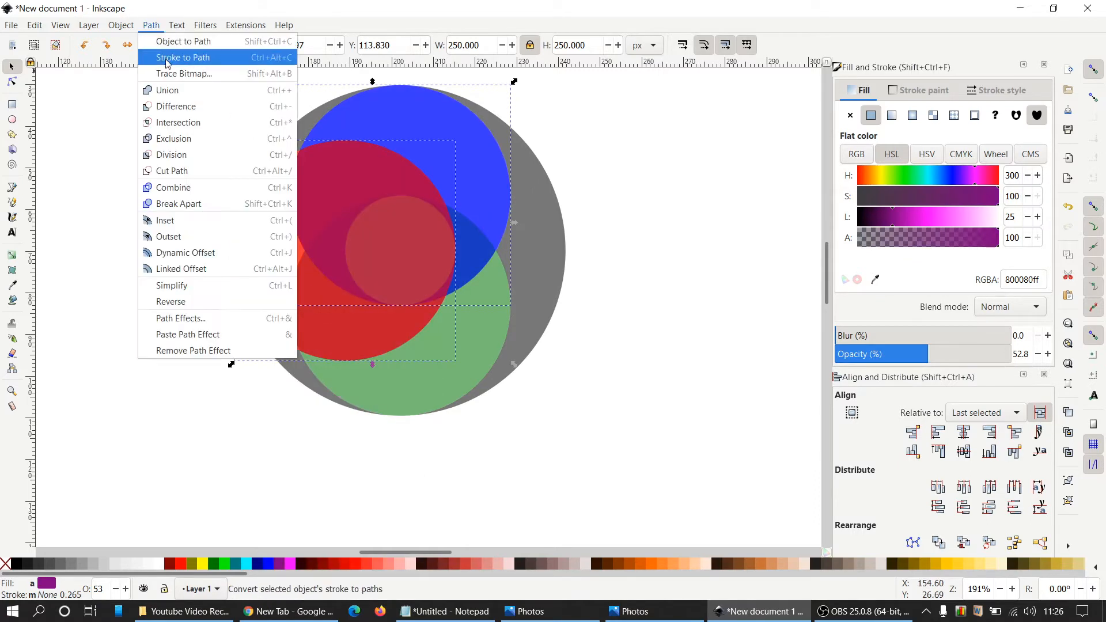
{"action": "left_click", "coordinate": [170, 90]}
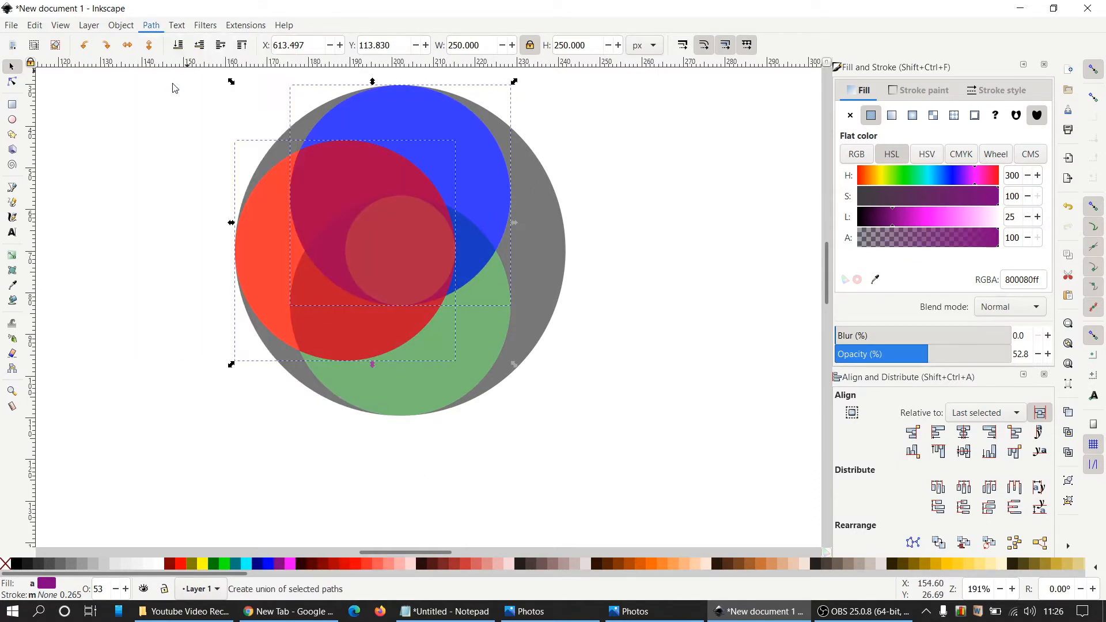
Subtract the merged blue and red copy from the green circle with Difference
{"action": "left_click", "coordinate": [443, 385], "text": "shift"}
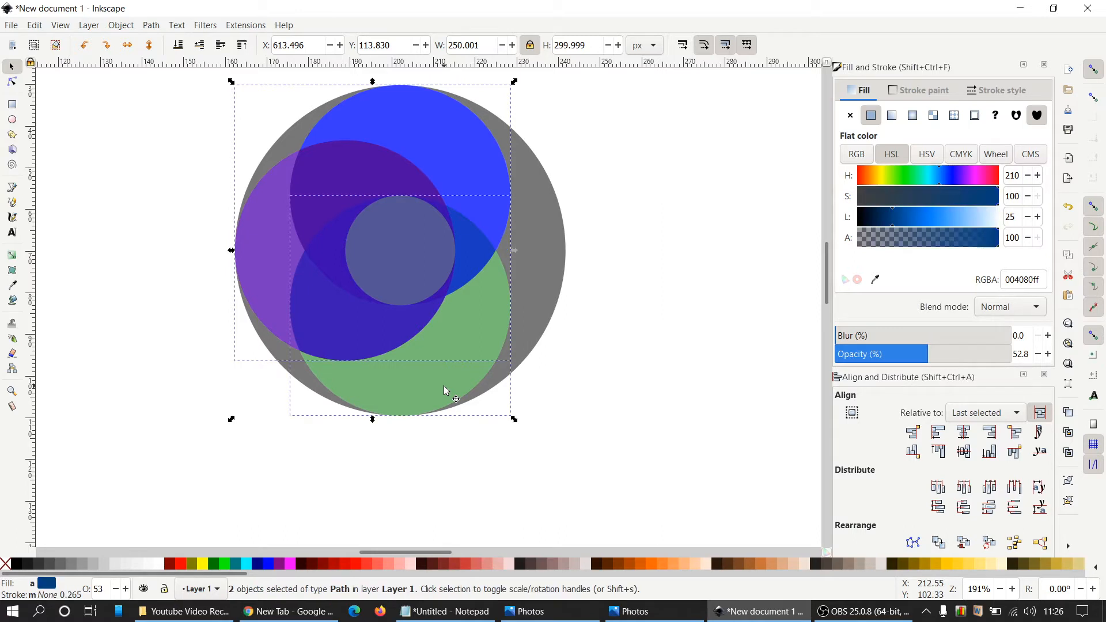
{"action": "left_click", "coordinate": [152, 25]}
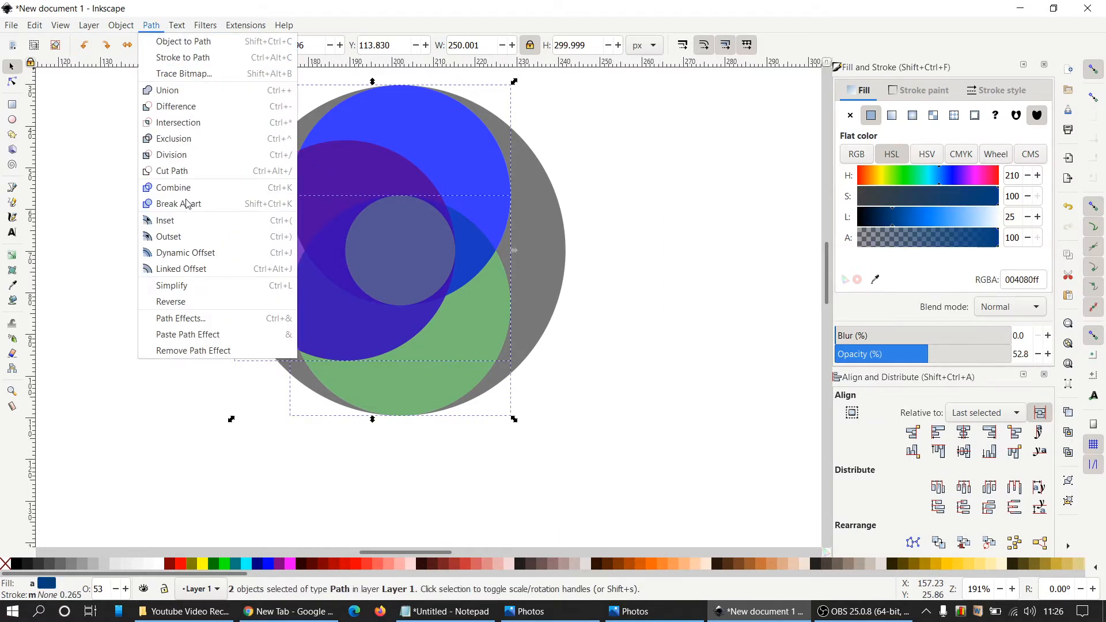
{"action": "left_click", "coordinate": [191, 107]}
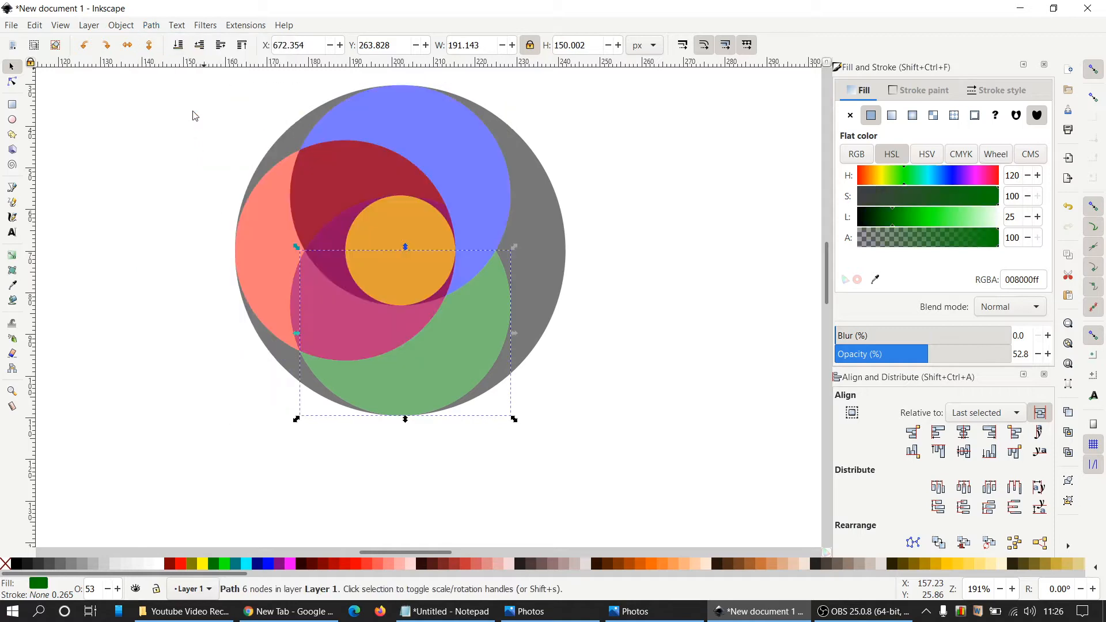
Test-move the cut green shape downward to check its outline, and undo the move
{"action": "left_click", "coordinate": [647, 286]}
{"action": "left_click_drag", "start_coordinate": [457, 344], "coordinate": [469, 382]}
{"action": "key", "text": "ctrl+z"}
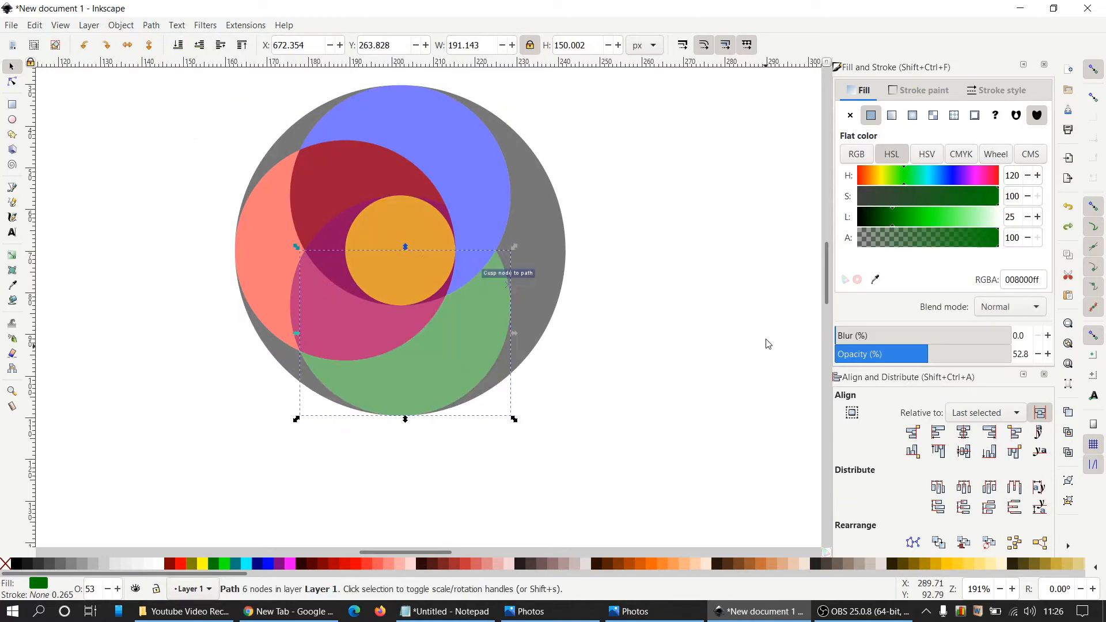
{"action": "left_click", "coordinate": [768, 344]}
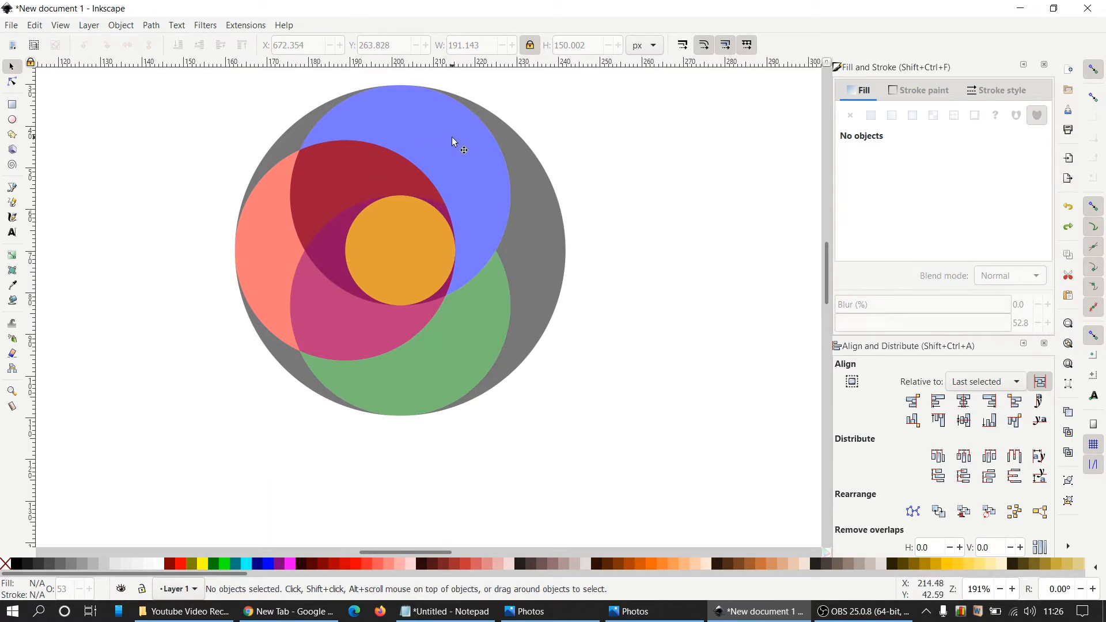
Pull the maroon overlap shape out of the artwork and delete it
{"action": "left_click", "coordinate": [337, 182]}
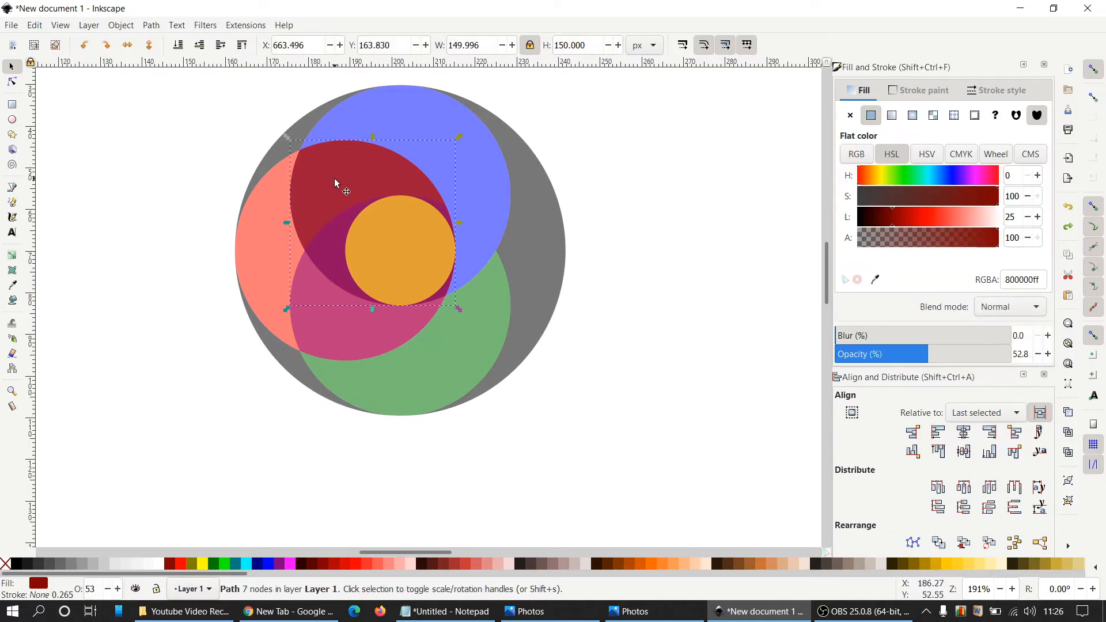
{"action": "left_click_drag", "start_coordinate": [336, 183], "coordinate": [138, 148]}
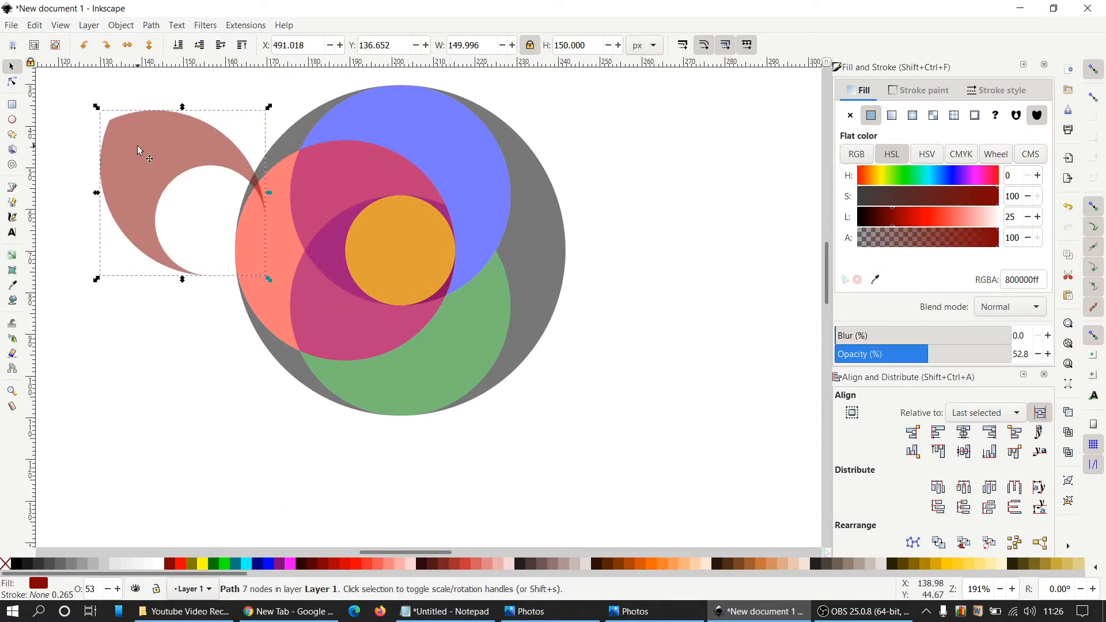
{"action": "key", "text": "Delete"}
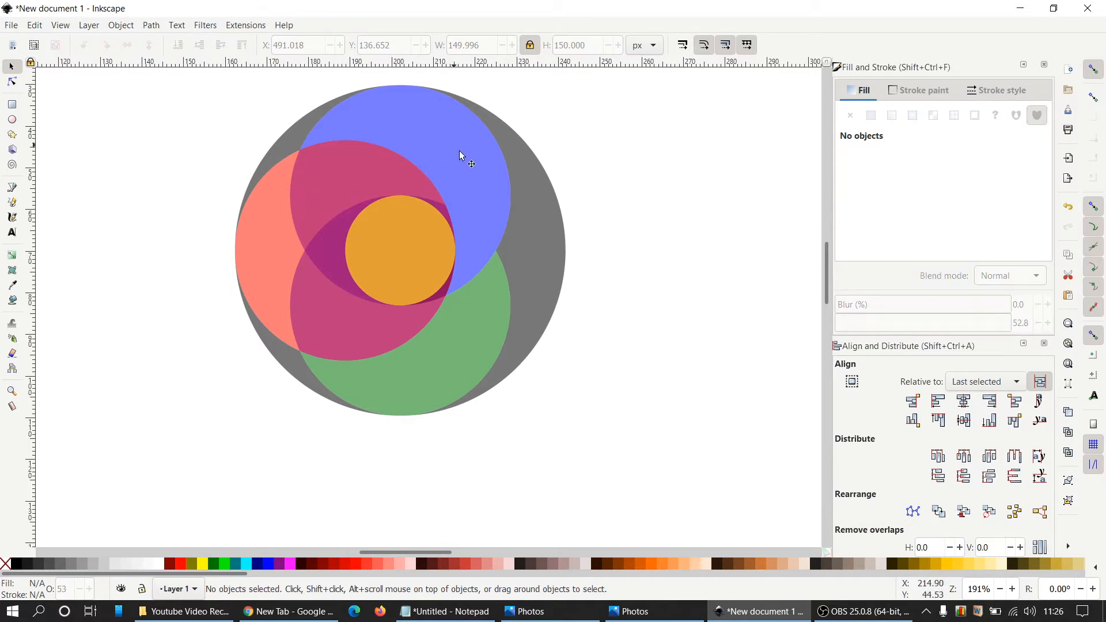
Duplicate the red circle and subtract the copy from the blue circle with Difference
{"action": "left_click", "coordinate": [274, 228]}
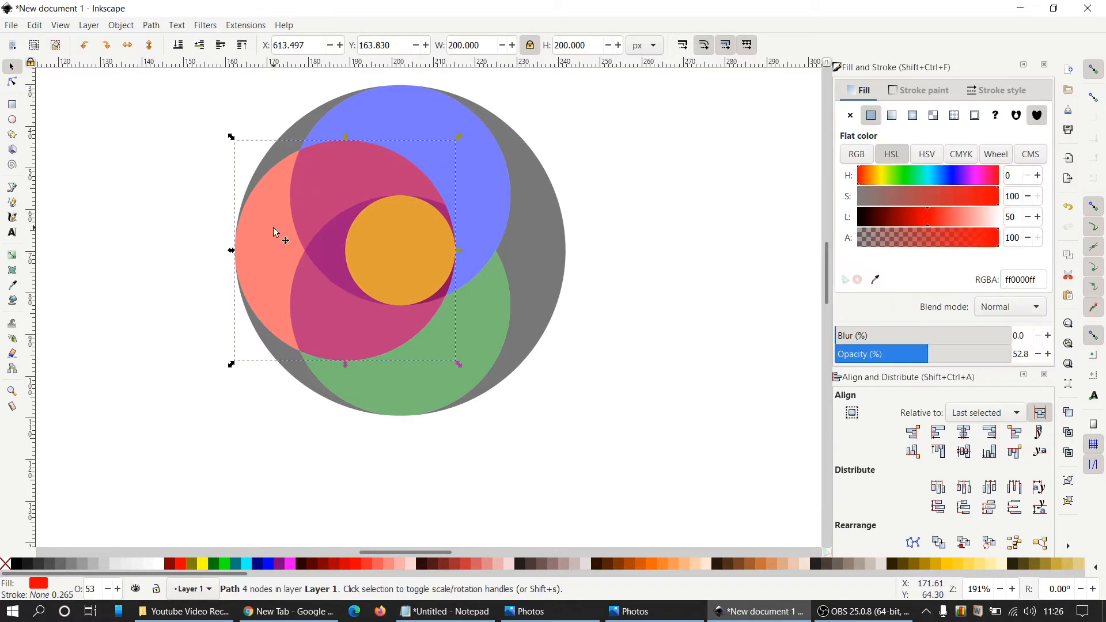
{"action": "right_click", "coordinate": [273, 228]}
{"action": "left_click", "coordinate": [318, 323]}
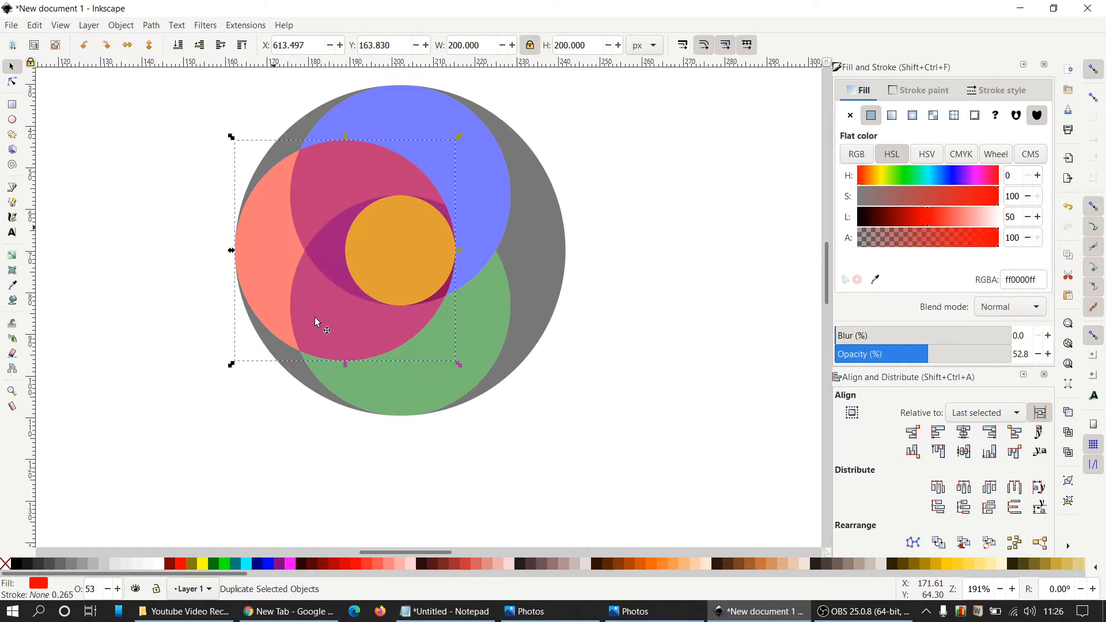
{"action": "left_click", "coordinate": [430, 107], "text": "shift"}
{"action": "left_click", "coordinate": [151, 26]}
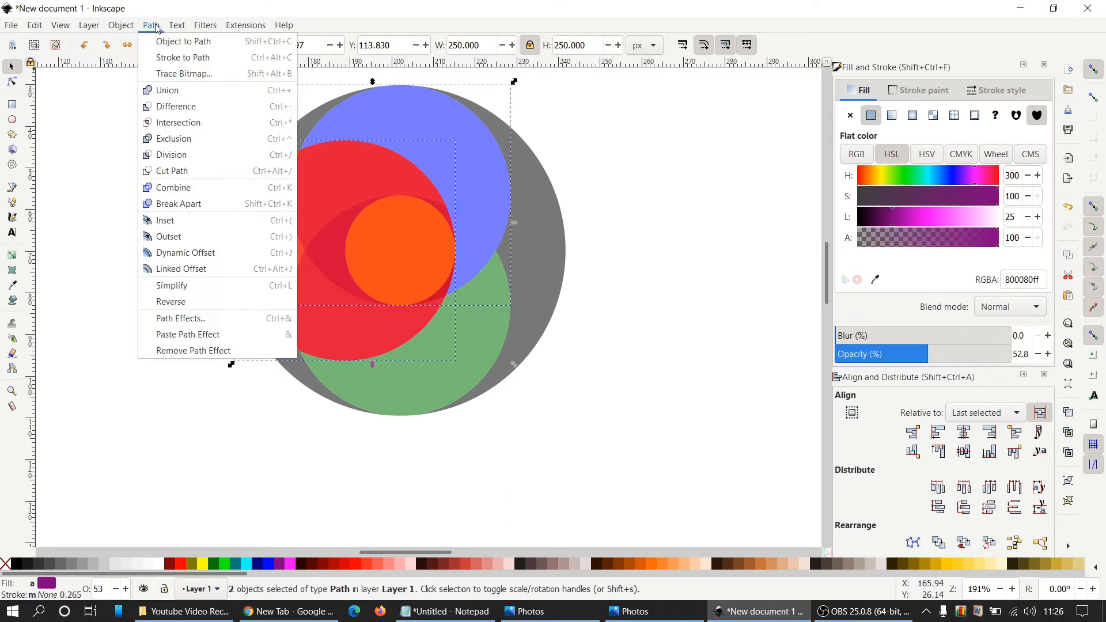
{"action": "left_click", "coordinate": [177, 107]}
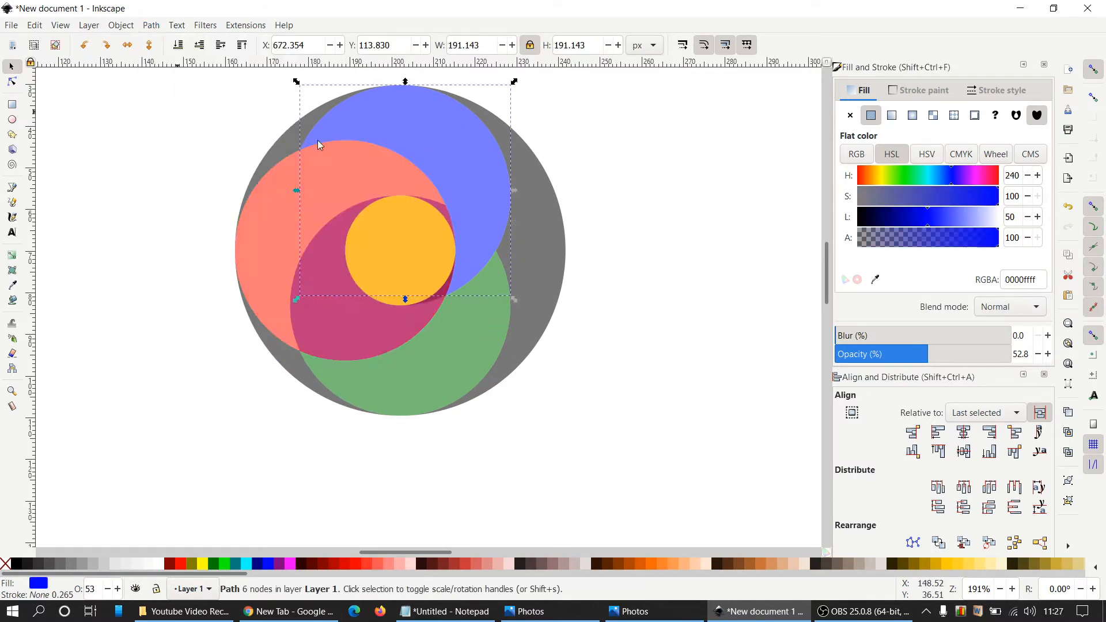
Test-move the cut blue shape to check its outline, and undo the move
{"action": "left_click", "coordinate": [713, 189]}
{"action": "left_click", "coordinate": [454, 169]}
{"action": "left_click_drag", "start_coordinate": [455, 167], "coordinate": [524, 153]}
{"action": "key", "text": "ctrl+z"}
{"action": "left_click", "coordinate": [670, 180]}
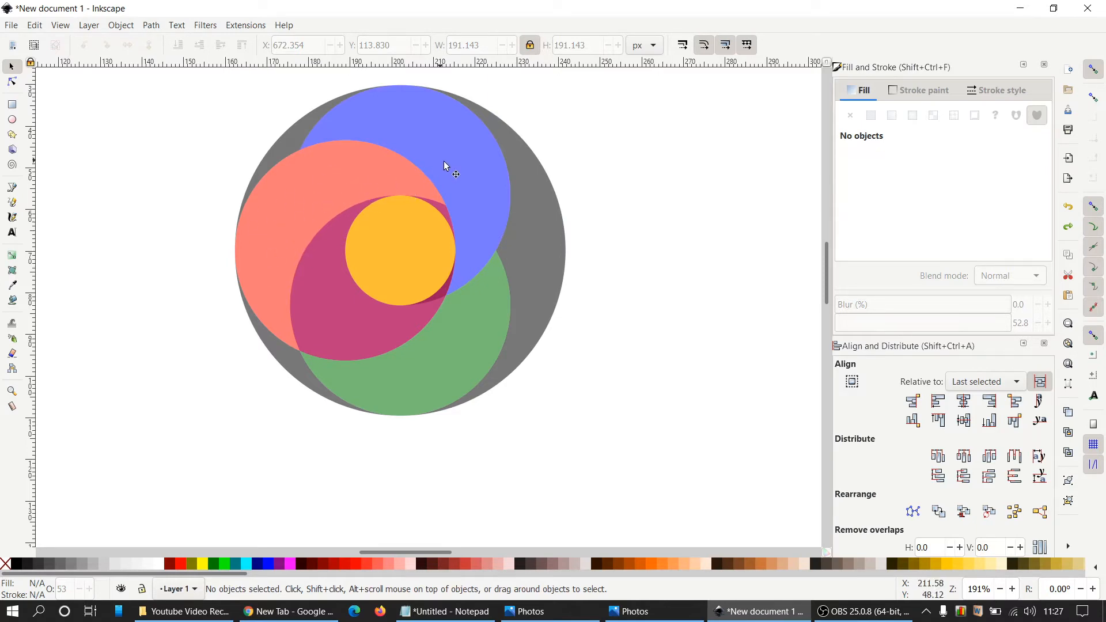
Duplicate the upper right purple sliver, the yellow circle and the purple overlap shape, and merge the copies with Union
{"action": "left_click", "coordinate": [446, 215]}
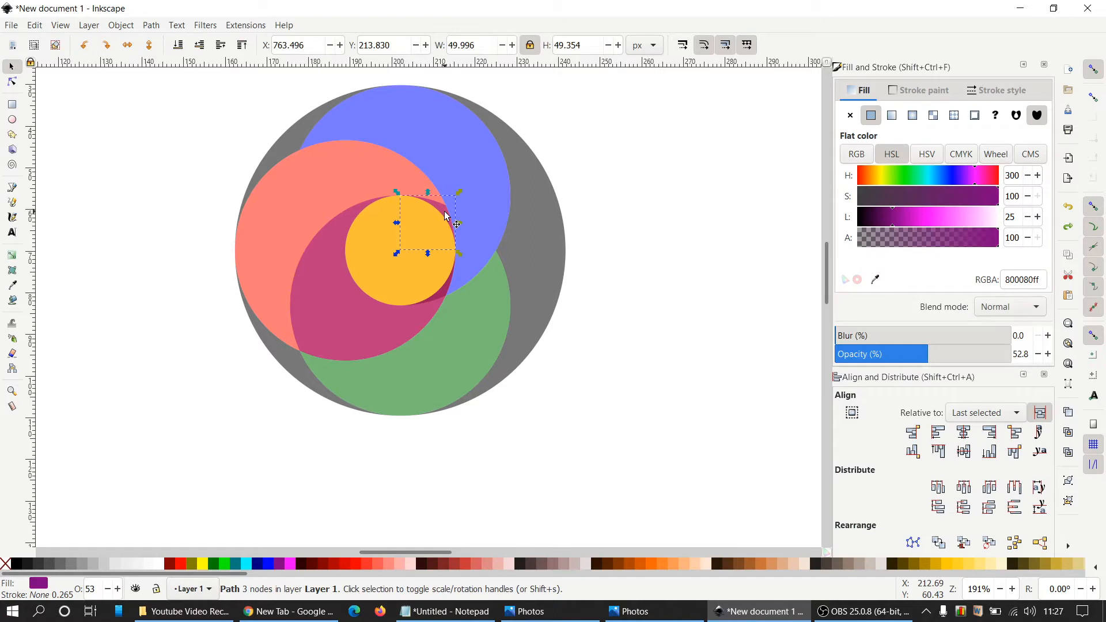
{"action": "left_click", "coordinate": [379, 265], "text": "shift"}
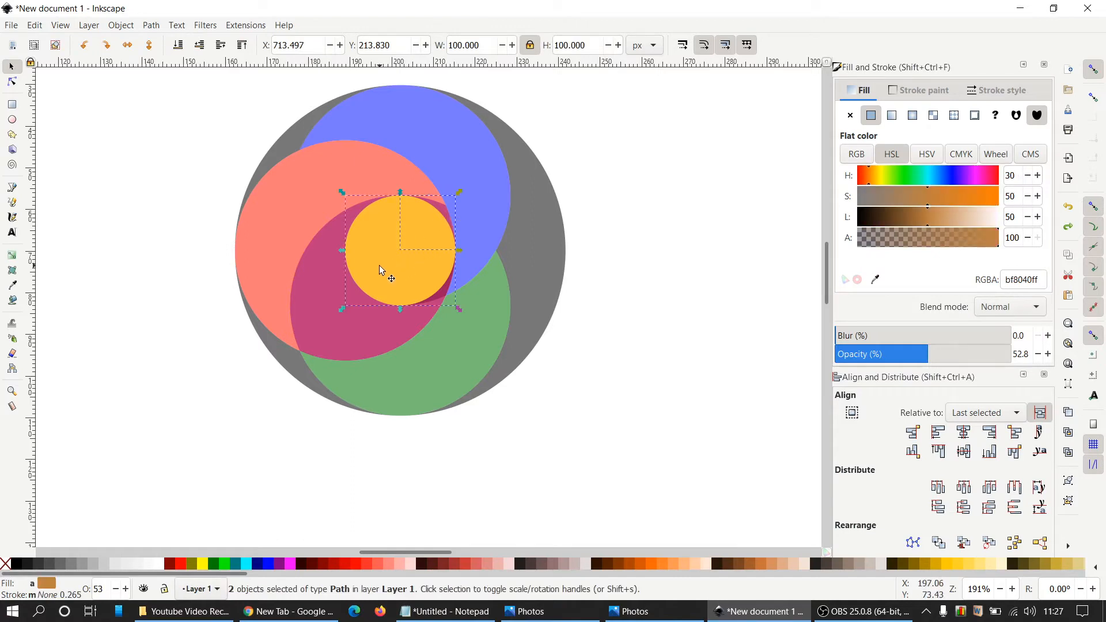
{"action": "left_click", "coordinate": [325, 317], "text": "shift"}
{"action": "right_click", "coordinate": [329, 317]}
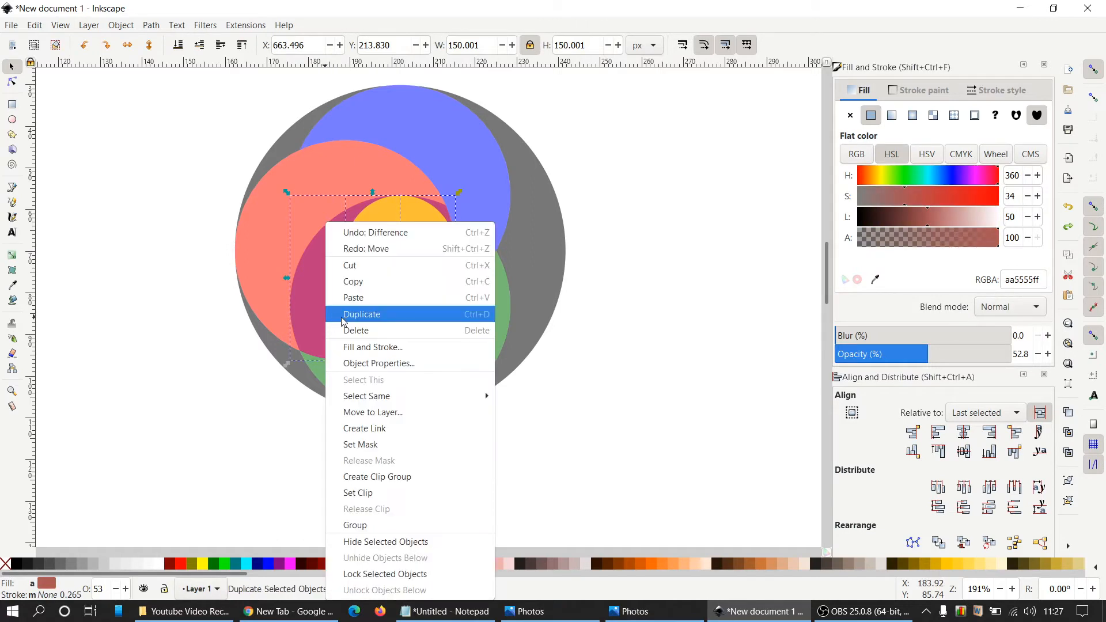
{"action": "left_click", "coordinate": [344, 314]}
{"action": "left_click", "coordinate": [151, 25]}
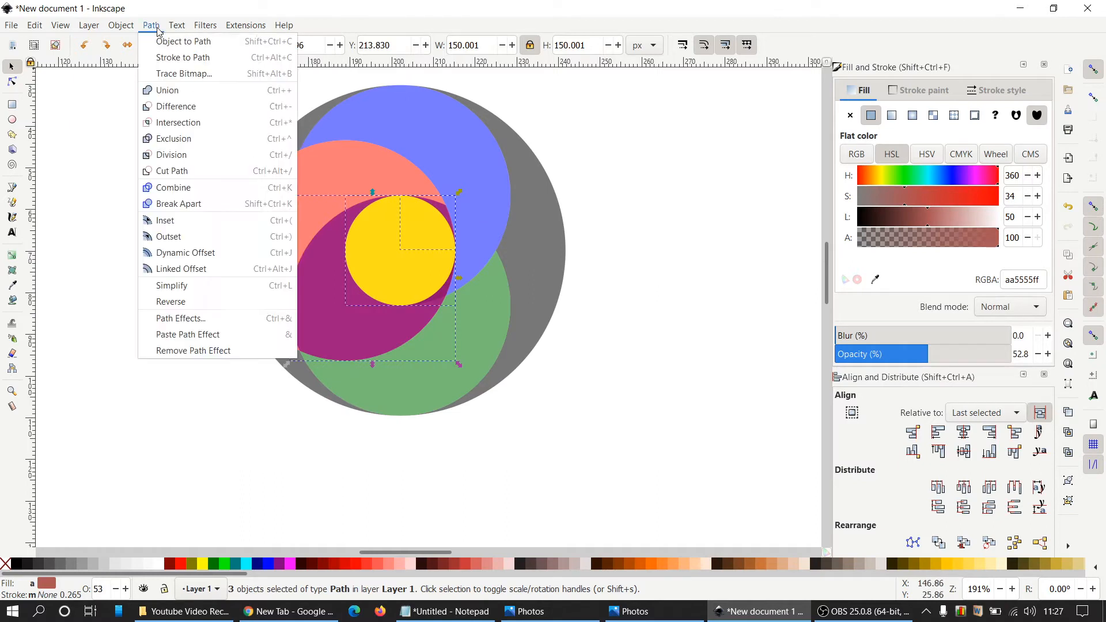
{"action": "left_click", "coordinate": [168, 90]}
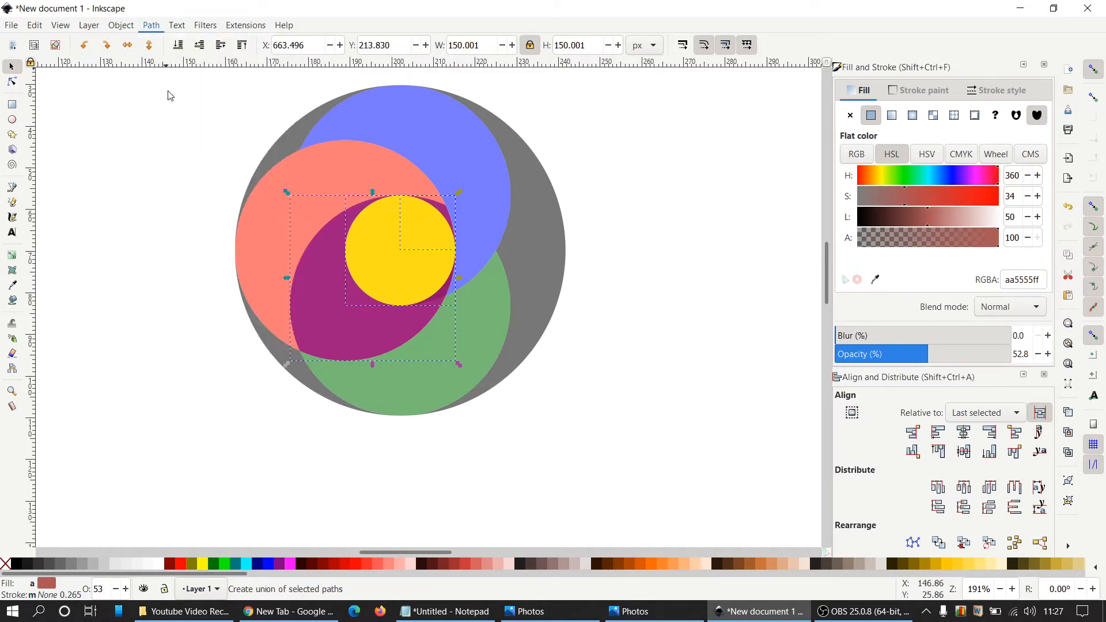
Subtract the merged copy of sliver, yellow circle and purple overlap from the red circle with Difference
{"action": "left_click", "coordinate": [269, 198], "text": "shift"}
{"action": "left_click", "coordinate": [151, 25]}
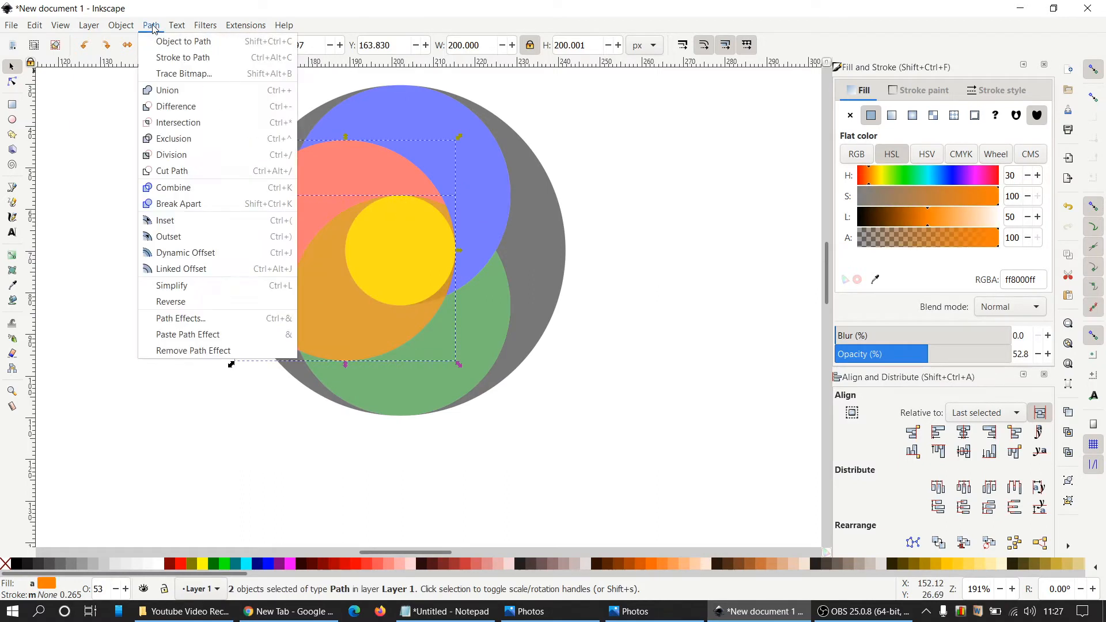
{"action": "left_click", "coordinate": [175, 106]}
{"action": "left_click", "coordinate": [624, 201]}
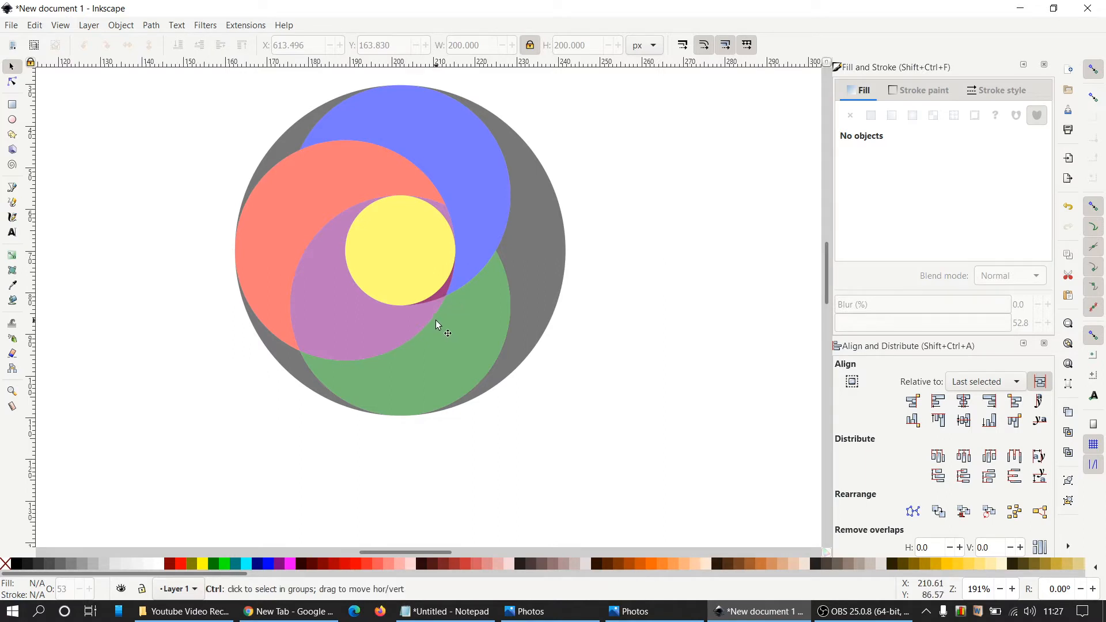
Duplicate the dark red sliver at the yellow circle's lower right and subtract the copy from the purple overlap shape with Difference
{"action": "scroll", "coordinate": [440, 297], "scroll_direction": "up", "scroll_amount": 1}
{"action": "left_click", "coordinate": [449, 278]}
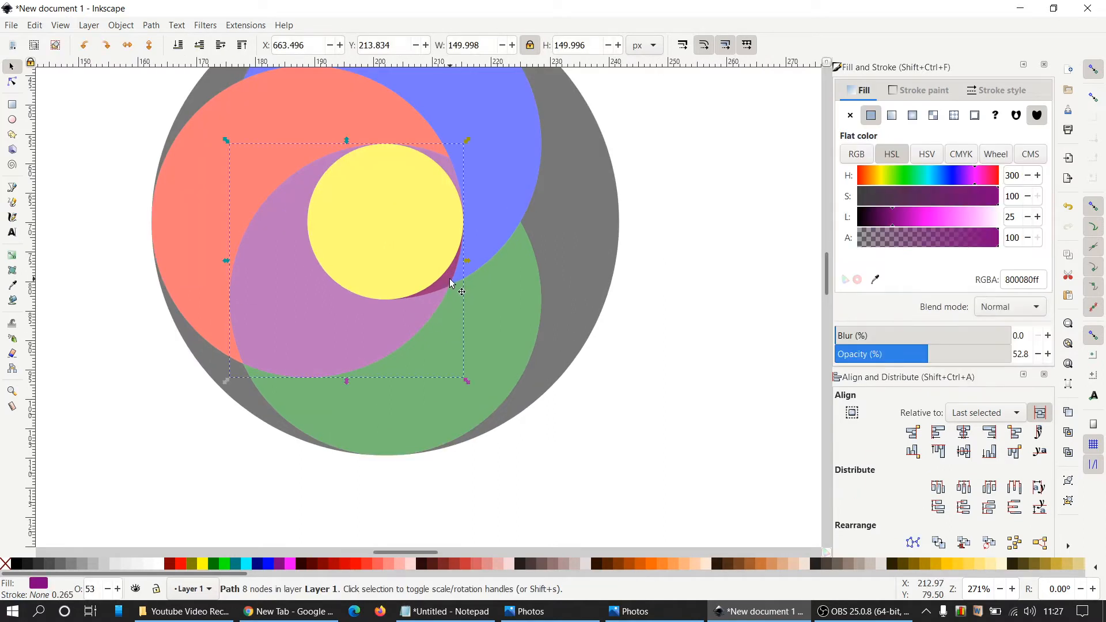
{"action": "key", "text": "alt"}
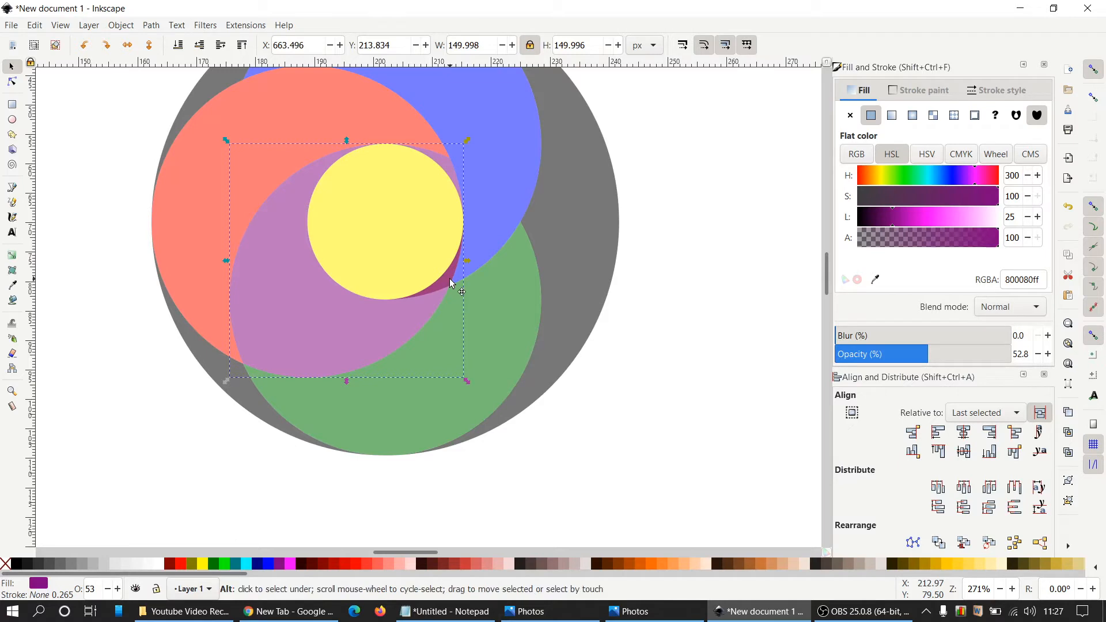
{"action": "left_click", "coordinate": [452, 282], "text": "alt"}
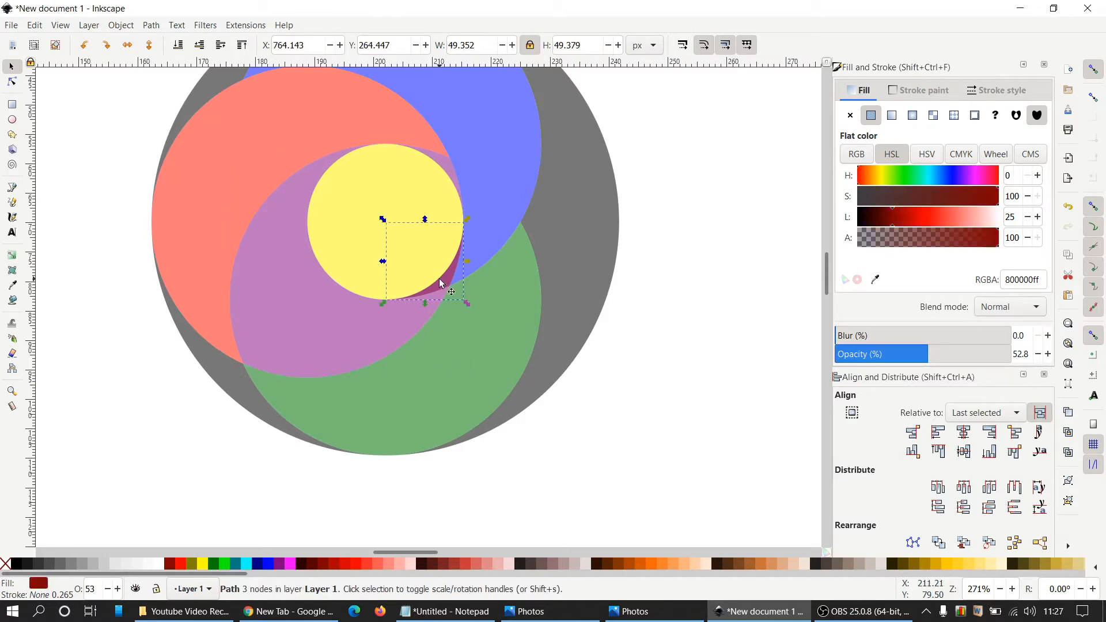
{"action": "right_click", "coordinate": [444, 281]}
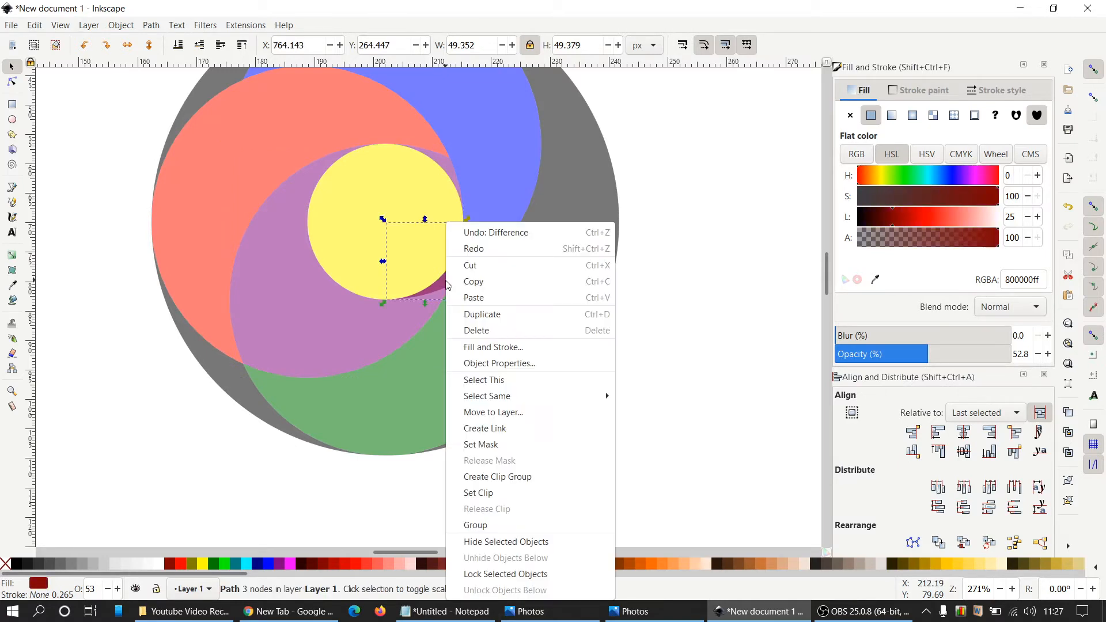
{"action": "left_click", "coordinate": [481, 315]}
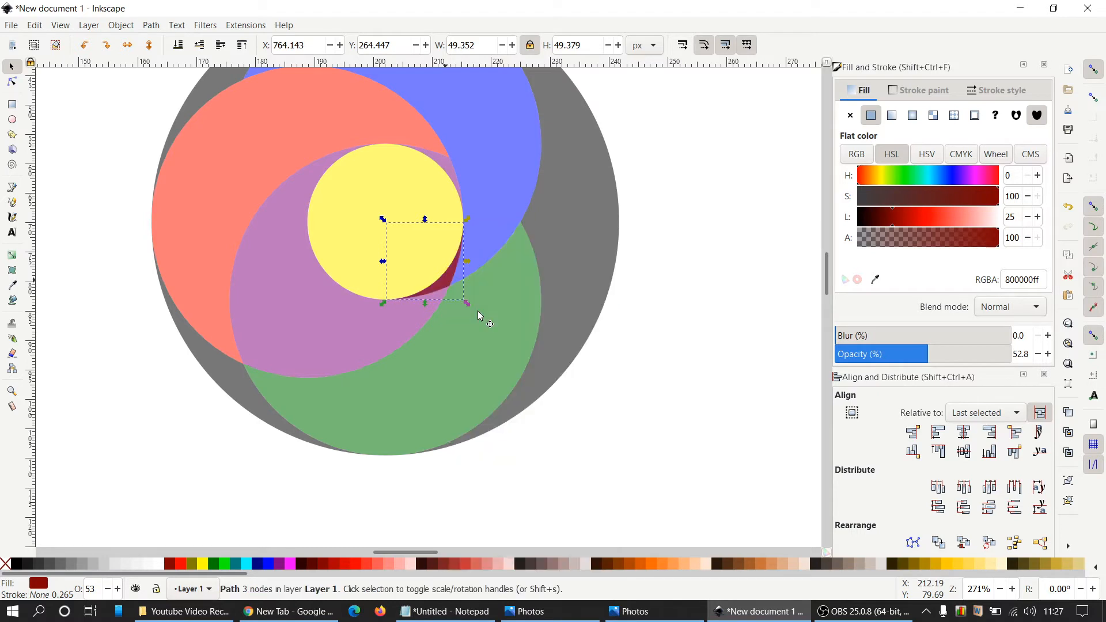
{"action": "left_click", "coordinate": [275, 310], "text": "shift"}
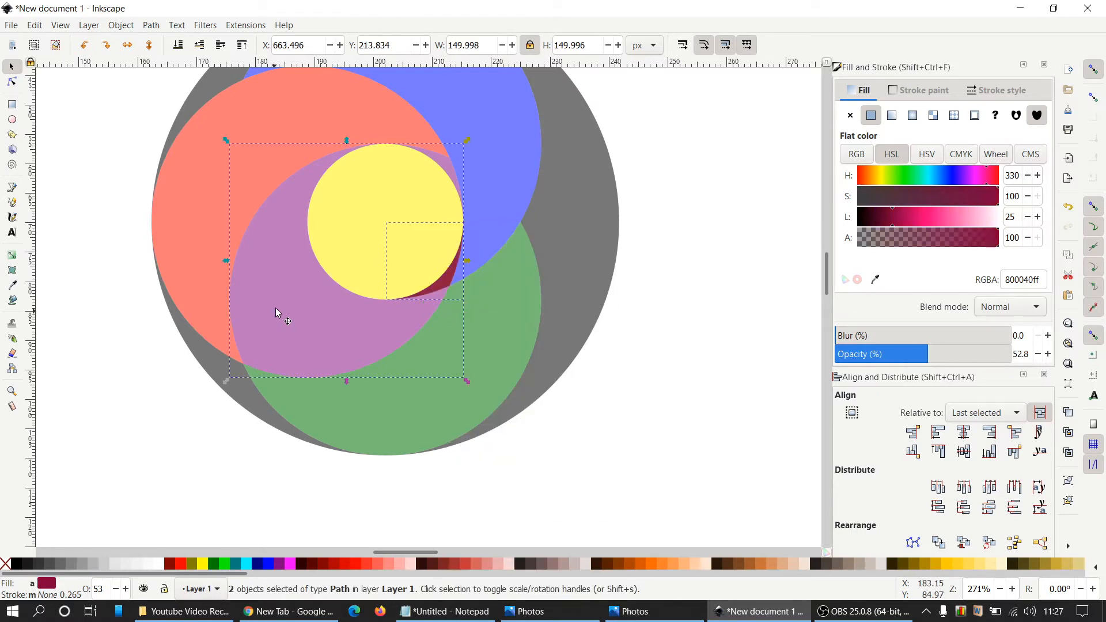
{"action": "left_click", "coordinate": [152, 25]}
{"action": "left_click", "coordinate": [175, 107]}
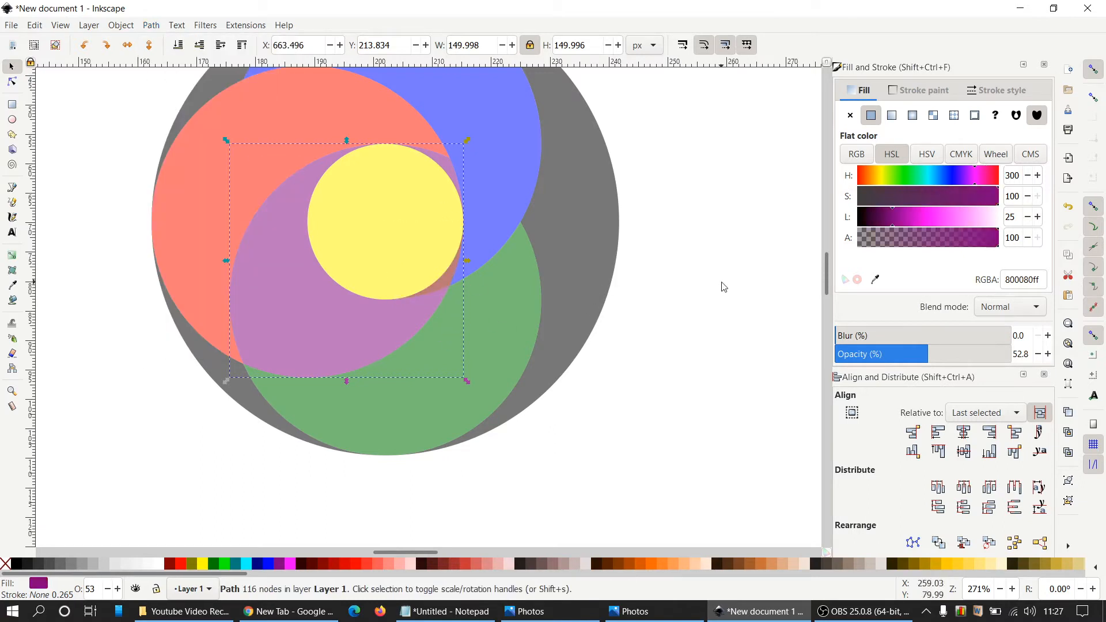
Merge the grey crescent on the right with the green shape using Union, and fill the result with green 008000
{"action": "scroll", "coordinate": [724, 289], "scroll_direction": "down", "scroll_amount": 1}
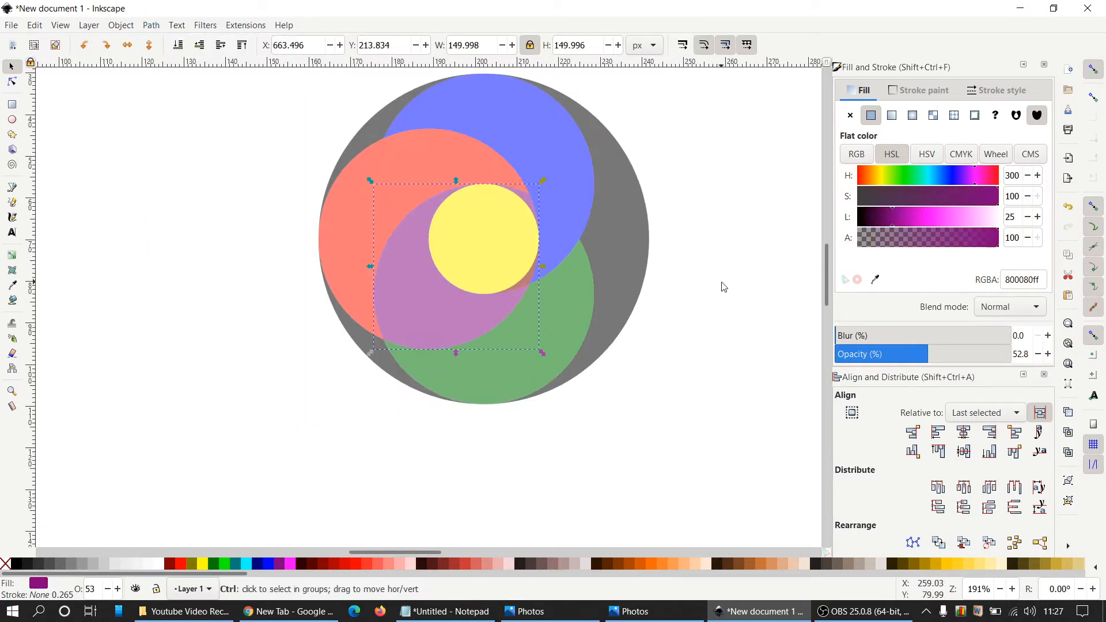
{"action": "left_click", "coordinate": [623, 225]}
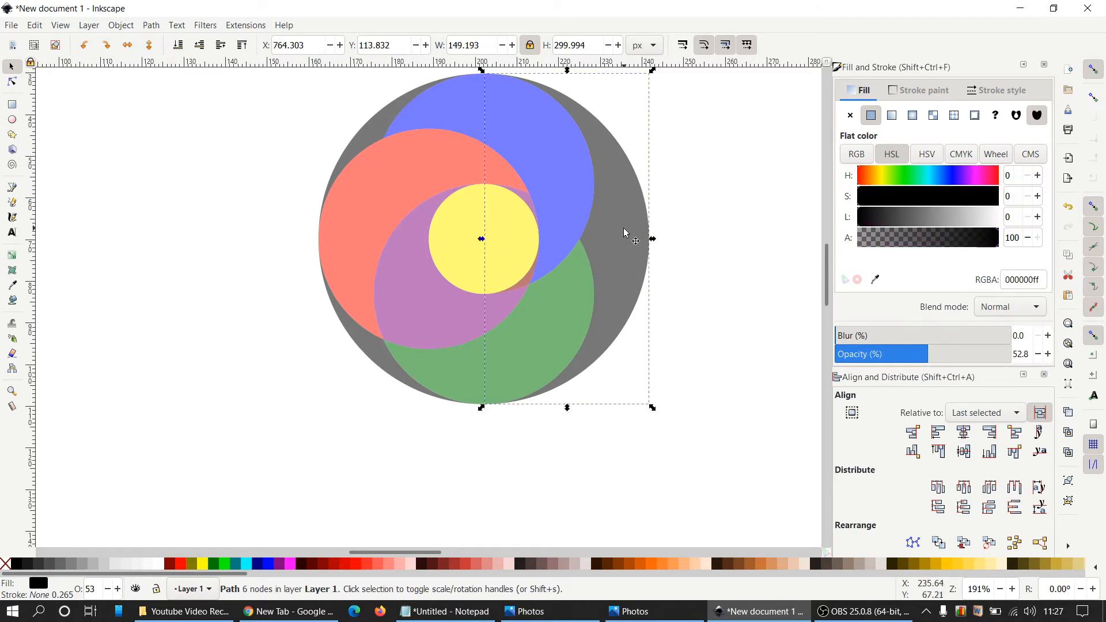
{"action": "left_click", "coordinate": [465, 368], "text": "shift"}
{"action": "left_click", "coordinate": [151, 25]}
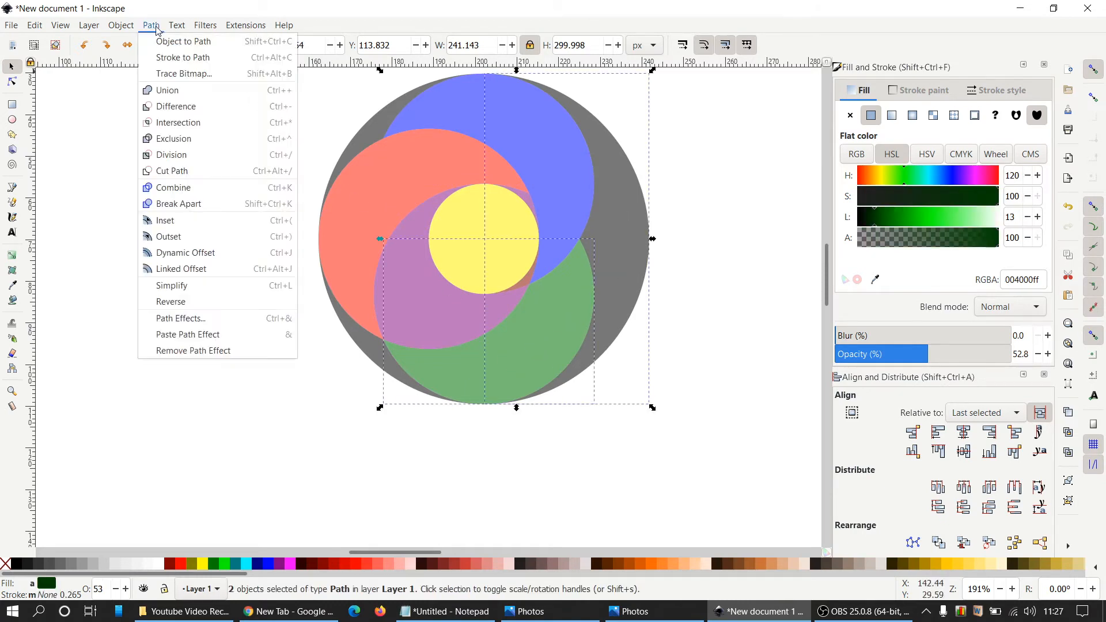
{"action": "left_click", "coordinate": [183, 90]}
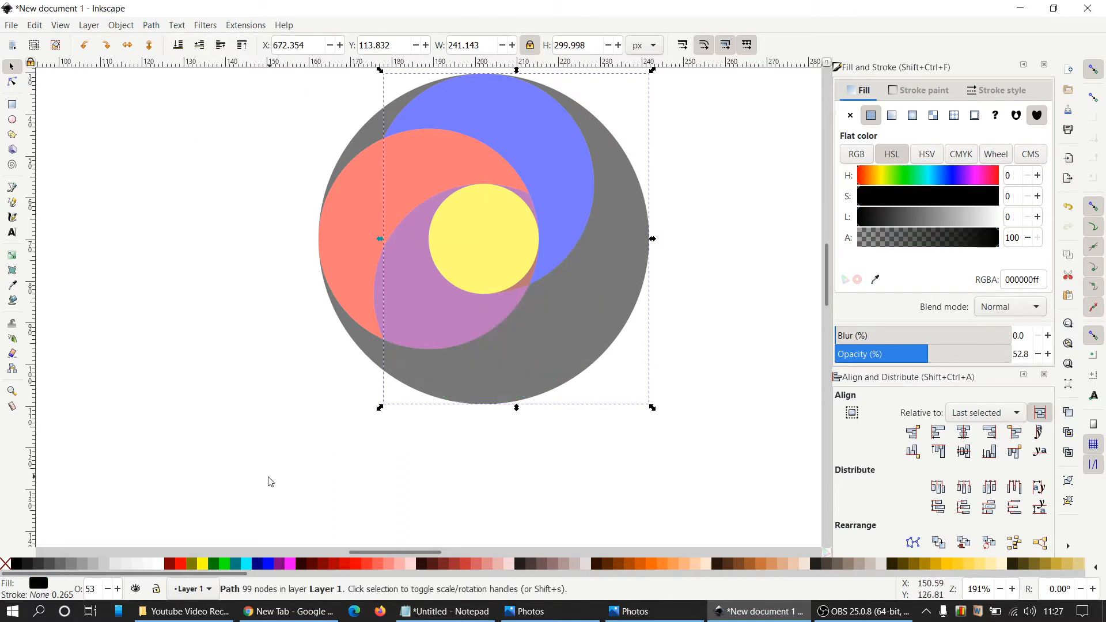
{"action": "left_click", "coordinate": [213, 569]}
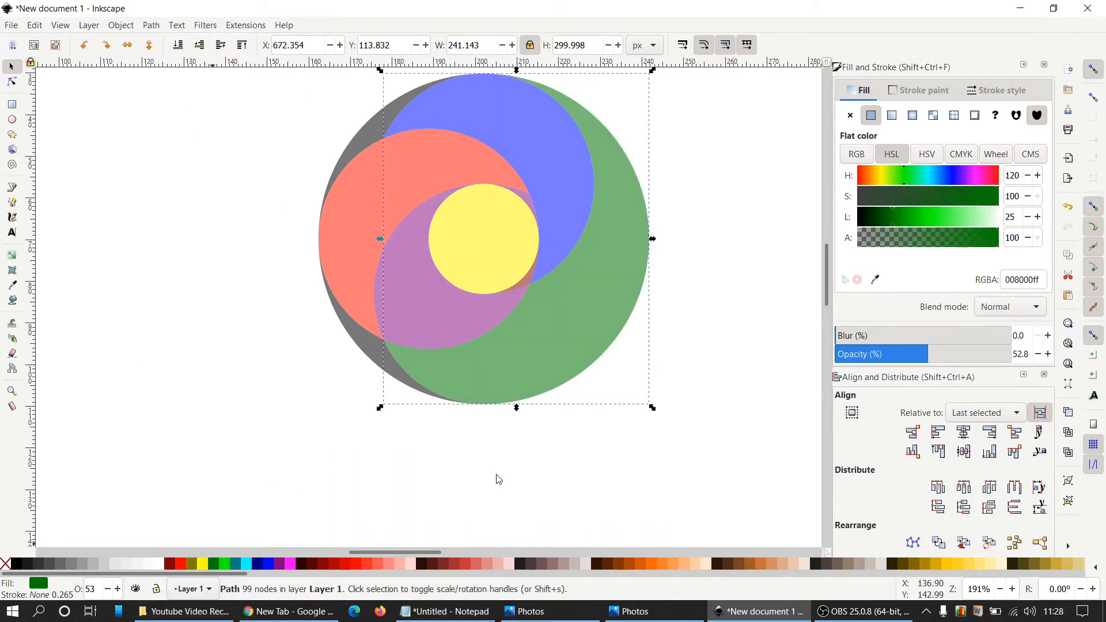
{"action": "left_click", "coordinate": [718, 217]}
Merge the lower right sliver, the blue shape and the upper left grey crescent with Union, and fill the result with blue 0000ff
{"action": "scroll", "coordinate": [521, 302], "scroll_direction": "up", "scroll_amount": 2, "text": "ctrl"}
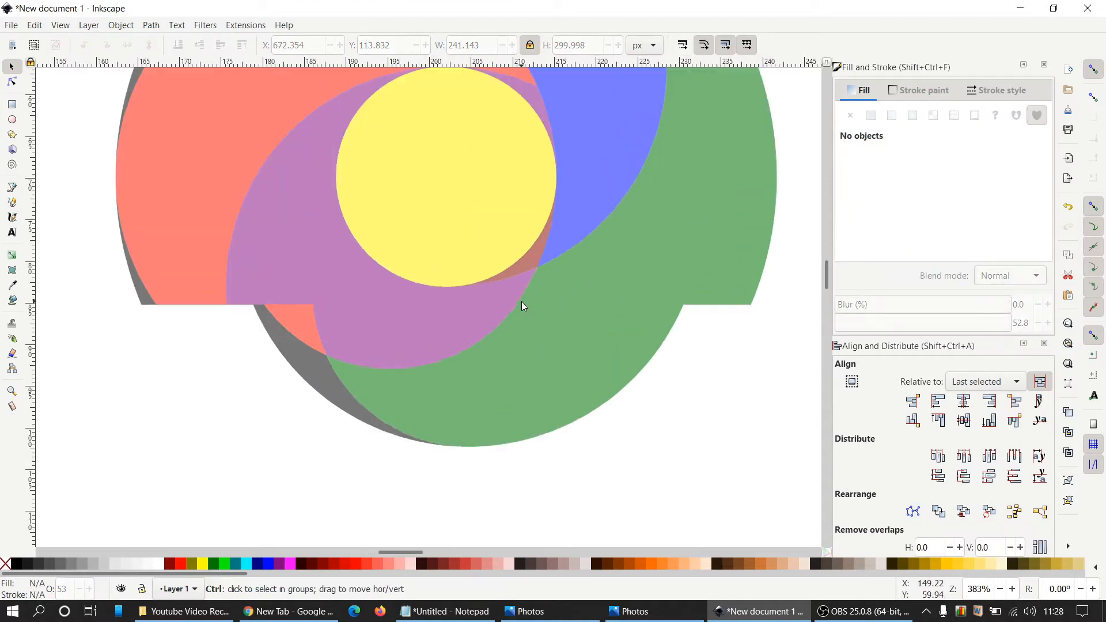
{"action": "left_click", "coordinate": [540, 258]}
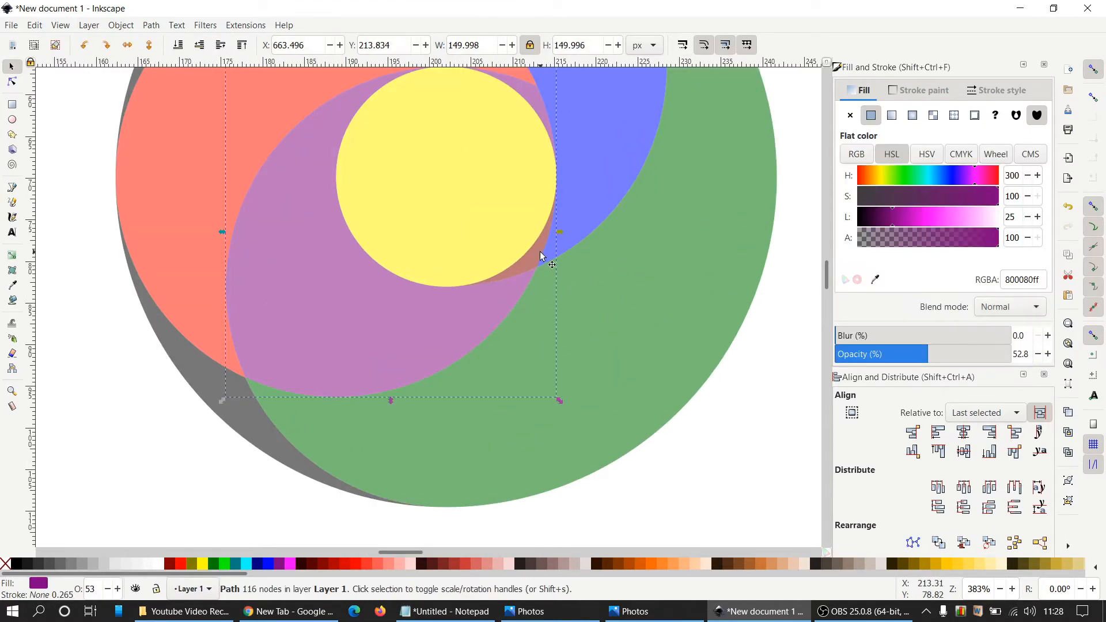
{"action": "left_click", "coordinate": [772, 271]}
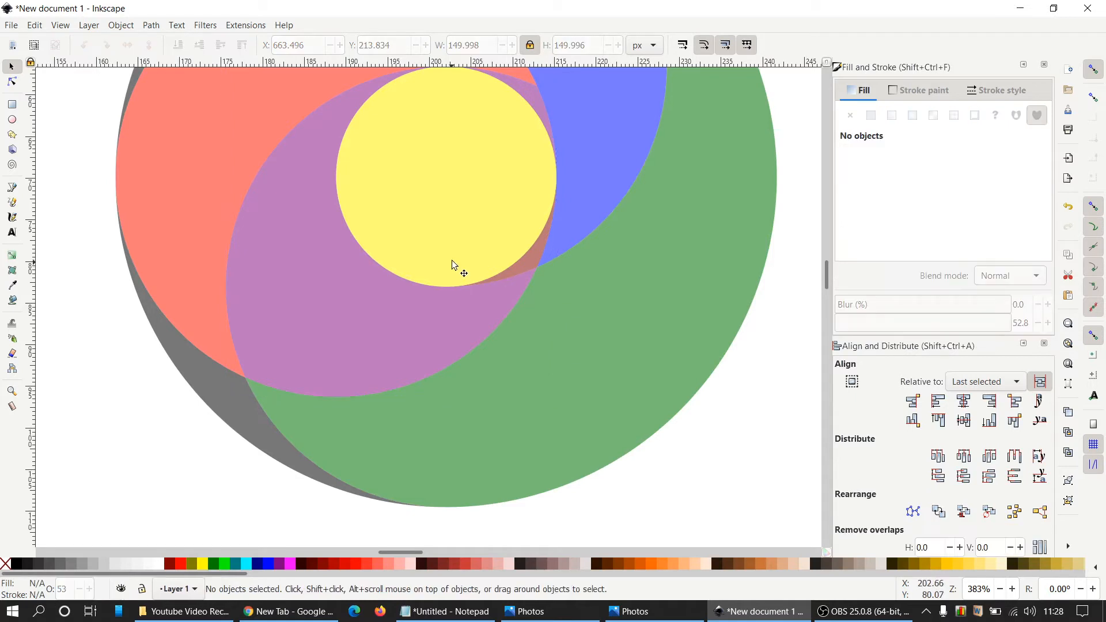
{"action": "left_click", "coordinate": [530, 265]}
{"action": "scroll", "coordinate": [530, 266], "scroll_direction": "down", "scroll_amount": 2, "text": "ctrl"}
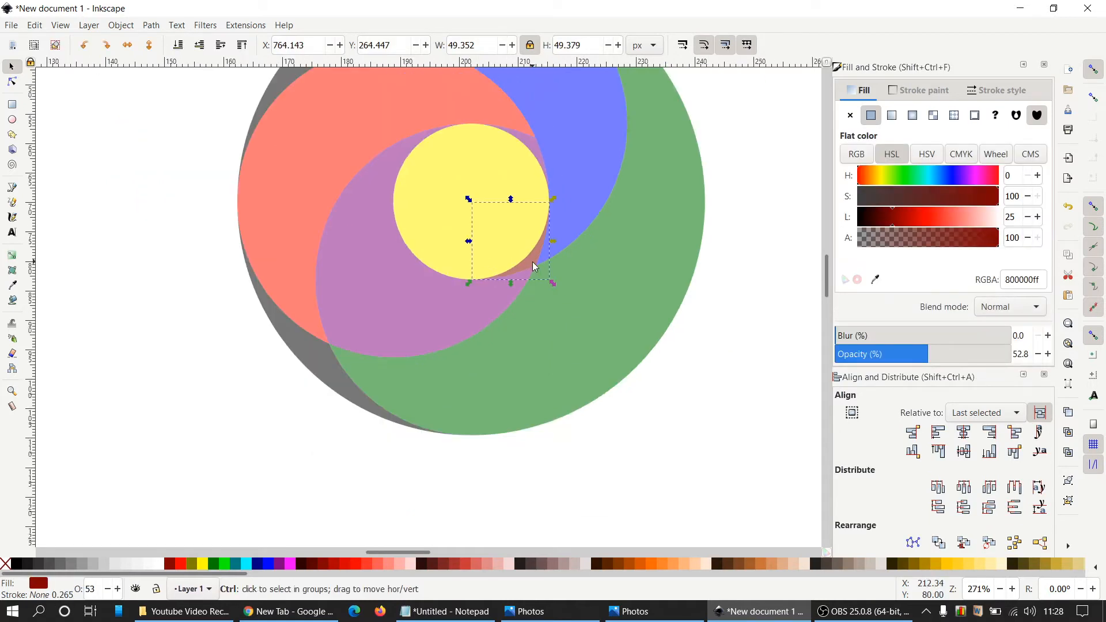
{"action": "left_click", "coordinate": [549, 139], "text": "shift"}
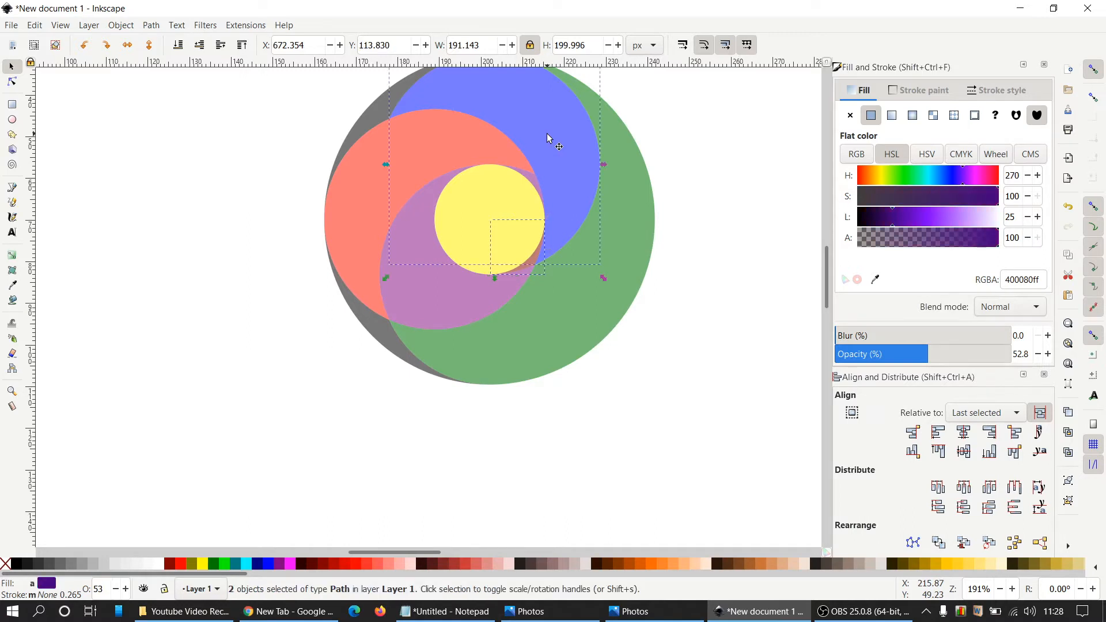
{"action": "scroll", "coordinate": [549, 139], "scroll_direction": "up", "scroll_amount": 2}
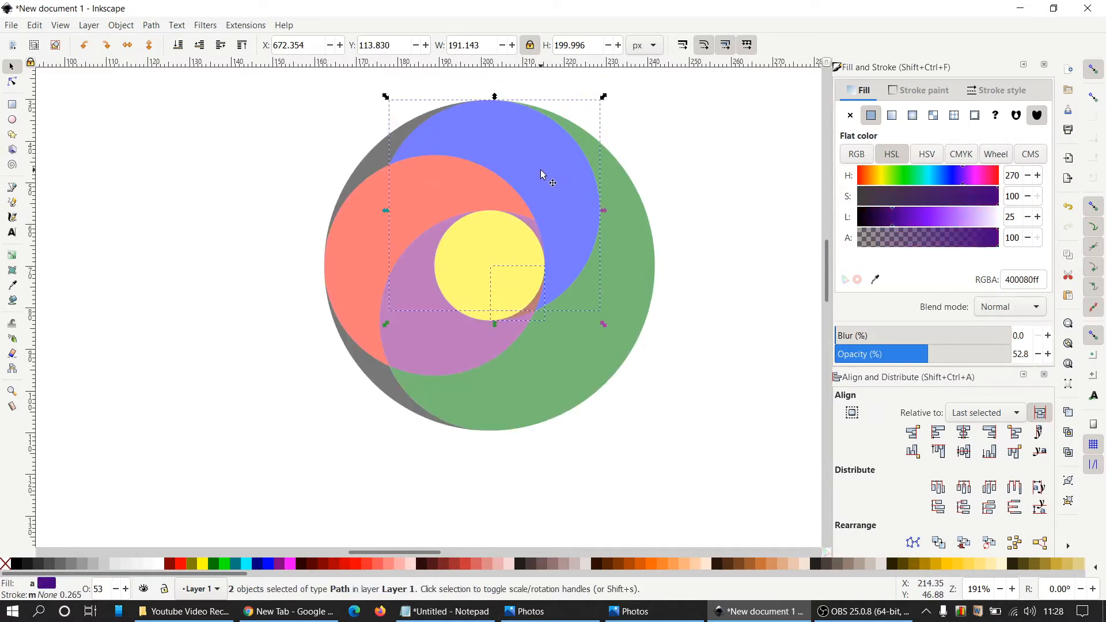
{"action": "left_click", "coordinate": [375, 164], "text": "shift"}
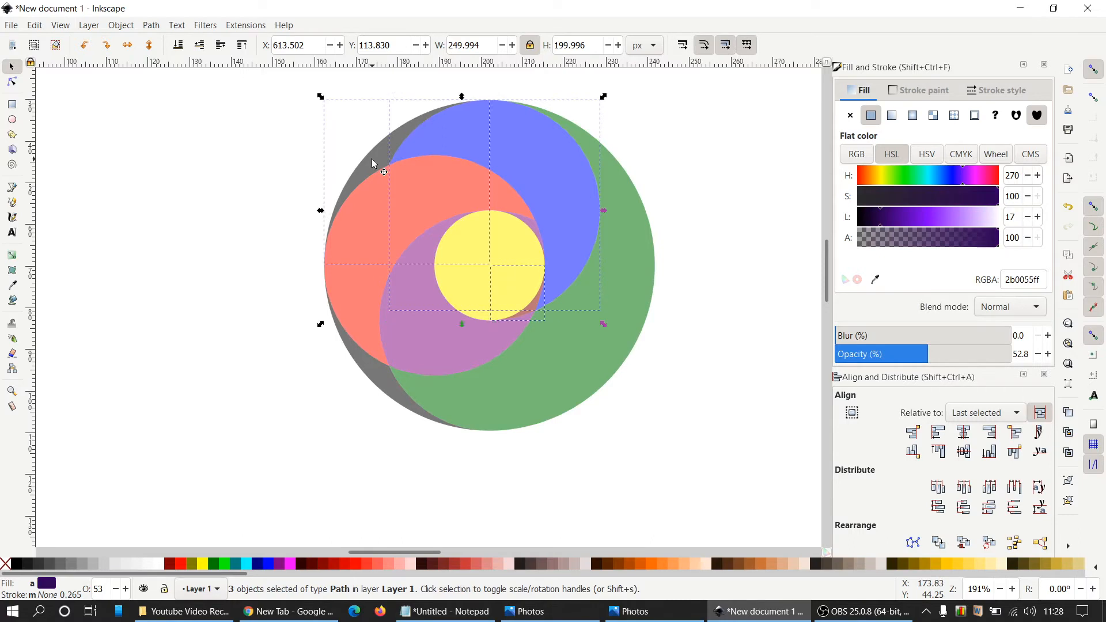
{"action": "left_click", "coordinate": [151, 26]}
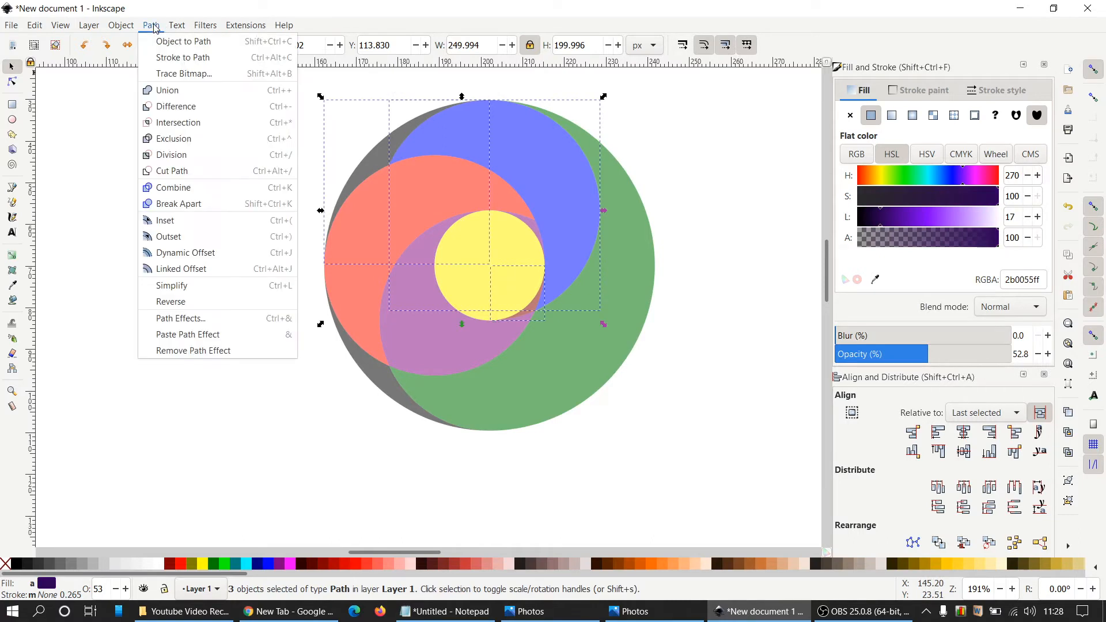
{"action": "left_click", "coordinate": [165, 90]}
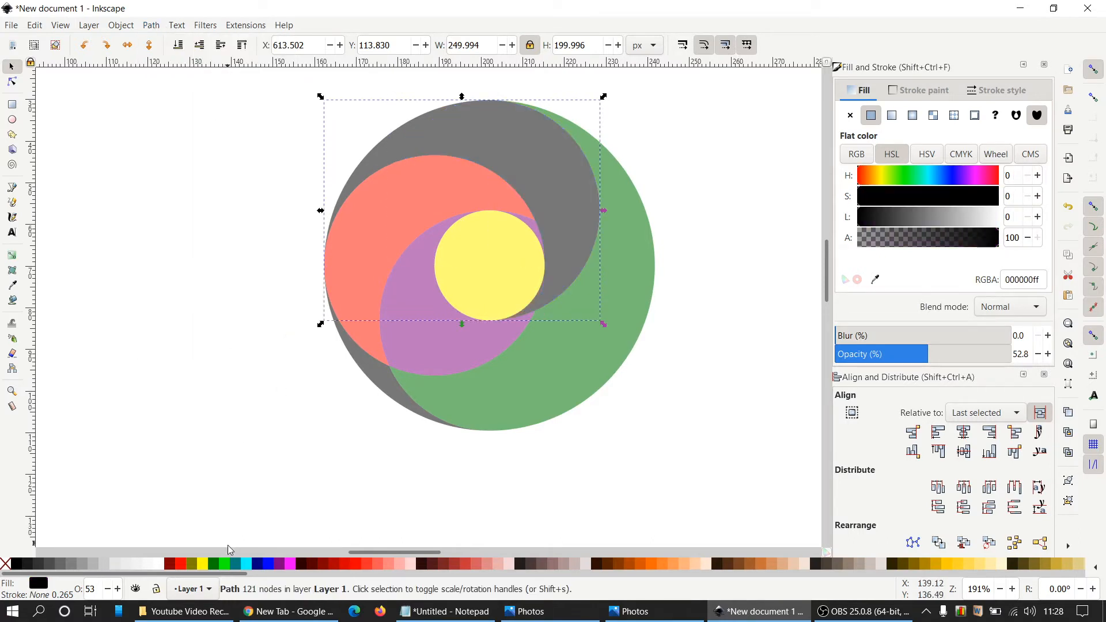
{"action": "left_click", "coordinate": [265, 568]}
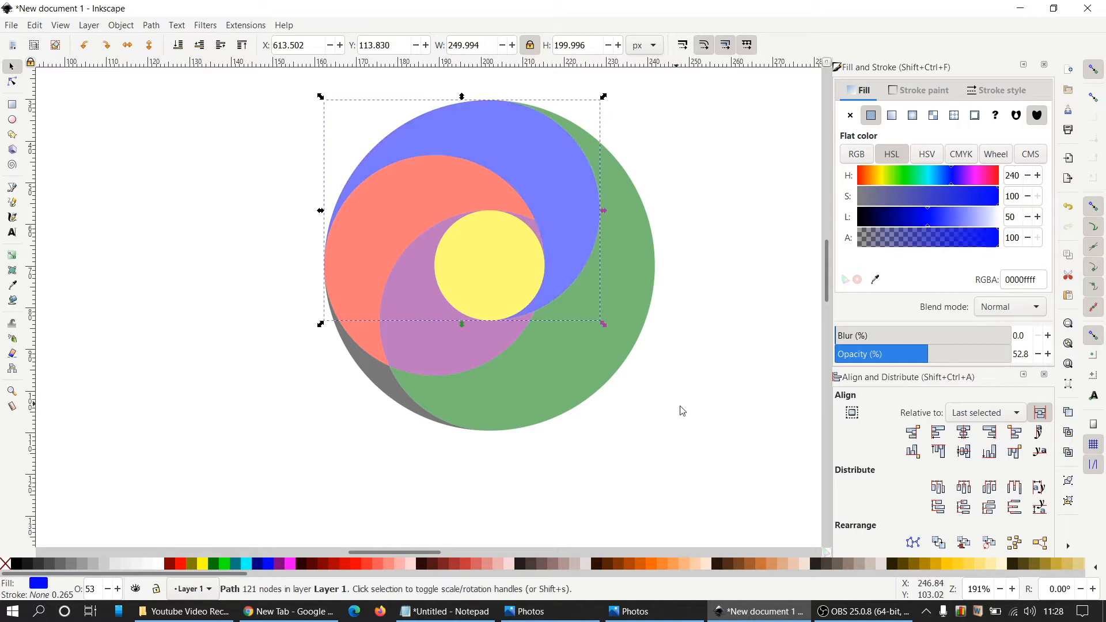
Merge the upper right purple sliver, the red shape and the lower left grey crescent with Union, and fill the result with red ff0000
{"action": "scroll", "coordinate": [690, 403], "scroll_direction": "up", "scroll_amount": 2, "text": "ctrl"}
{"action": "scroll", "coordinate": [689, 388], "scroll_direction": "up", "scroll_amount": 1}
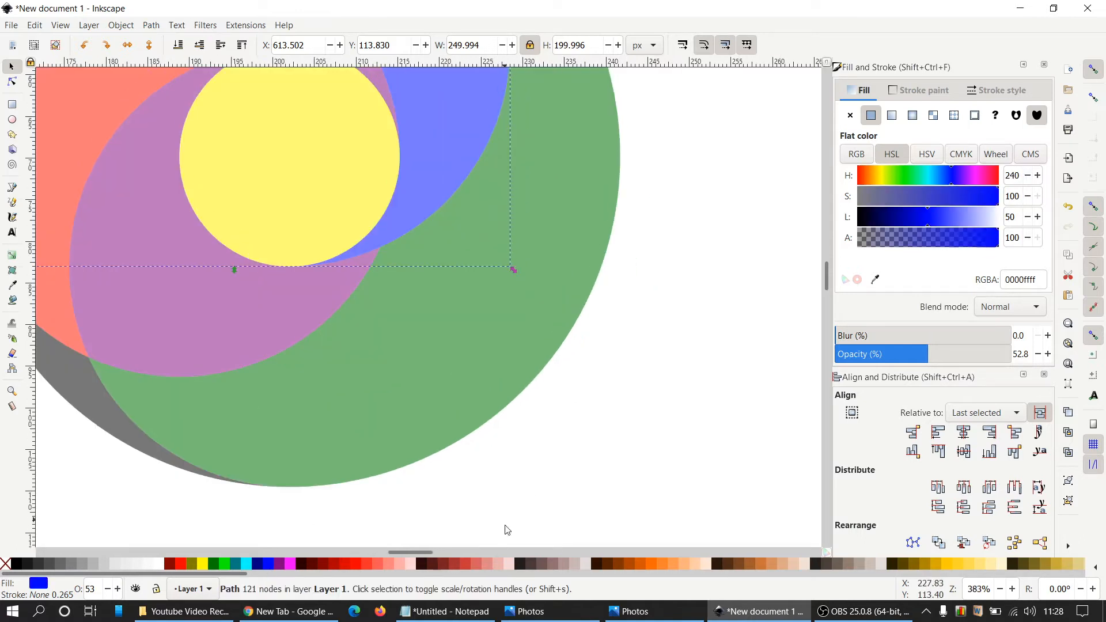
{"action": "scroll", "coordinate": [427, 553], "scroll_direction": "left", "scroll_amount": 5}
{"action": "scroll", "coordinate": [651, 449], "scroll_direction": "up", "scroll_amount": 2}
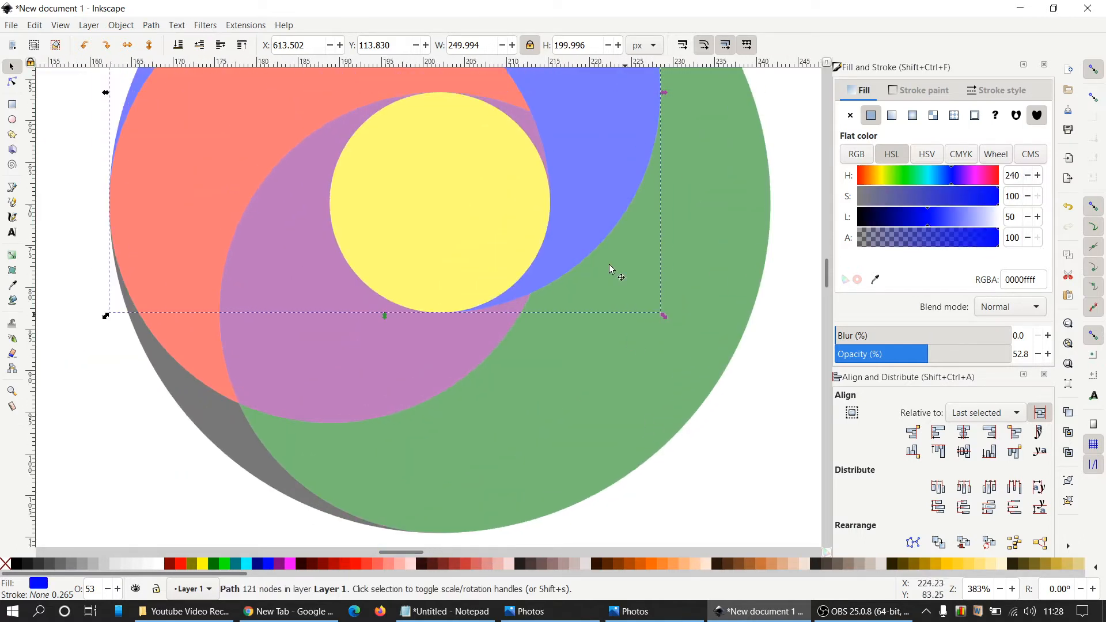
{"action": "left_click", "coordinate": [516, 122]}
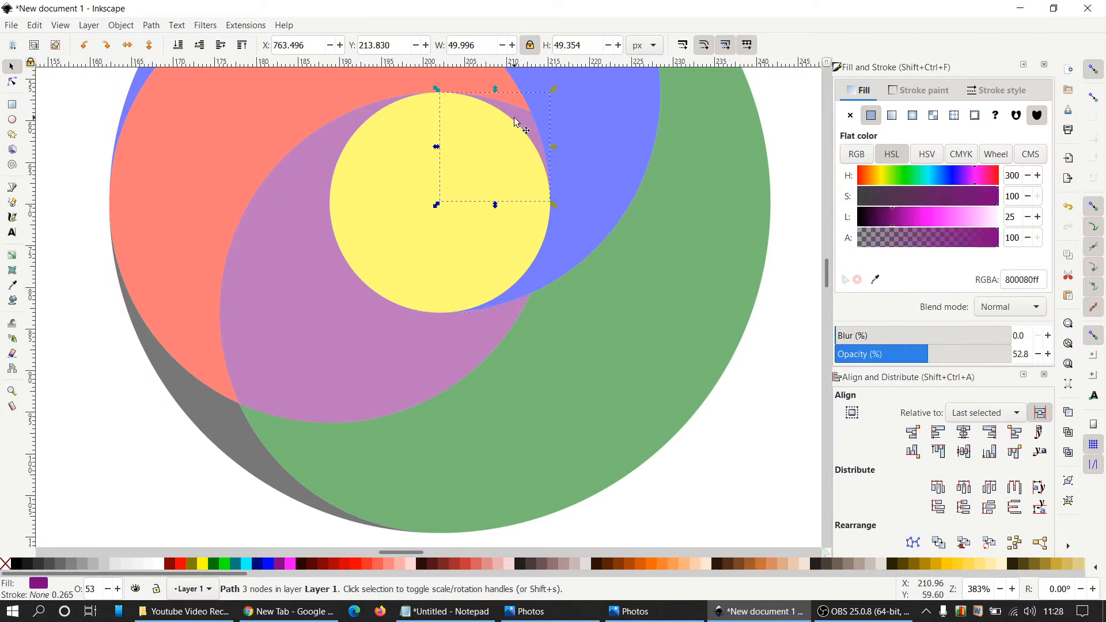
{"action": "key", "text": "shift"}
{"action": "left_click", "coordinate": [198, 149], "text": "shift"}
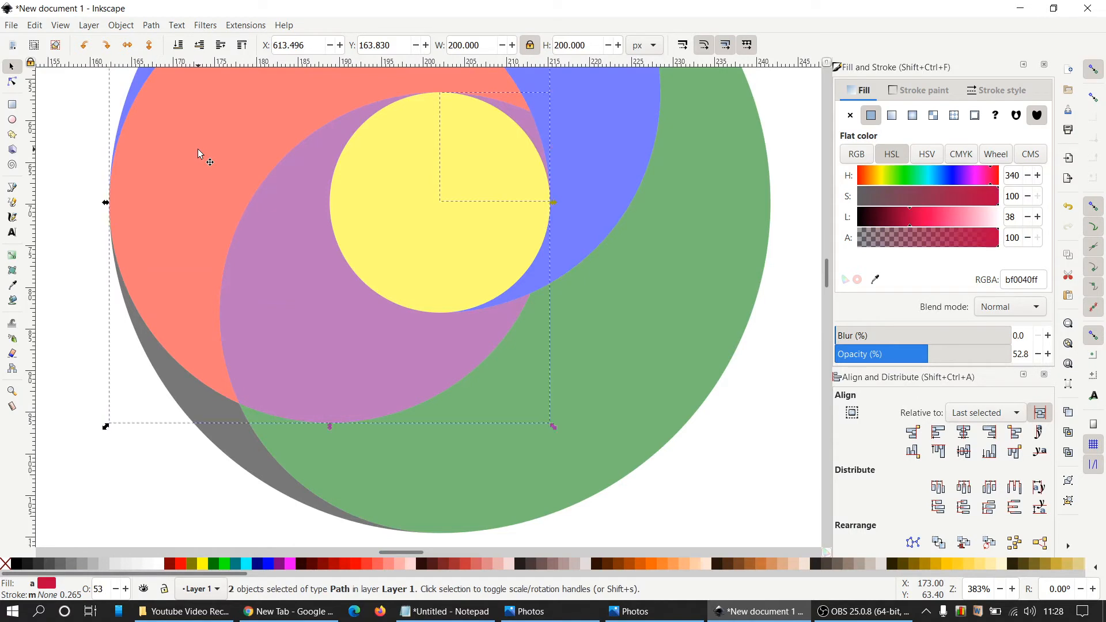
{"action": "left_click", "coordinate": [230, 447], "text": "shift"}
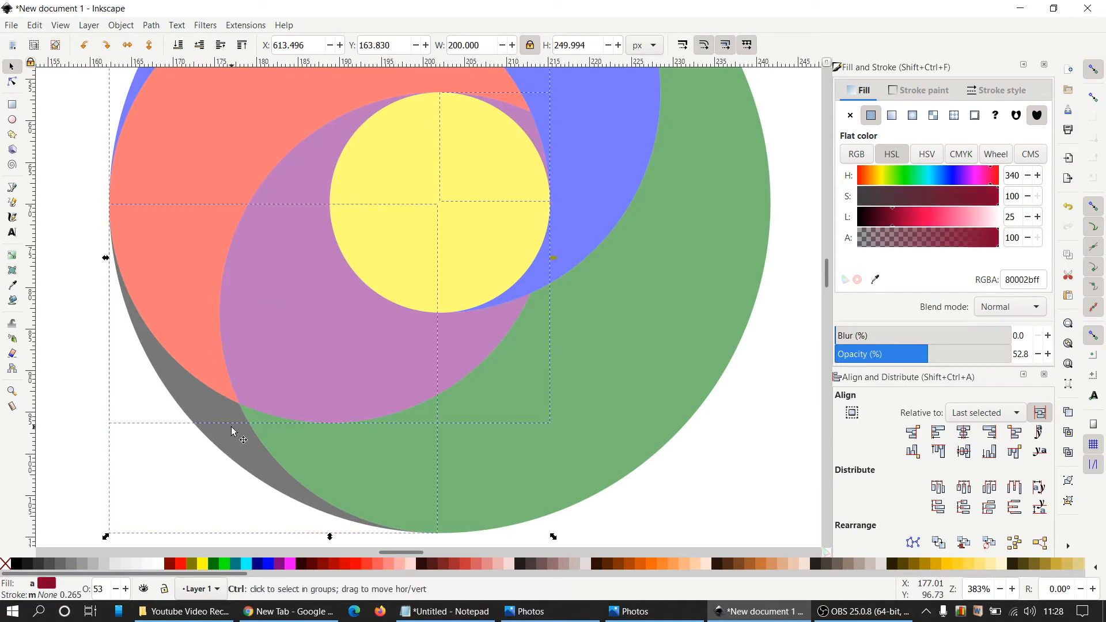
{"action": "scroll", "coordinate": [233, 433], "scroll_direction": "down", "scroll_amount": 1}
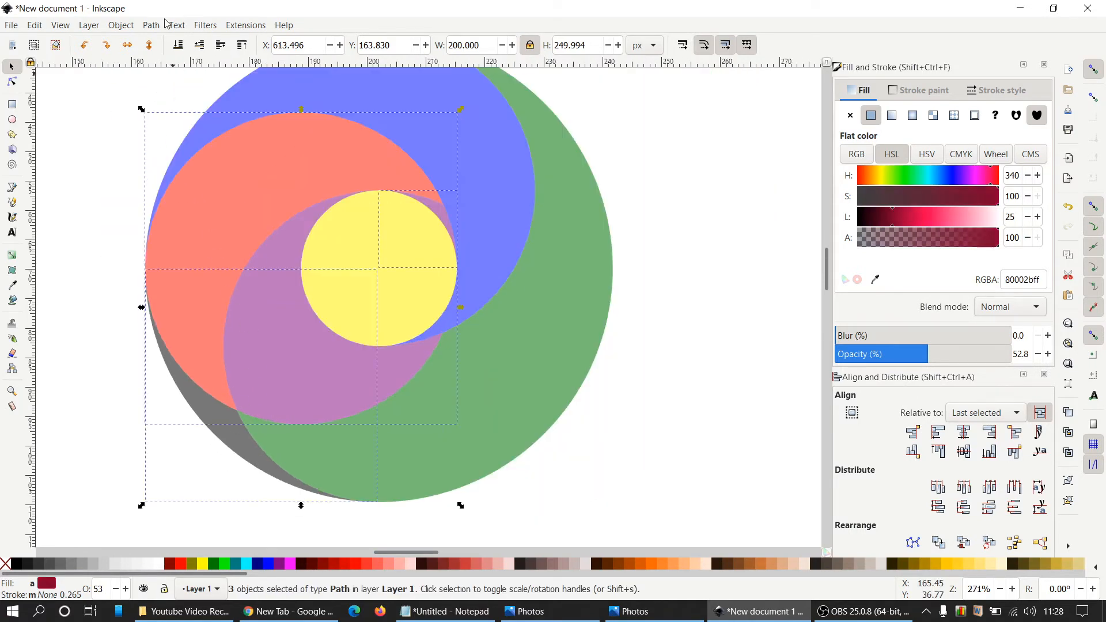
{"action": "left_click", "coordinate": [165, 25]}
{"action": "left_click", "coordinate": [167, 91]}
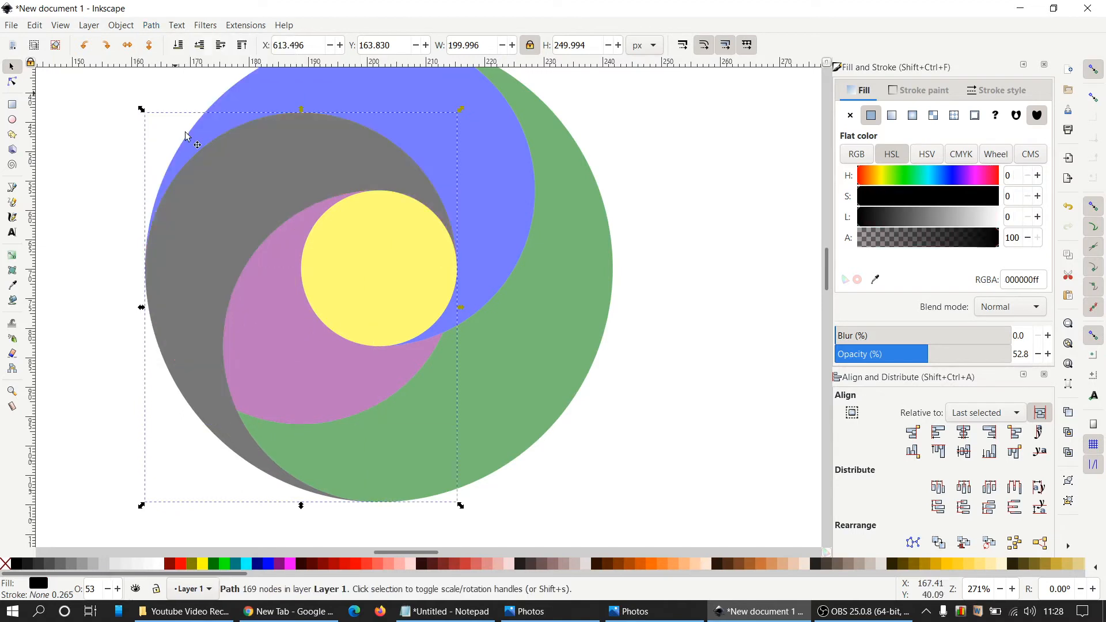
{"action": "left_click", "coordinate": [183, 566]}
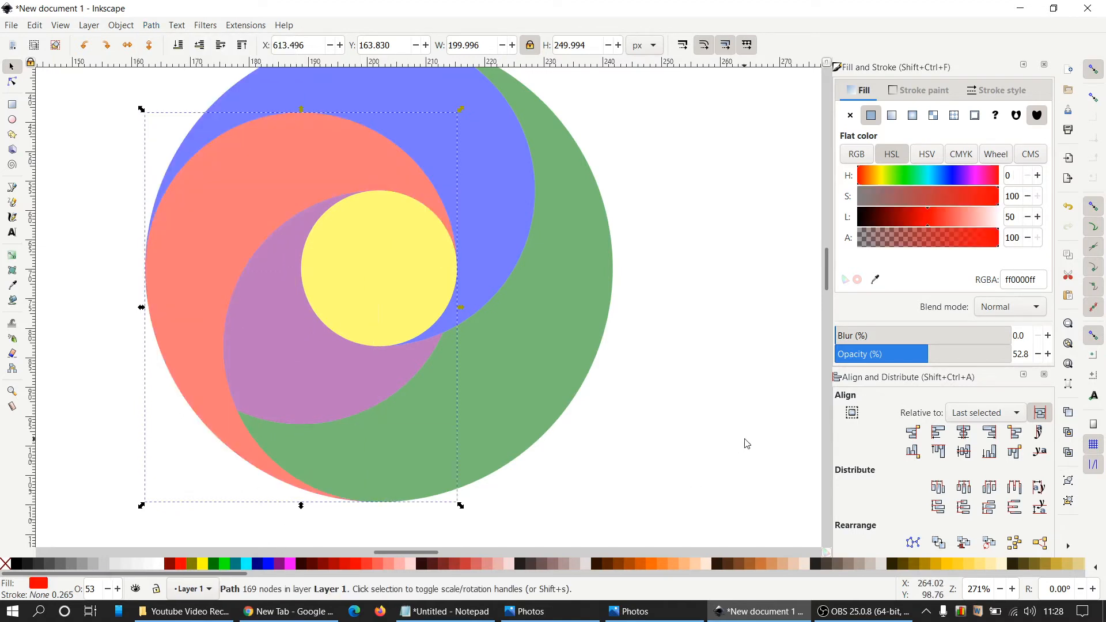
Duplicate all six shapes of the swirl and move the copy straight down to about Y 426.5 px, just below the original
{"action": "scroll", "coordinate": [746, 444], "scroll_direction": "down", "scroll_amount": 1, "text": "ctrl"}
{"action": "scroll", "coordinate": [753, 417], "scroll_direction": "down", "scroll_amount": 1, "text": "ctrl"}
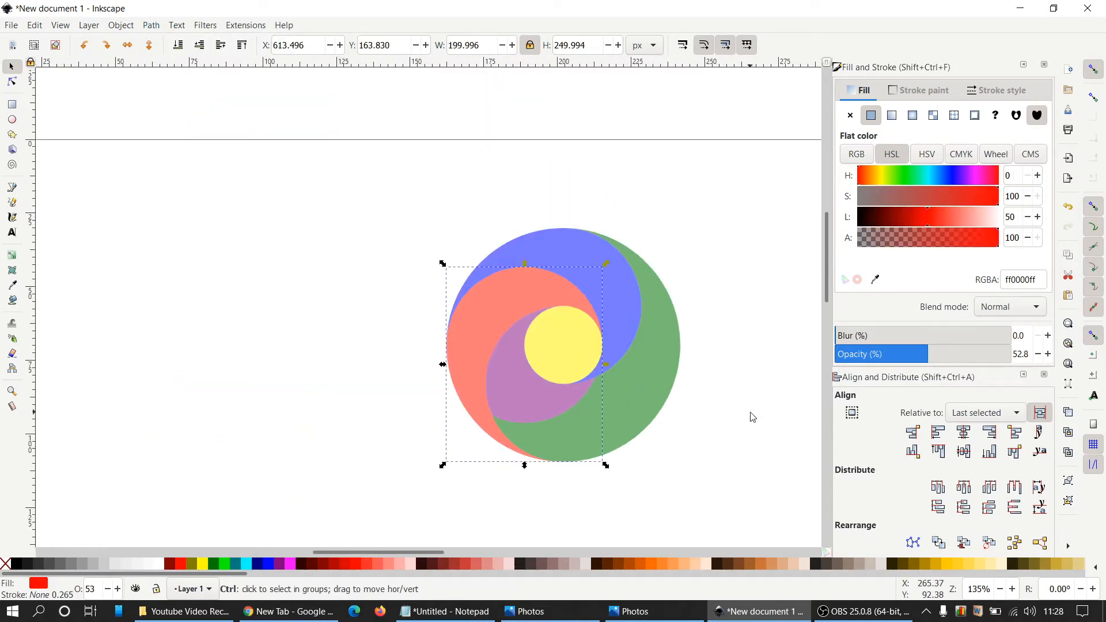
{"action": "scroll", "coordinate": [450, 555], "scroll_direction": "right", "scroll_amount": 3}
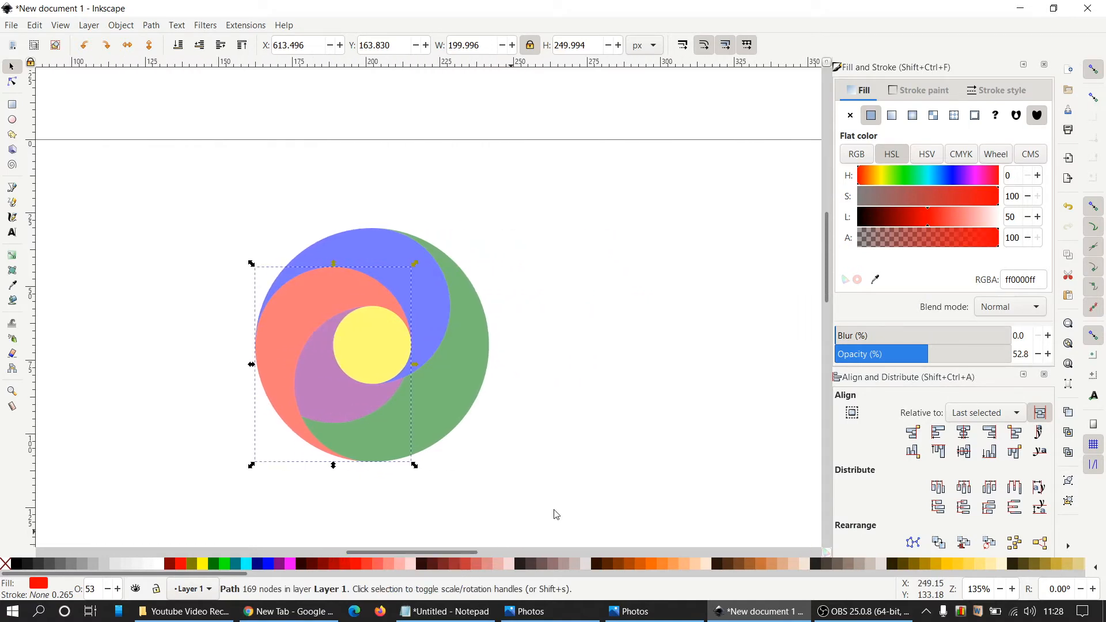
{"action": "left_click", "coordinate": [602, 444]}
{"action": "mouse_move", "coordinate": [198, 195]}
{"action": "left_mouse_down"}
{"action": "mouse_move", "coordinate": [559, 341]}
{"action": "mouse_move", "coordinate": [573, 515]}
{"action": "left_mouse_up"}
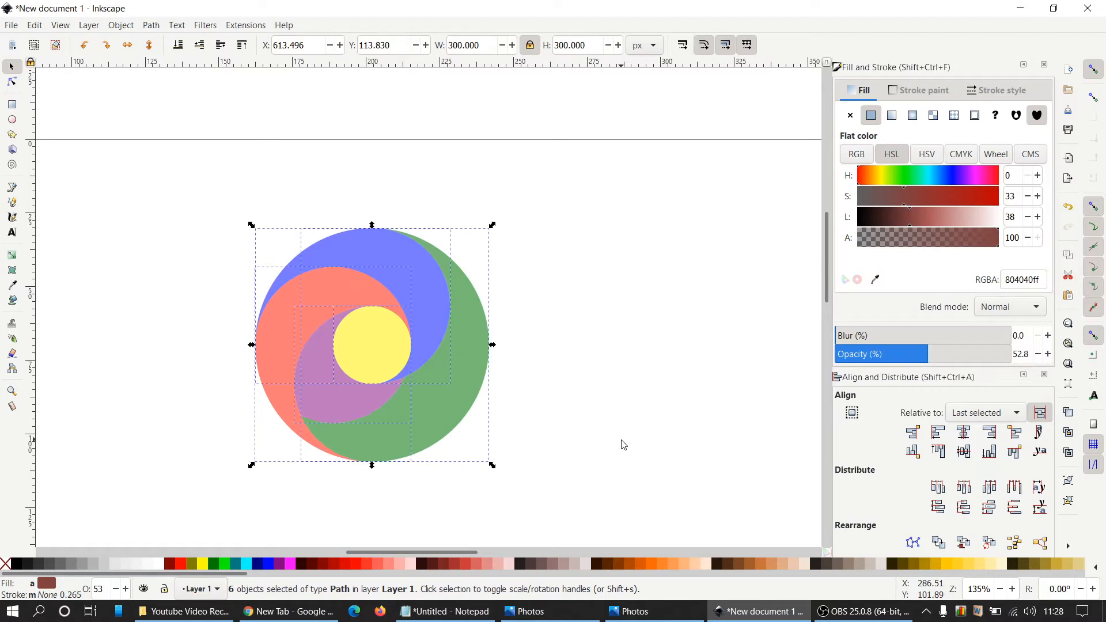
{"action": "key", "text": "ctrl+z"}
{"action": "scroll", "coordinate": [616, 421], "scroll_direction": "down", "scroll_amount": 3}
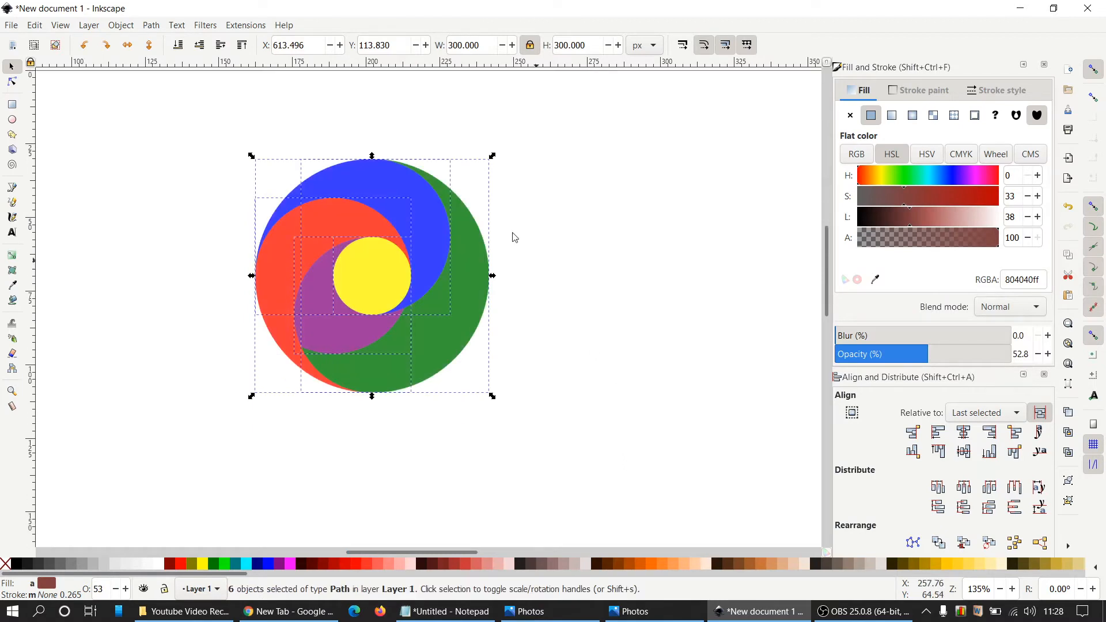
{"action": "key", "text": "ctrl"}
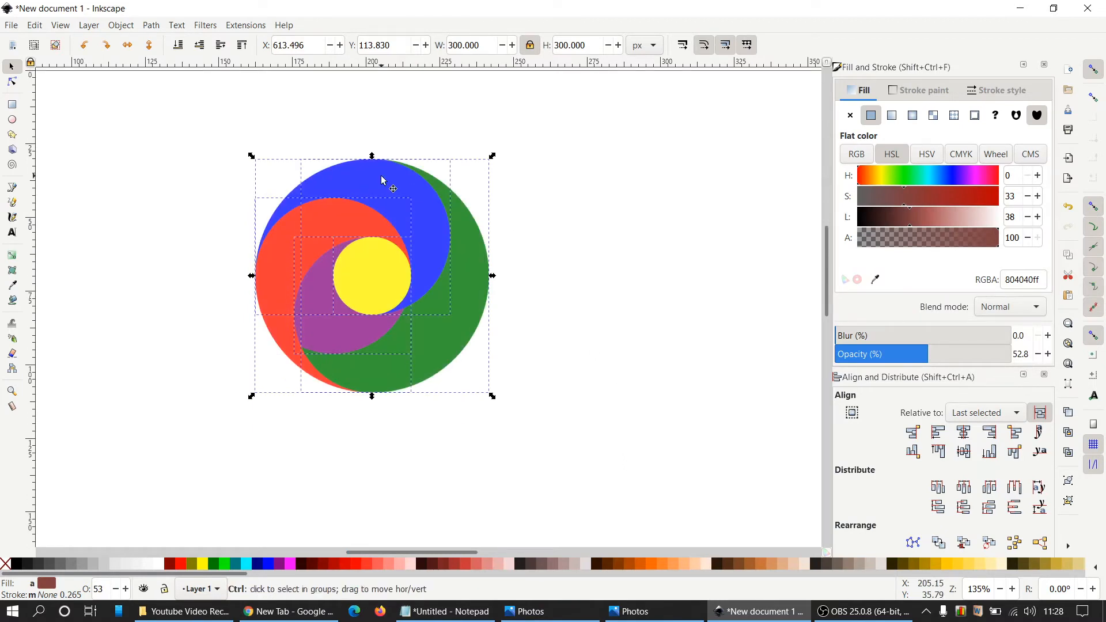
{"action": "left_click_drag", "start_coordinate": [382, 177], "coordinate": [369, 425]}
{"action": "left_click", "coordinate": [618, 343]}
{"action": "scroll", "coordinate": [625, 340], "scroll_direction": "down", "scroll_amount": 2}
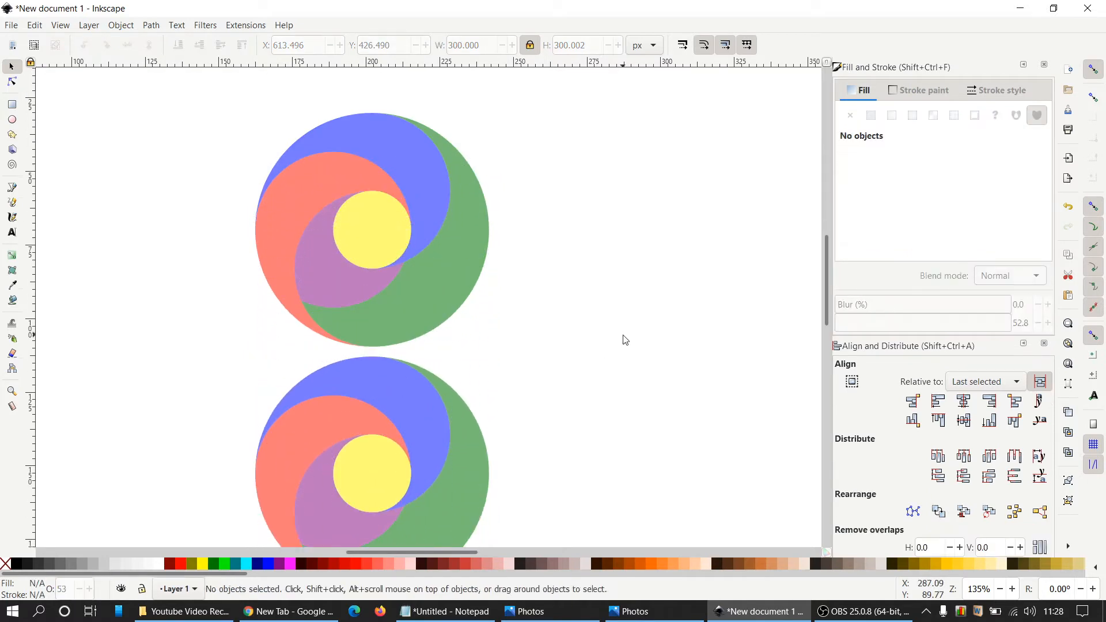
Flip the lower swirl copy both horizontally and vertically
{"action": "scroll", "coordinate": [625, 340], "scroll_direction": "down", "scroll_amount": 2}
{"action": "mouse_move", "coordinate": [168, 260]}
{"action": "left_mouse_down"}
{"action": "mouse_move", "coordinate": [485, 288]}
{"action": "mouse_move", "coordinate": [585, 528]}
{"action": "left_mouse_up"}
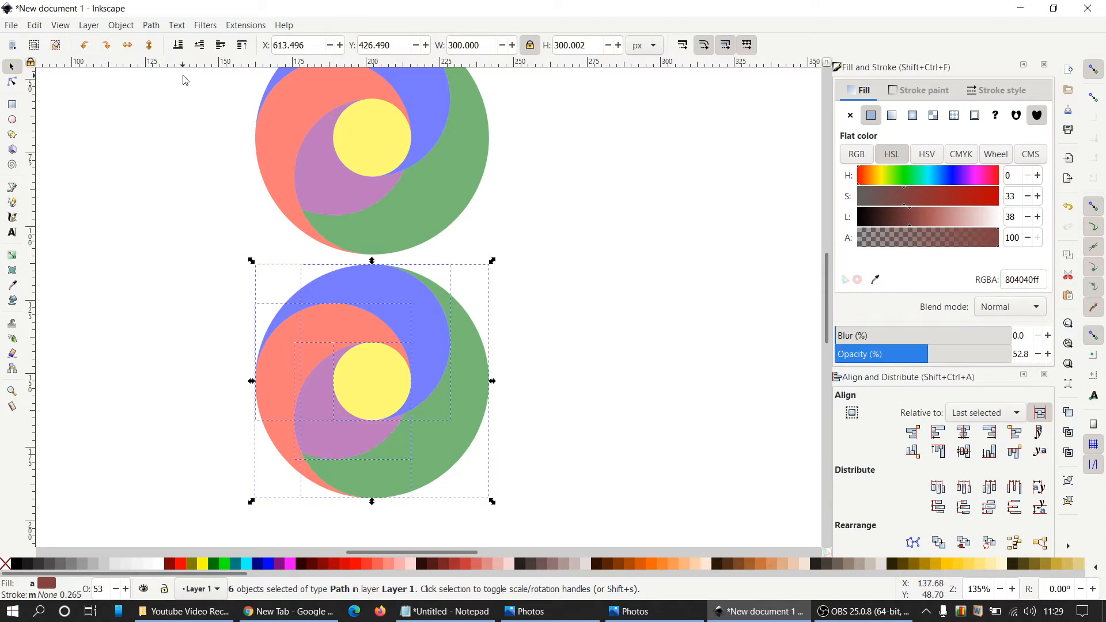
{"action": "left_click", "coordinate": [135, 49]}
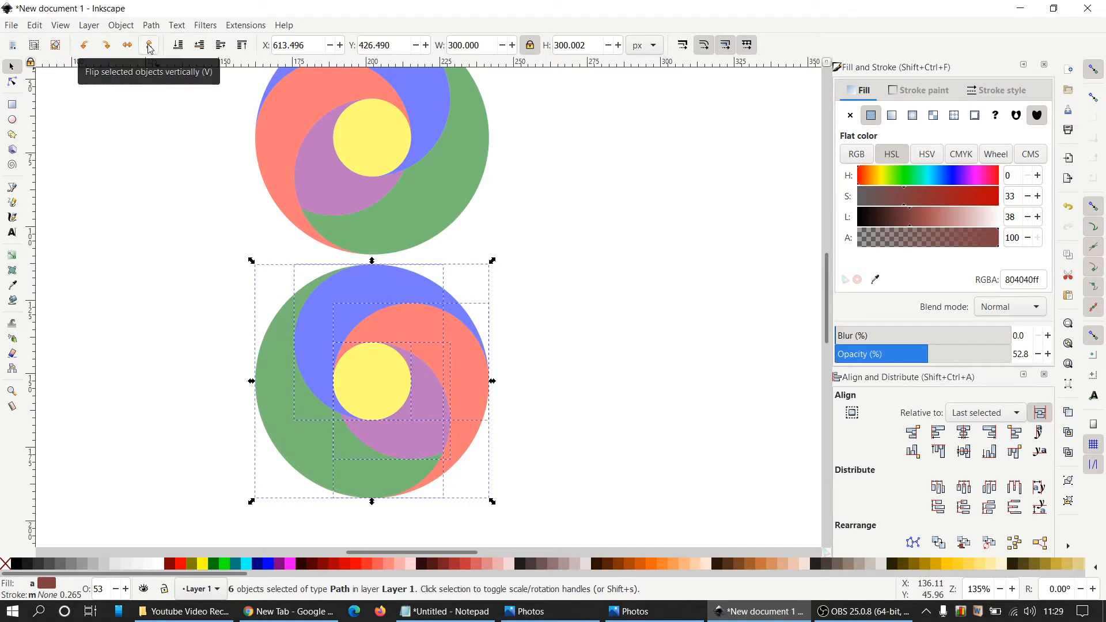
{"action": "left_click", "coordinate": [150, 49]}
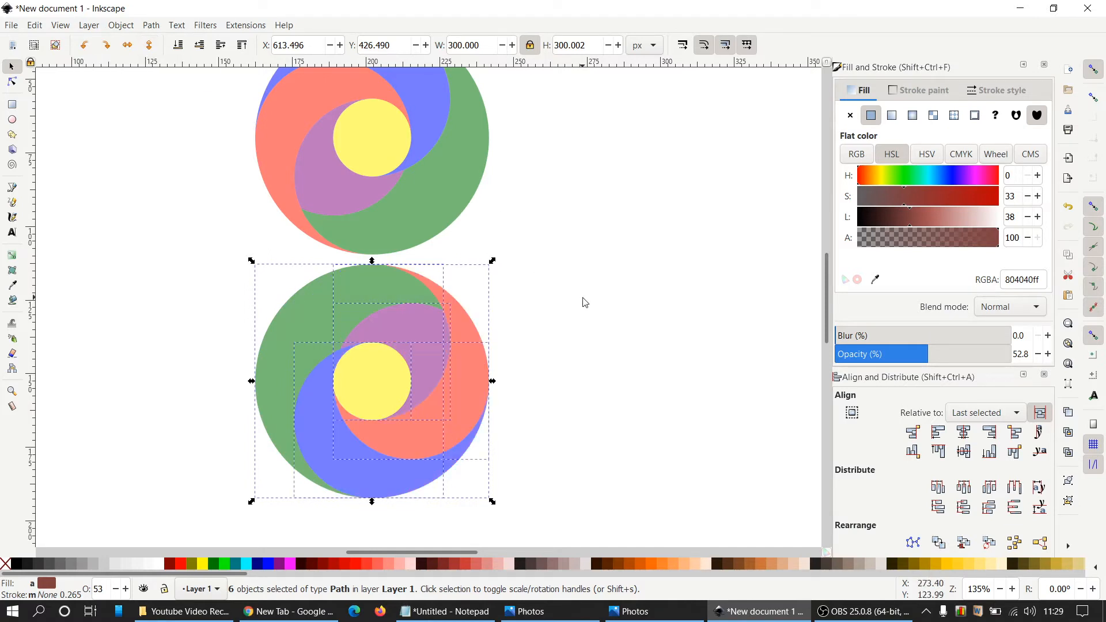
Align the top edge of the lower swirl, as a group, to the bottom edge of the upper swirl's yellow circle
{"action": "left_click", "coordinate": [377, 140], "text": "shift"}
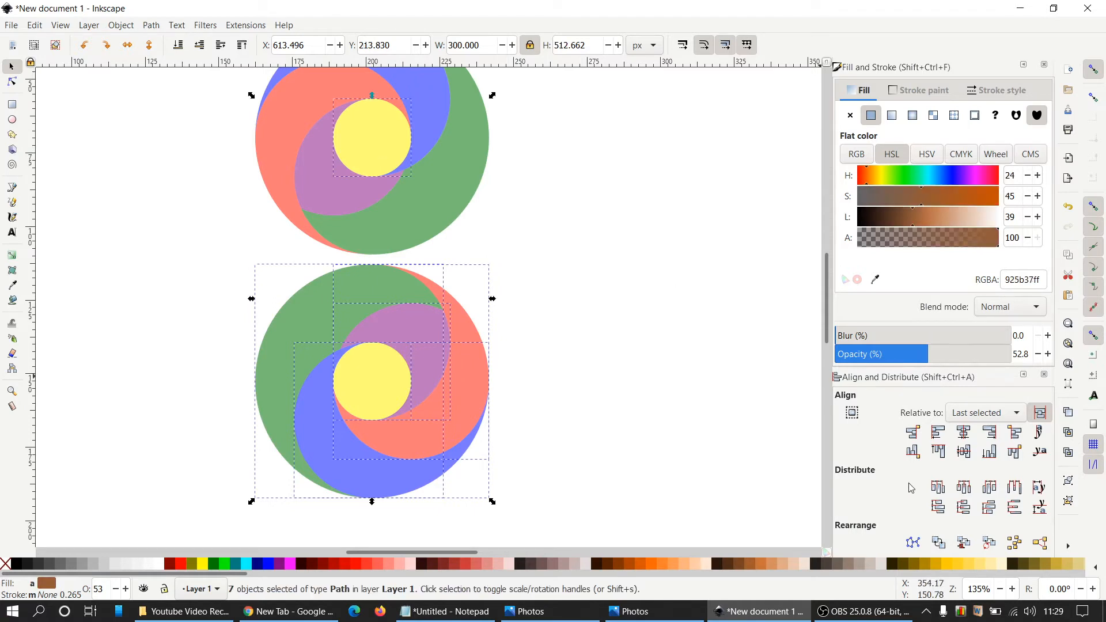
{"action": "left_click", "coordinate": [1019, 457]}
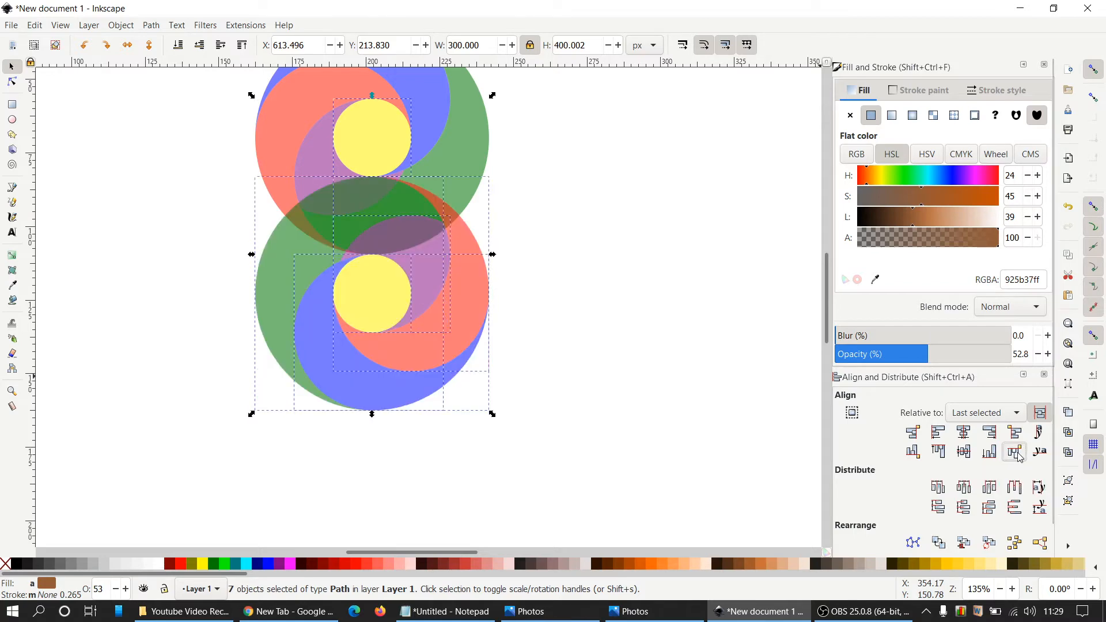
{"action": "scroll", "coordinate": [712, 404], "scroll_direction": "up", "scroll_amount": 2}
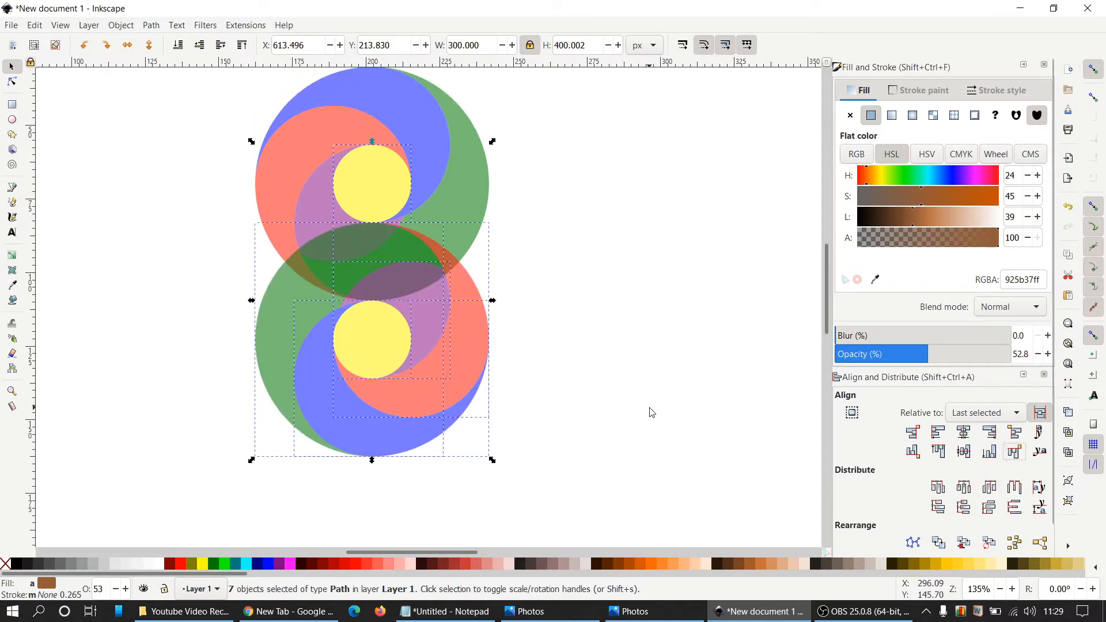
{"action": "scroll", "coordinate": [652, 410], "scroll_direction": "down", "scroll_amount": 5}
{"action": "scroll", "coordinate": [652, 409], "scroll_direction": "up", "scroll_amount": 2}
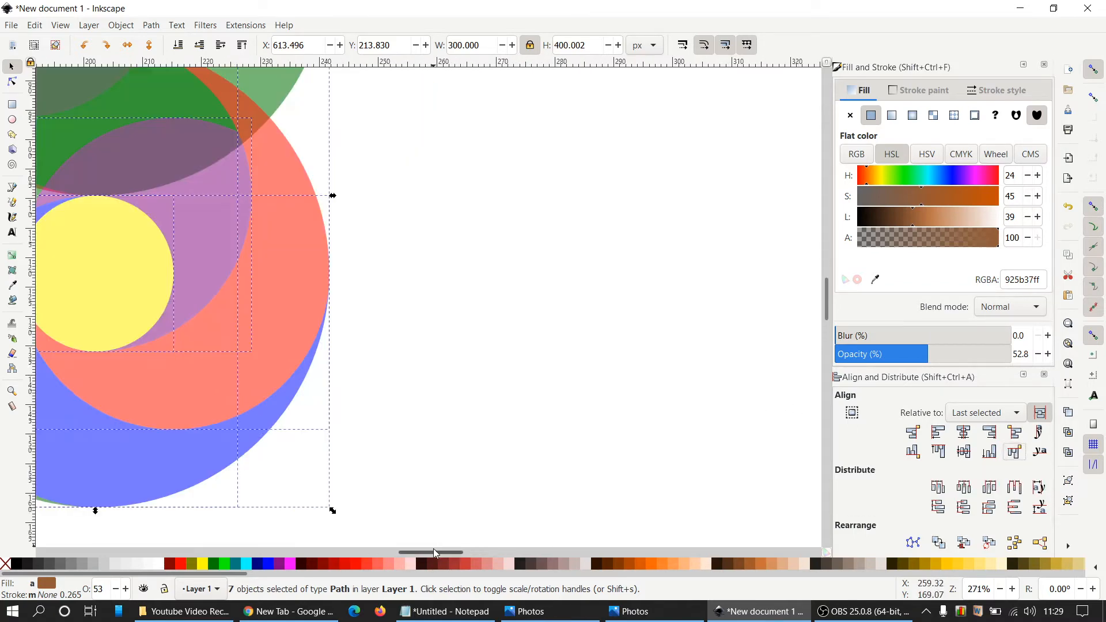
{"action": "left_click_drag", "start_coordinate": [433, 551], "coordinate": [417, 551]}
{"action": "scroll", "coordinate": [703, 416], "scroll_direction": "up", "scroll_amount": 3}
{"action": "scroll", "coordinate": [704, 416], "scroll_direction": "up", "scroll_amount": 5}
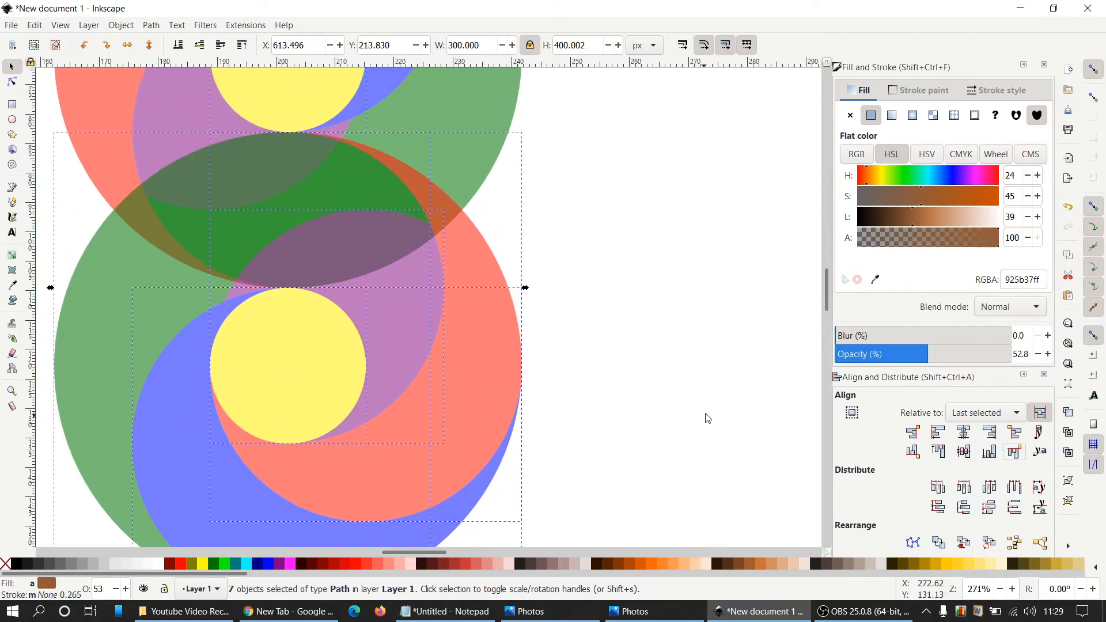
{"action": "scroll", "coordinate": [708, 412], "scroll_direction": "down", "scroll_amount": 1}
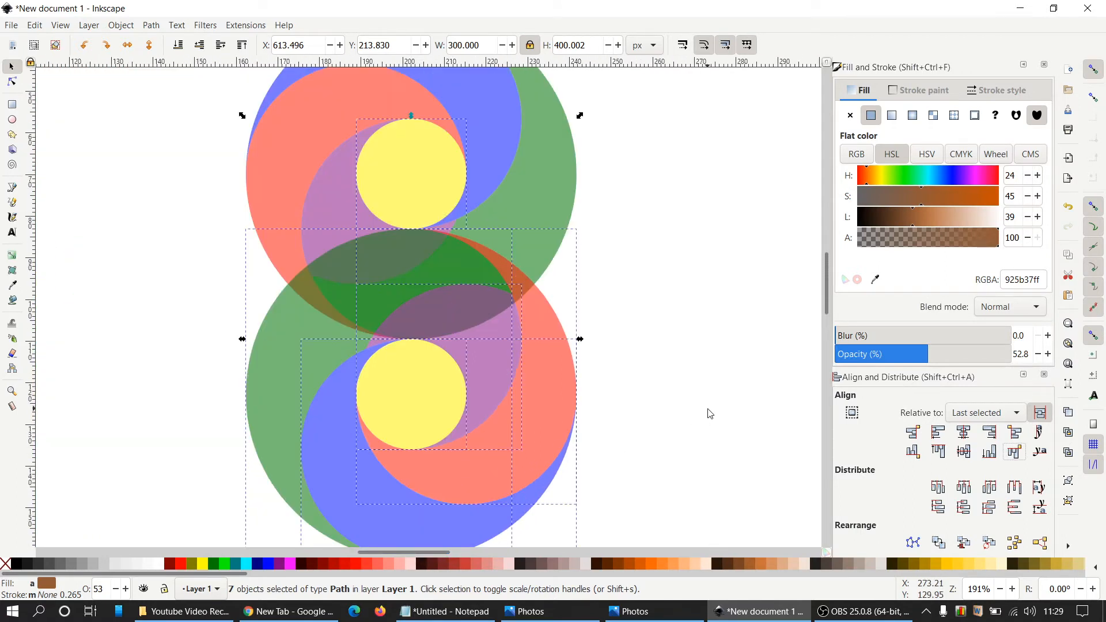
{"action": "left_click", "coordinate": [736, 376]}
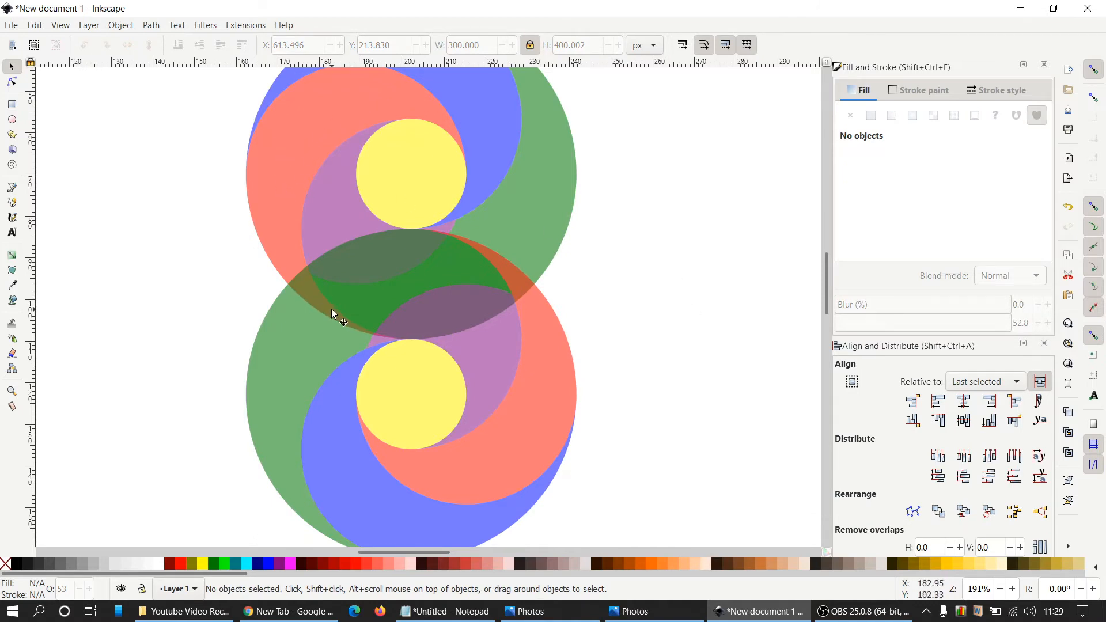
Duplicate the lower swirl's green shape and subtract the copy from the upper swirl's red shape with Difference
{"action": "left_click", "coordinate": [292, 365]}
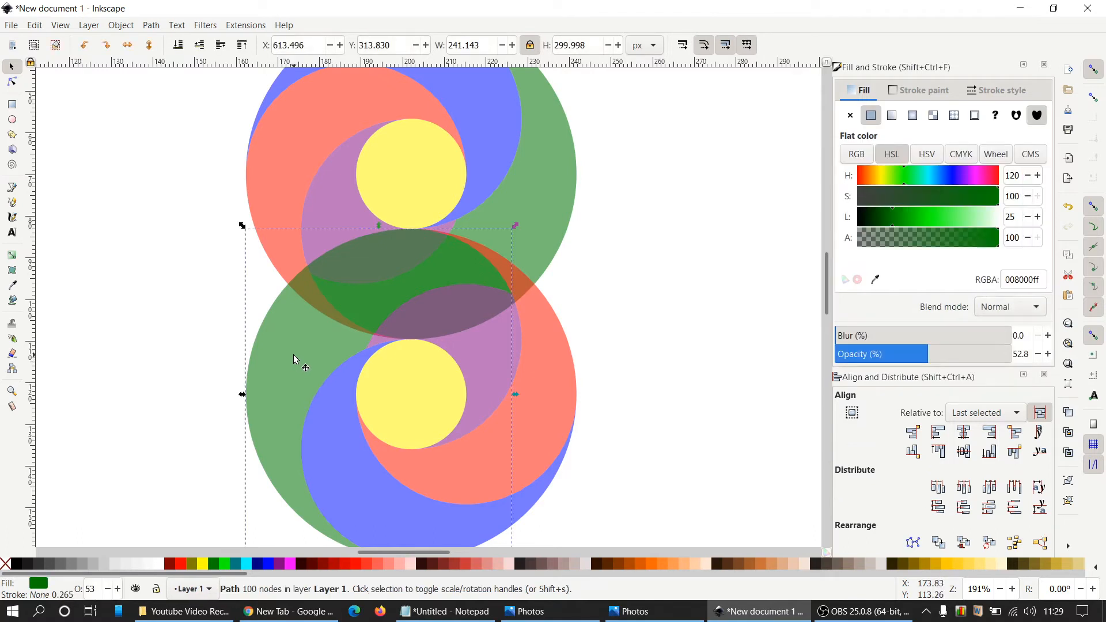
{"action": "right_click", "coordinate": [292, 355]}
{"action": "left_click", "coordinate": [321, 314]}
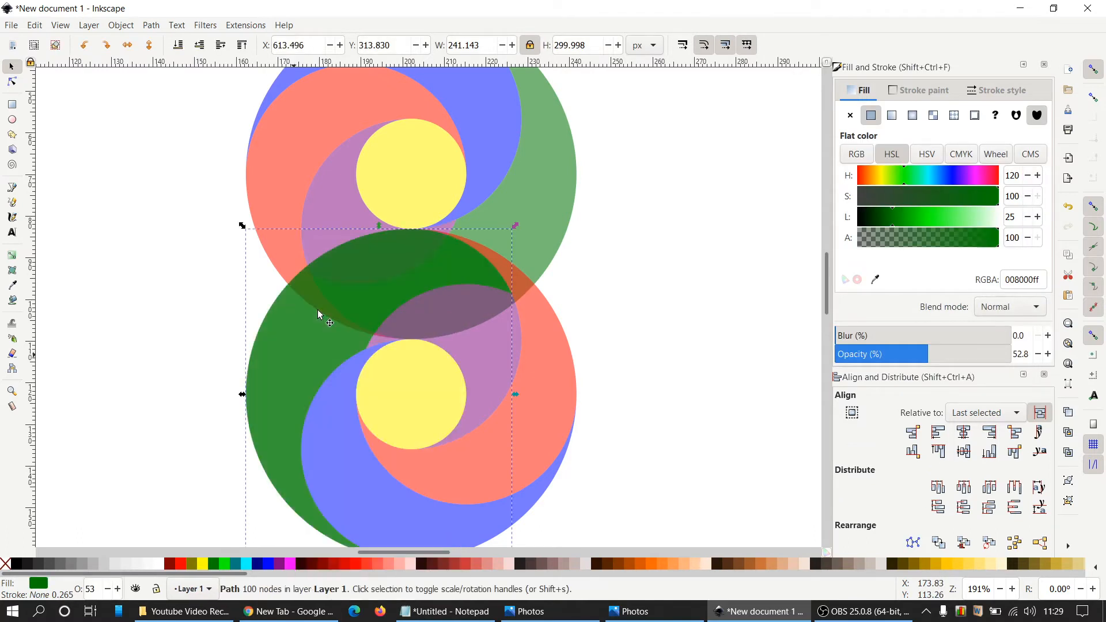
{"action": "left_click", "coordinate": [308, 126], "text": "shift"}
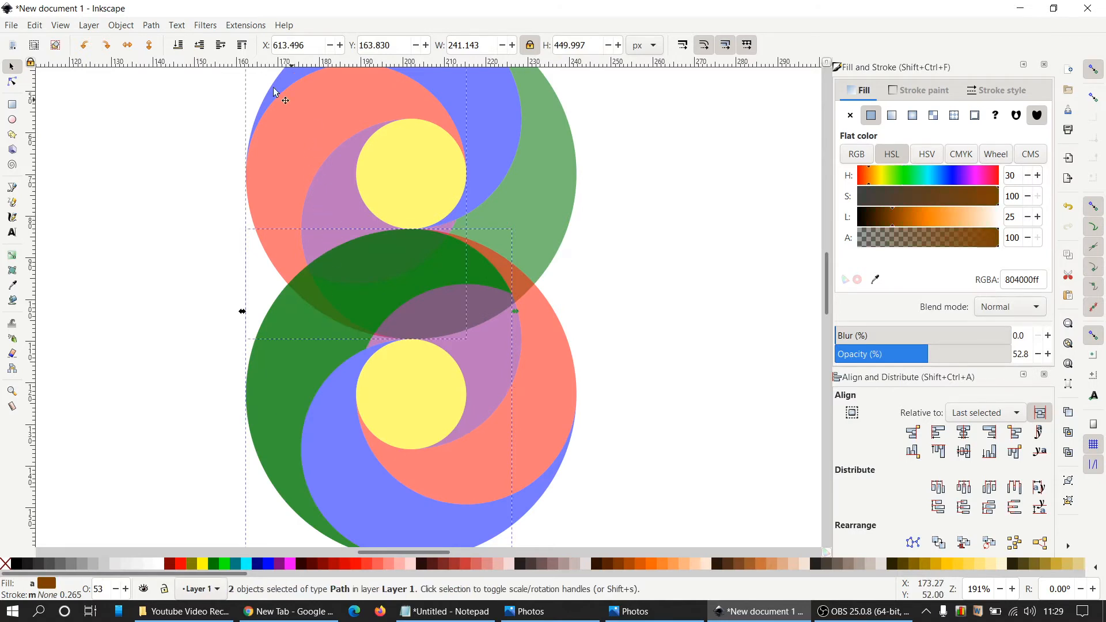
{"action": "left_click", "coordinate": [158, 26]}
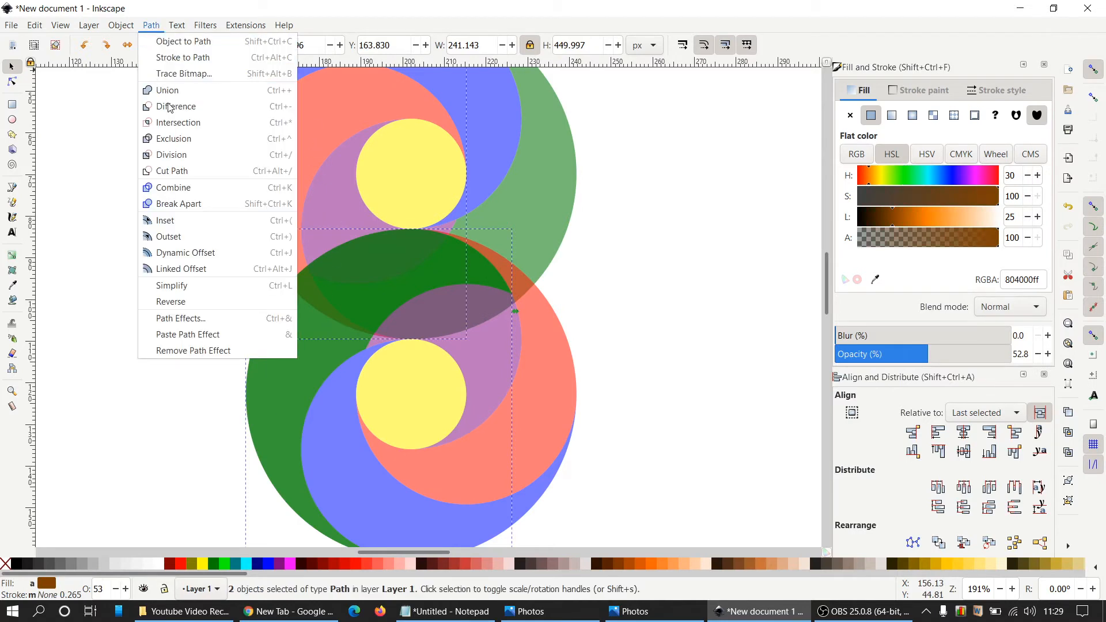
{"action": "left_click", "coordinate": [170, 107]}
Break apart the cut upper red shape and delete all its stray fragments, keeping only the large main piece
{"action": "left_click", "coordinate": [151, 26]}
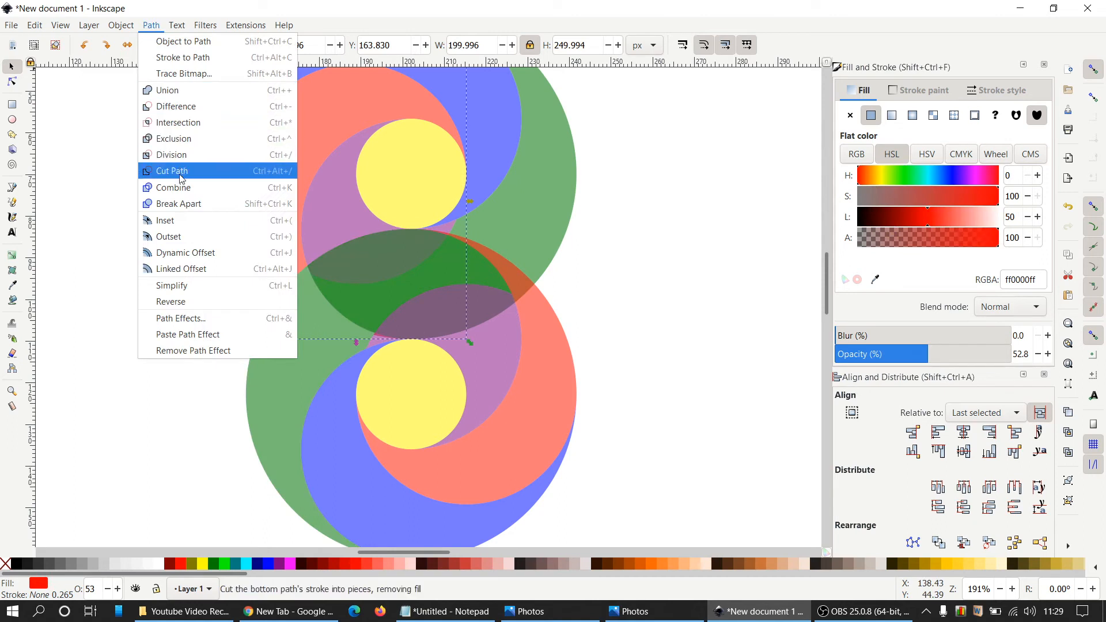
{"action": "left_click", "coordinate": [181, 205]}
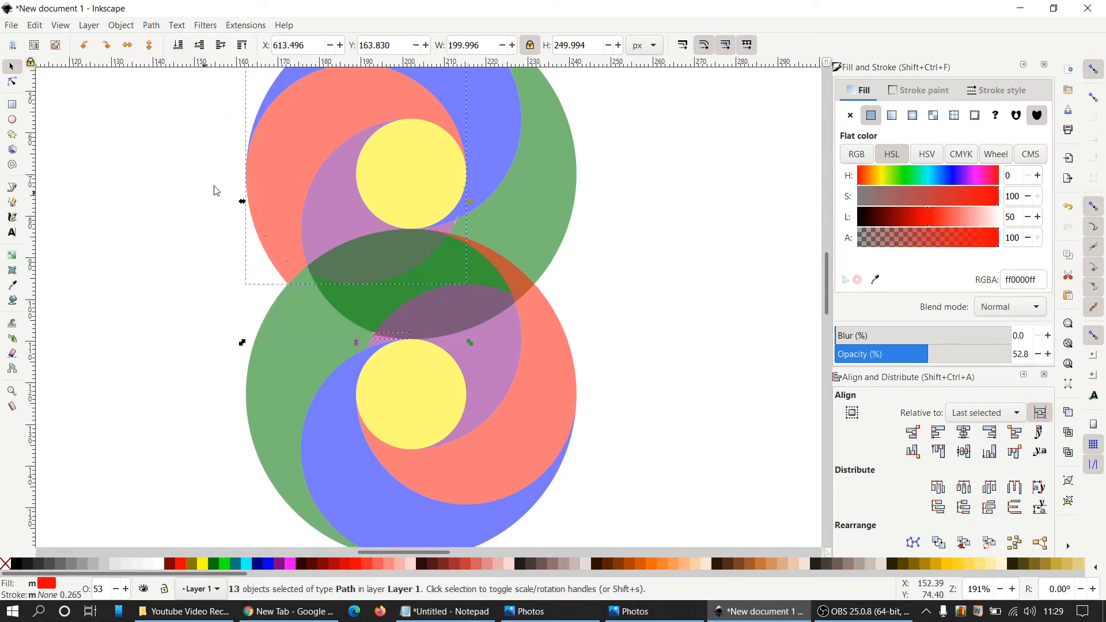
{"action": "left_click", "coordinate": [282, 135], "text": "shift"}
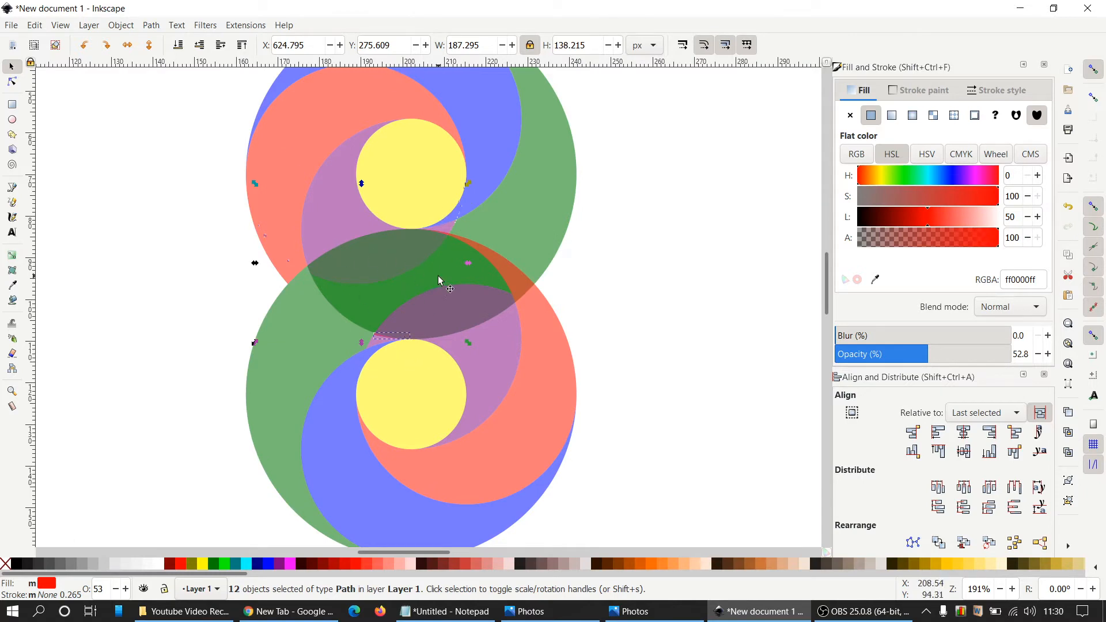
{"action": "key", "text": "Escape"}
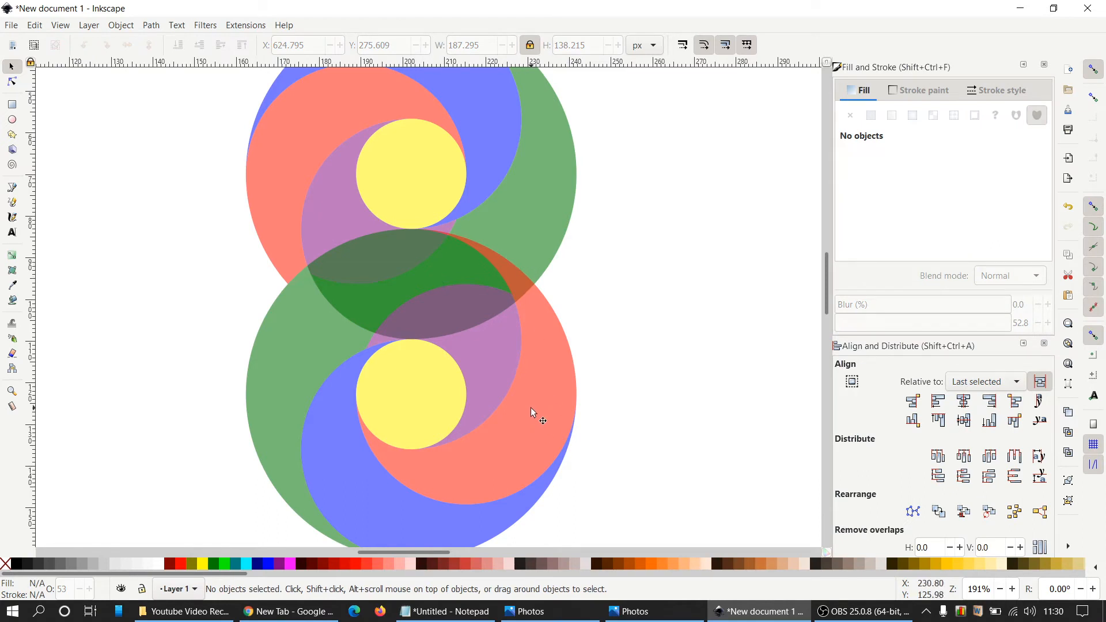
Duplicate the upper swirl's green shape and subtract the copy from the lower swirl's red shape with Difference
{"action": "left_click", "coordinate": [549, 183]}
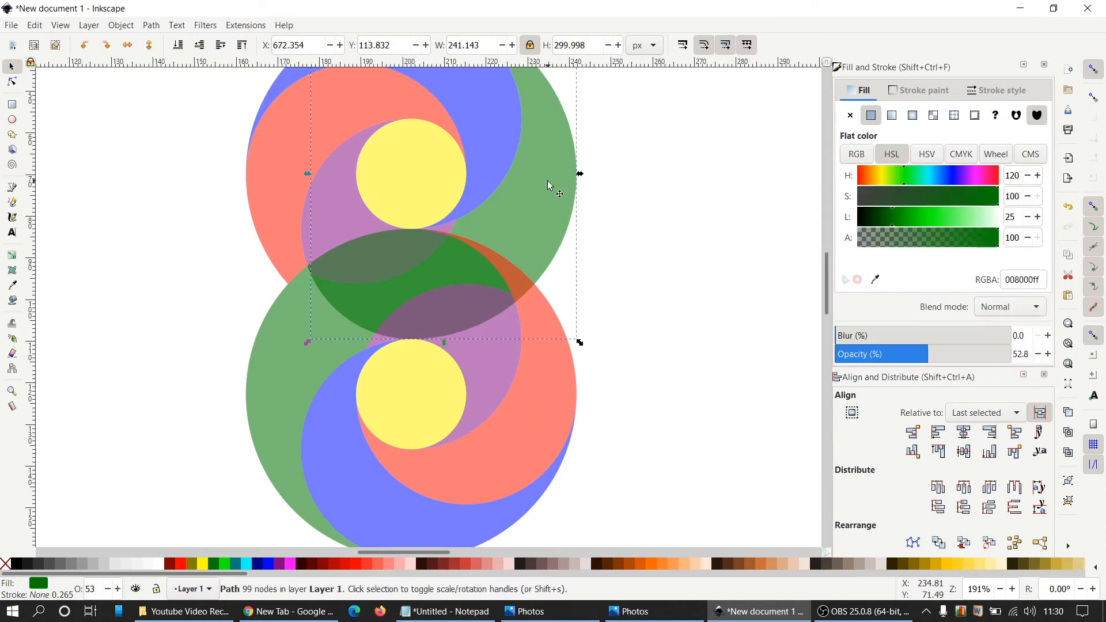
{"action": "right_click", "coordinate": [549, 184]}
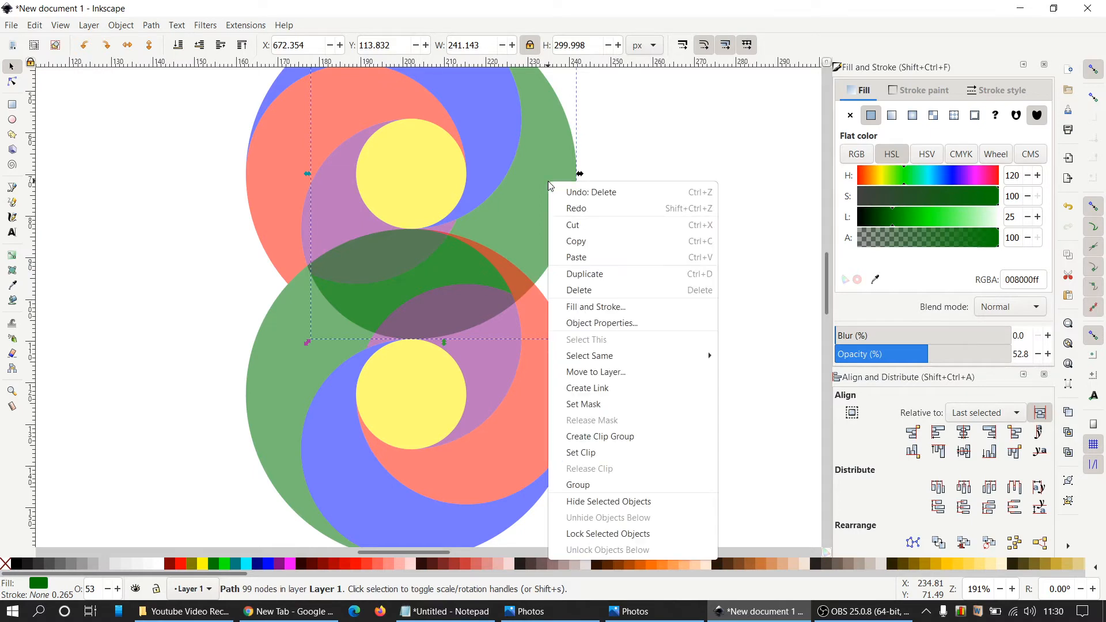
{"action": "left_click", "coordinate": [584, 275]}
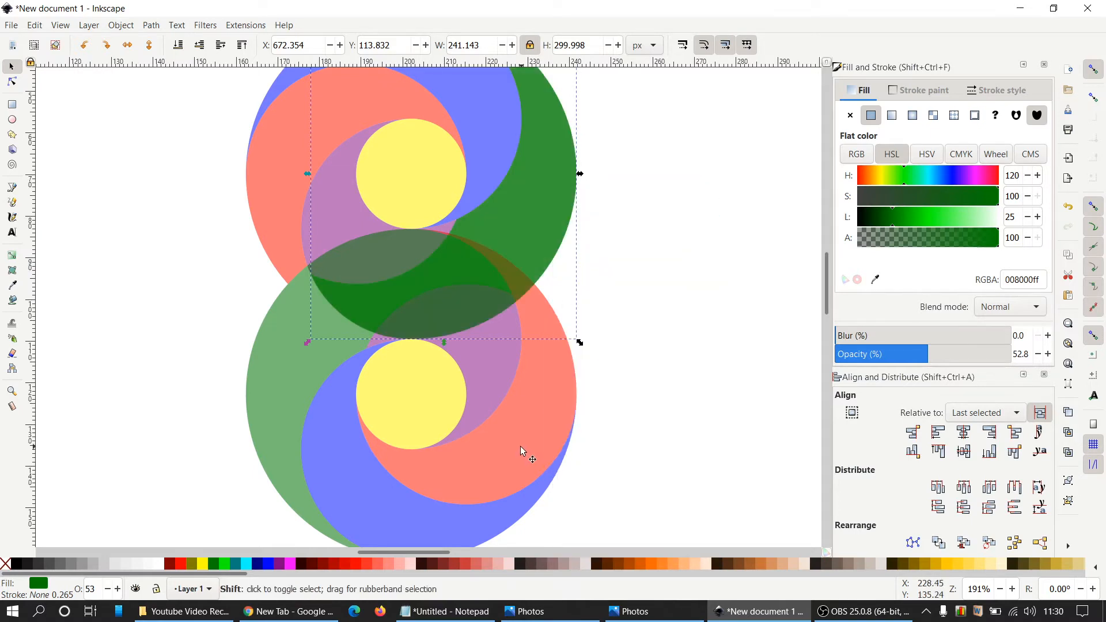
{"action": "left_click", "coordinate": [521, 447], "text": "shift"}
{"action": "left_click", "coordinate": [151, 26]}
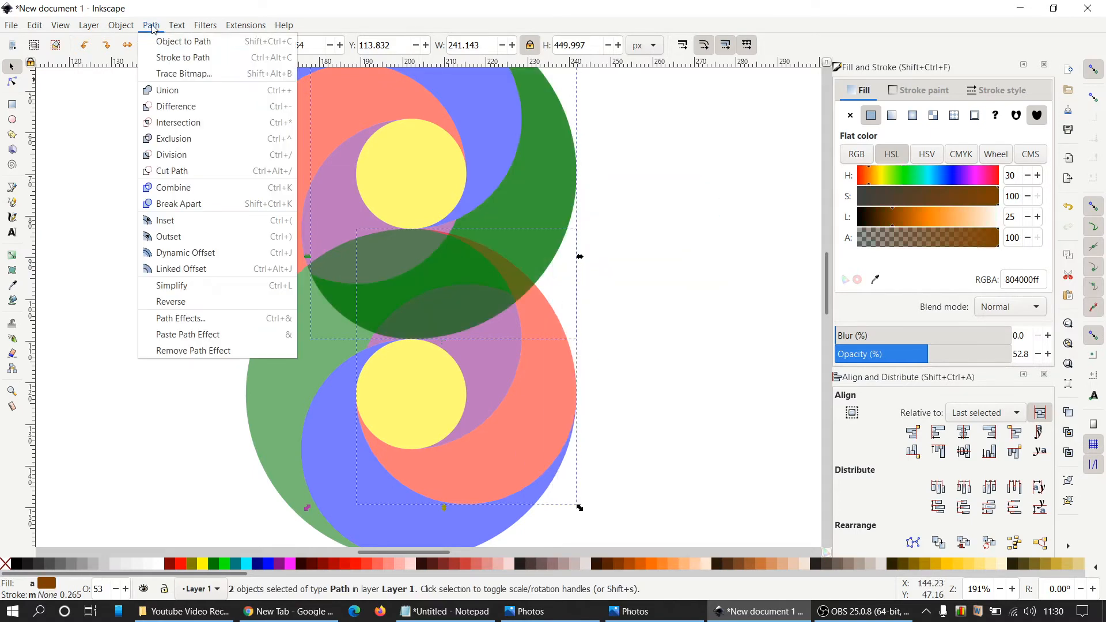
{"action": "left_click", "coordinate": [174, 106]}
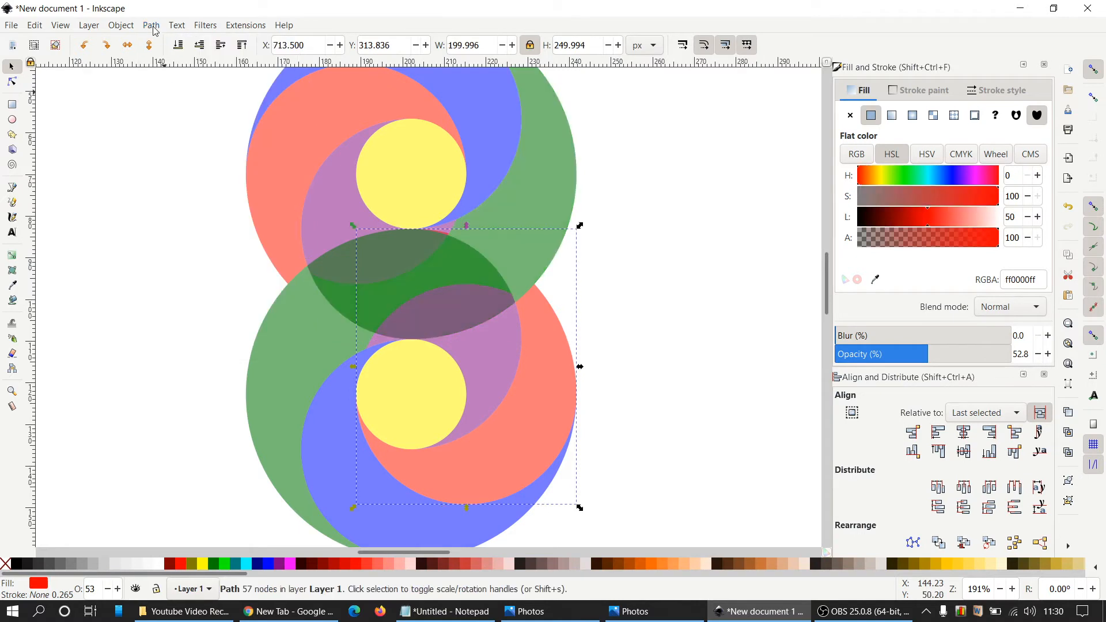
Break apart the cut lower red shape and delete all its stray fragments, keeping only the large main piece
{"action": "left_click", "coordinate": [152, 26]}
{"action": "left_click", "coordinate": [171, 203]}
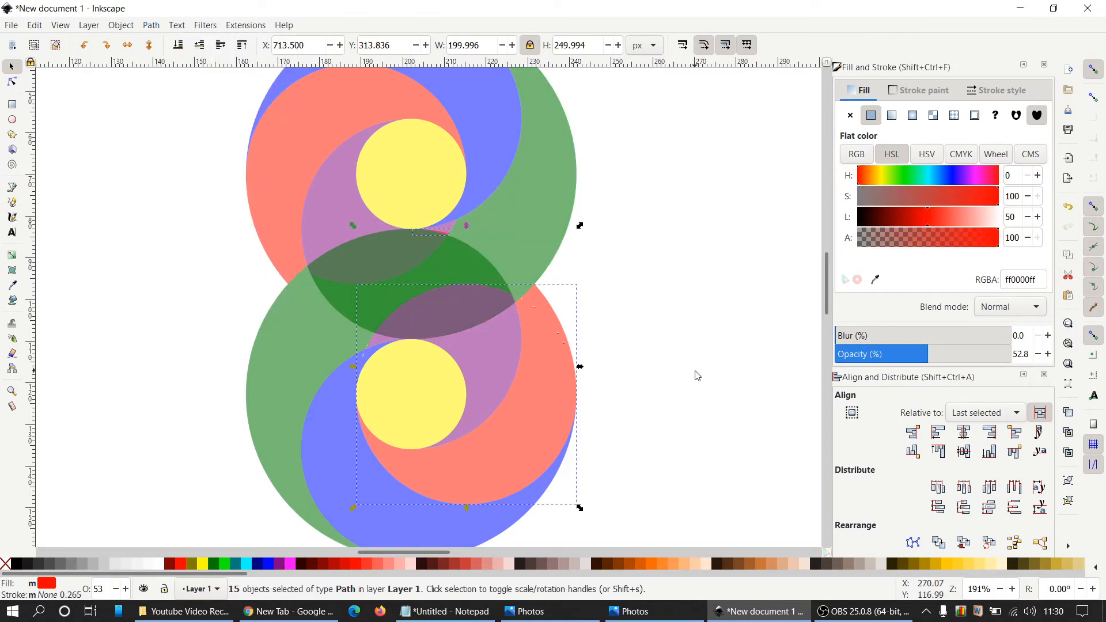
{"action": "left_click", "coordinate": [518, 441], "text": "shift"}
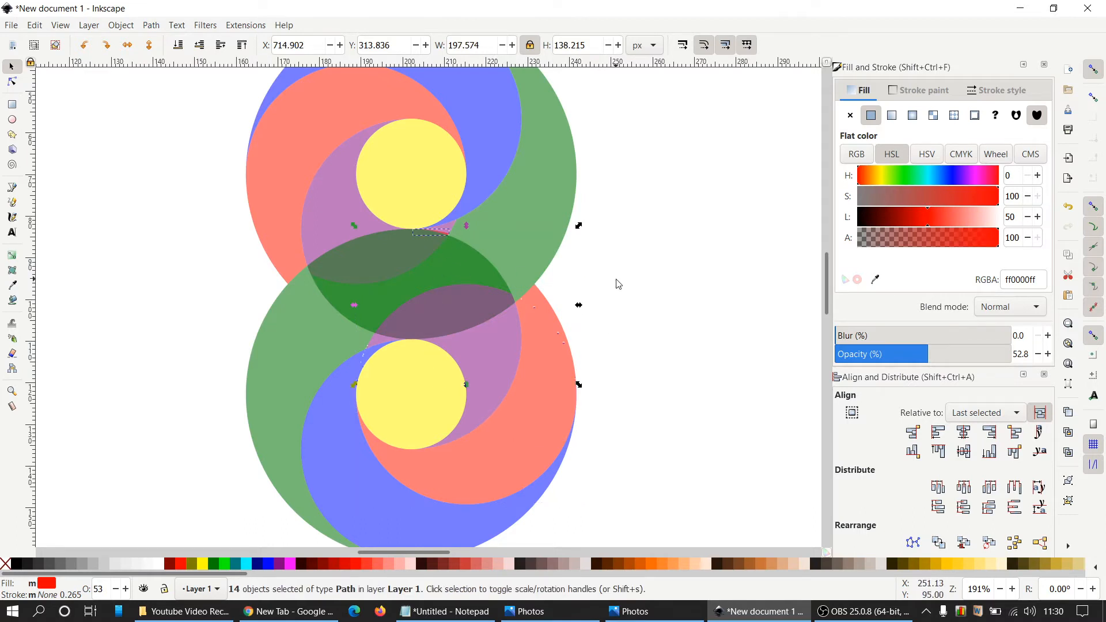
{"action": "key", "text": "Escape"}
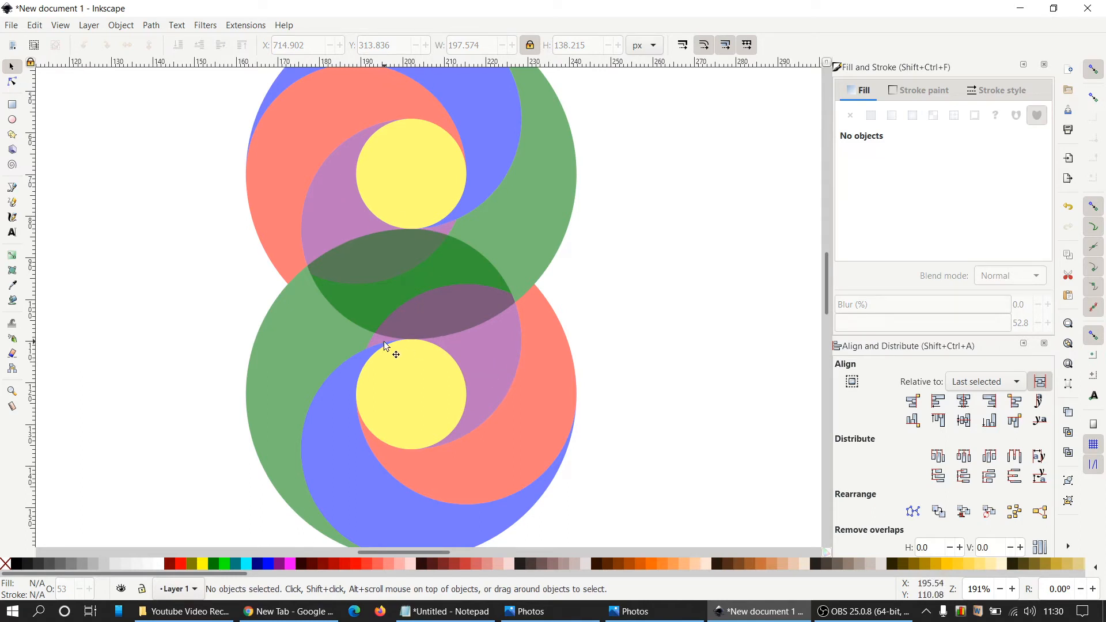
Duplicate the lower swirl's green shape and subtract the copy from the upper swirl's purple shape with Difference
{"action": "left_click", "coordinate": [313, 342]}
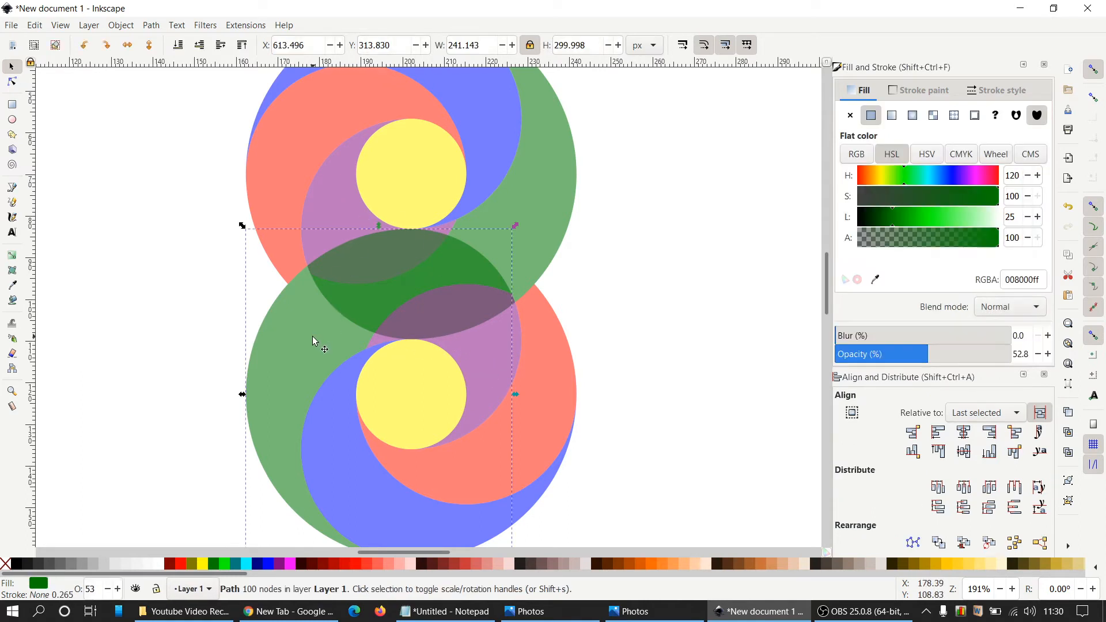
{"action": "right_click", "coordinate": [313, 336]}
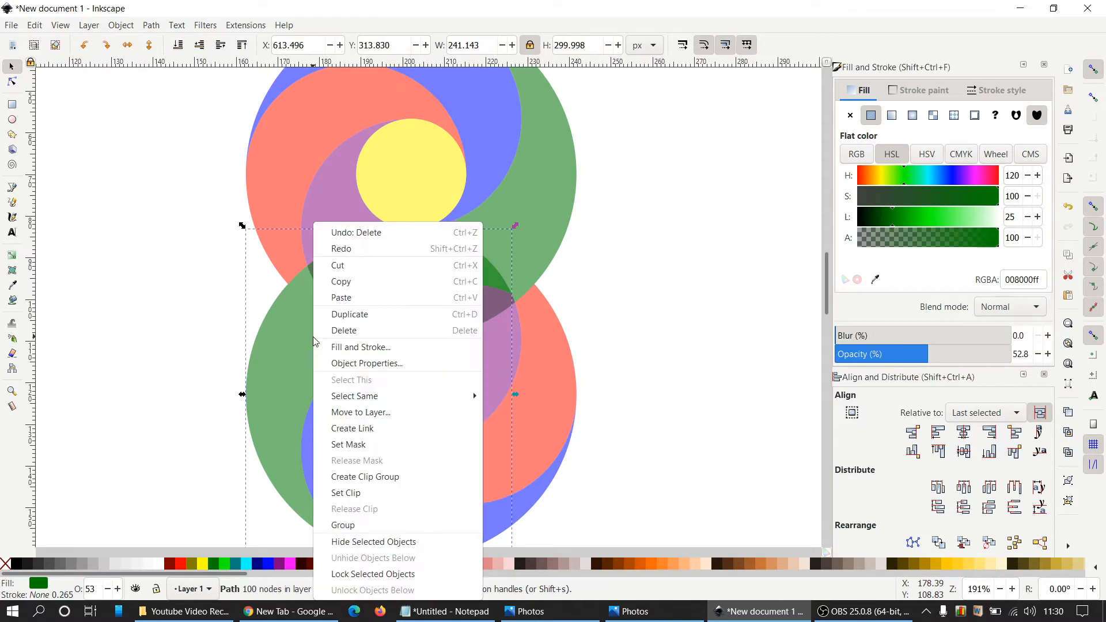
{"action": "left_click", "coordinate": [343, 314]}
{"action": "key", "text": "shift"}
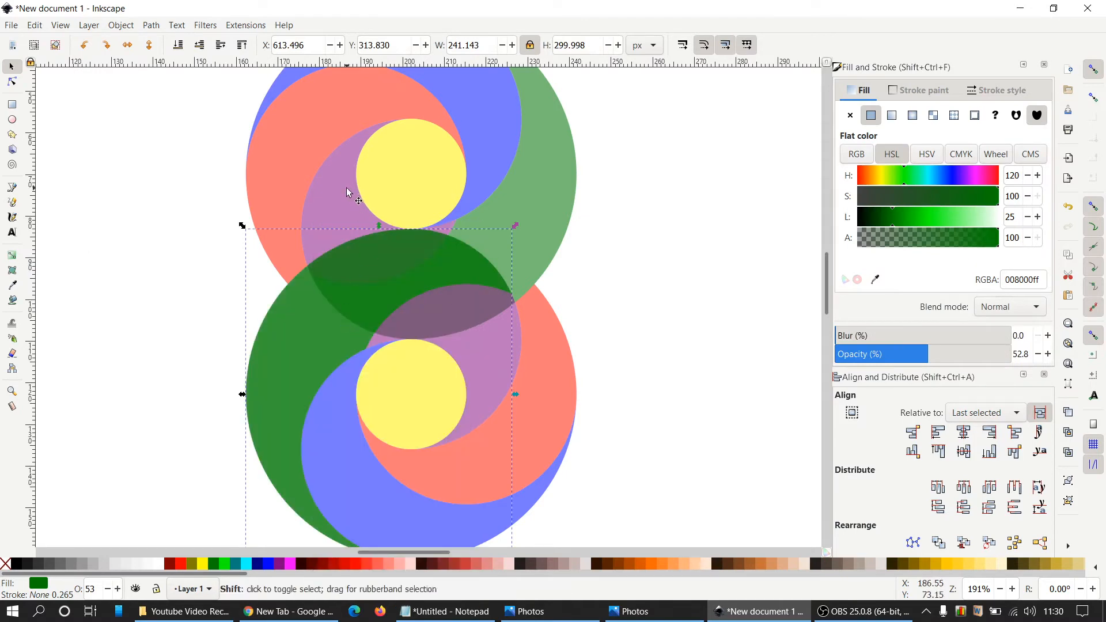
{"action": "left_click", "coordinate": [347, 187], "text": "shift"}
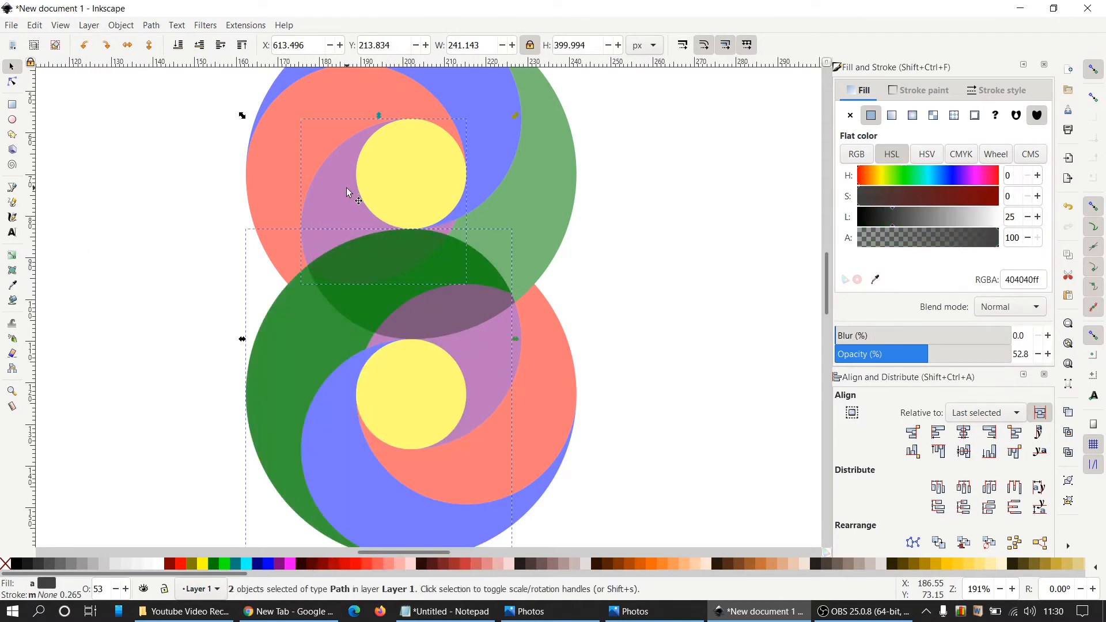
{"action": "left_click", "coordinate": [162, 29]}
{"action": "left_click", "coordinate": [176, 106]}
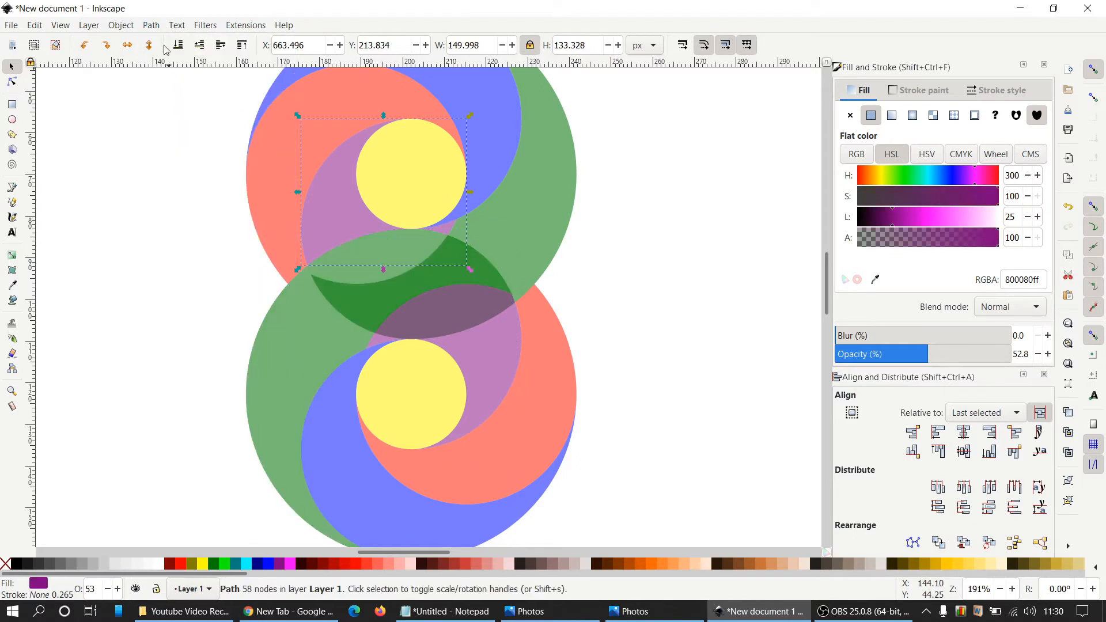
Break apart the cut upper purple shape and delete its stray fragments, keeping the main piece and the small sliver below the yellow circle
{"action": "left_click", "coordinate": [157, 27]}
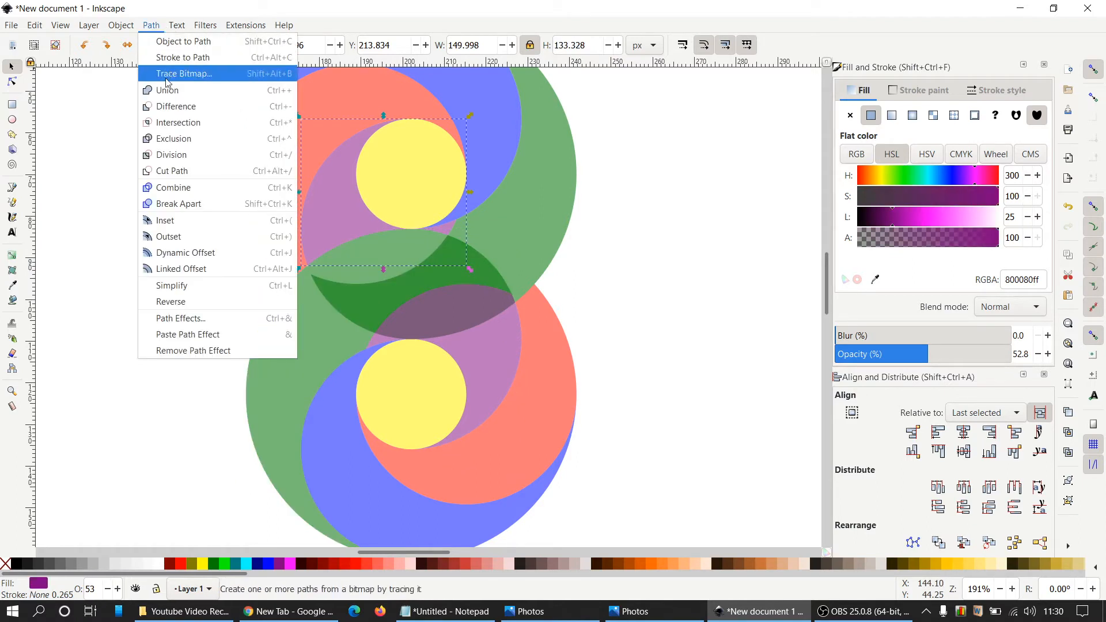
{"action": "left_click", "coordinate": [178, 206]}
{"action": "scroll", "coordinate": [427, 245], "scroll_direction": "up", "scroll_amount": 2, "text": "ctrl"}
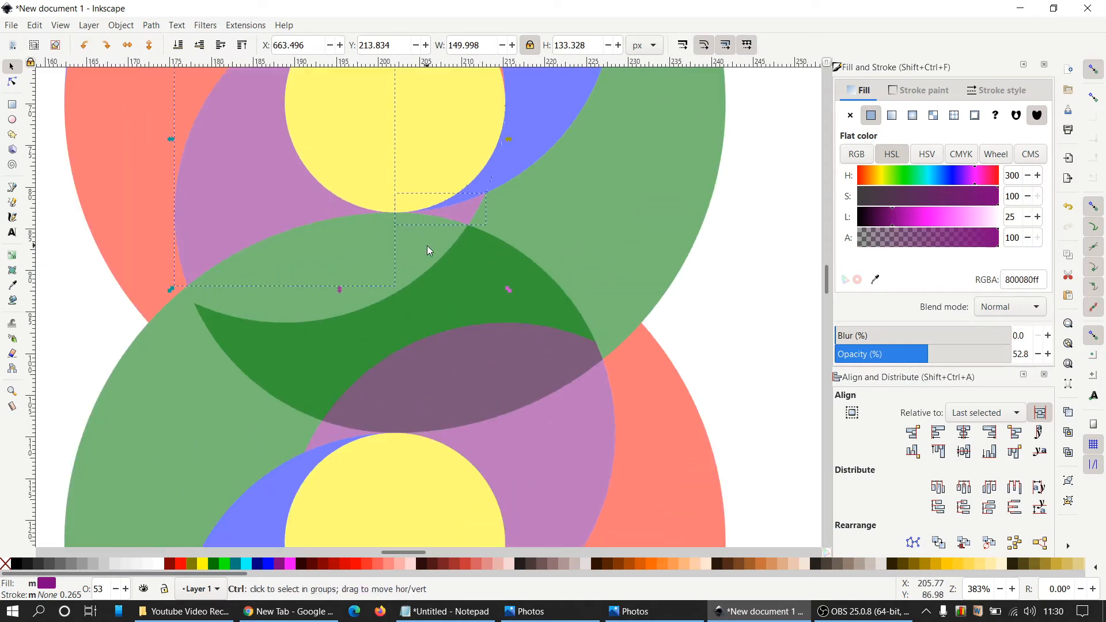
{"action": "left_click", "coordinate": [466, 216], "text": "shift"}
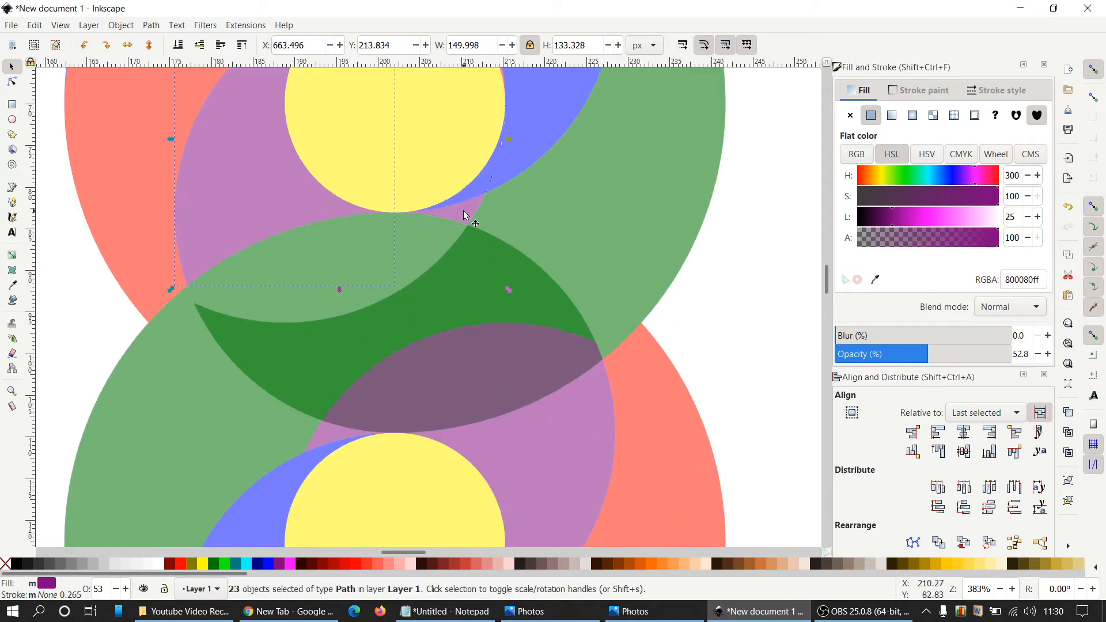
{"action": "left_click", "coordinate": [298, 179], "text": "shift"}
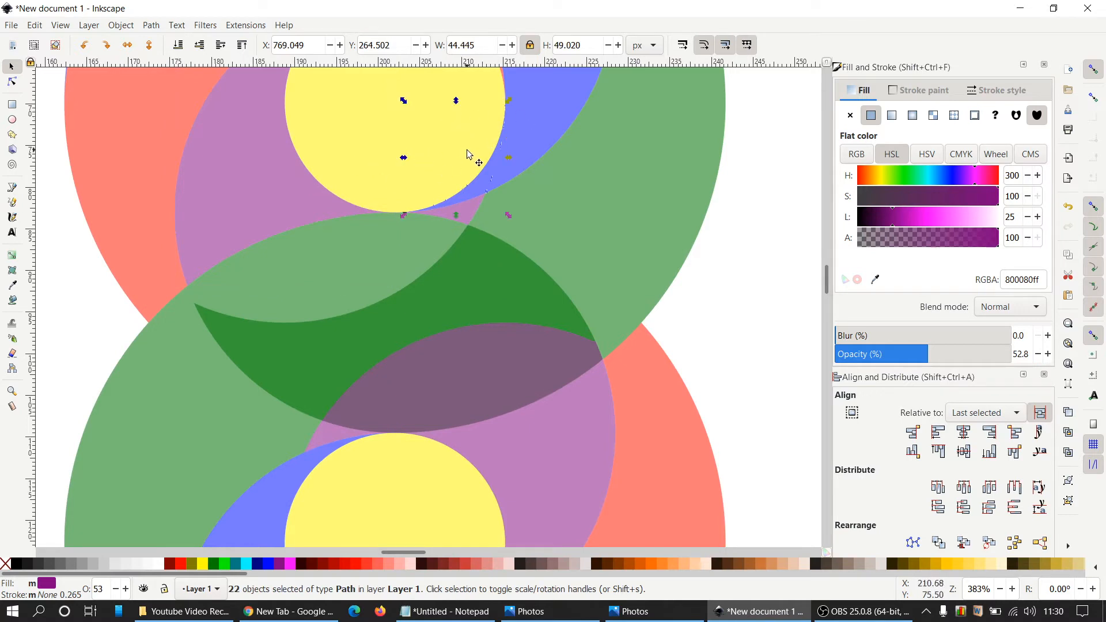
{"action": "key", "text": "Escape"}
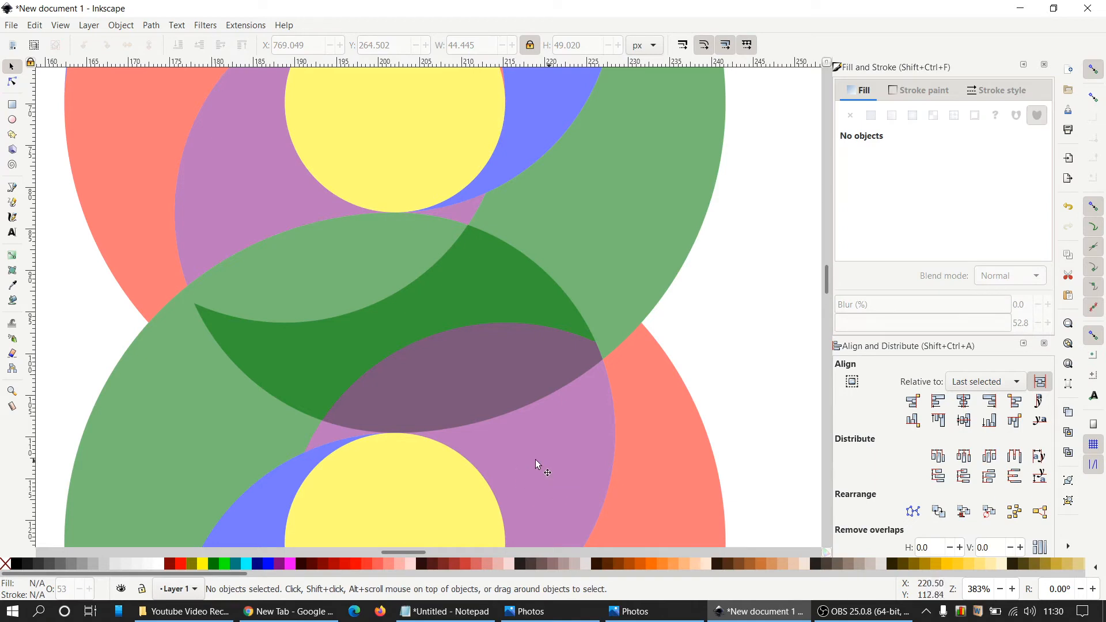
Duplicate the upper swirl's green shape and subtract the copy from the lower swirl's purple shape with Difference
{"action": "left_click", "coordinate": [632, 197]}
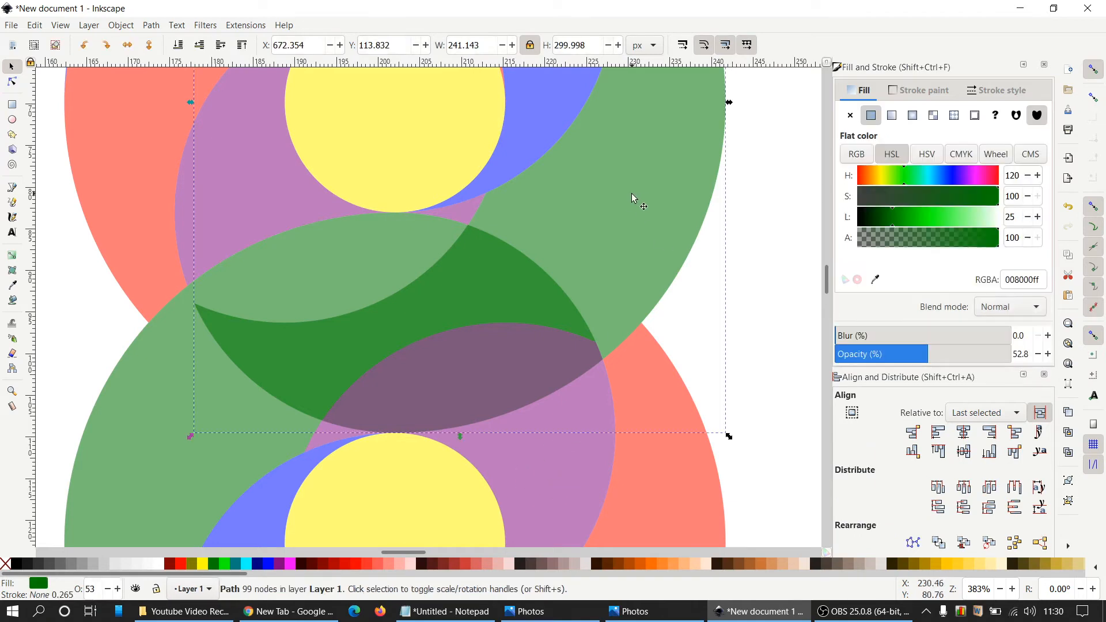
{"action": "right_click", "coordinate": [632, 197]}
{"action": "left_click", "coordinate": [668, 284]}
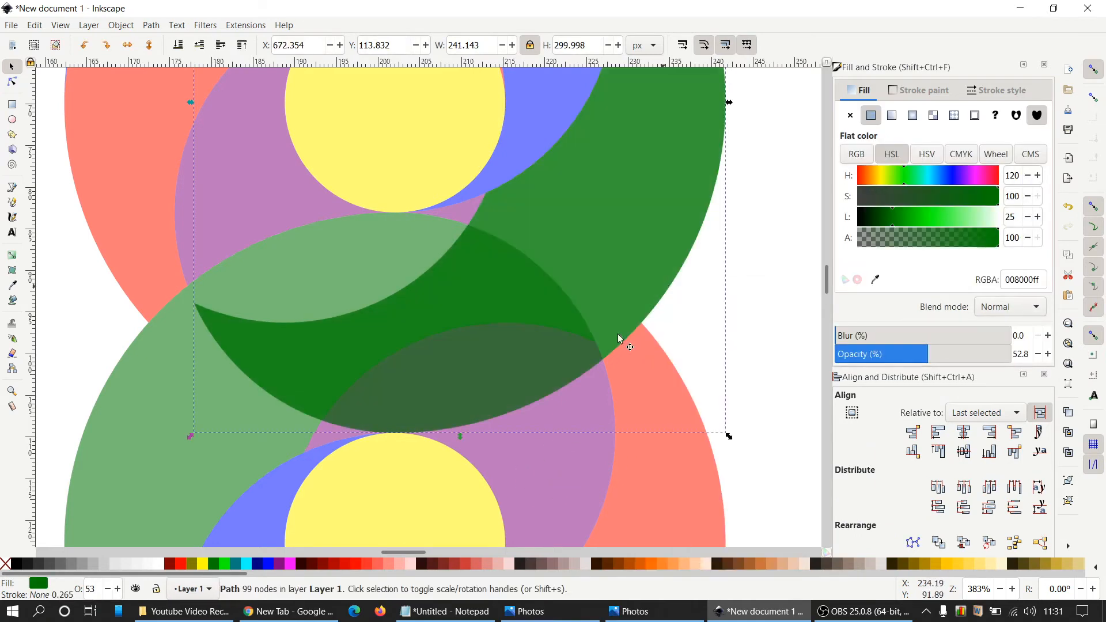
{"action": "left_click", "coordinate": [538, 468], "text": "shift"}
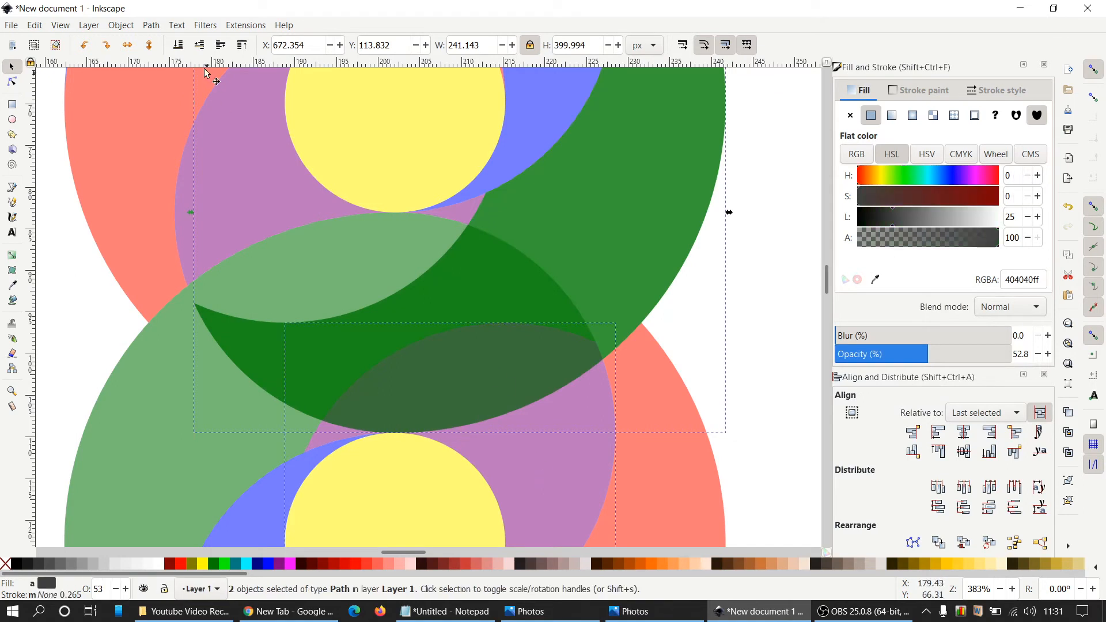
{"action": "left_click", "coordinate": [152, 26]}
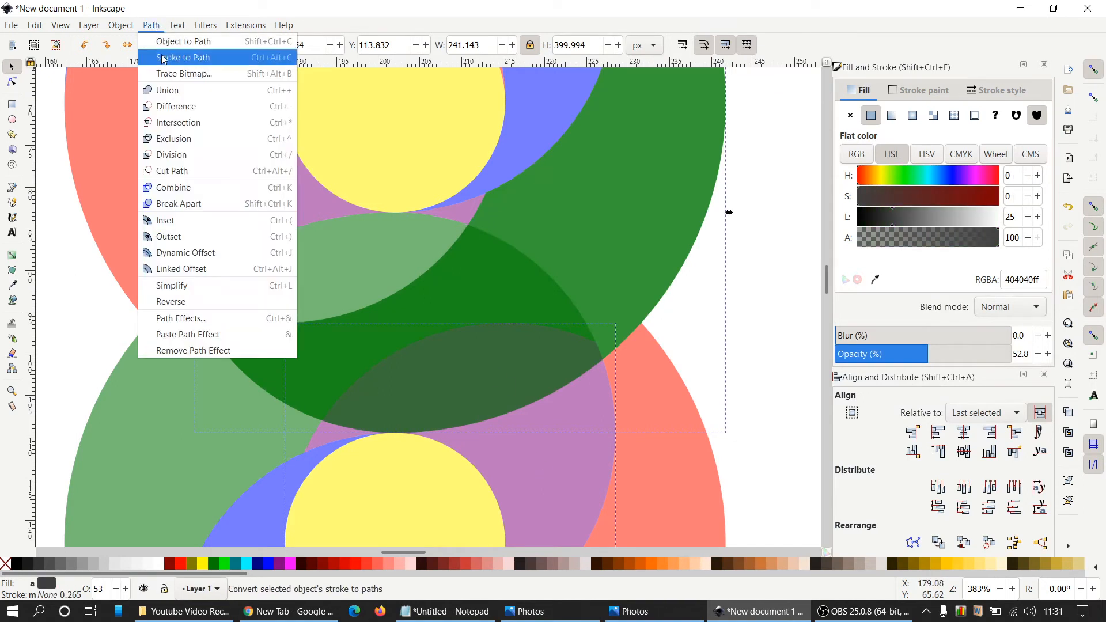
{"action": "left_click", "coordinate": [173, 104]}
Break apart the cut lower purple shape and delete its stray fragments, keeping the main piece and the small sliver above the yellow circle
{"action": "left_click", "coordinate": [151, 25]}
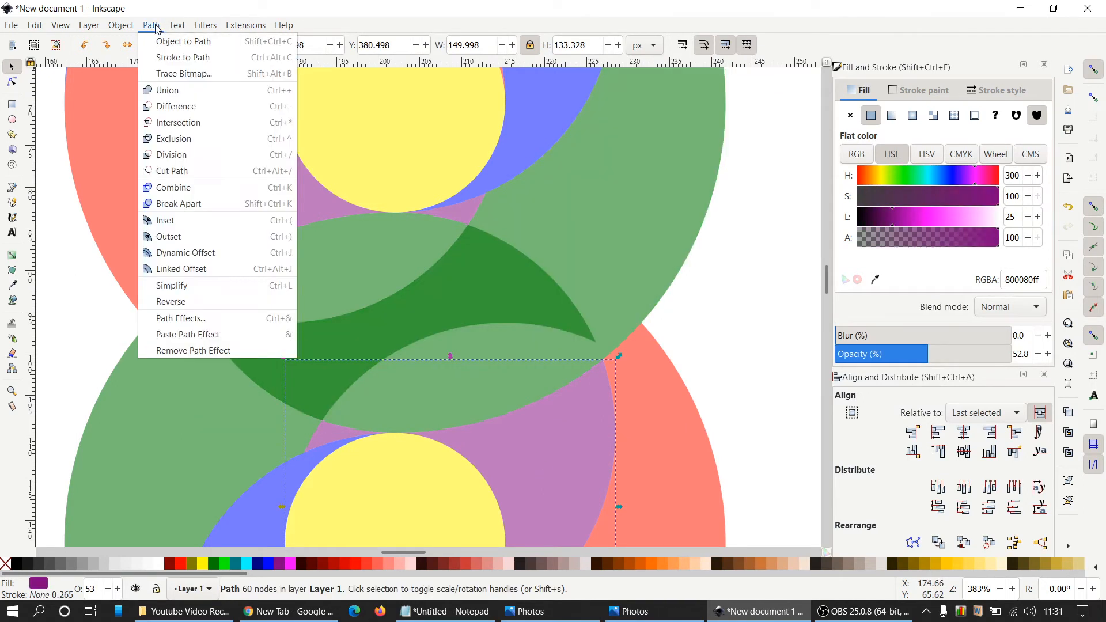
{"action": "left_click", "coordinate": [184, 205]}
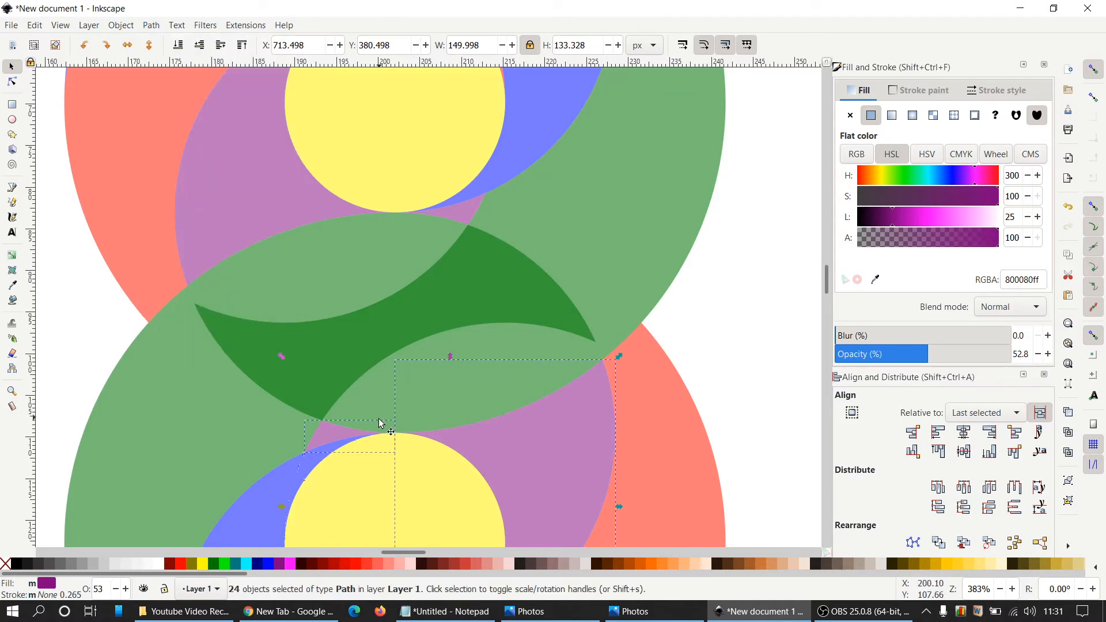
{"action": "left_click", "coordinate": [328, 437], "text": "shift"}
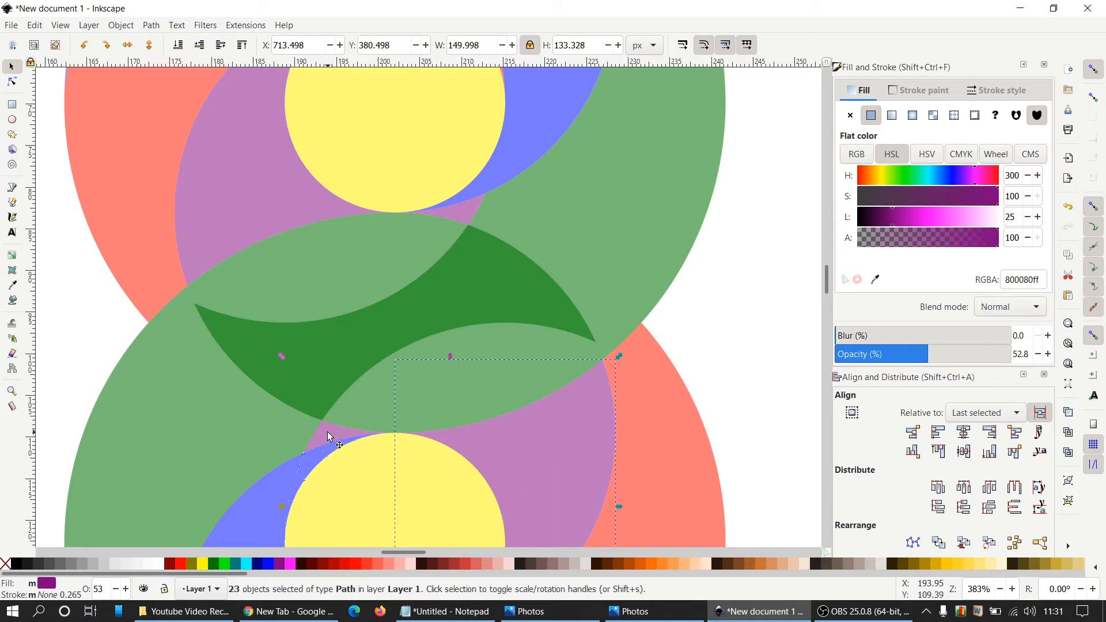
{"action": "left_click", "coordinate": [551, 479], "text": "shift"}
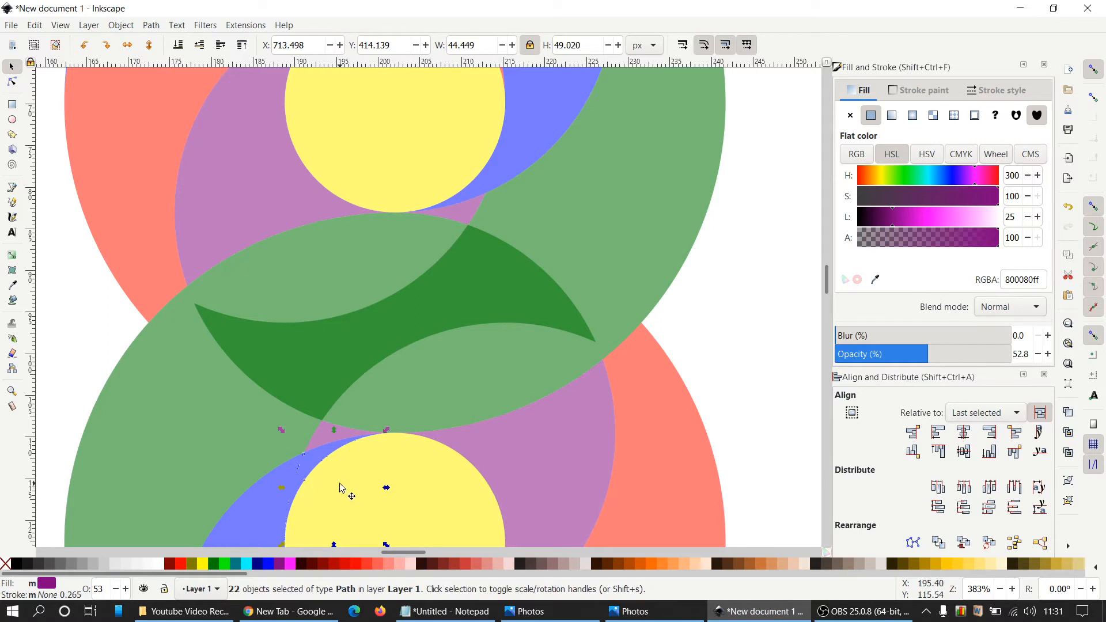
{"action": "key", "text": "Escape"}
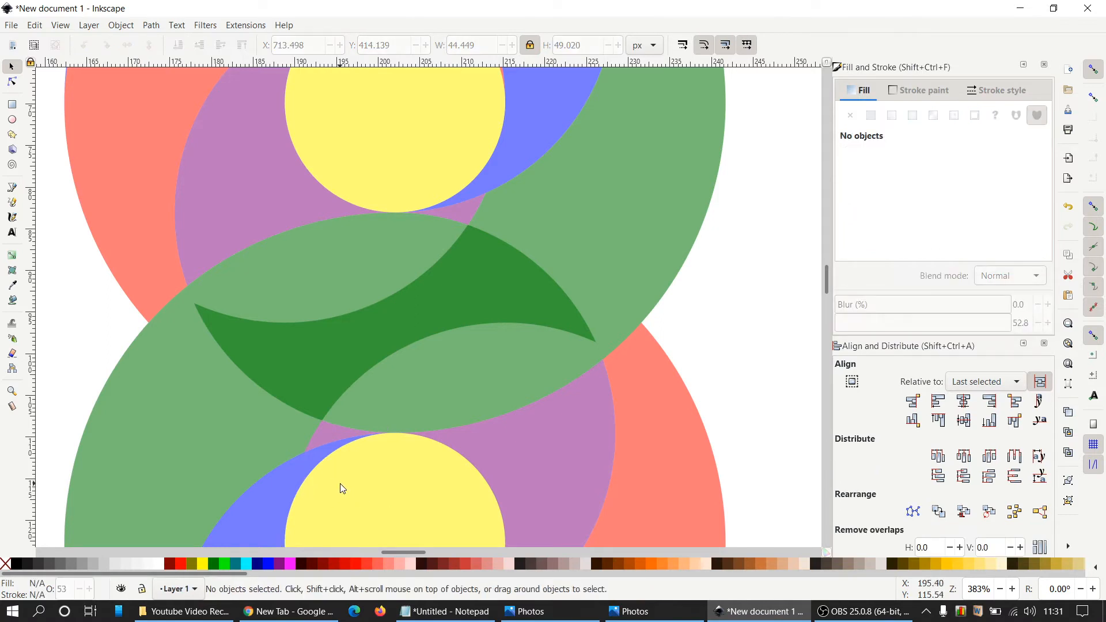
Merge the small purple sliver below the upper yellow circle into the upper swirl's green shape with Union
{"action": "scroll", "coordinate": [777, 383], "scroll_direction": "down", "scroll_amount": 1, "text": "ctrl"}
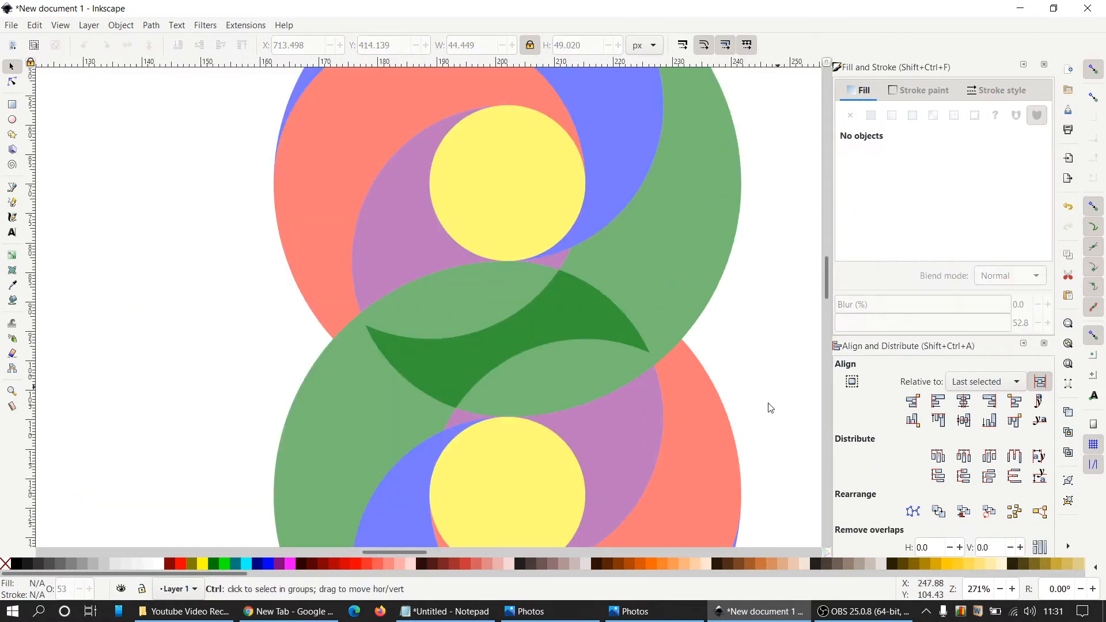
{"action": "left_click_drag", "start_coordinate": [421, 550], "coordinate": [435, 549]}
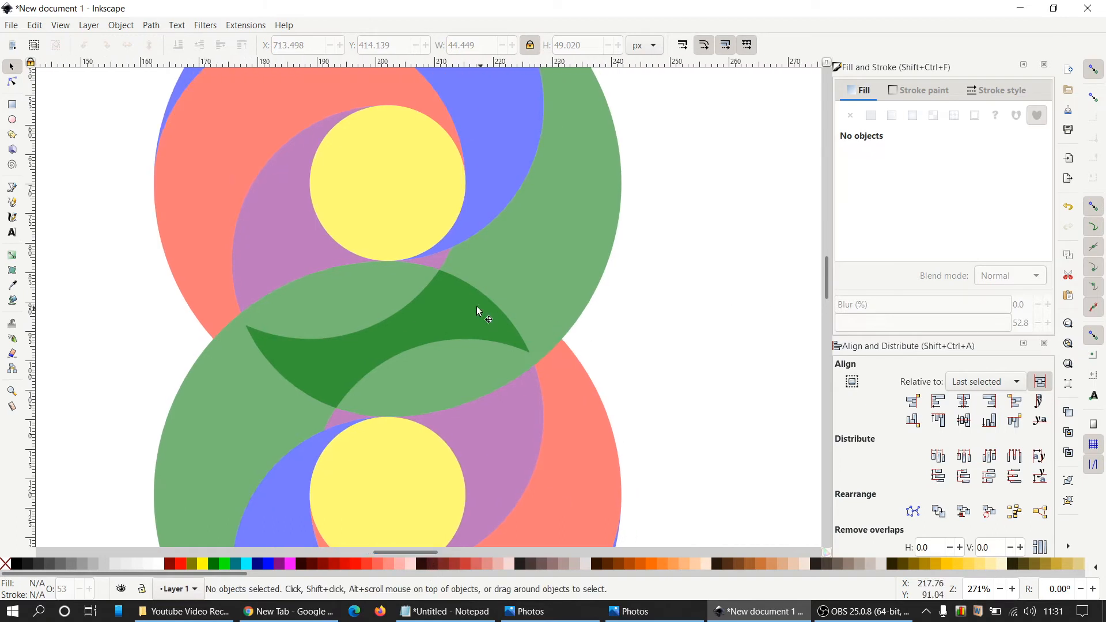
{"action": "left_click", "coordinate": [439, 260]}
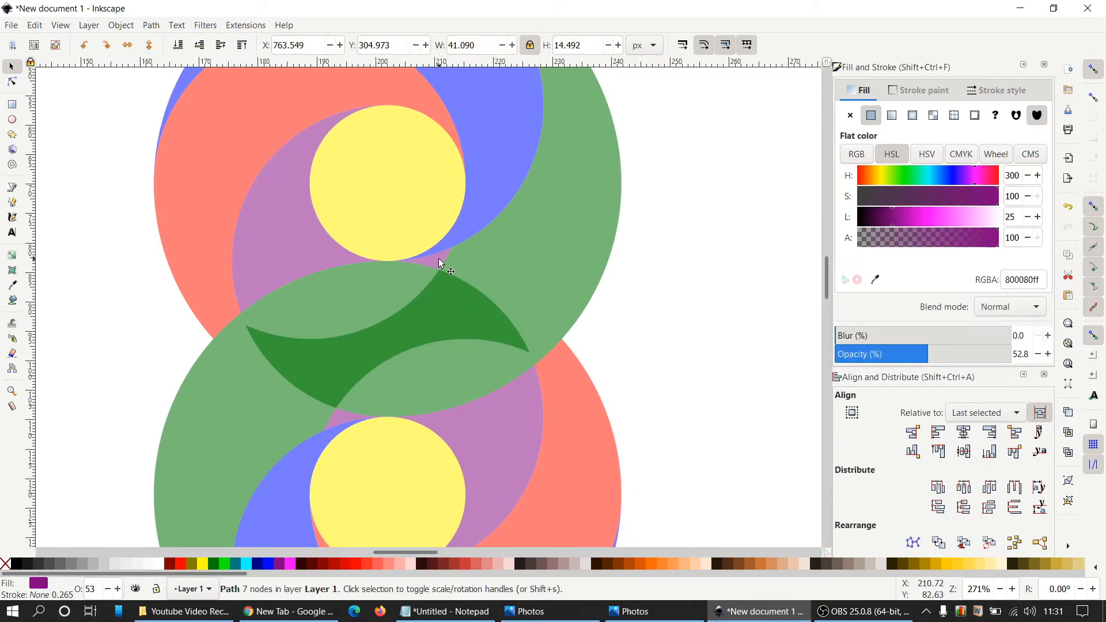
{"action": "left_click", "coordinate": [558, 203], "text": "shift"}
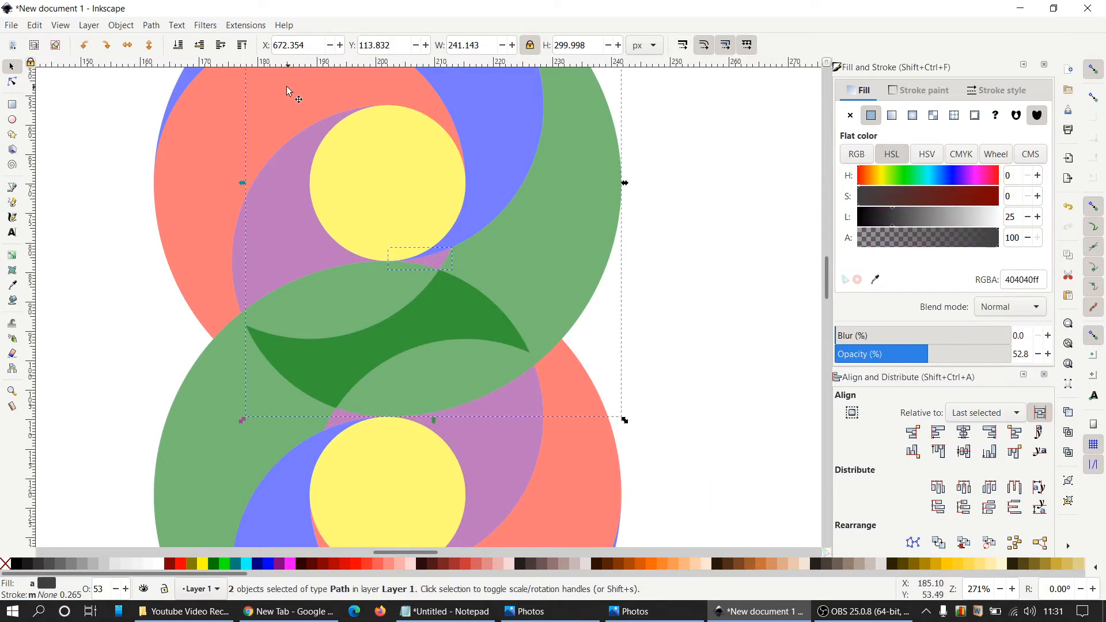
{"action": "left_click", "coordinate": [151, 25]}
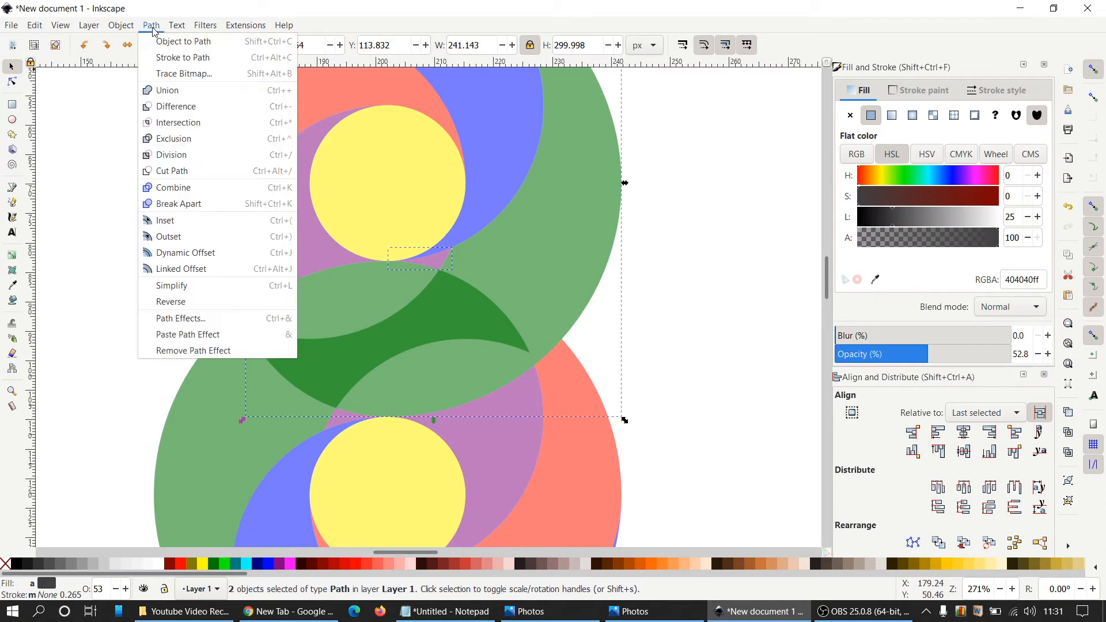
{"action": "left_click", "coordinate": [174, 95]}
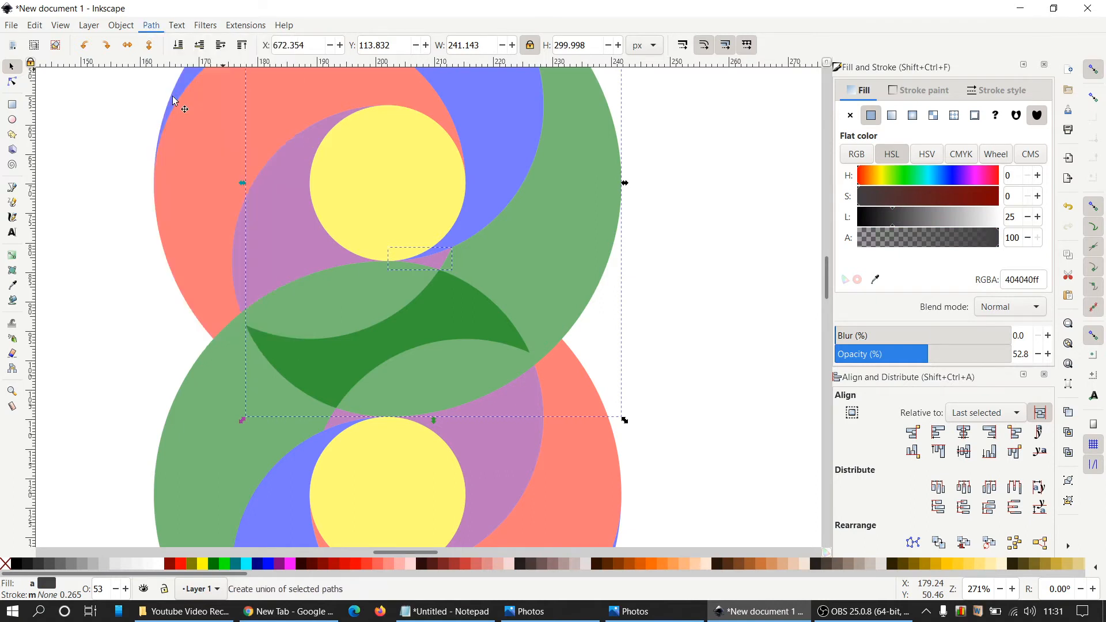
Merge the small purple sliver above the lower yellow circle into the lower swirl's green shape with Union
{"action": "left_click", "coordinate": [343, 425]}
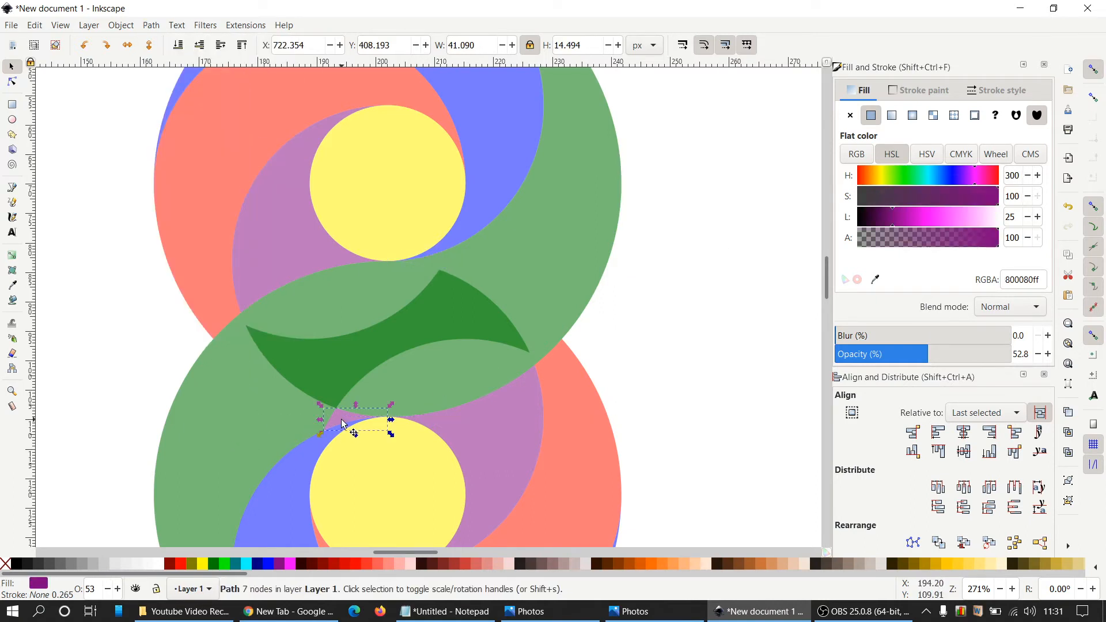
{"action": "left_click", "coordinate": [200, 455], "text": "shift"}
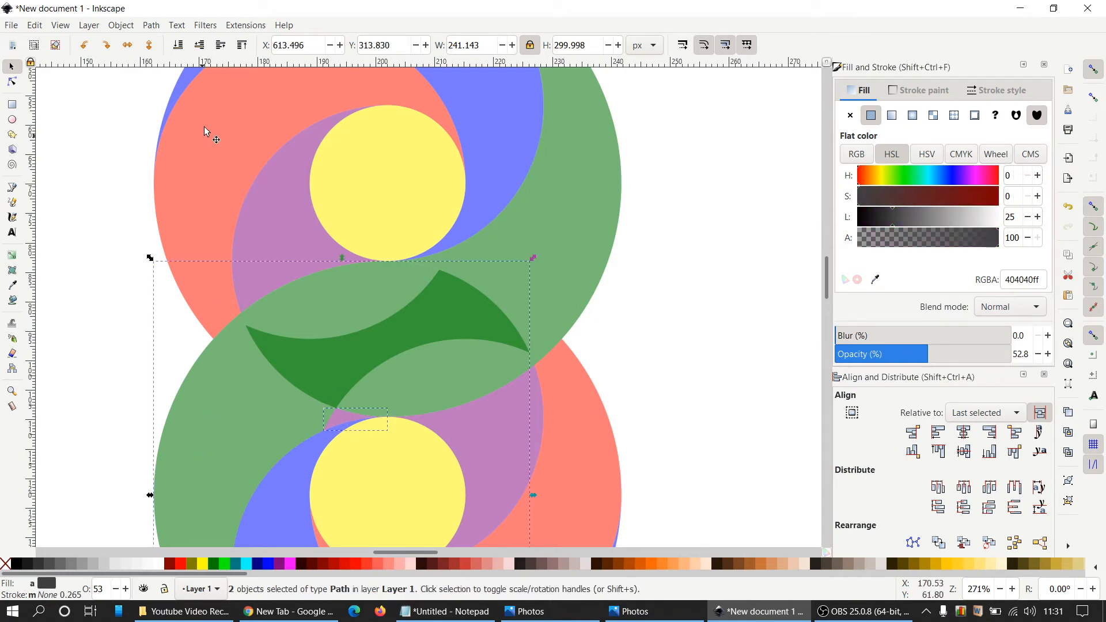
{"action": "left_click", "coordinate": [151, 26]}
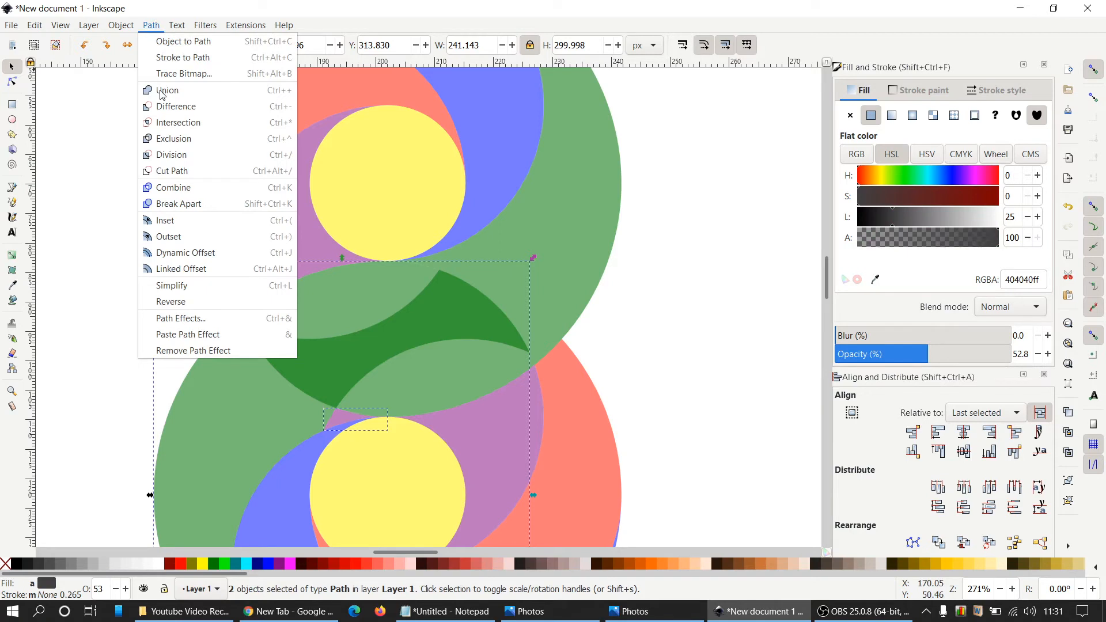
{"action": "left_click", "coordinate": [161, 92]}
{"action": "left_click", "coordinate": [742, 284]}
Select all six shapes of the lower swirl and flip them horizontally
{"action": "scroll", "coordinate": [743, 285], "scroll_direction": "down", "scroll_amount": 2}
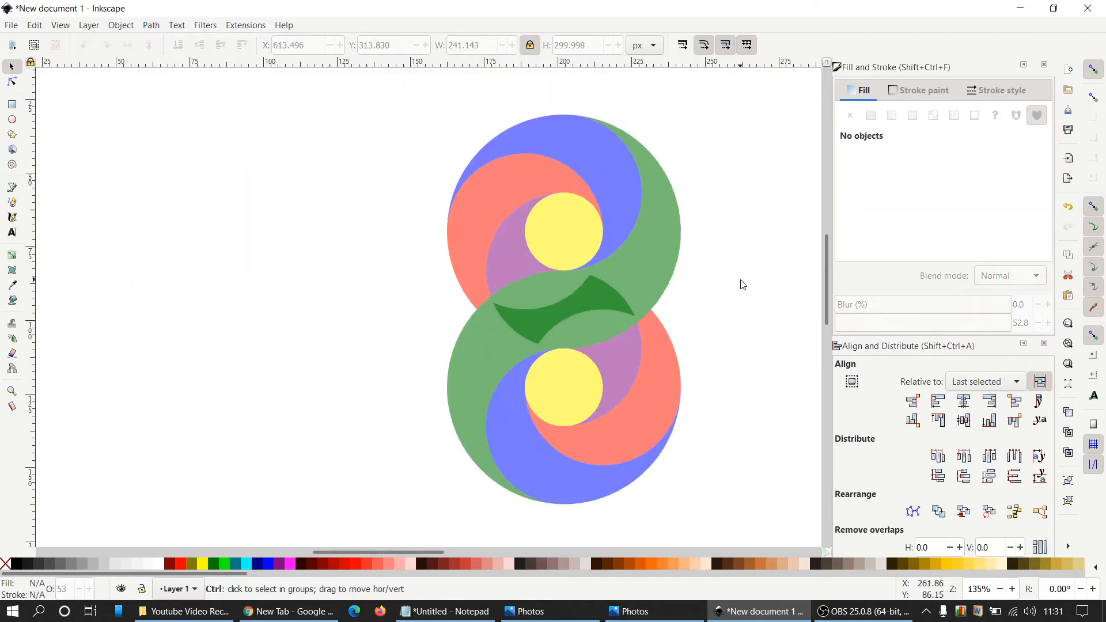
{"action": "left_click_drag", "start_coordinate": [441, 551], "coordinate": [462, 551]}
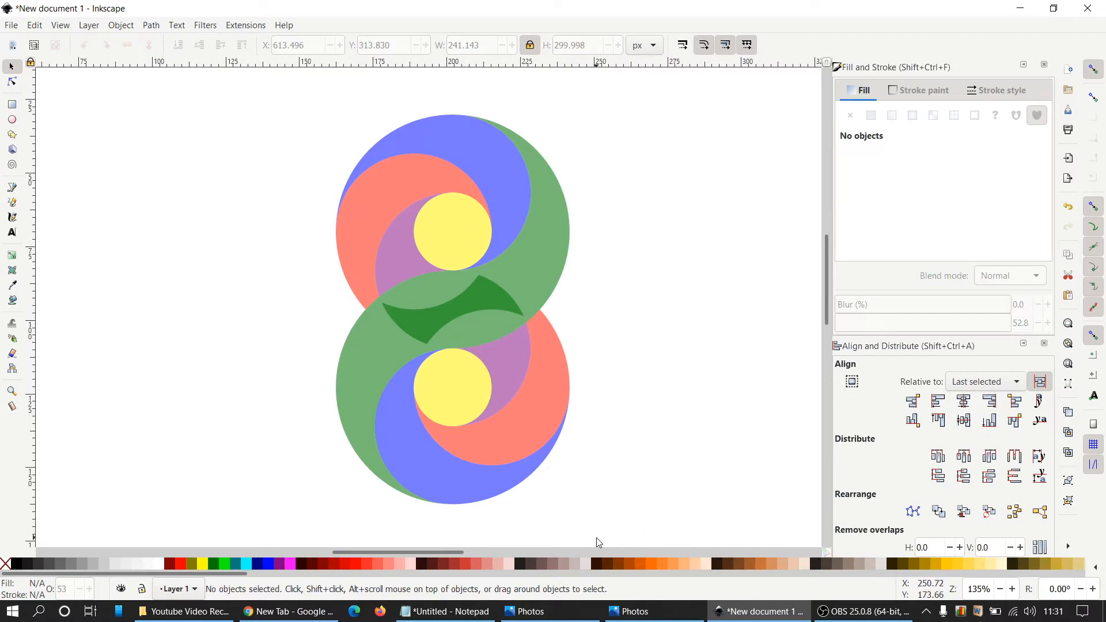
{"action": "mouse_move", "coordinate": [615, 529]}
{"action": "left_mouse_down"}
{"action": "mouse_move", "coordinate": [336, 505]}
{"action": "mouse_move", "coordinate": [296, 412]}
{"action": "mouse_move", "coordinate": [296, 269]}
{"action": "left_mouse_up"}
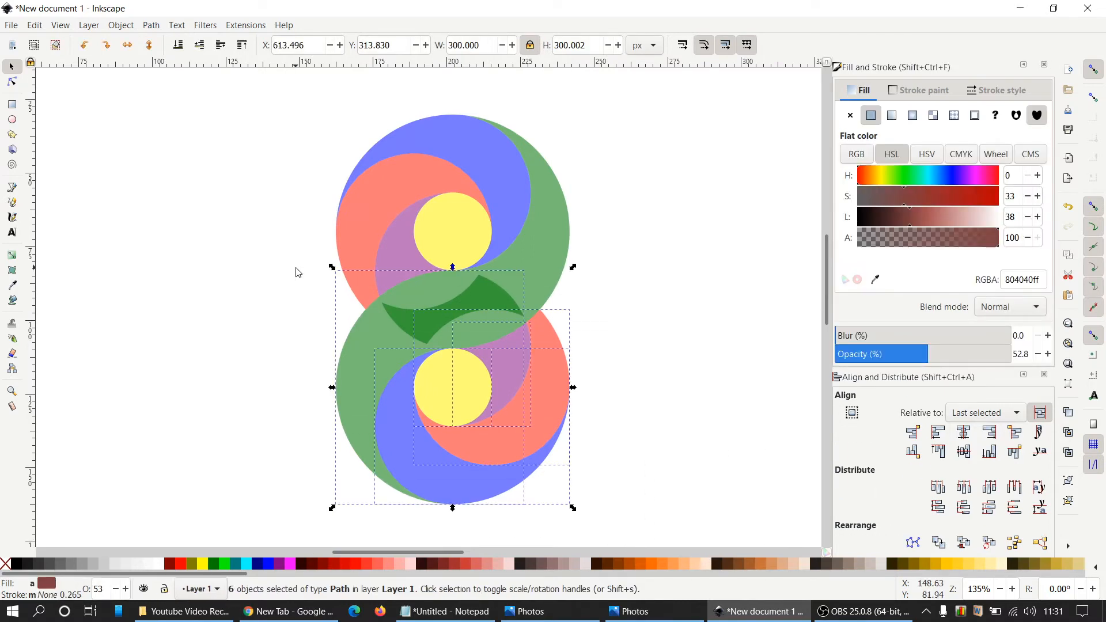
{"action": "left_click", "coordinate": [128, 46]}
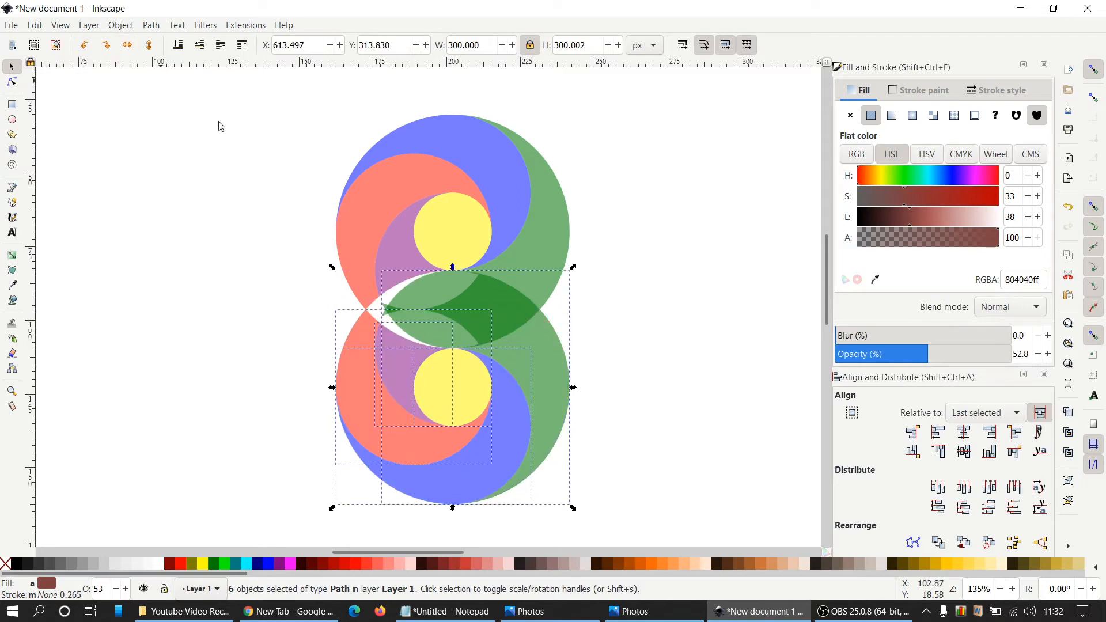
{"action": "left_click", "coordinate": [659, 275]}
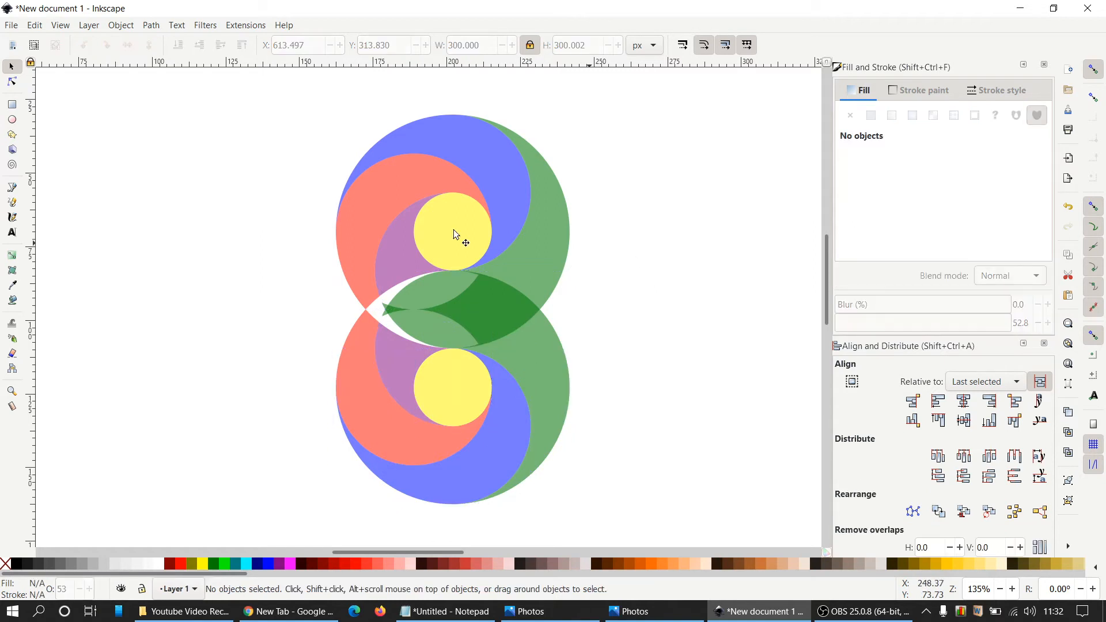
Move the red, purple and yellow pieces of both swirls out of the numeral, leaving only the blue and green shapes
{"action": "left_click", "coordinate": [369, 216]}
{"action": "left_click_drag", "start_coordinate": [369, 219], "coordinate": [155, 186]}
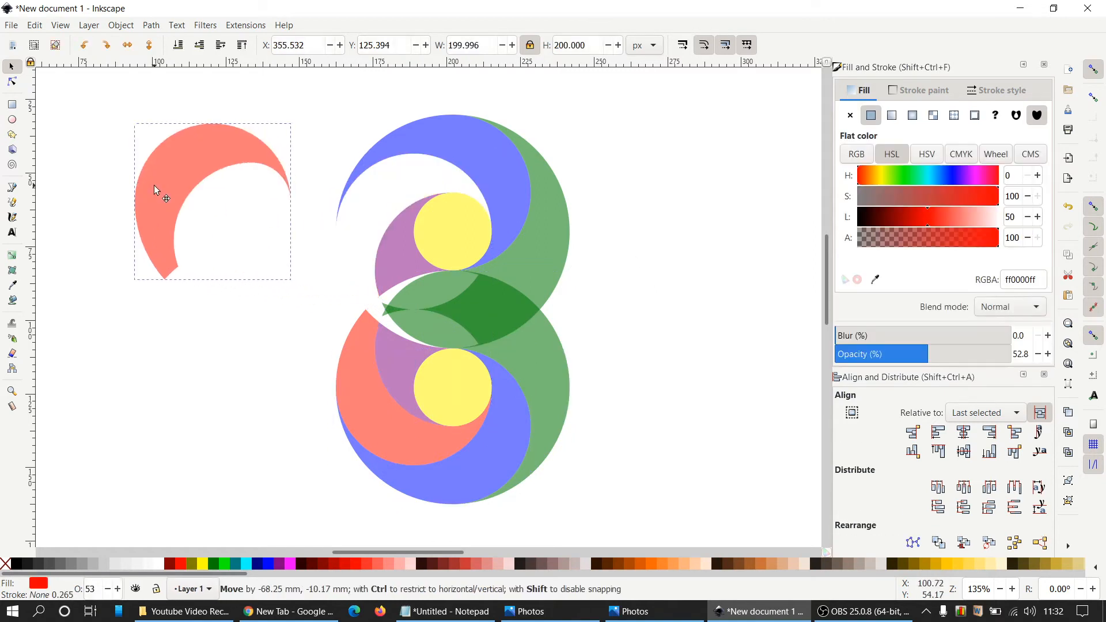
{"action": "left_click_drag", "start_coordinate": [407, 253], "coordinate": [220, 253]}
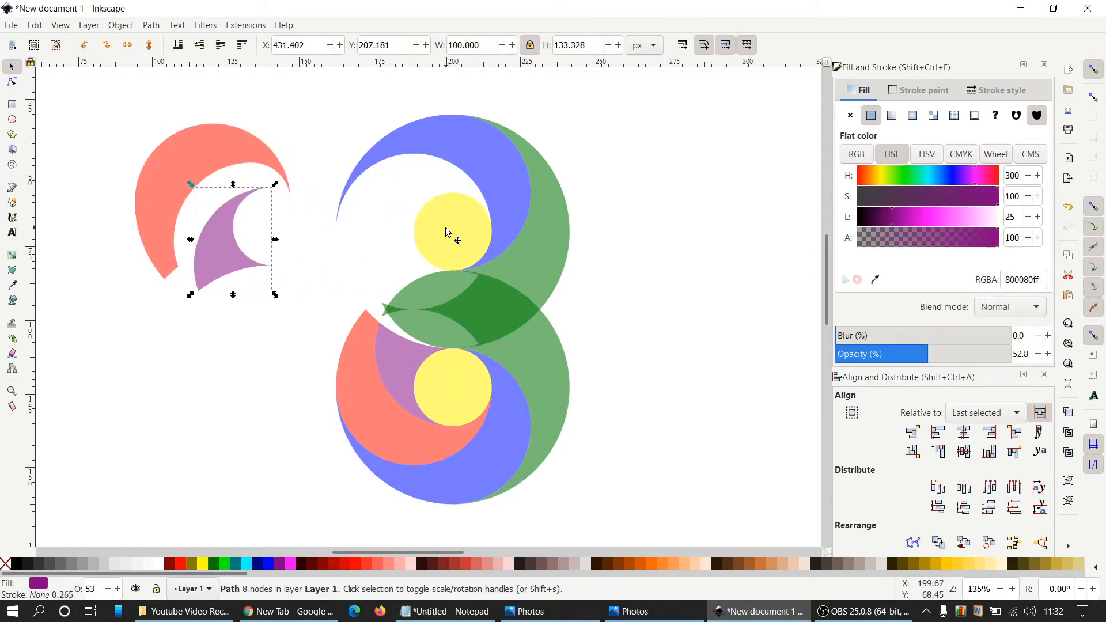
{"action": "left_click_drag", "start_coordinate": [447, 234], "coordinate": [127, 240]}
{"action": "left_click_drag", "start_coordinate": [375, 412], "coordinate": [59, 358]}
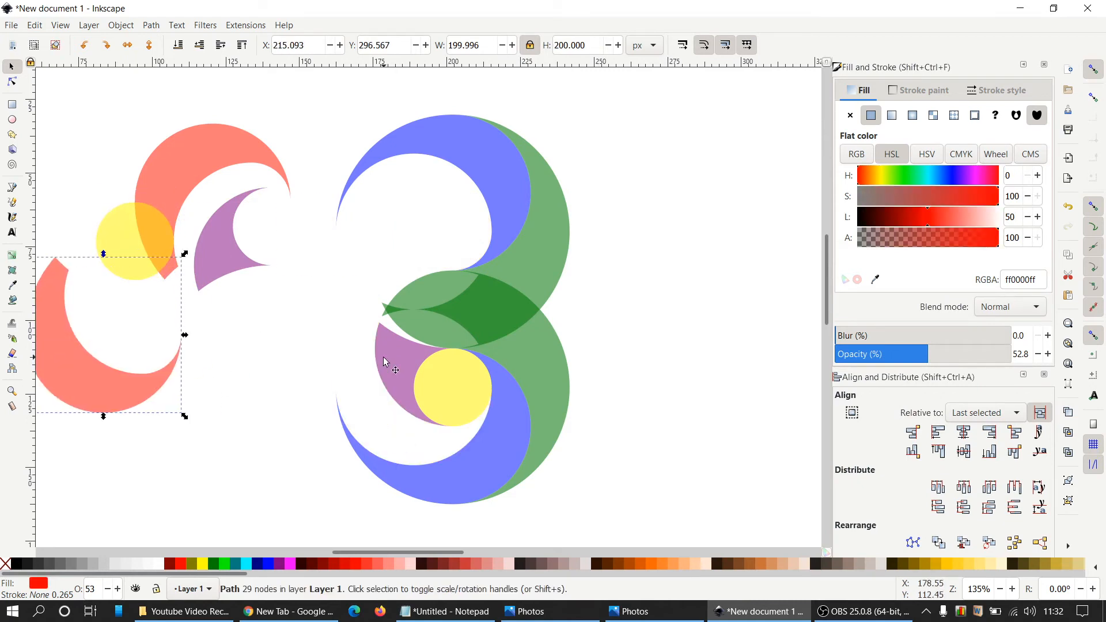
{"action": "left_click_drag", "start_coordinate": [385, 355], "coordinate": [238, 360]}
{"action": "left_click_drag", "start_coordinate": [416, 380], "coordinate": [268, 386]}
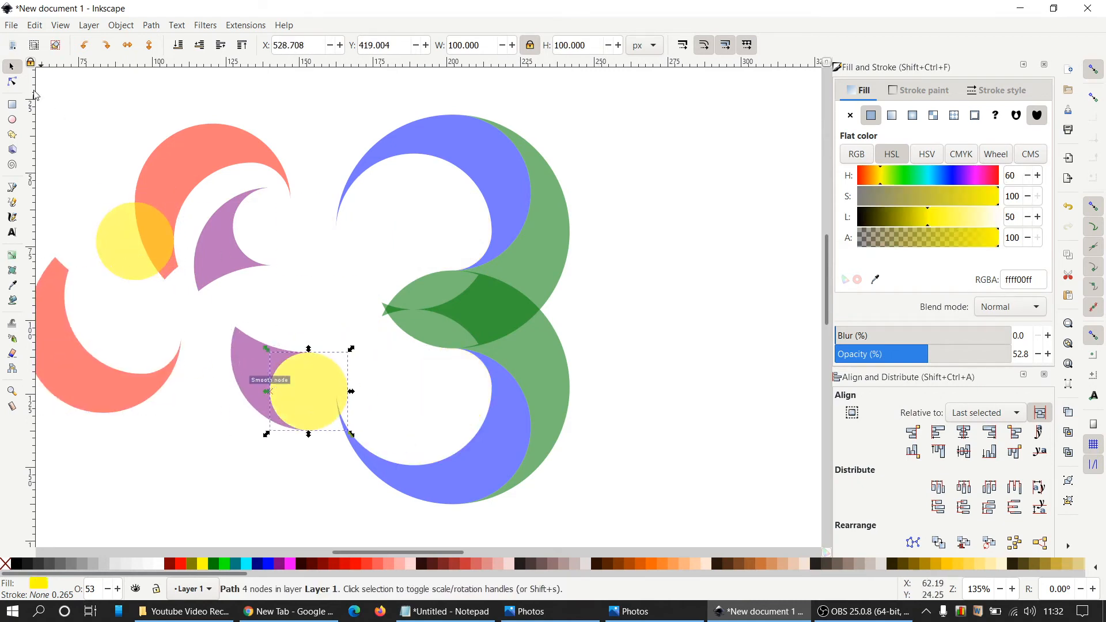
Delete all the red, purple and yellow pieces beside the numeral
{"action": "left_click_drag", "start_coordinate": [75, 118], "coordinate": [333, 432]}
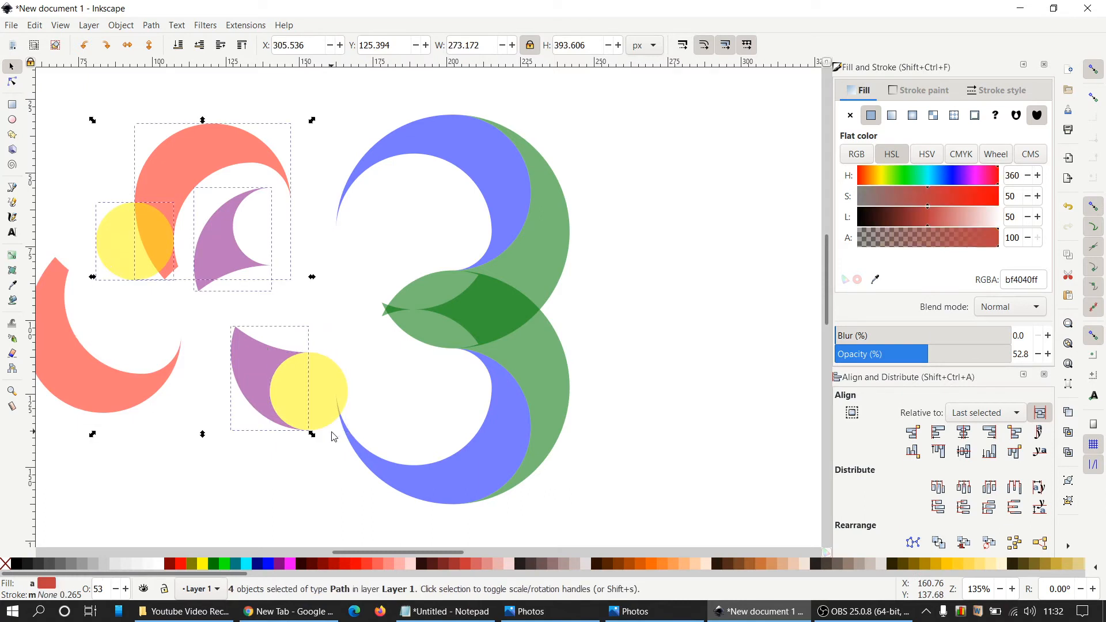
{"action": "key", "text": "Delete"}
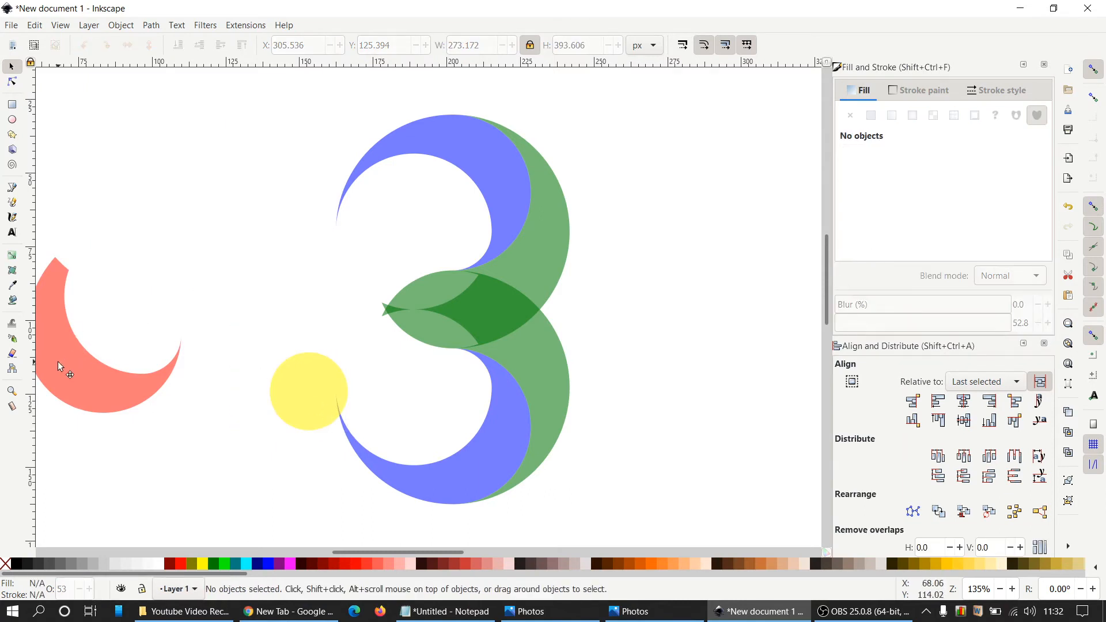
{"action": "left_click", "coordinate": [89, 360]}
{"action": "key", "text": "Delete"}
{"action": "left_click", "coordinate": [280, 395]}
{"action": "key", "text": "Delete"}
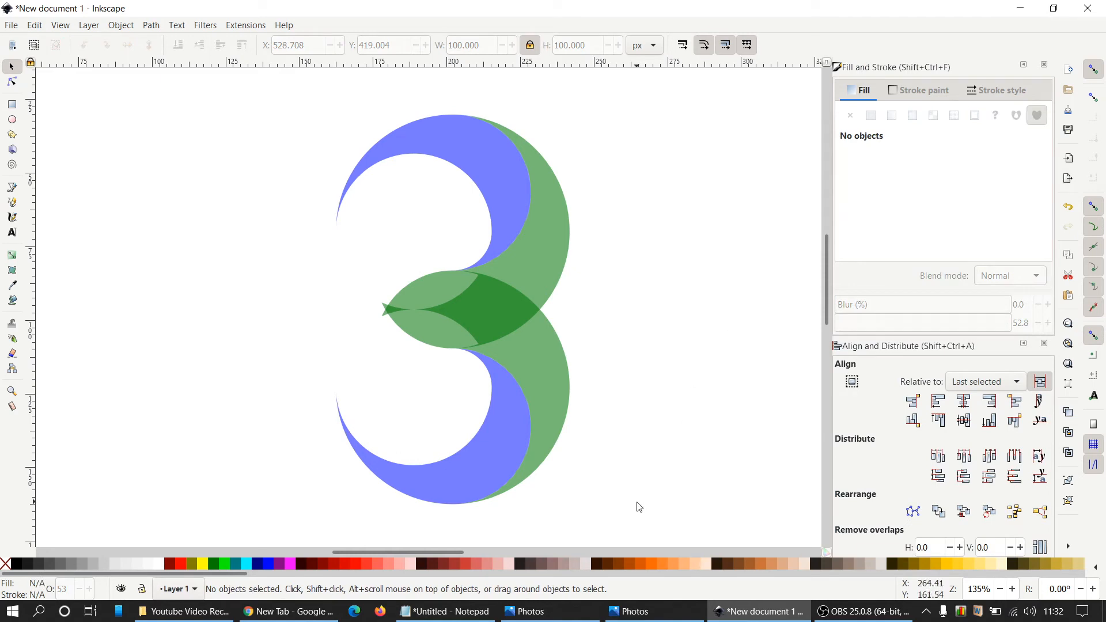
Turn off node and path snapping and move the lower blue and green shapes down about 11.5 mm
{"action": "left_click", "coordinate": [1097, 212]}
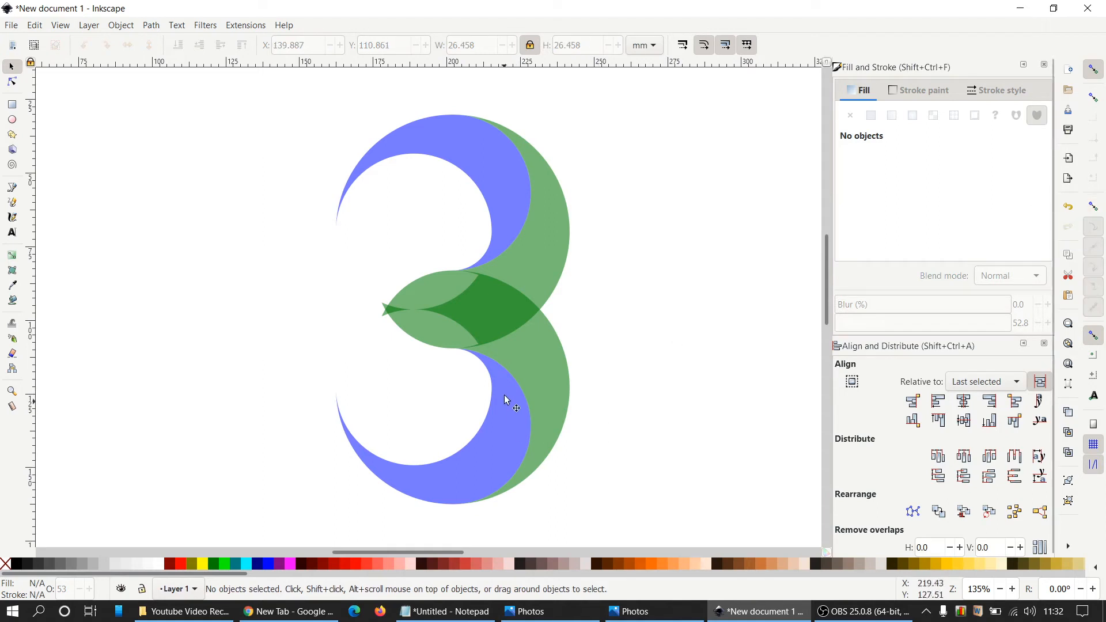
{"action": "left_click", "coordinate": [469, 468]}
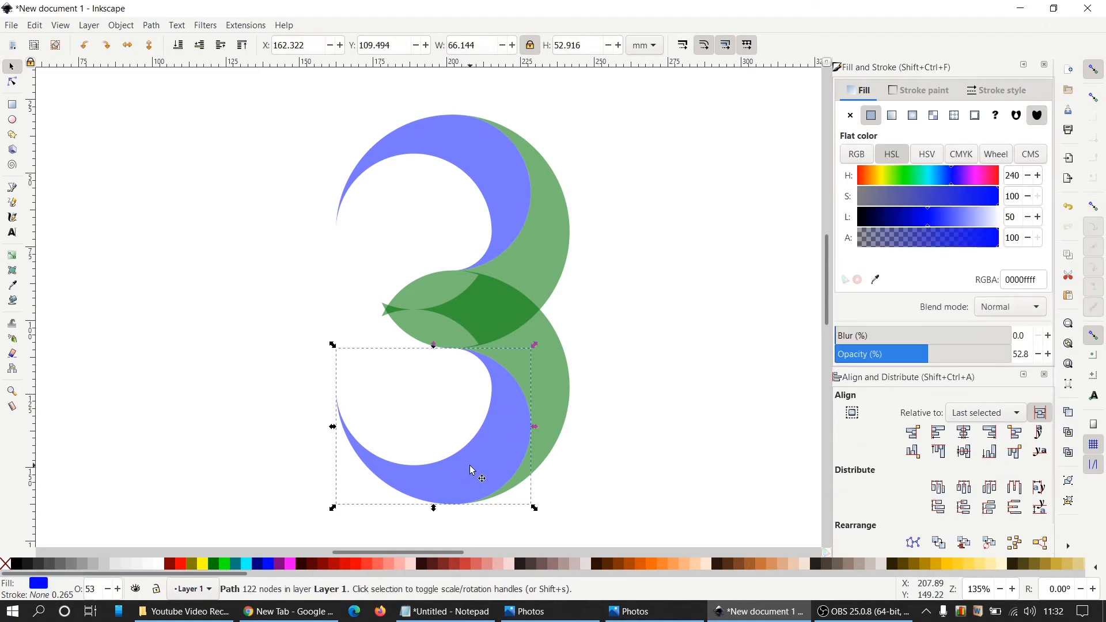
{"action": "left_click", "coordinate": [539, 332], "text": "shift"}
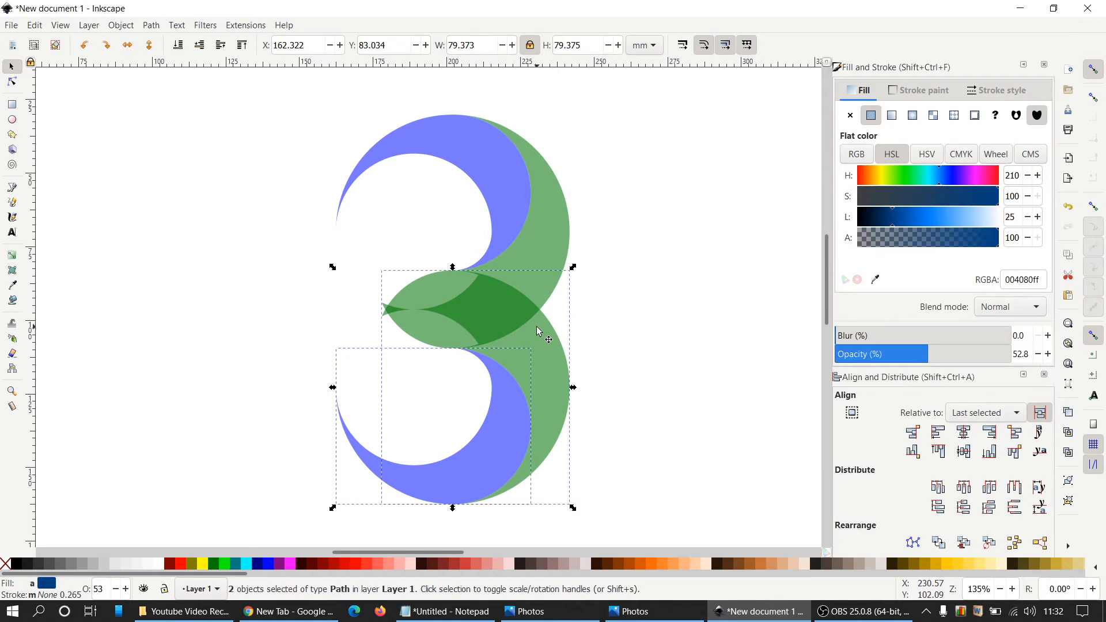
{"action": "scroll", "coordinate": [623, 325], "scroll_direction": "up", "scroll_amount": 2, "text": "ctrl"}
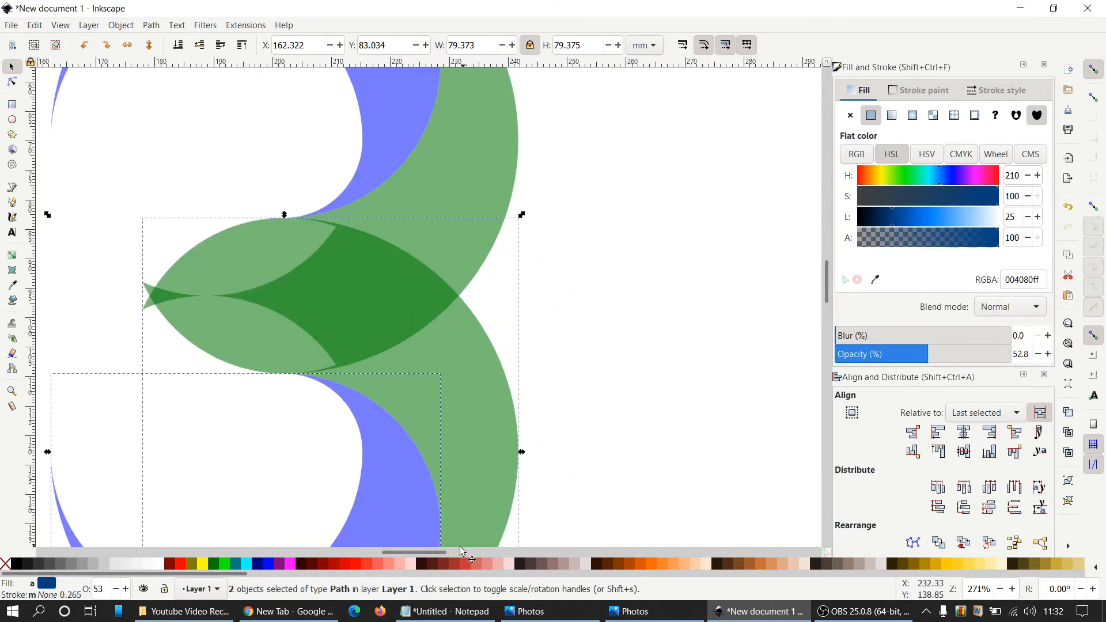
{"action": "scroll", "coordinate": [442, 553], "scroll_direction": "left", "scroll_amount": 2}
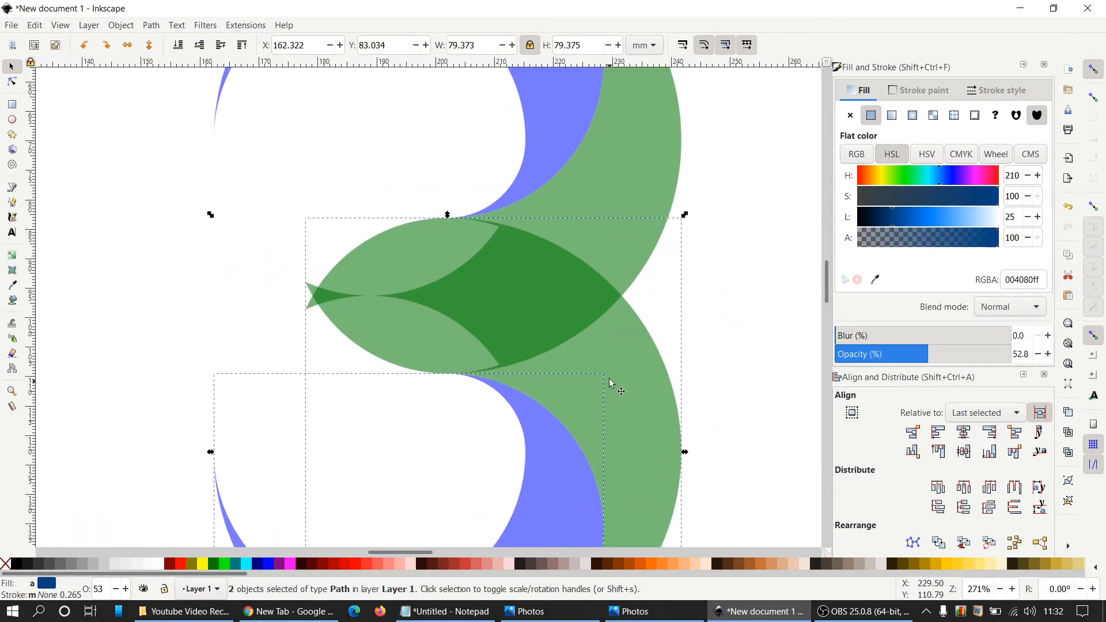
{"action": "left_click_drag", "start_coordinate": [603, 351], "coordinate": [603, 417]}
{"action": "scroll", "coordinate": [573, 381], "scroll_direction": "up", "scroll_amount": 1}
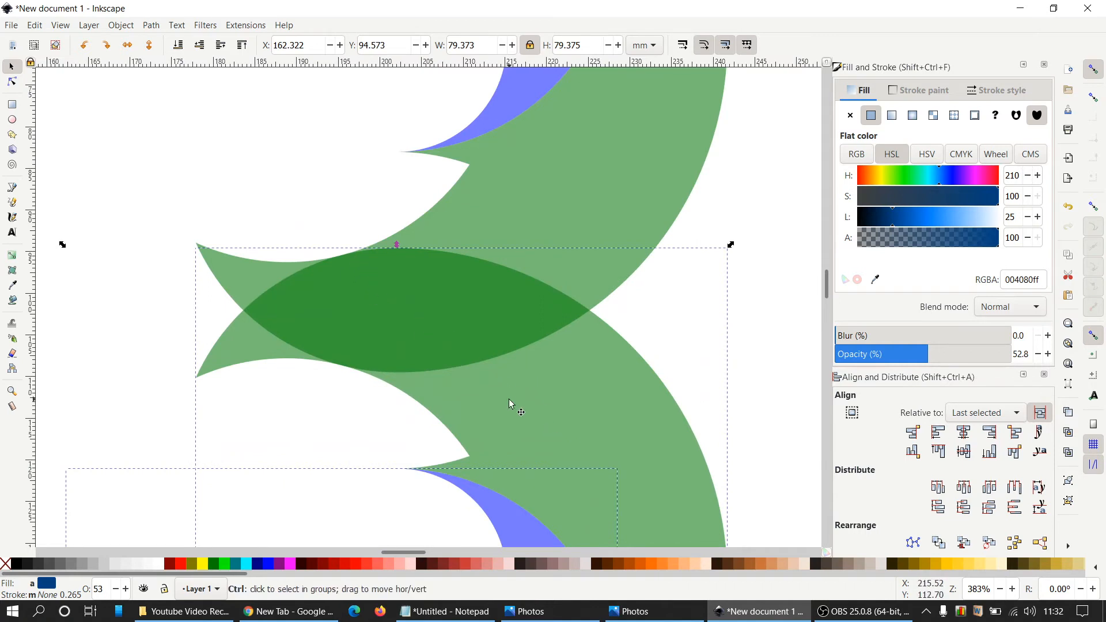
{"action": "mouse_move", "coordinate": [509, 399]}
{"action": "left_mouse_down"}
{"action": "mouse_move", "coordinate": [509, 389]}
{"action": "mouse_move", "coordinate": [508, 399]}
{"action": "left_mouse_up"}
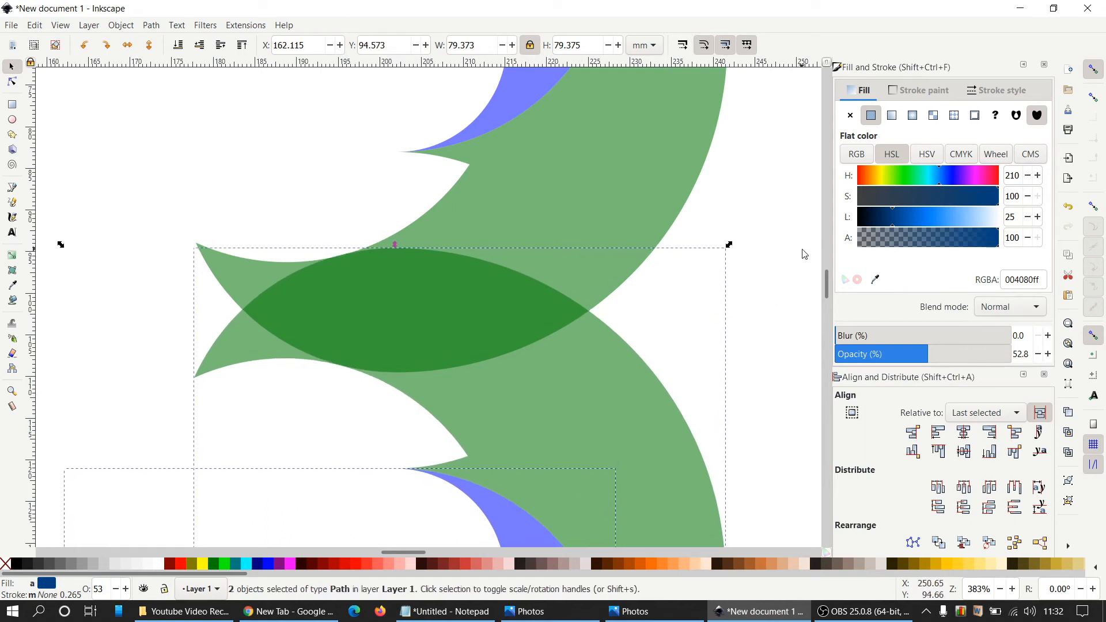
{"action": "left_click", "coordinate": [774, 252]}
Merge the upper and lower green shapes into one with Union
{"action": "scroll", "coordinate": [776, 251], "scroll_direction": "down", "scroll_amount": 2}
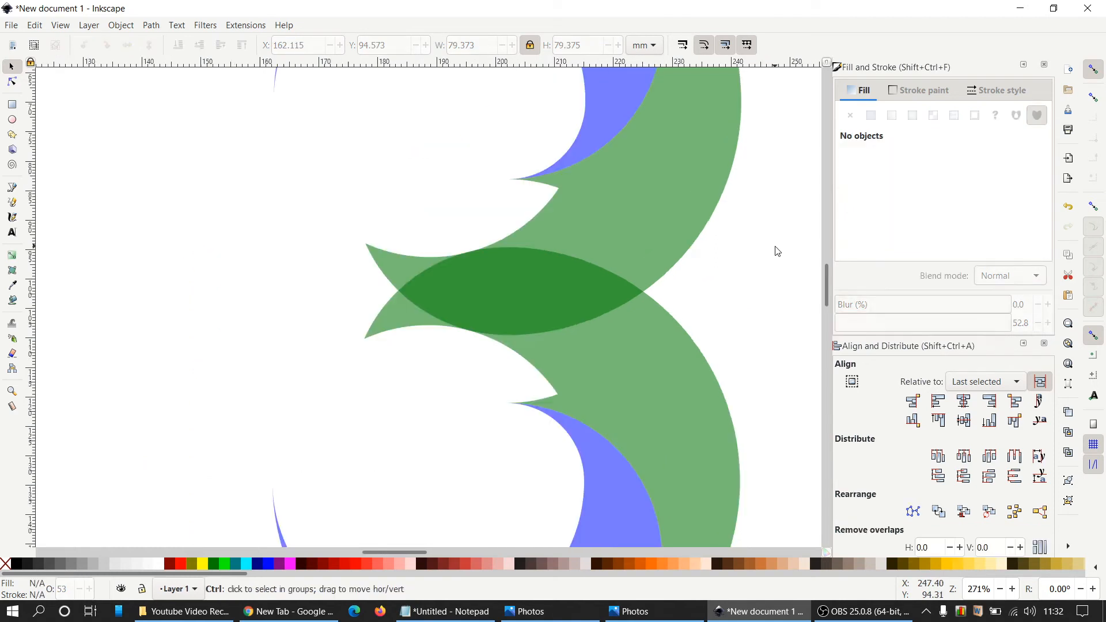
{"action": "scroll", "coordinate": [775, 251], "scroll_direction": "down", "scroll_amount": 1}
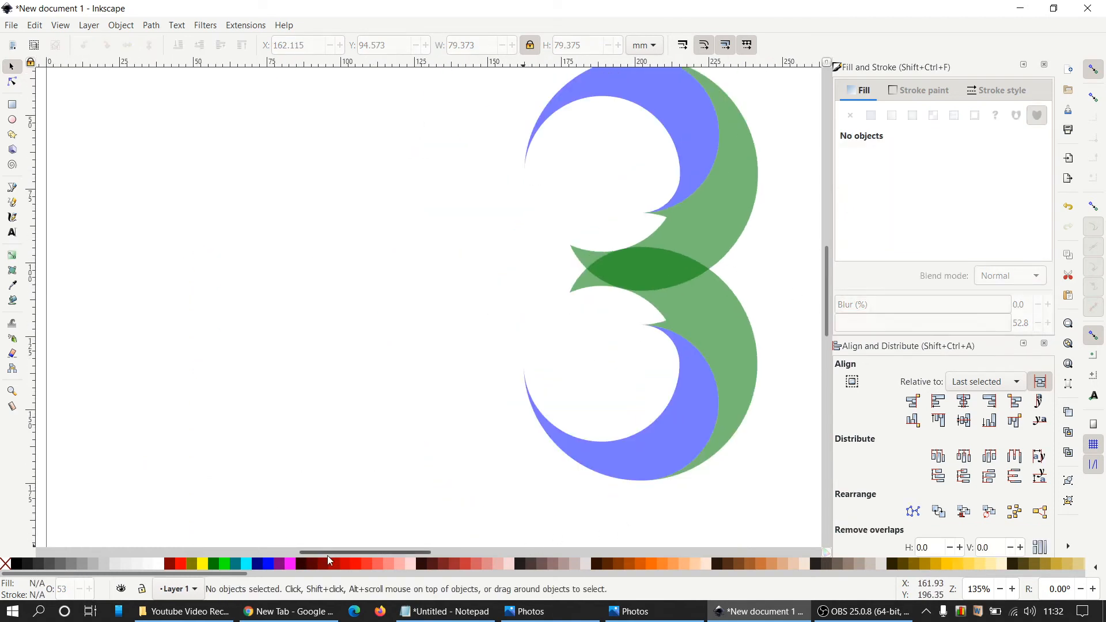
{"action": "left_click_drag", "start_coordinate": [330, 552], "coordinate": [355, 552]}
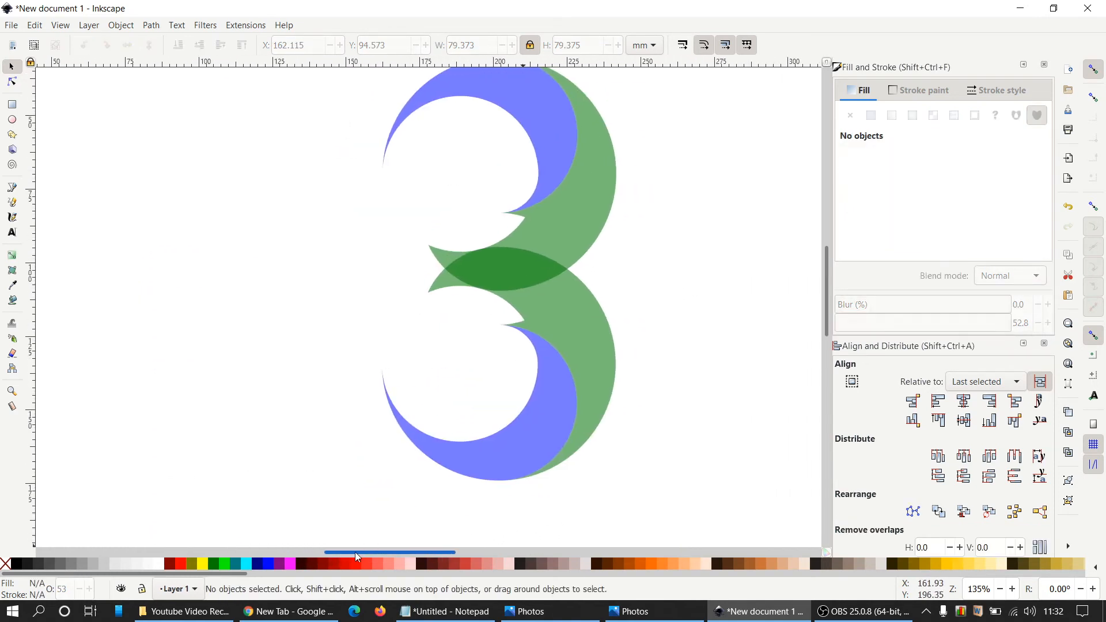
{"action": "scroll", "coordinate": [781, 421], "scroll_direction": "down", "scroll_amount": 1}
{"action": "left_click_drag", "start_coordinate": [450, 552], "coordinate": [484, 552]}
{"action": "scroll", "coordinate": [609, 467], "scroll_direction": "up", "scroll_amount": 1}
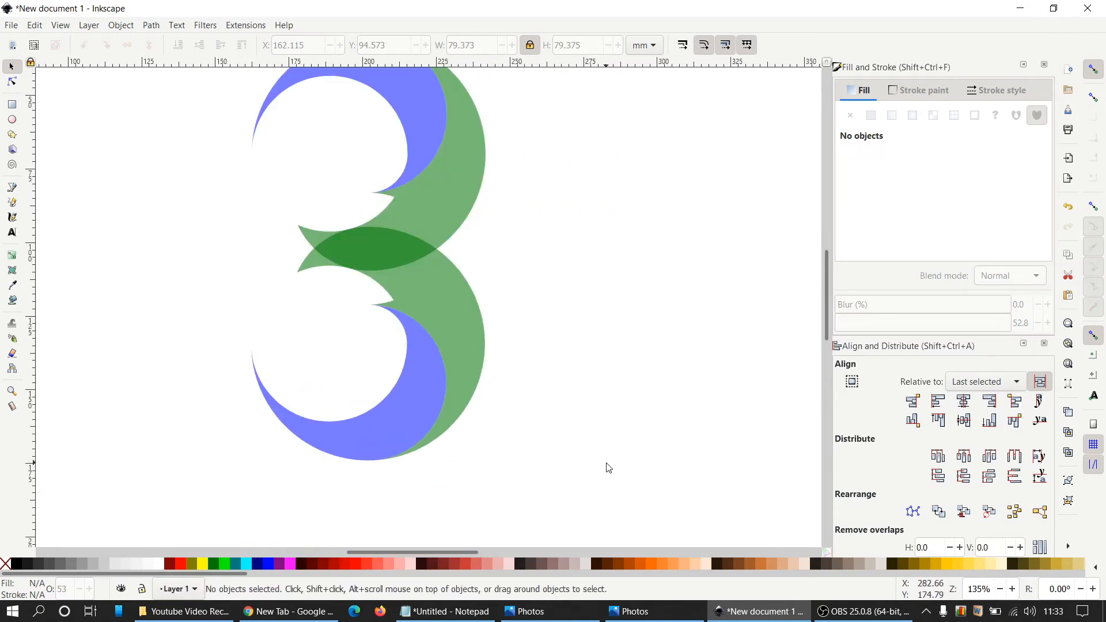
{"action": "scroll", "coordinate": [605, 465], "scroll_direction": "up", "scroll_amount": 3}
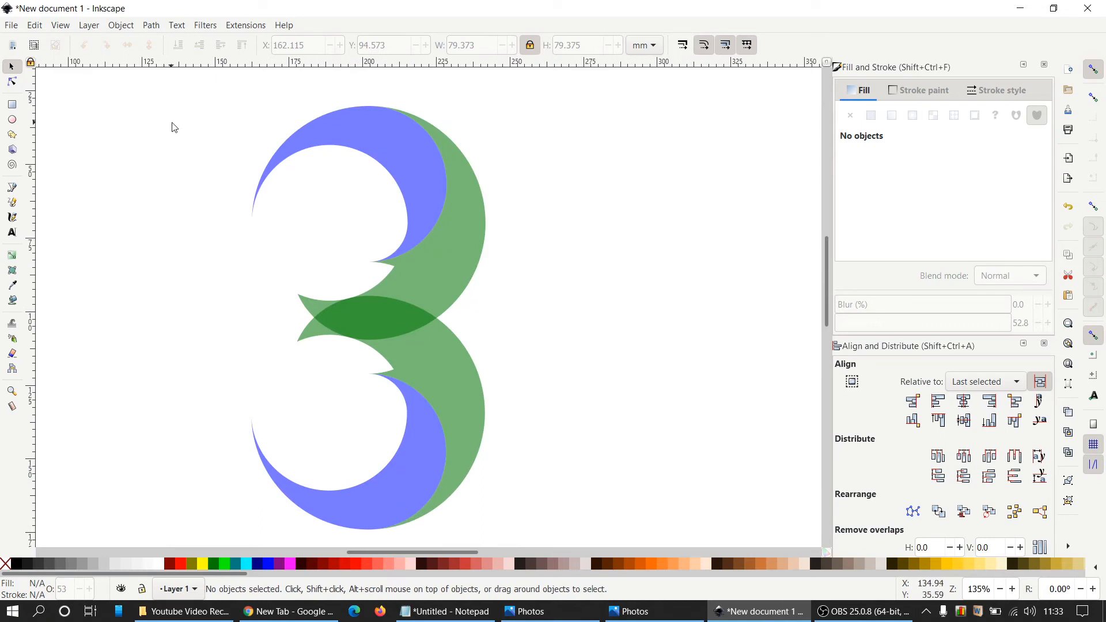
{"action": "left_click", "coordinate": [453, 262]}
{"action": "left_click", "coordinate": [461, 392], "text": "shift"}
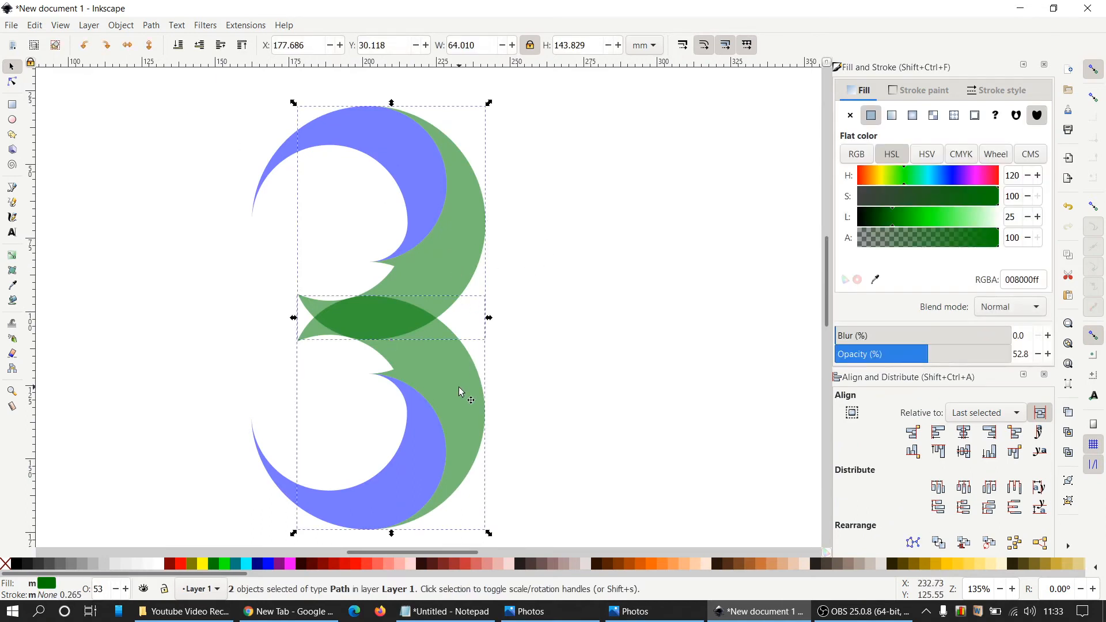
{"action": "left_click", "coordinate": [158, 29]}
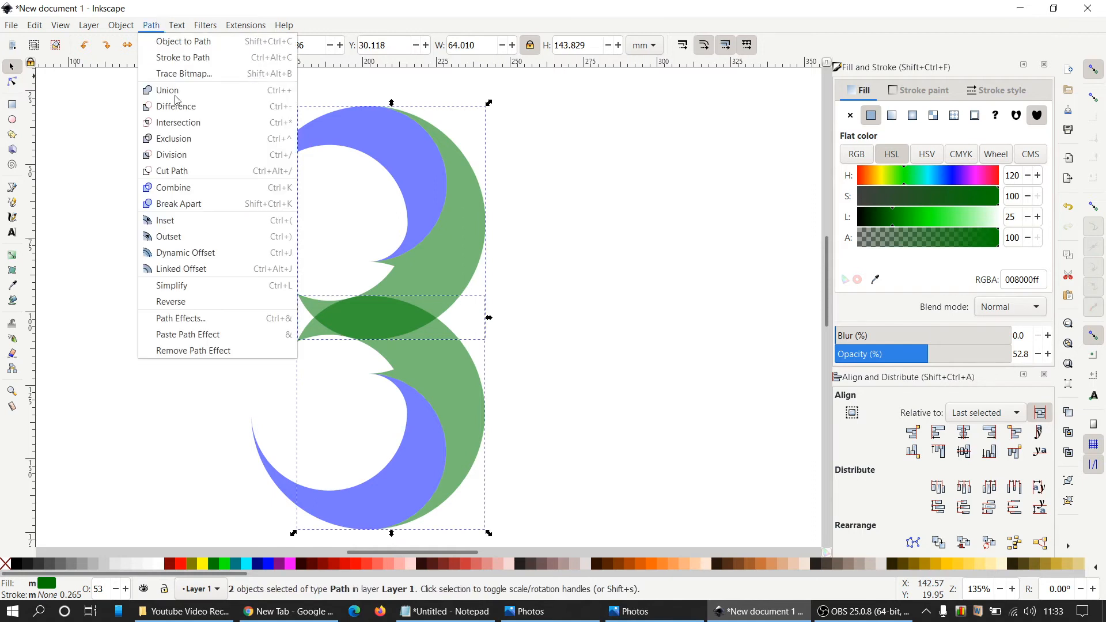
{"action": "left_click", "coordinate": [167, 91]}
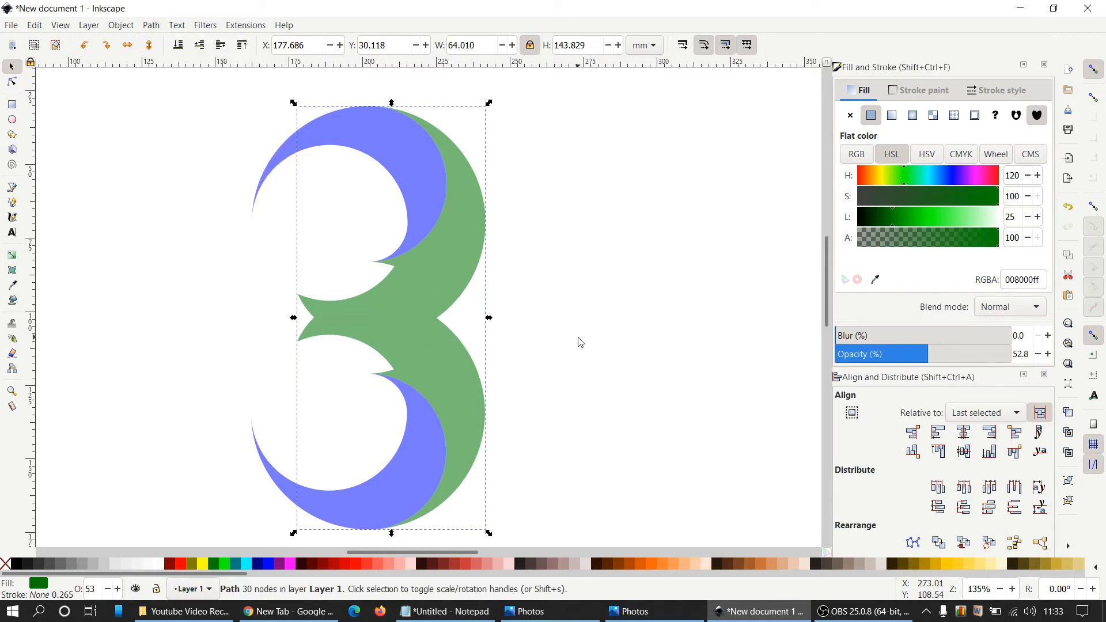
Select all the numeral's shapes and set their opacity to 100%
{"action": "left_click", "coordinate": [628, 336]}
{"action": "mouse_move", "coordinate": [228, 93]}
{"action": "left_mouse_down"}
{"action": "mouse_move", "coordinate": [614, 225]}
{"action": "mouse_move", "coordinate": [585, 540]}
{"action": "left_mouse_up"}
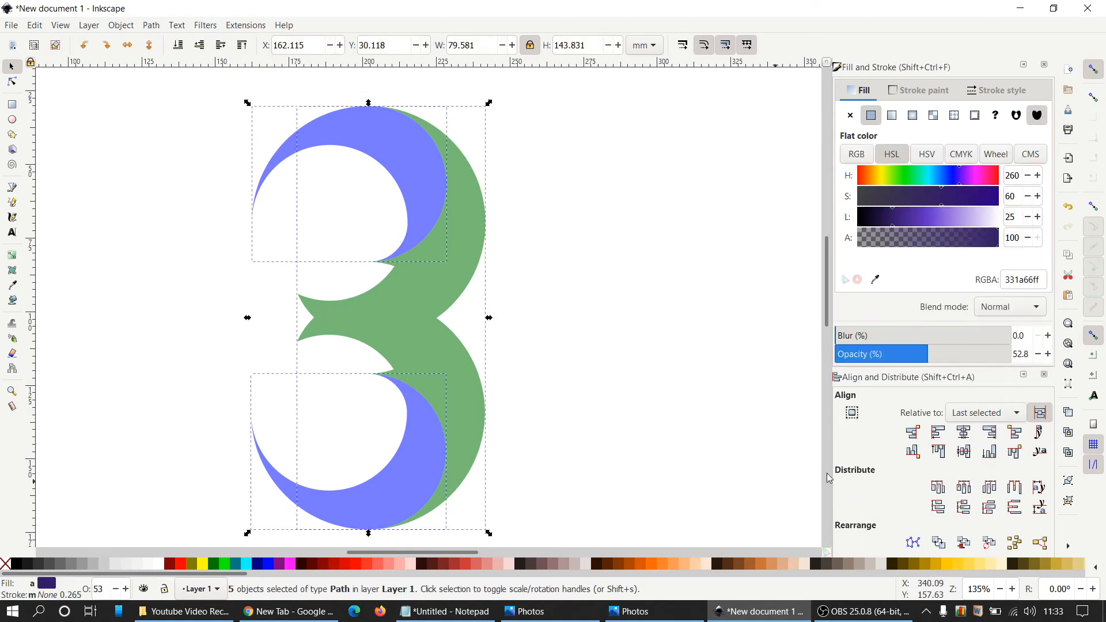
{"action": "left_click_drag", "start_coordinate": [979, 353], "coordinate": [1019, 353]}
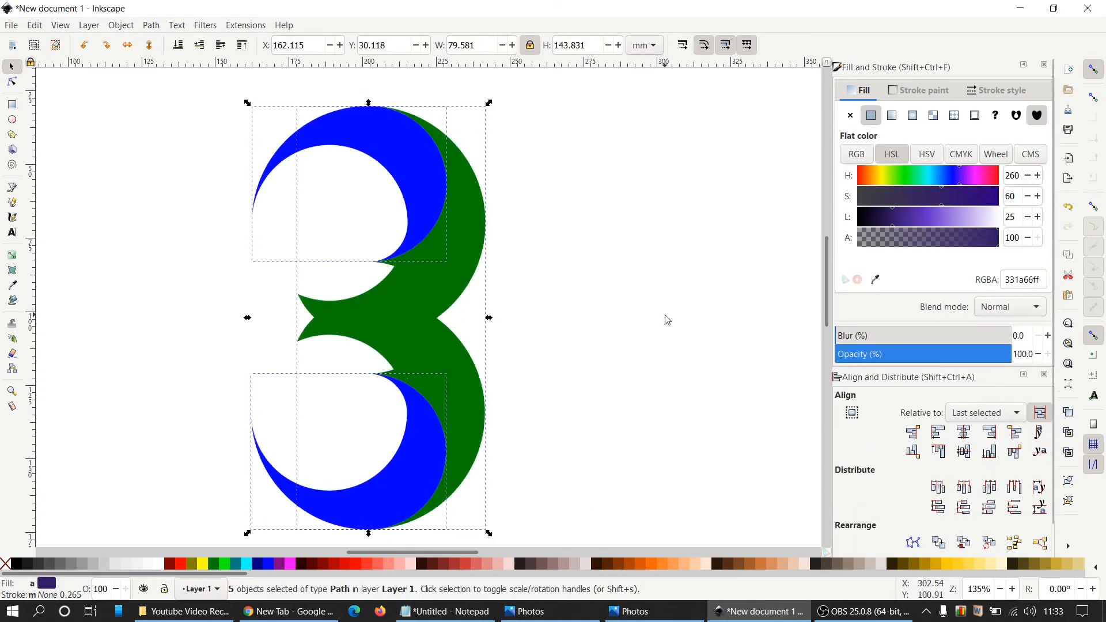
{"action": "left_click", "coordinate": [637, 310]}
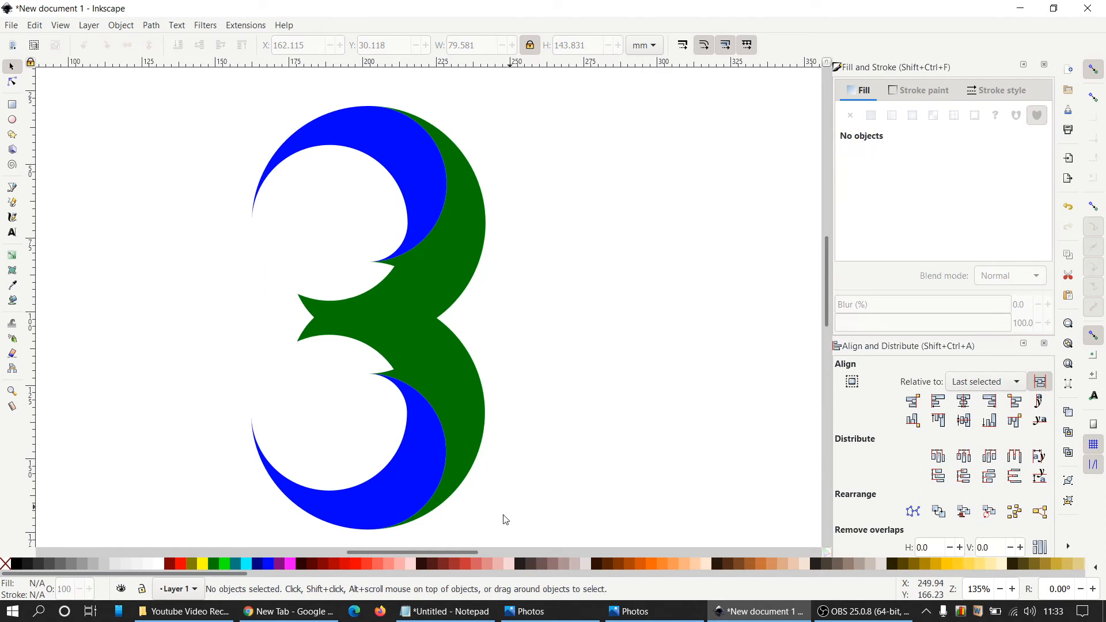
Give the merged green shape a linear gradient fill
{"action": "left_click_drag", "start_coordinate": [468, 551], "coordinate": [462, 553]}
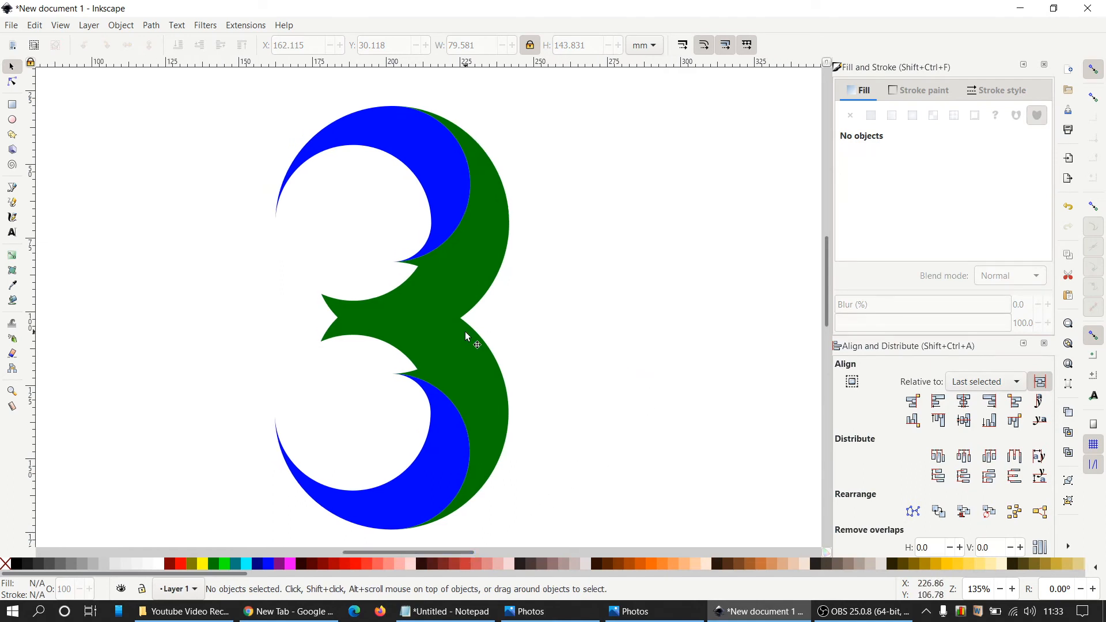
{"action": "left_click", "coordinate": [448, 324]}
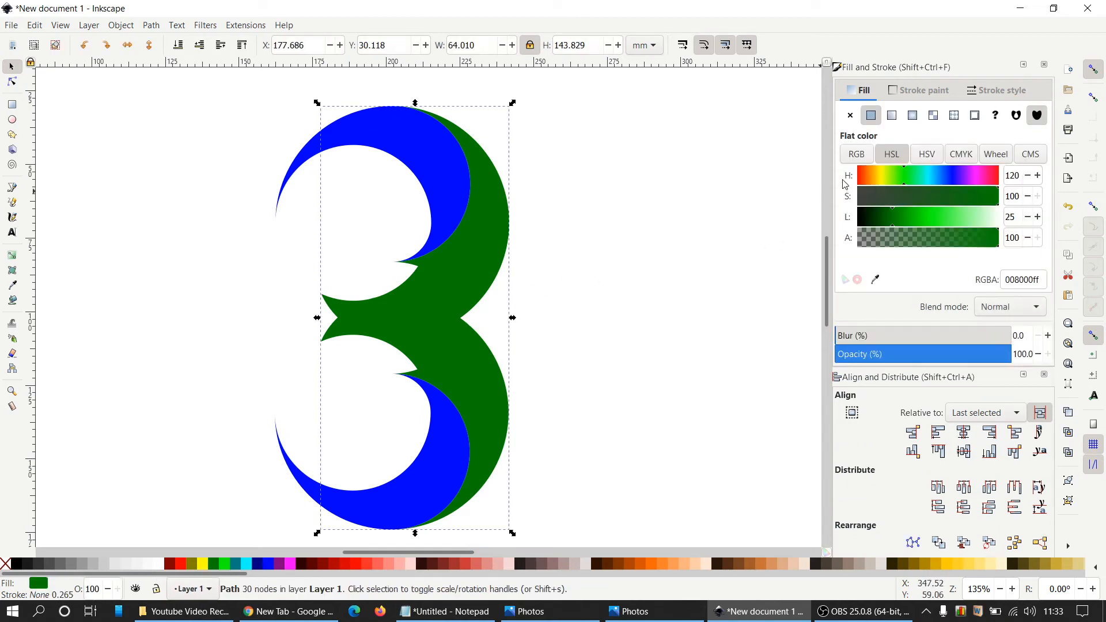
{"action": "left_click", "coordinate": [893, 117]}
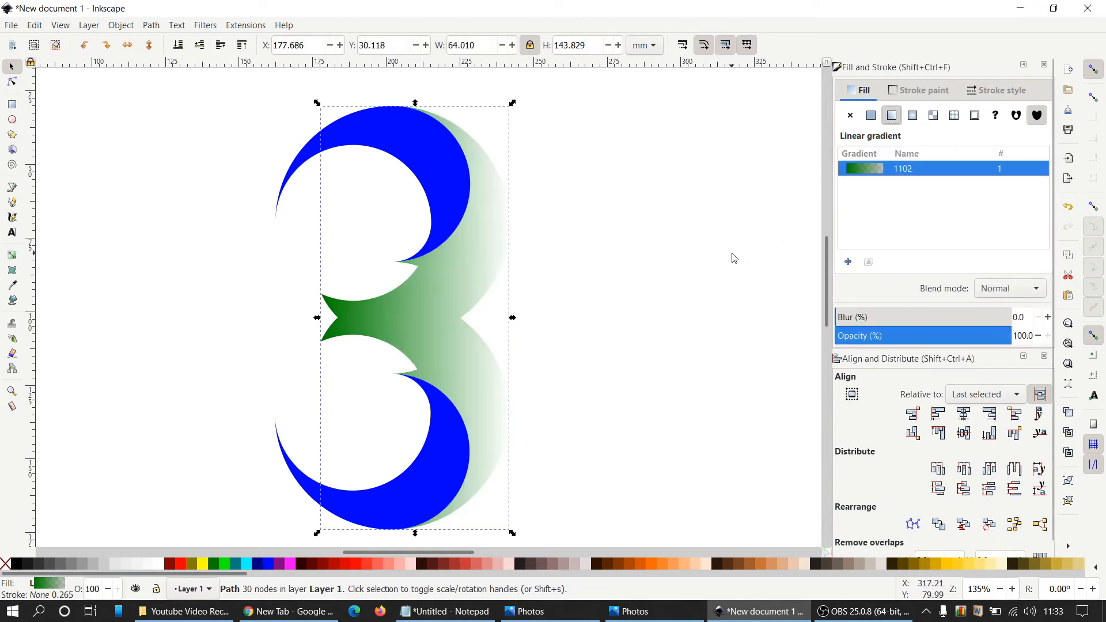
Run the green shape's gradient vertically along its outer edge, from solid green at the top to transparent at the bottom
{"action": "key", "text": "g"}
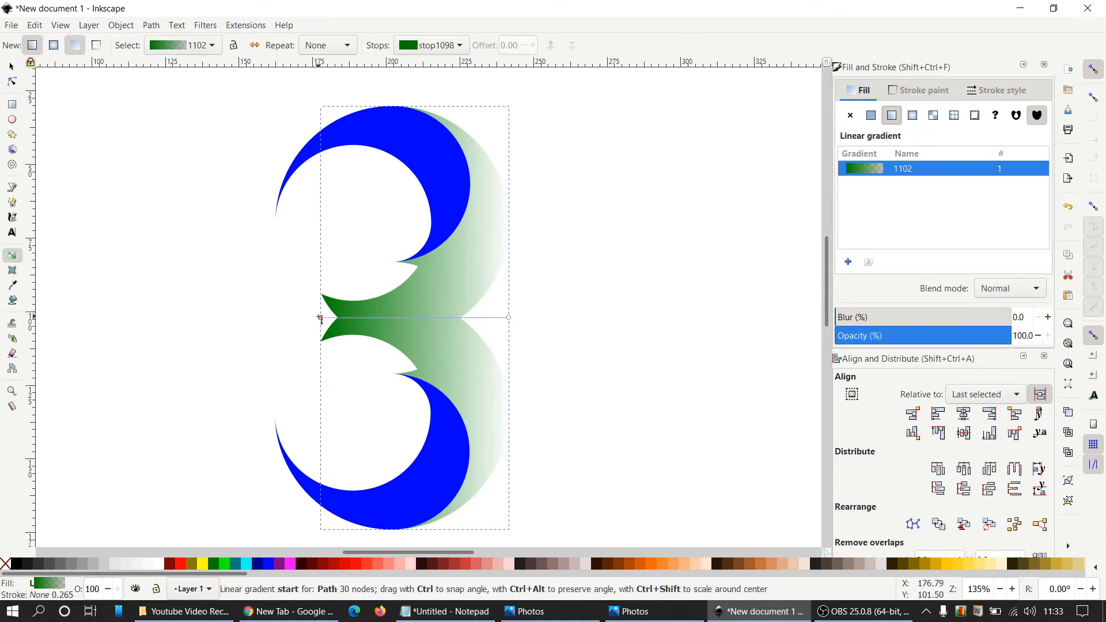
{"action": "left_click_drag", "start_coordinate": [321, 317], "coordinate": [466, 113]}
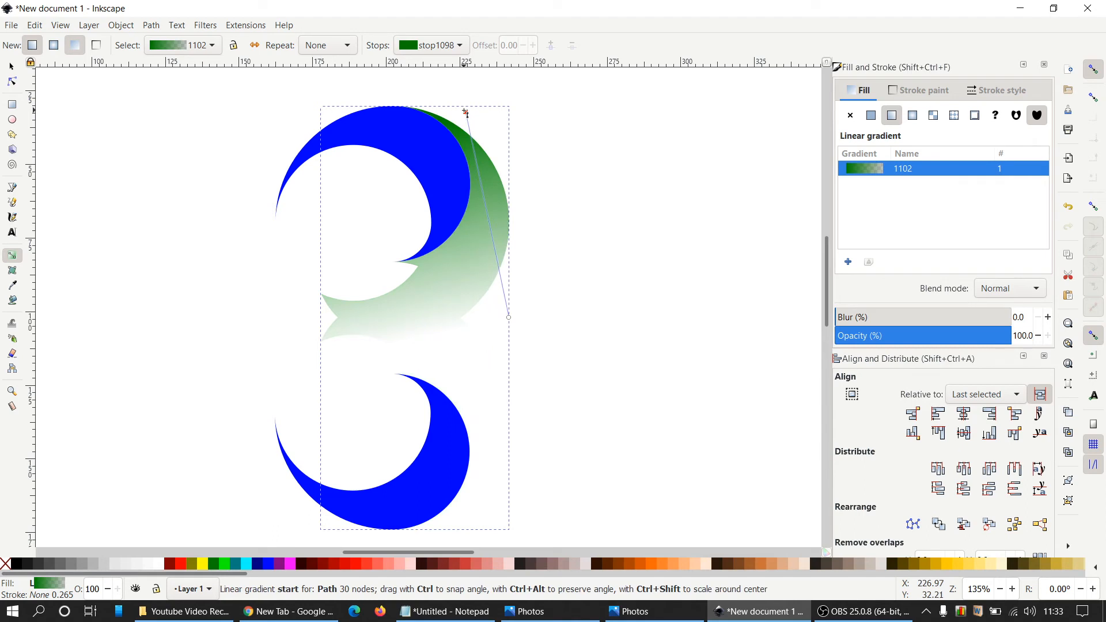
{"action": "left_click", "coordinate": [465, 113]}
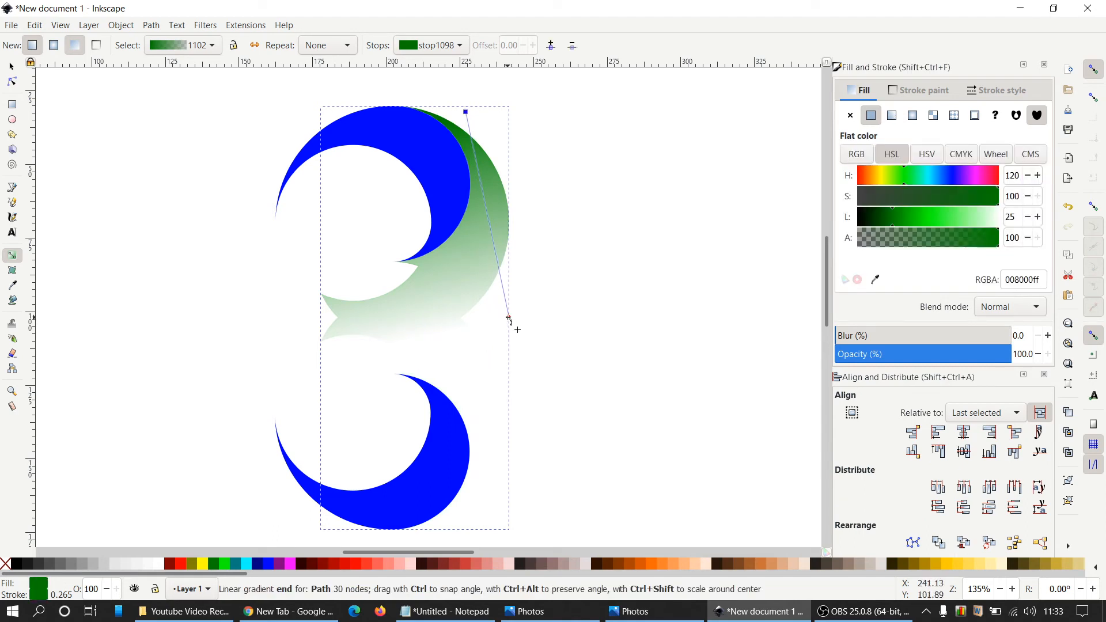
{"action": "key", "text": "ctrl"}
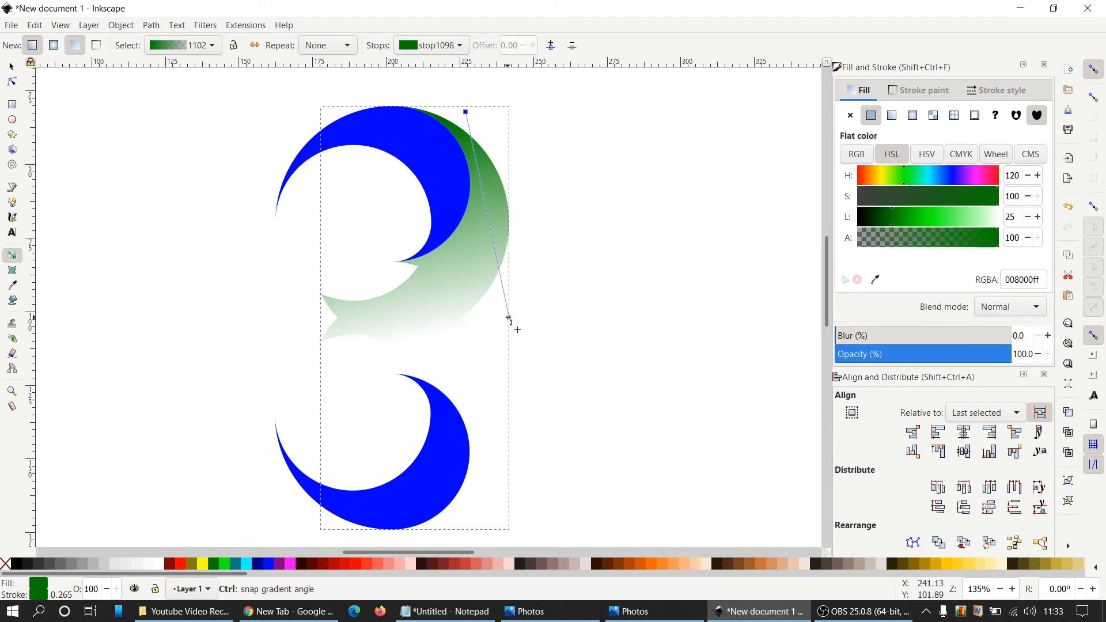
{"action": "left_click_drag", "start_coordinate": [509, 318], "coordinate": [471, 523]}
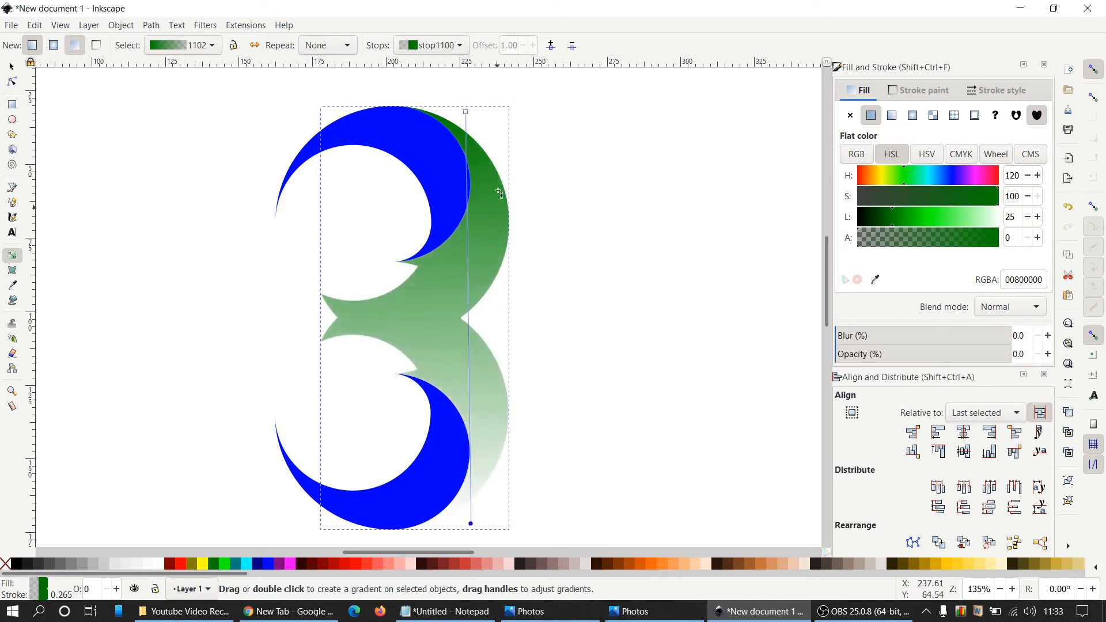
{"action": "left_click_drag", "start_coordinate": [466, 113], "coordinate": [486, 112]}
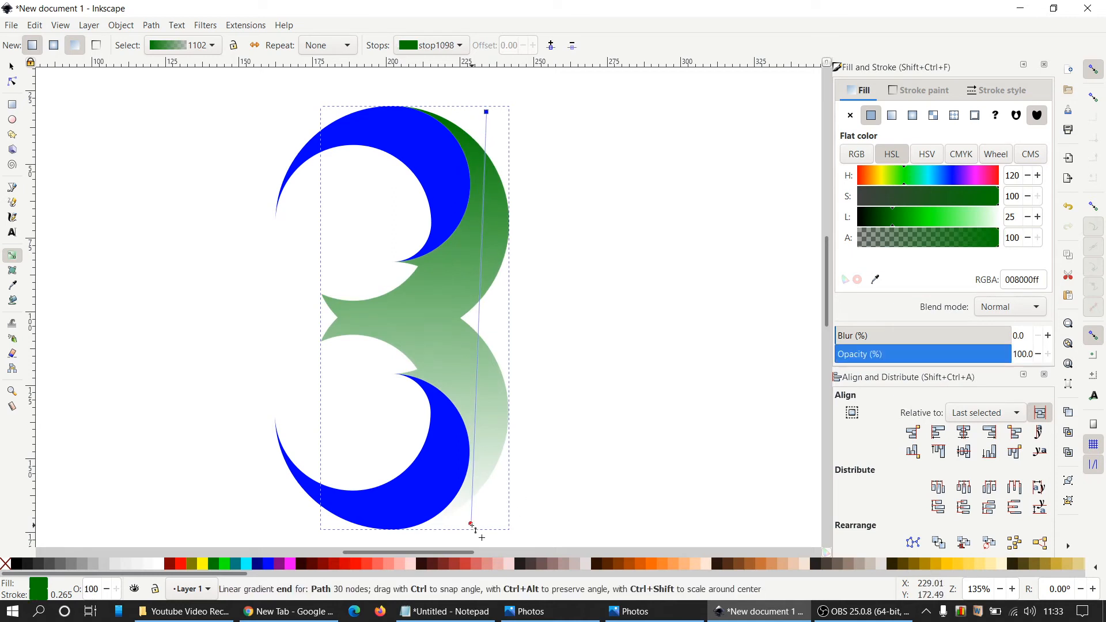
{"action": "left_click_drag", "start_coordinate": [473, 524], "coordinate": [476, 526]}
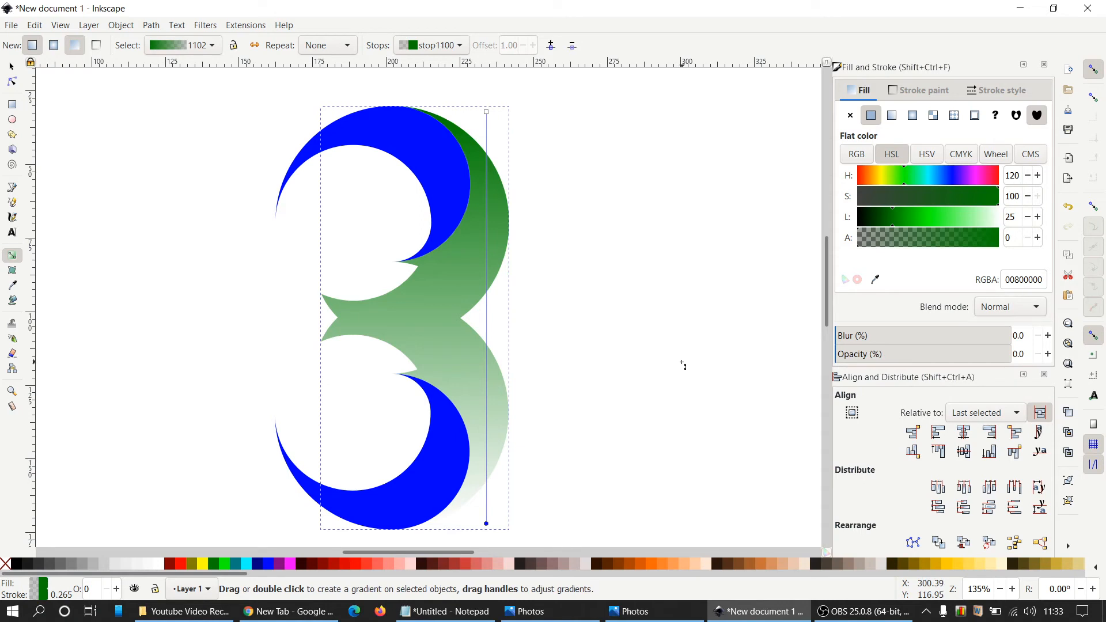
Add three intermediate stops to the green shape's gradient, at offsets of about 0.25, 0.50 and 0.77
{"action": "double_click", "coordinate": [487, 319]}
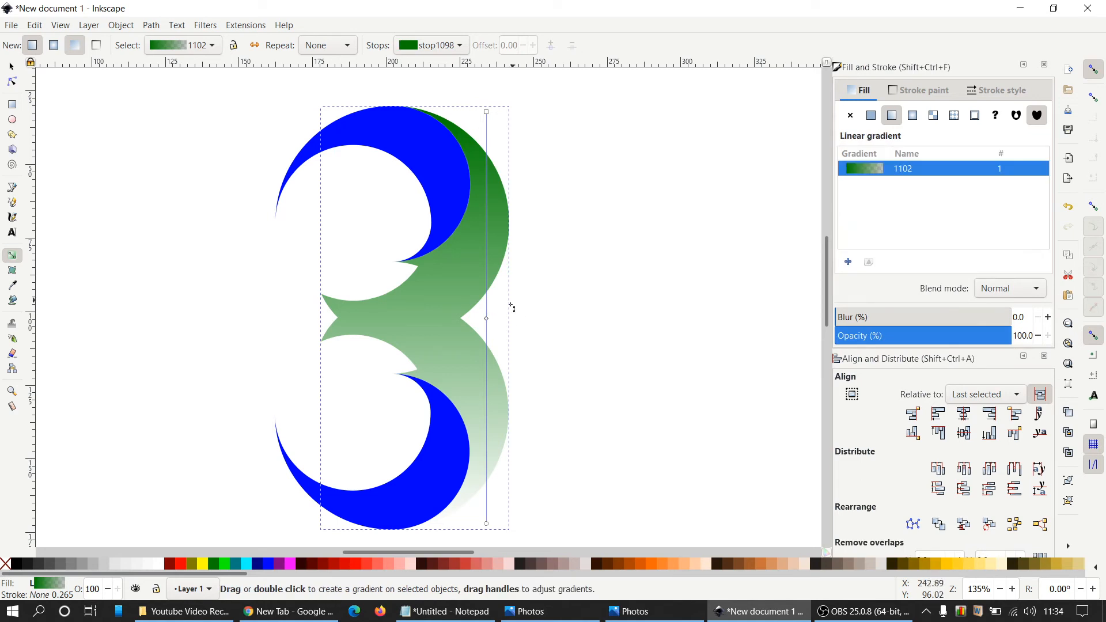
{"action": "double_click", "coordinate": [487, 214]}
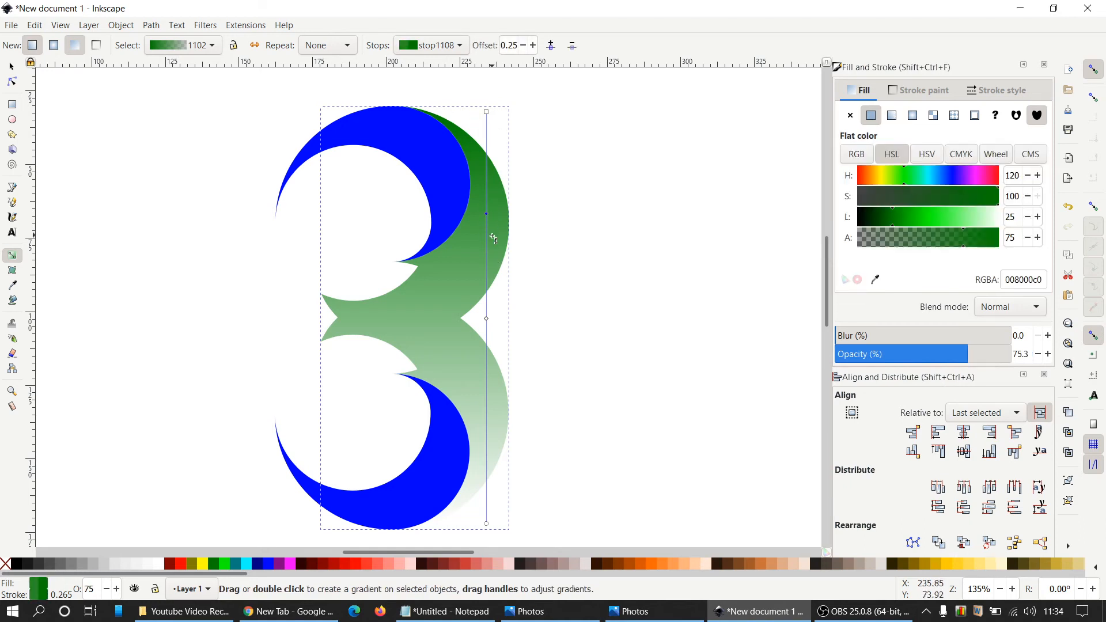
{"action": "double_click", "coordinate": [487, 430]}
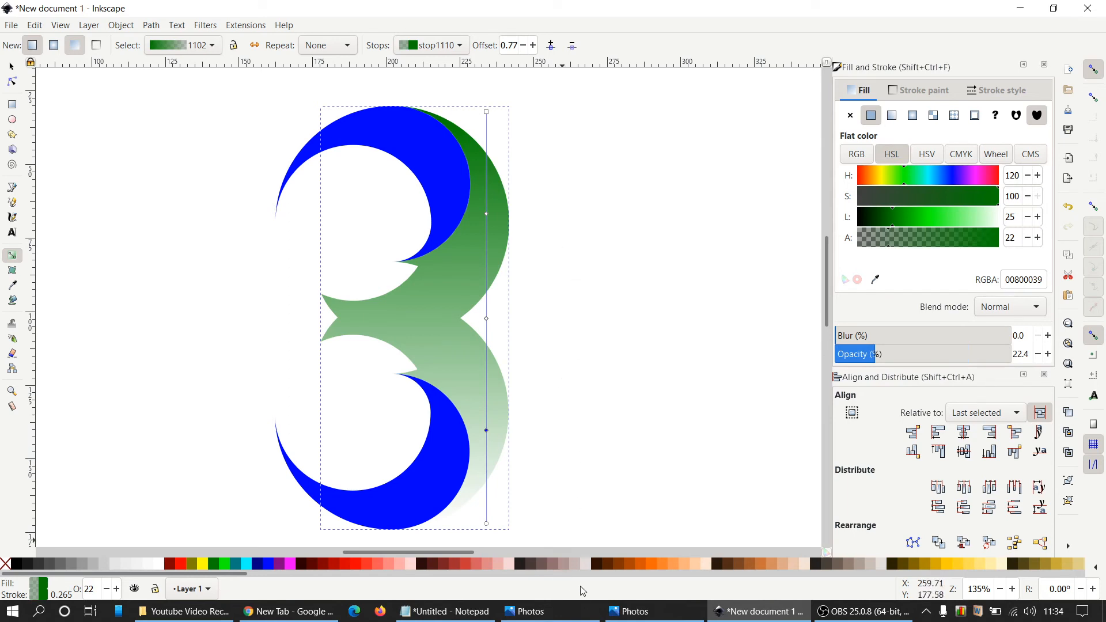
View the reference three.png in Photos, and recolour the gradient's top end stop with RGBA 501616ff copied from the Notepad list
{"action": "left_click", "coordinate": [577, 612]}
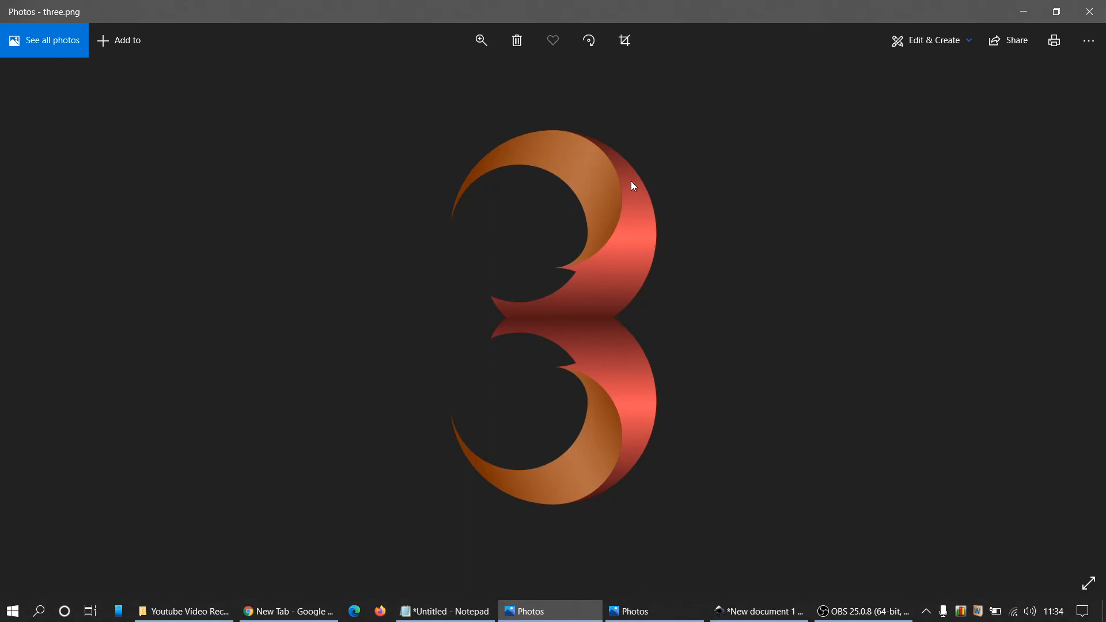
{"action": "left_click", "coordinate": [1024, 12]}
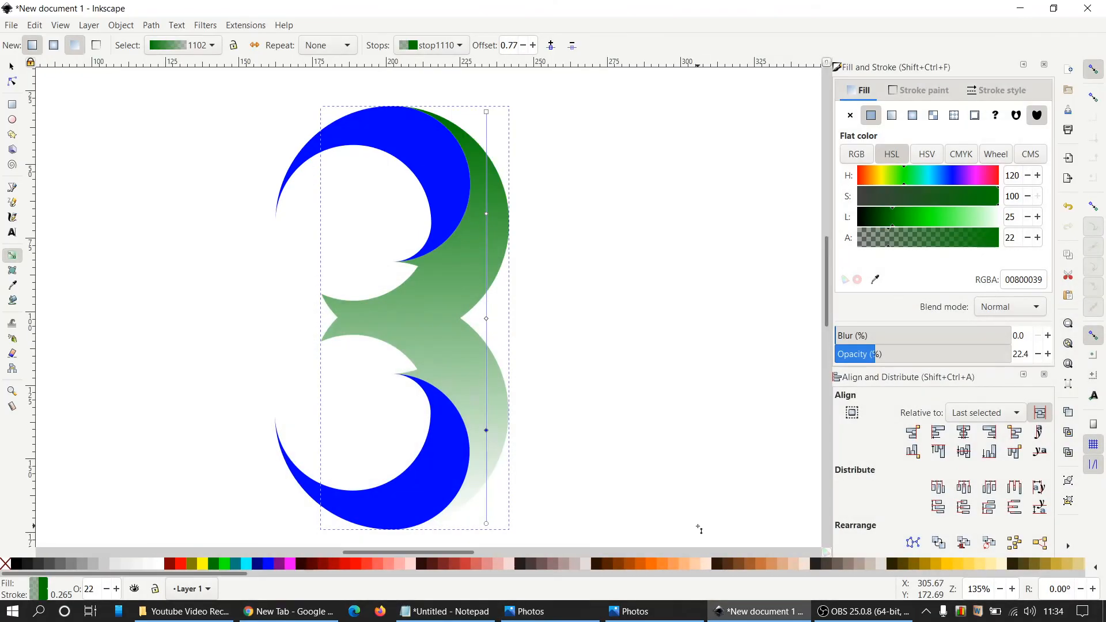
{"action": "mouse_move", "coordinate": [463, 615]}
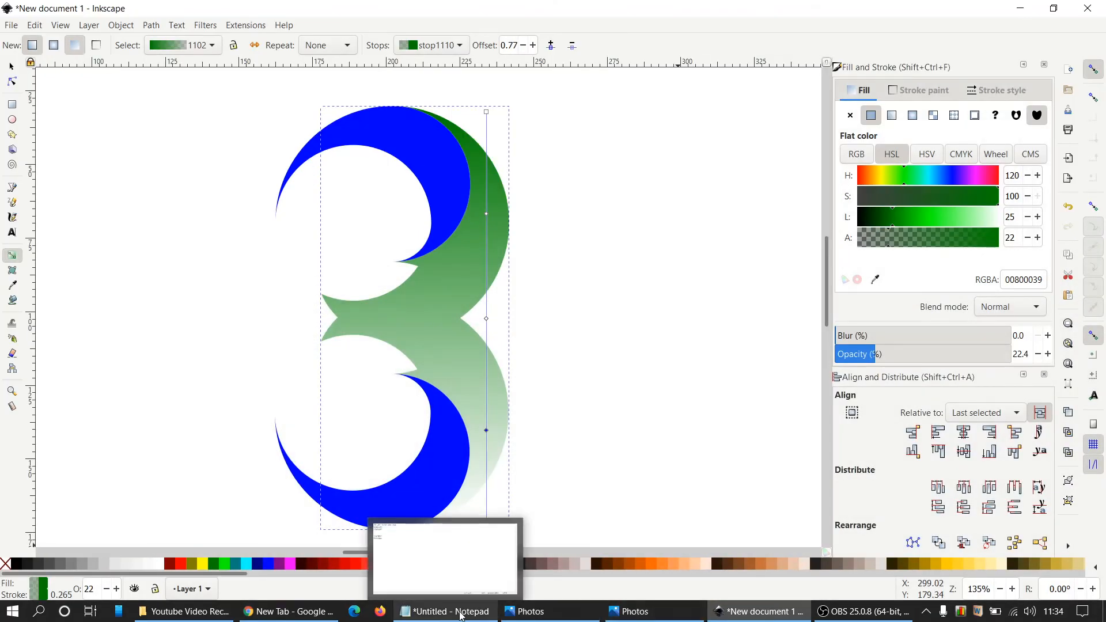
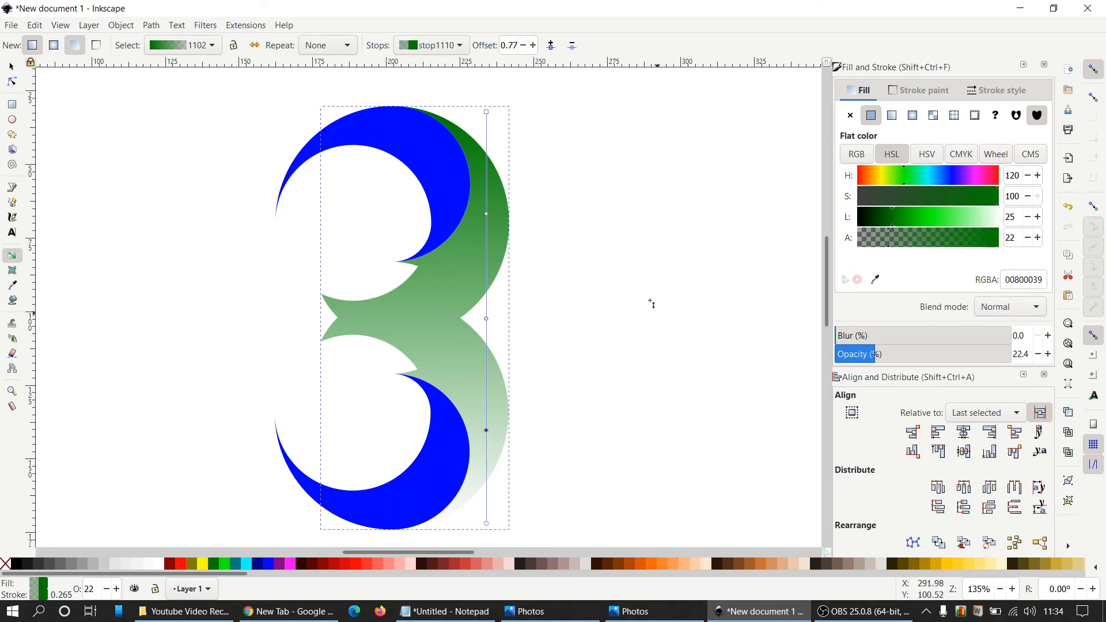
{"action": "left_click", "coordinate": [487, 112]}
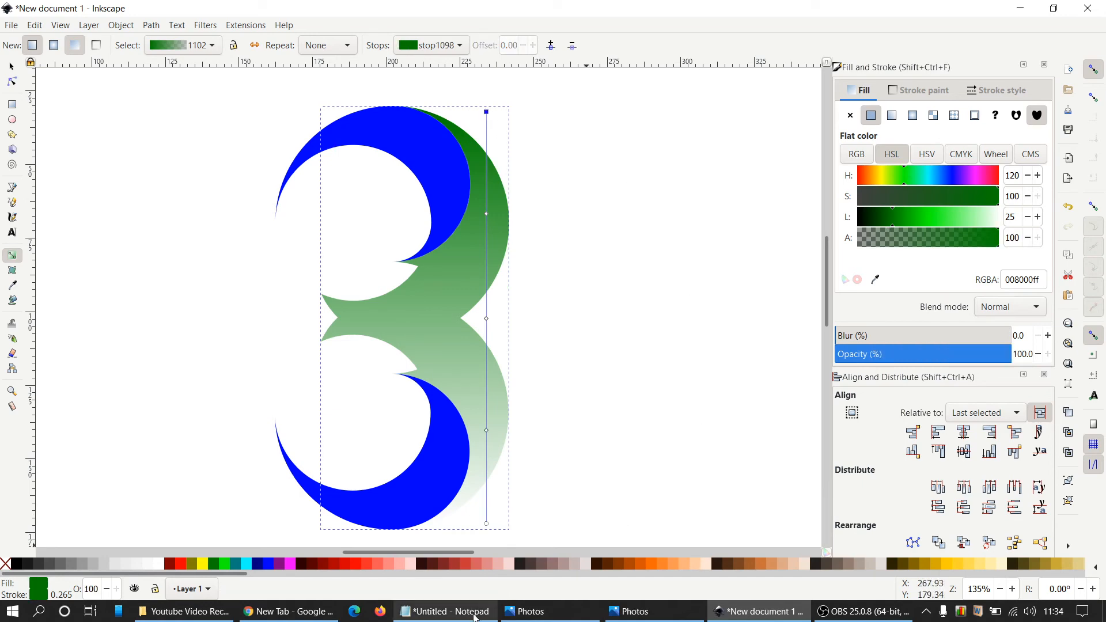
{"action": "left_click", "coordinate": [455, 611]}
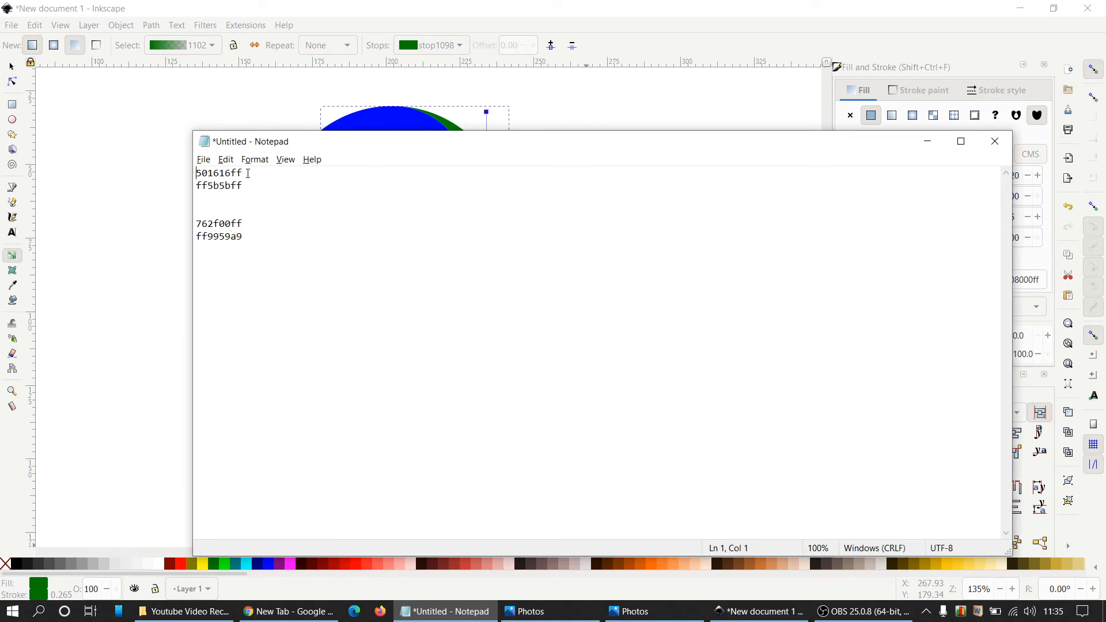
{"action": "left_click_drag", "start_coordinate": [248, 173], "coordinate": [195, 173]}
{"action": "key", "text": "ctrl+c"}
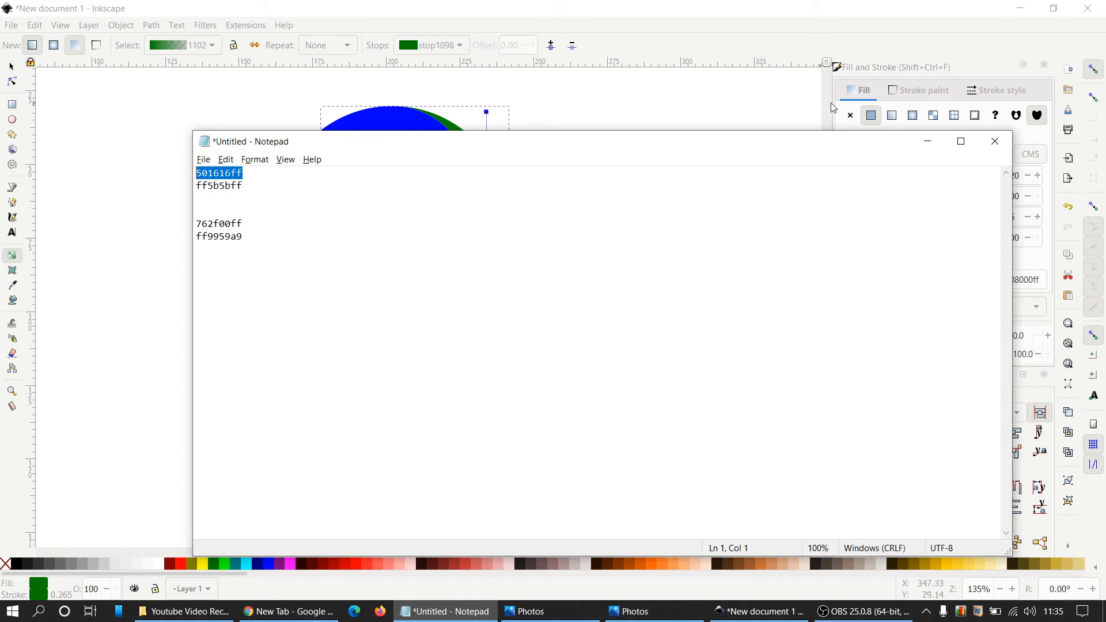
{"action": "left_click", "coordinate": [927, 141]}
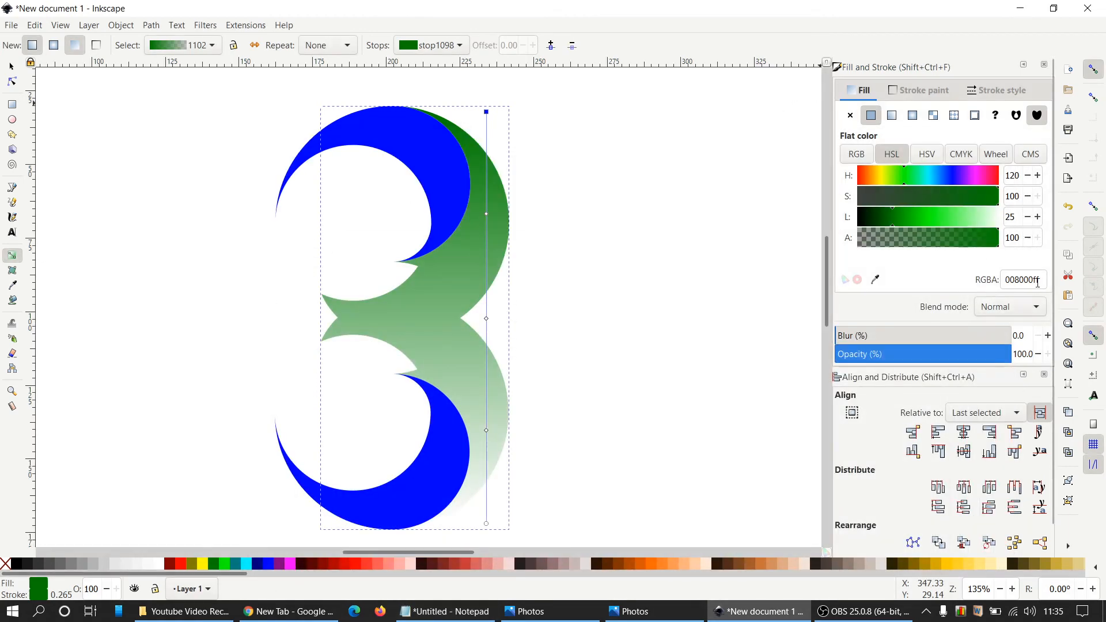
{"action": "left_click_drag", "start_coordinate": [1040, 280], "coordinate": [977, 289]}
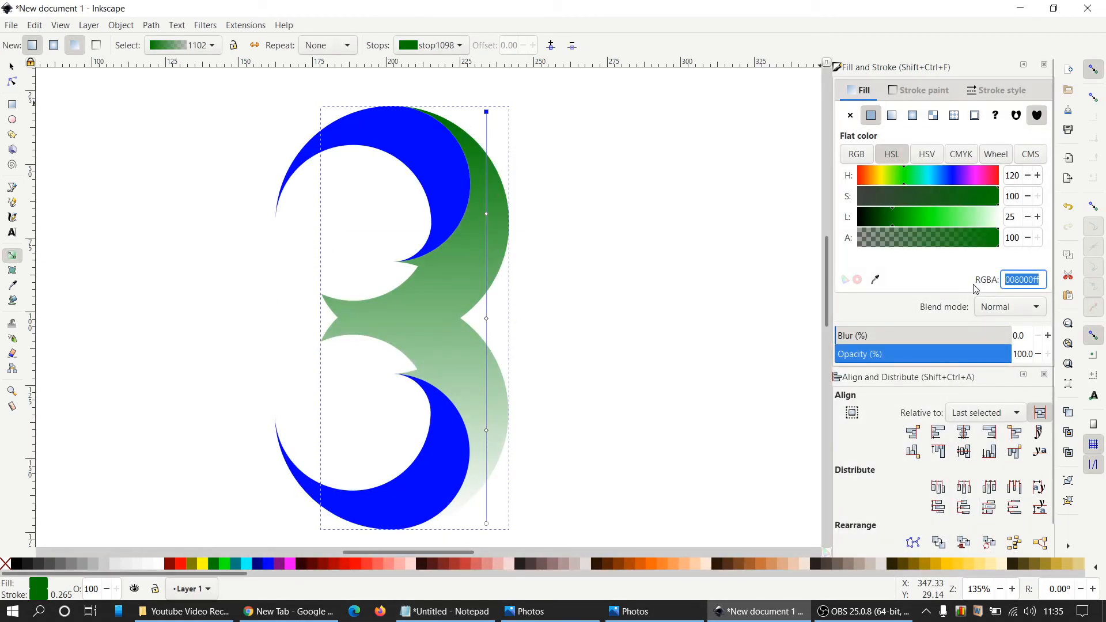
{"action": "key", "text": "ctrl+v"}
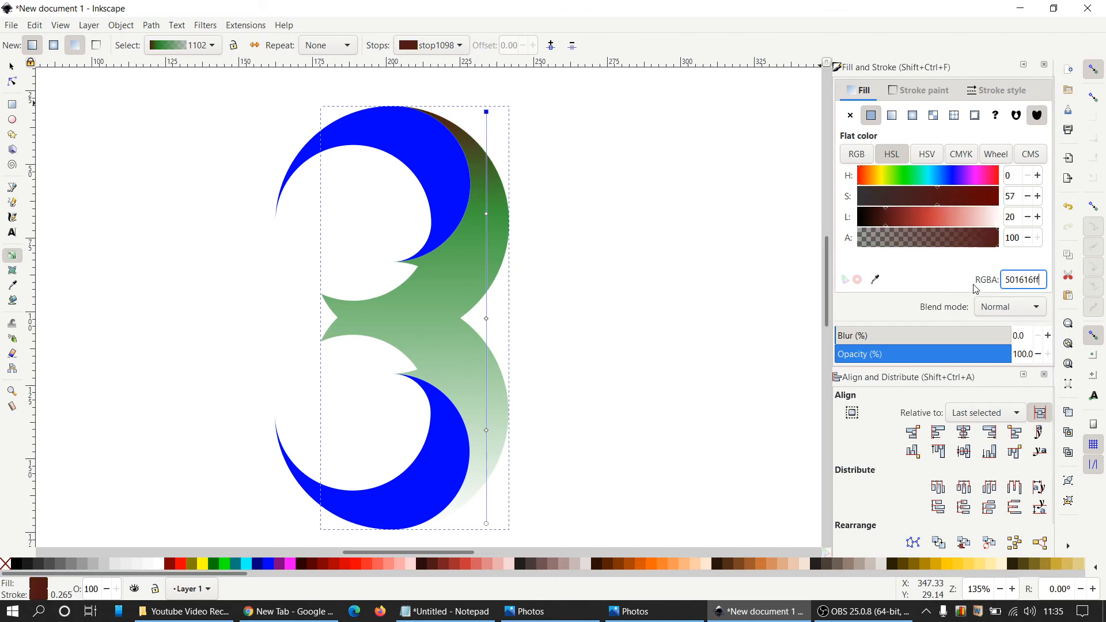
Apply RGBA 501616ff to the gradient's middle stop and to its bottom end stop
{"action": "left_click", "coordinate": [487, 320]}
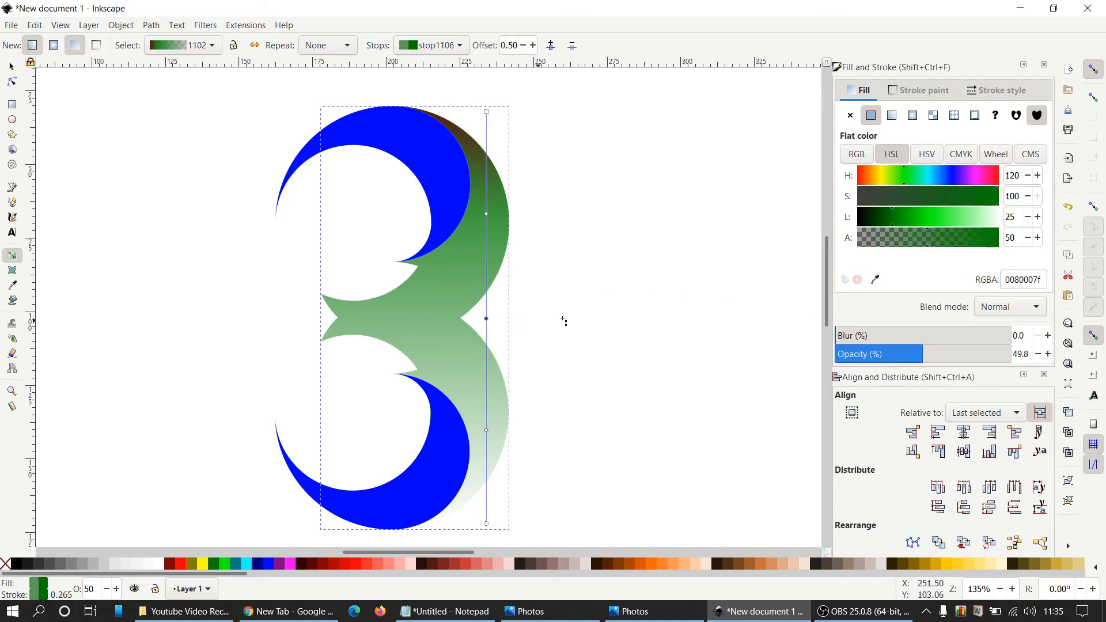
{"action": "triple_click", "coordinate": [1041, 280]}
{"action": "key", "text": "ctrl+v"}
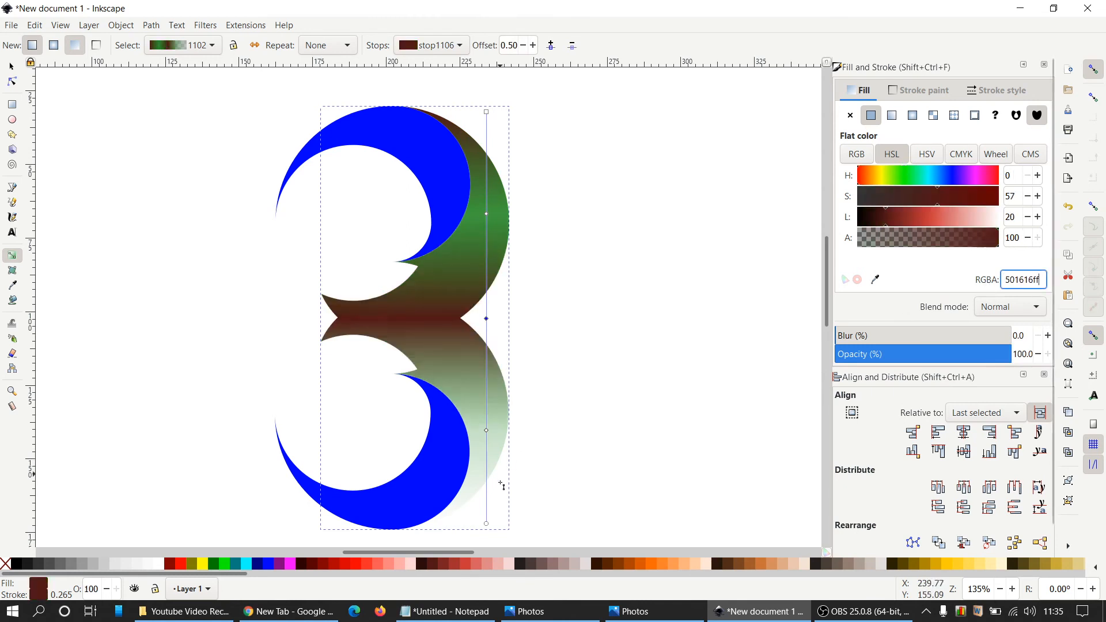
{"action": "left_click", "coordinate": [487, 523]}
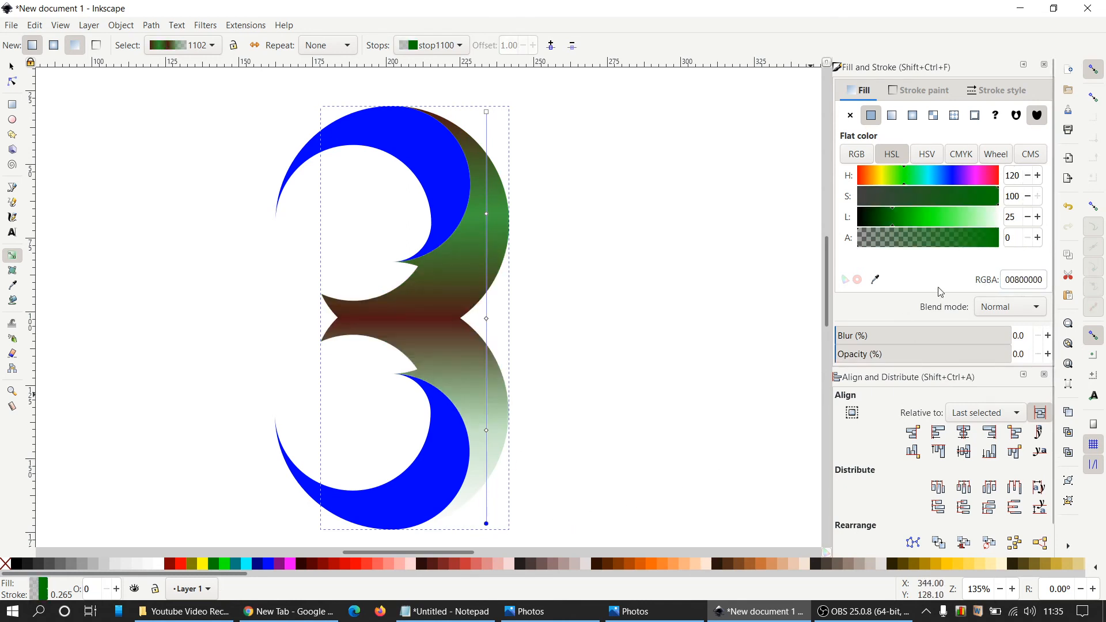
{"action": "triple_click", "coordinate": [1033, 280]}
{"action": "key", "text": "ctrl+v"}
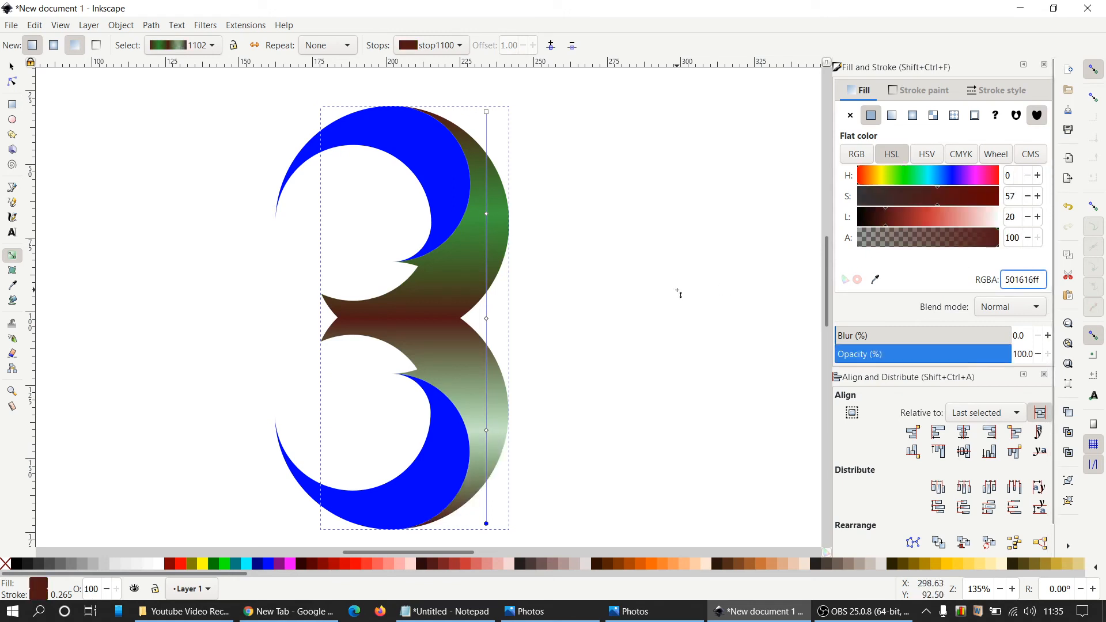
{"action": "key", "text": "Escape"}
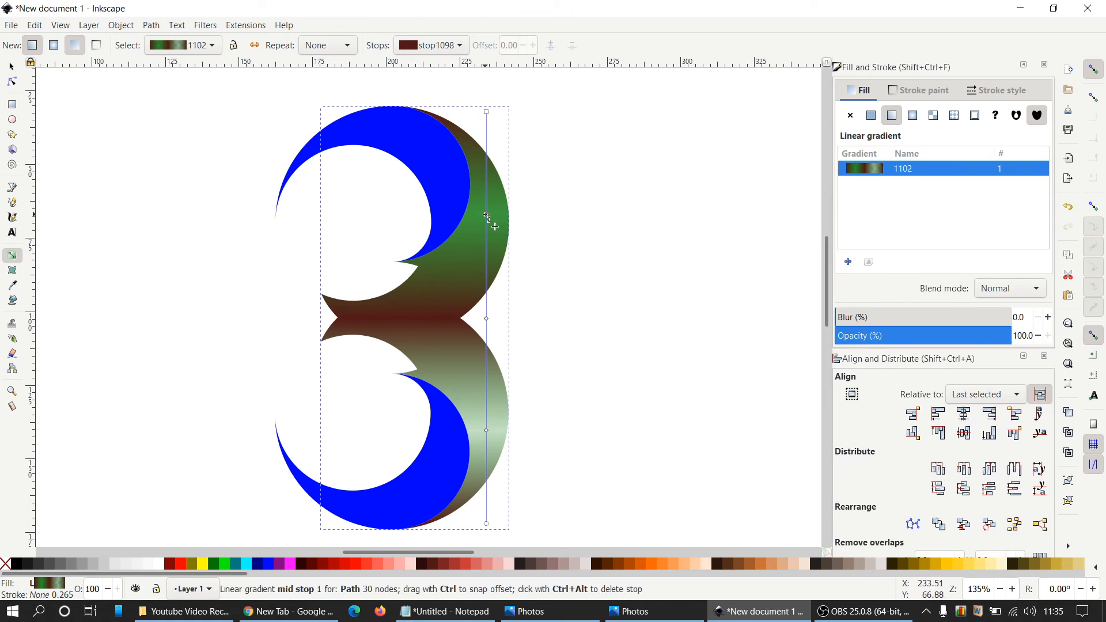
Copy the colour code ff5b5bff from Notepad and apply it to the gradient's upper intermediate stop at offset 0.25
{"action": "left_click", "coordinate": [487, 217]}
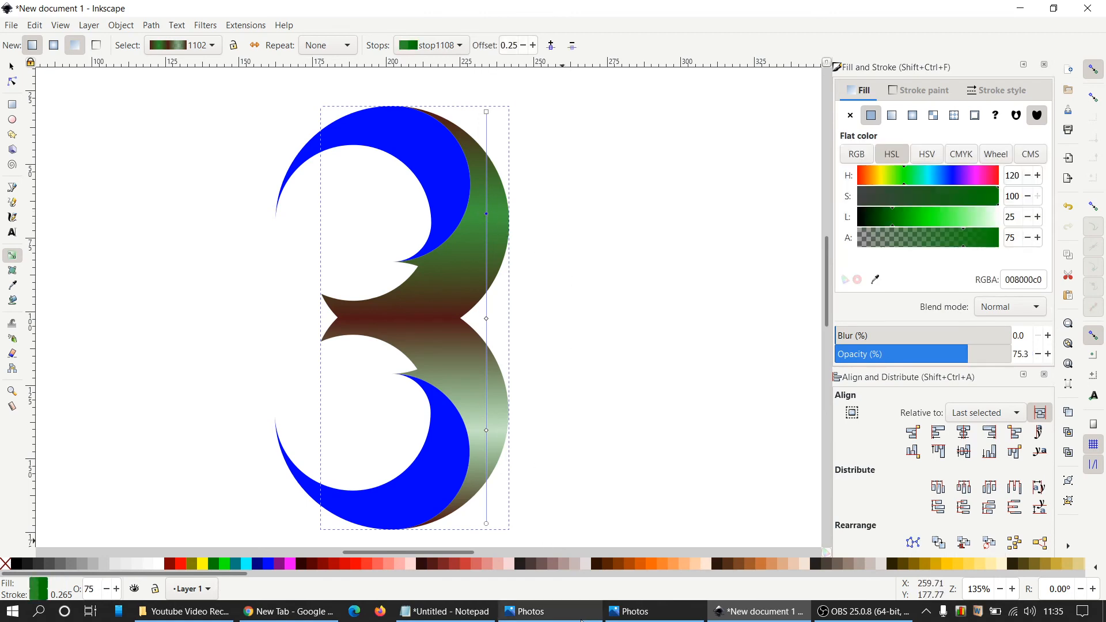
{"action": "left_click", "coordinate": [445, 611]}
{"action": "double_click", "coordinate": [221, 185]}
{"action": "key", "text": "ctrl+c"}
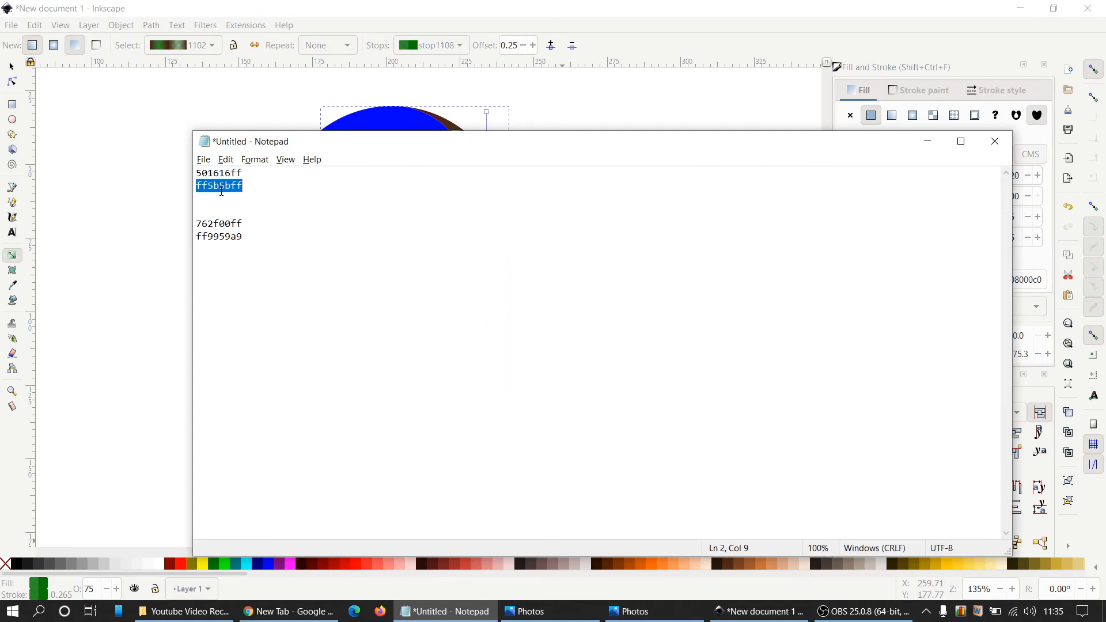
{"action": "left_click", "coordinate": [928, 142]}
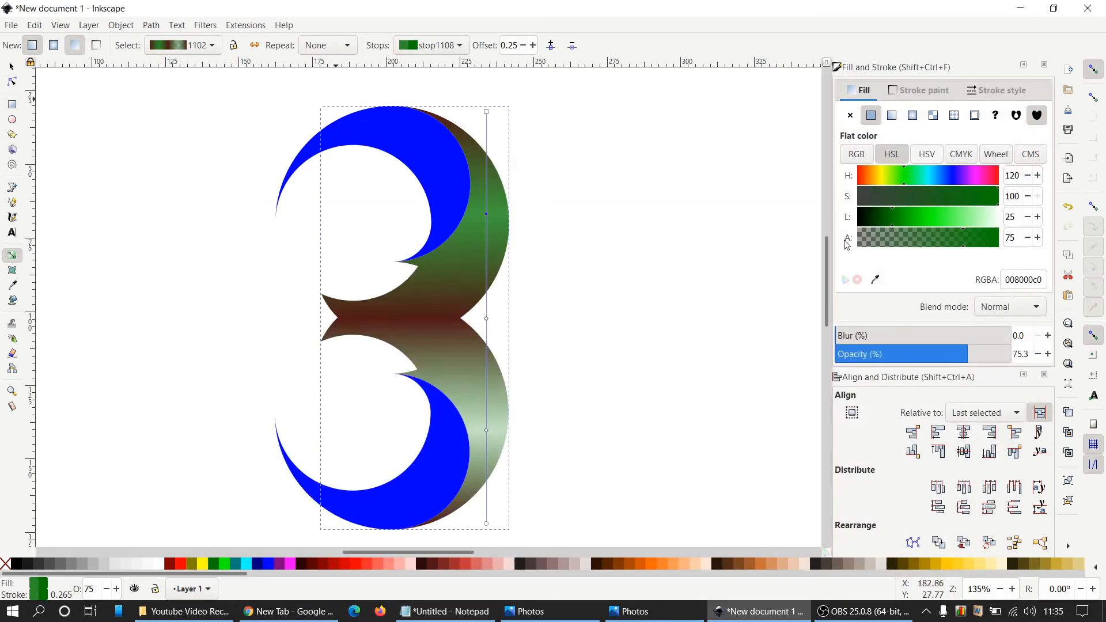
{"action": "left_click", "coordinate": [445, 611]}
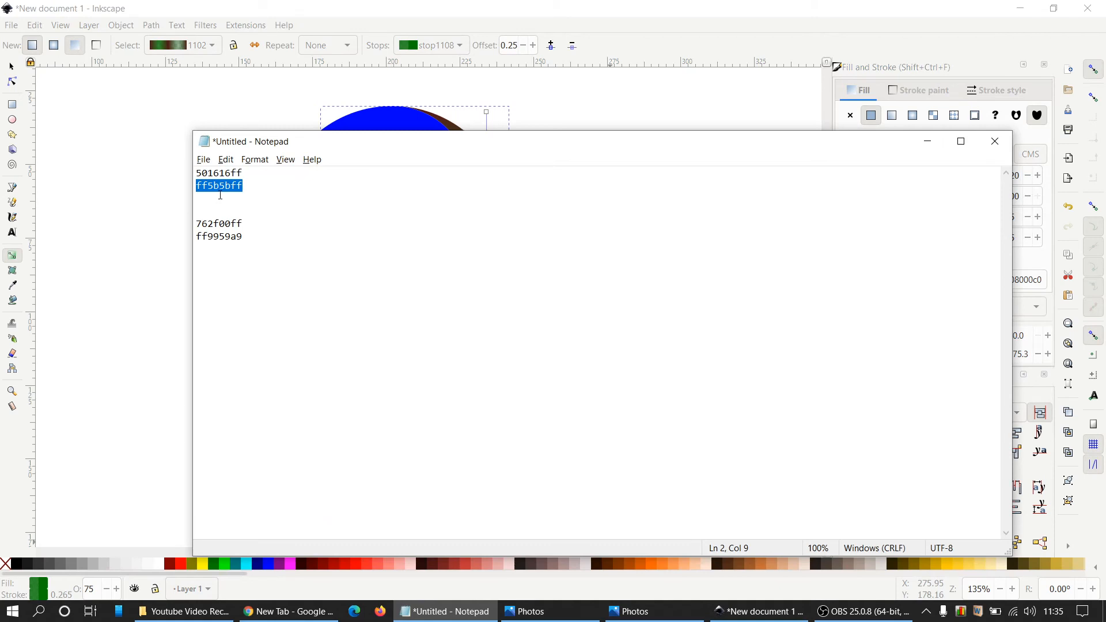
{"action": "left_click", "coordinate": [928, 142]}
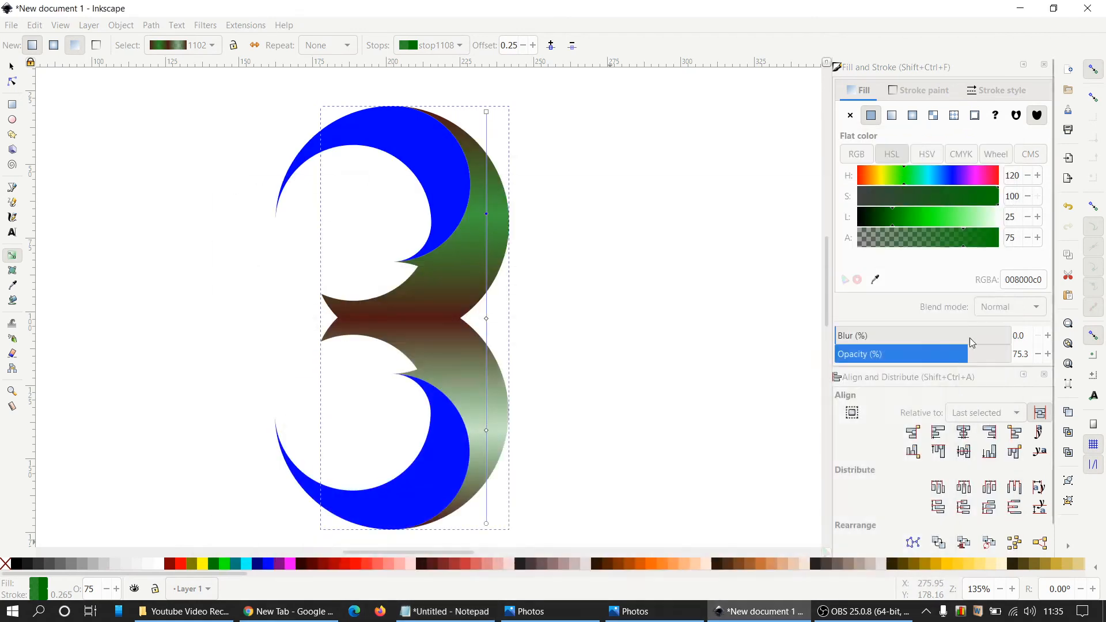
{"action": "left_click", "coordinate": [1019, 280]}
{"action": "key", "text": "ctrl+a"}
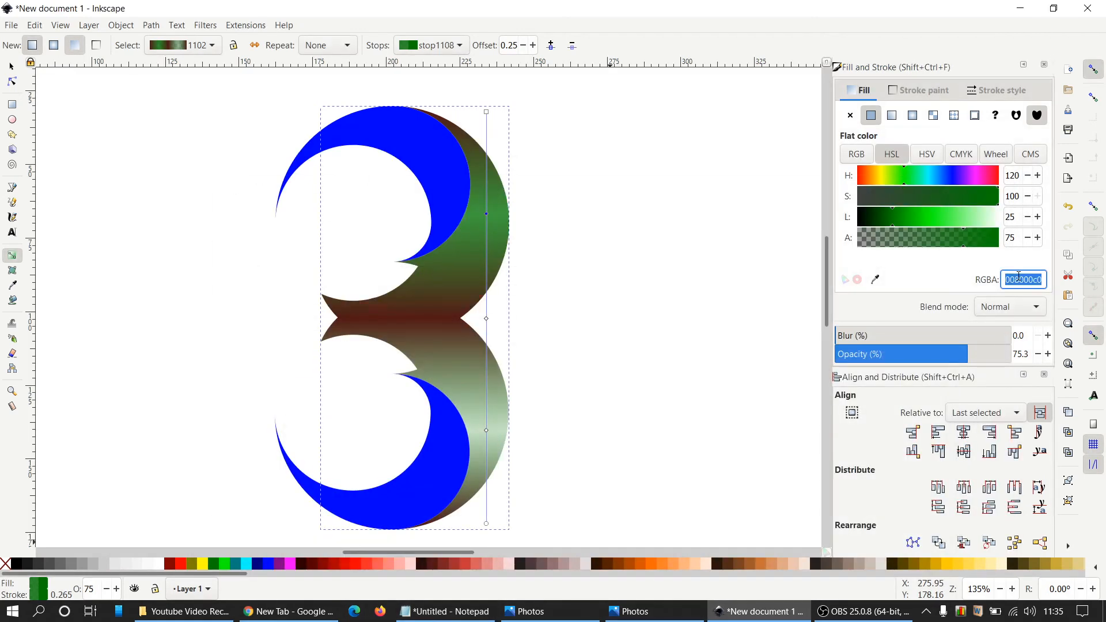
{"action": "key", "text": "ctrl+v"}
{"action": "key", "text": "Return"}
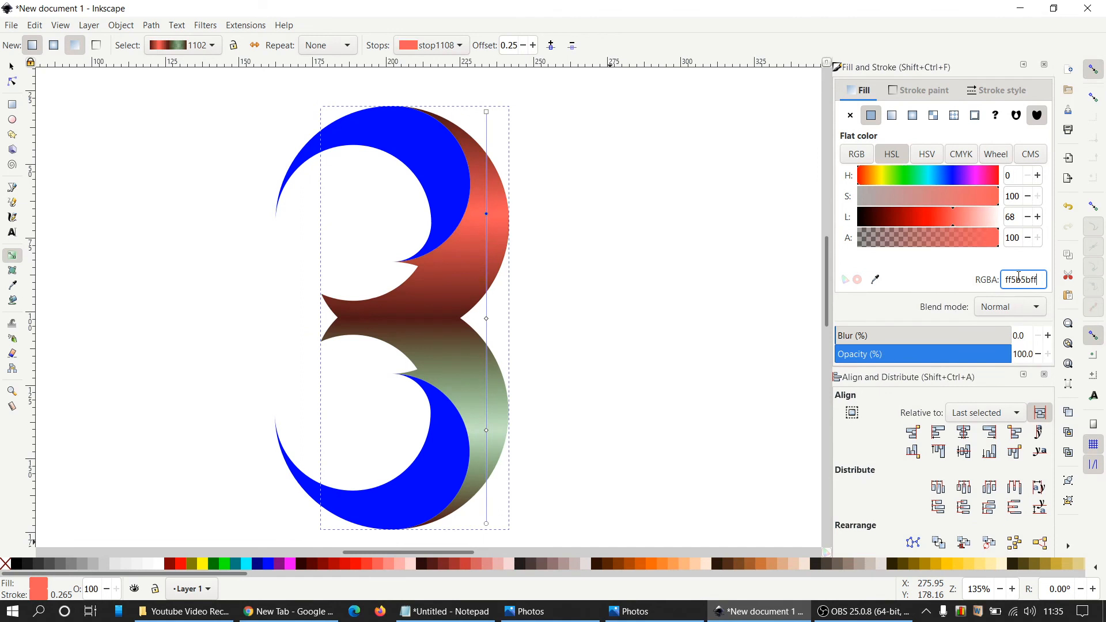
Apply RGBA ff5b5bff to the gradient's lower intermediate stop at offset 0.77
{"action": "left_click", "coordinate": [487, 430]}
{"action": "left_click", "coordinate": [1041, 279]}
{"action": "key", "text": "ctrl+a"}
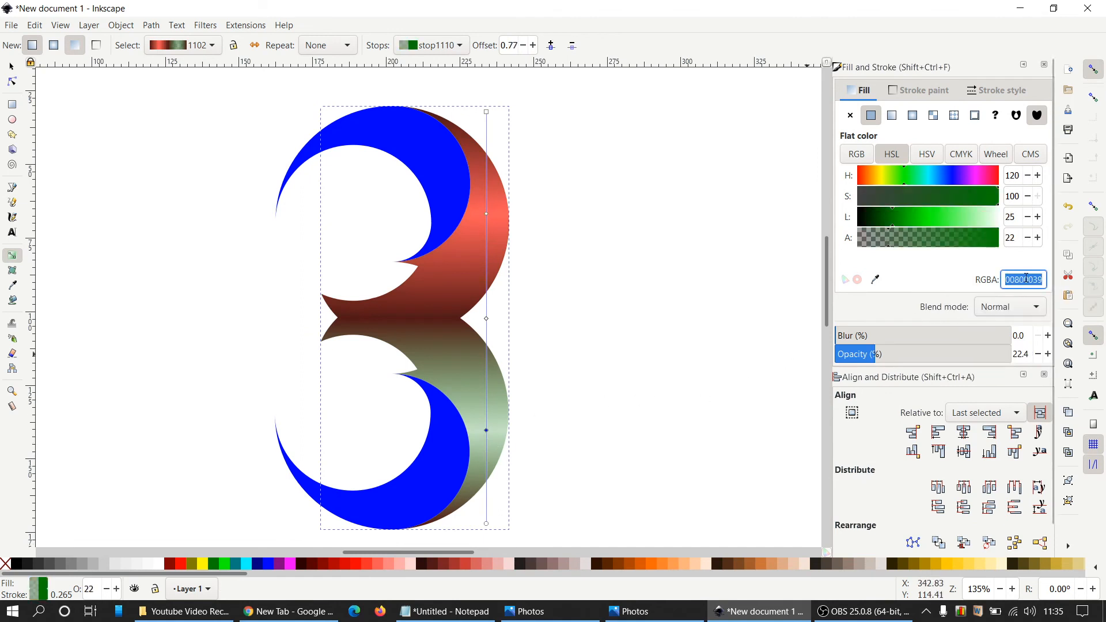
{"action": "key", "text": "ctrl+v"}
{"action": "key", "text": "Return"}
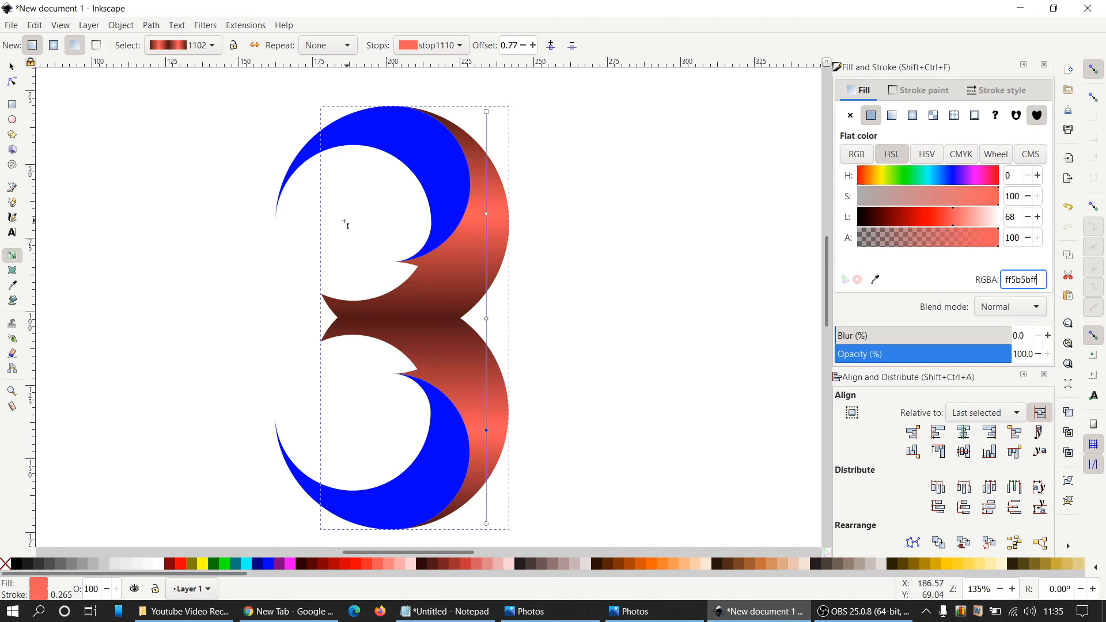
{"action": "left_click", "coordinate": [13, 68]}
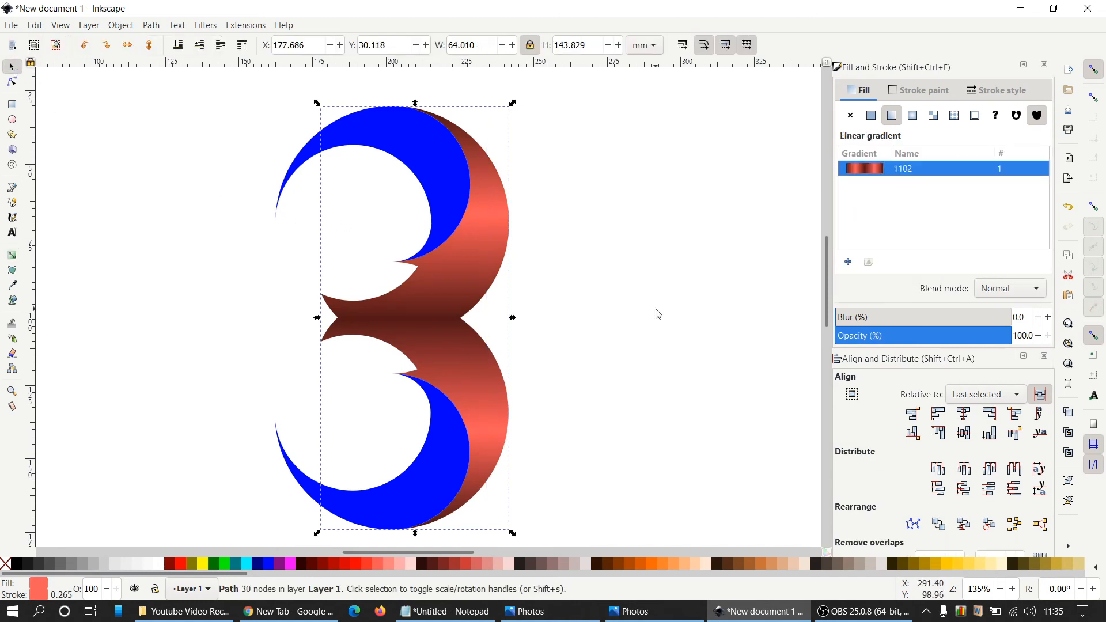
{"action": "left_click", "coordinate": [448, 289]}
{"action": "left_click", "coordinate": [649, 294]}
{"action": "left_click", "coordinate": [435, 285]}
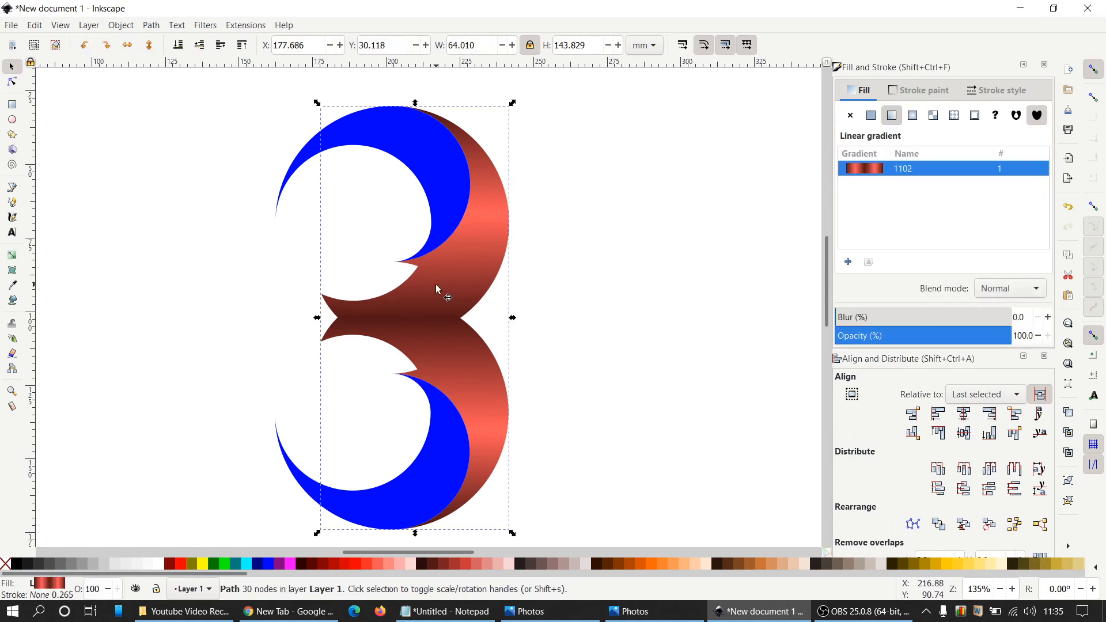
{"action": "key", "text": "g"}
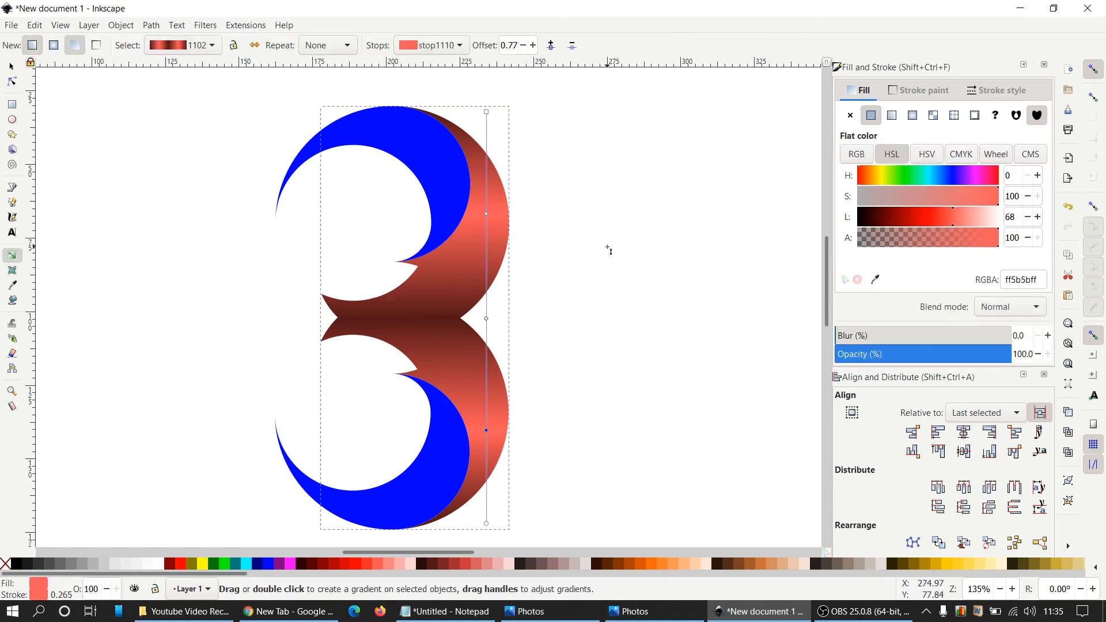
{"action": "left_click", "coordinate": [11, 67]}
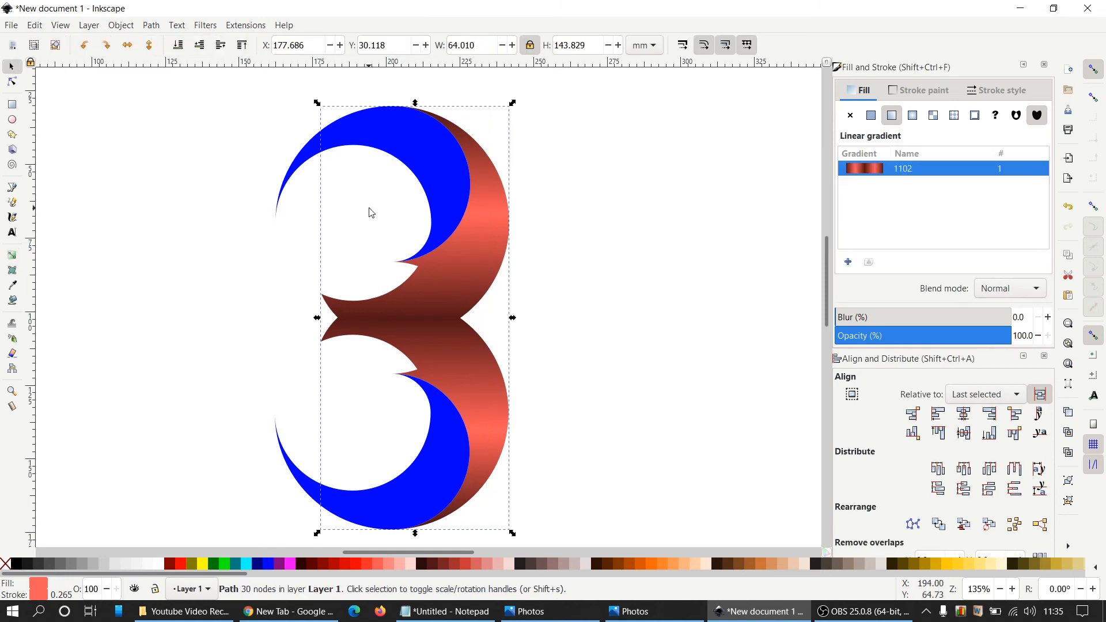
Give the upper blue swirl a linear gradient fill and move the gradient's start point onto the swirl's pointed left tip
{"action": "left_click", "coordinate": [406, 153]}
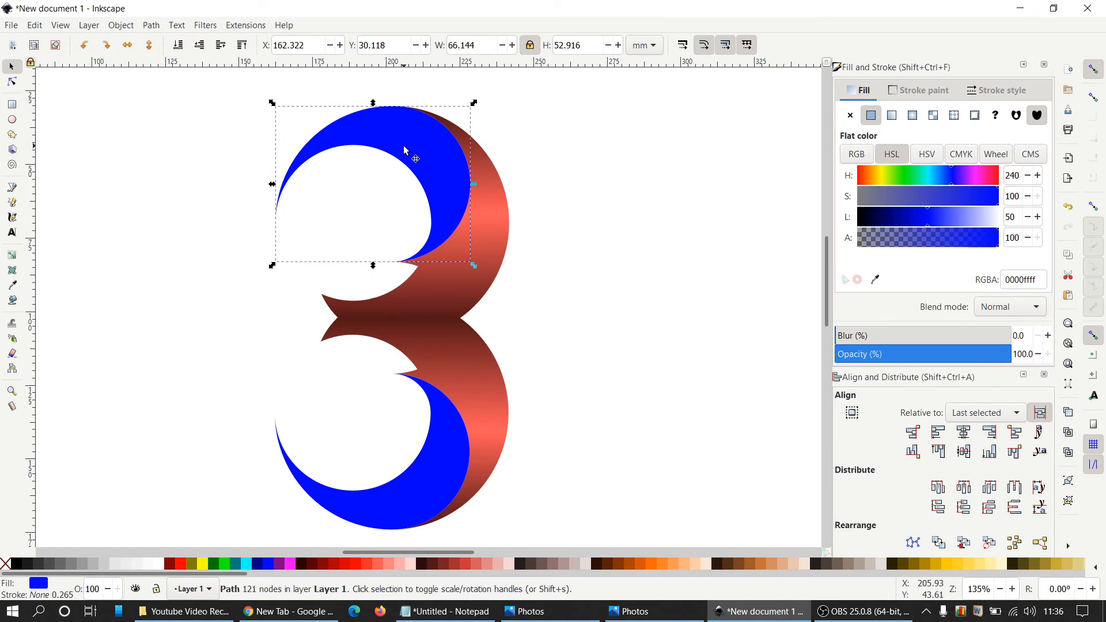
{"action": "left_click", "coordinate": [892, 115]}
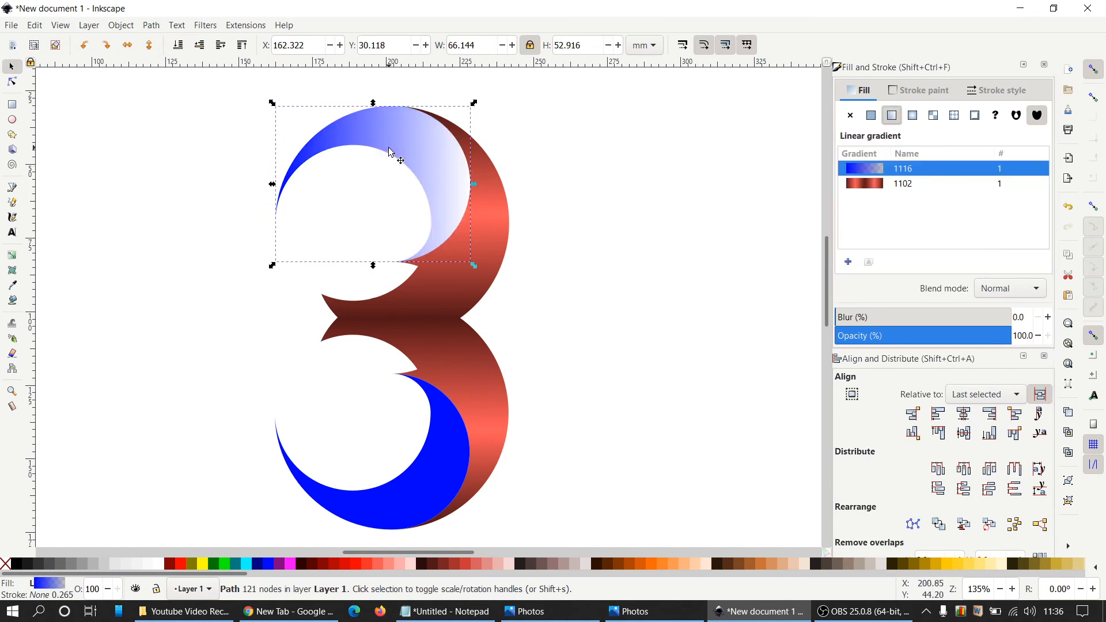
{"action": "key", "text": "g"}
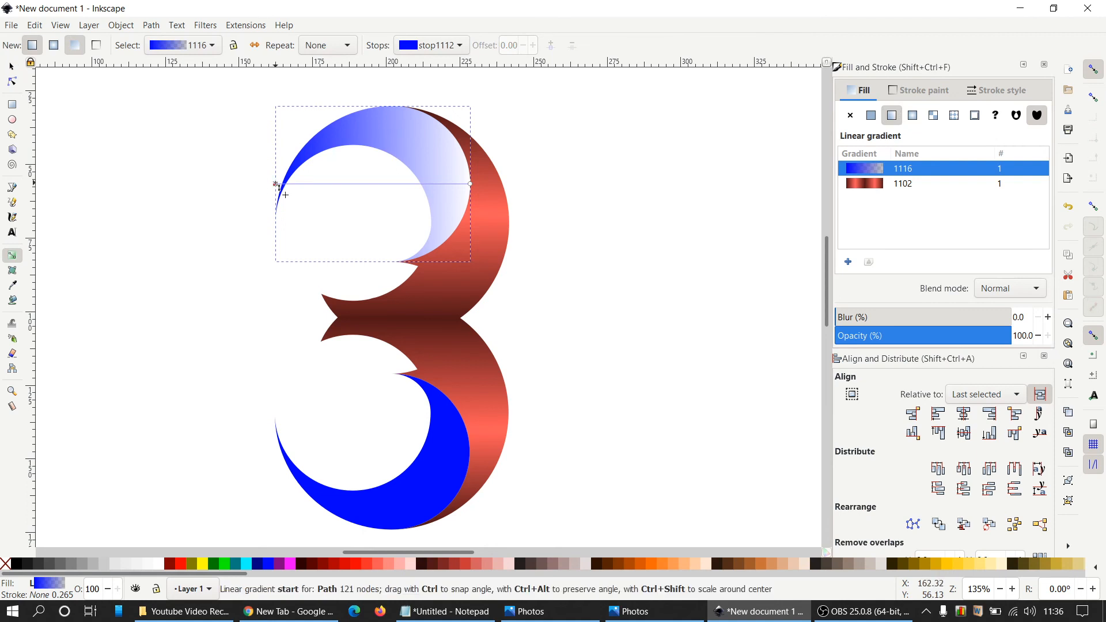
{"action": "left_click_drag", "start_coordinate": [277, 185], "coordinate": [279, 212]}
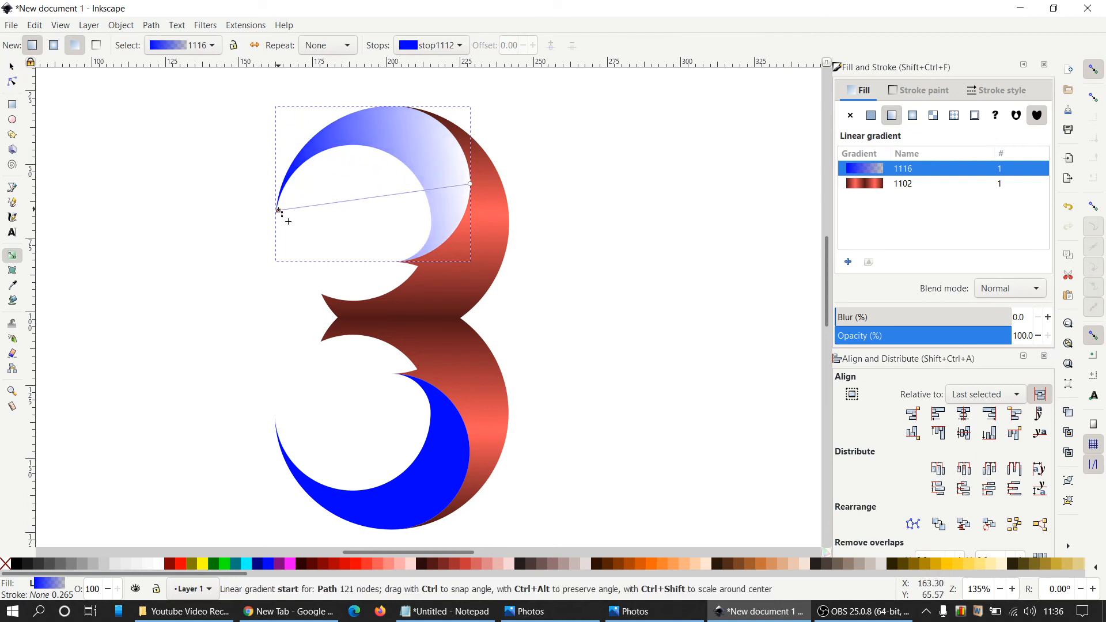
Move the upper swirl's gradient end point down onto the dark red area below it and add a middle stop at about offset 0.59
{"action": "left_click", "coordinate": [279, 211]}
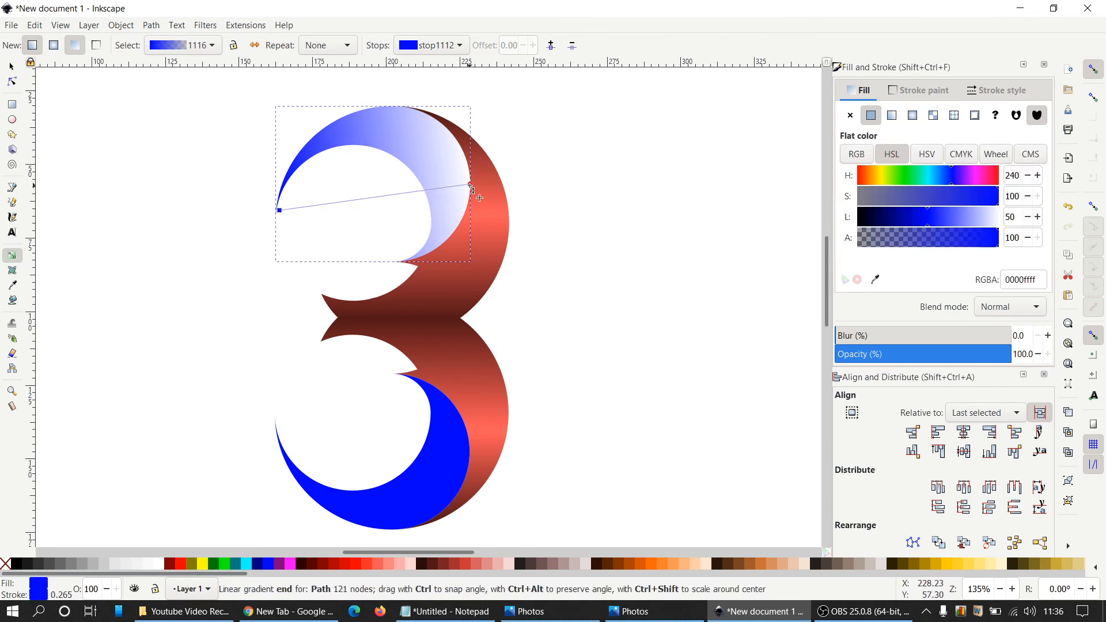
{"action": "left_click_drag", "start_coordinate": [470, 187], "coordinate": [462, 293]}
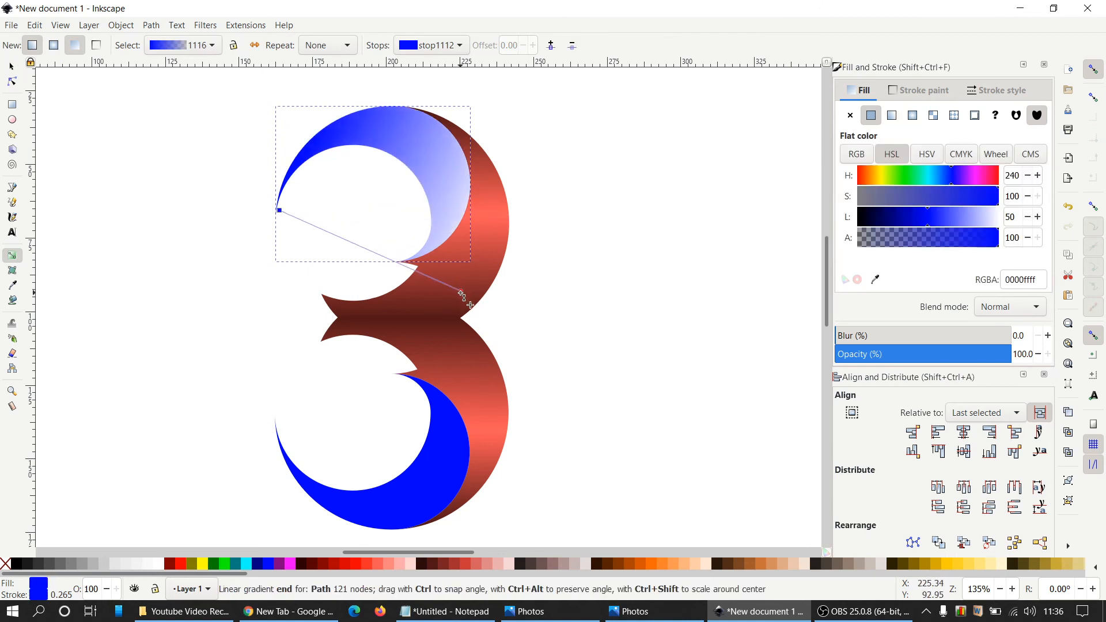
{"action": "left_click", "coordinate": [461, 293]}
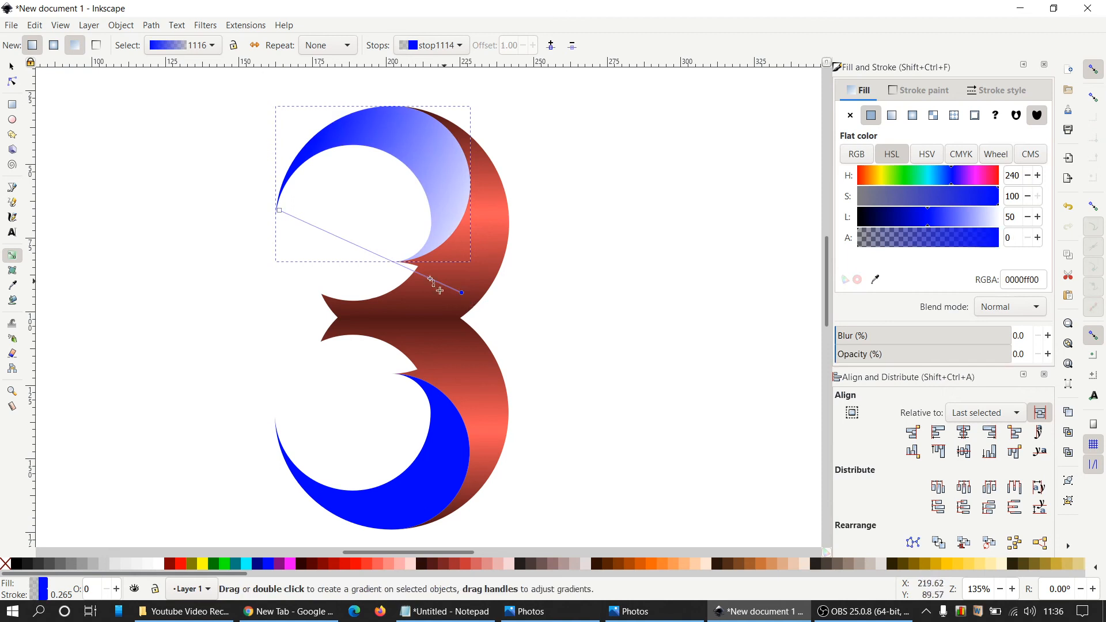
{"action": "double_click", "coordinate": [386, 260]}
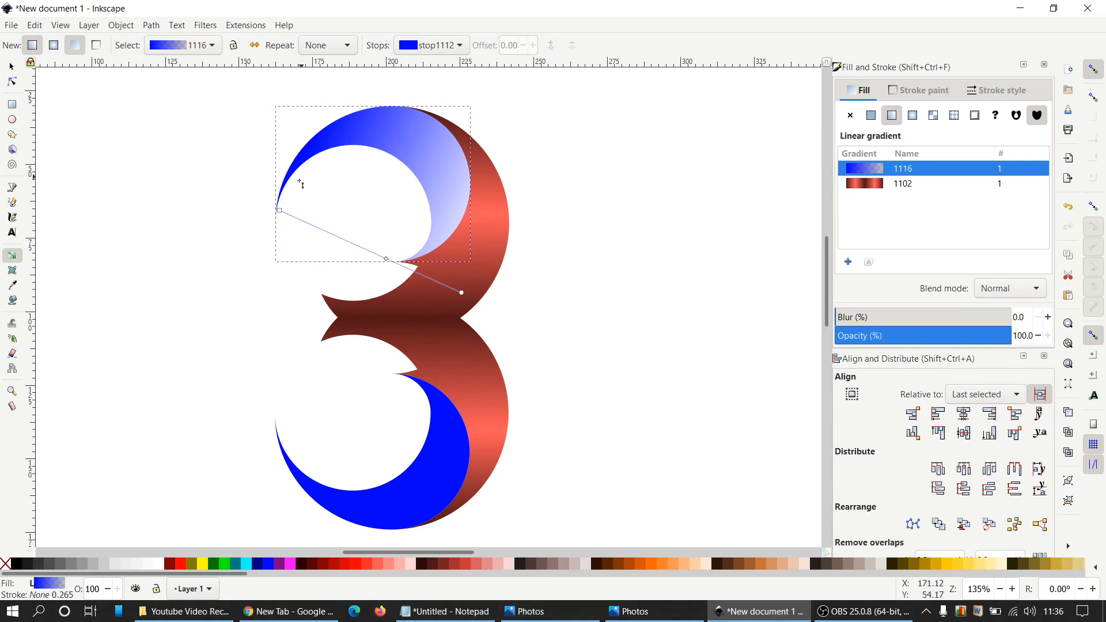
Copy the colour code 762f00ff from Notepad and apply it to the start stop of the upper swirl's gradient
{"action": "left_click", "coordinate": [280, 212]}
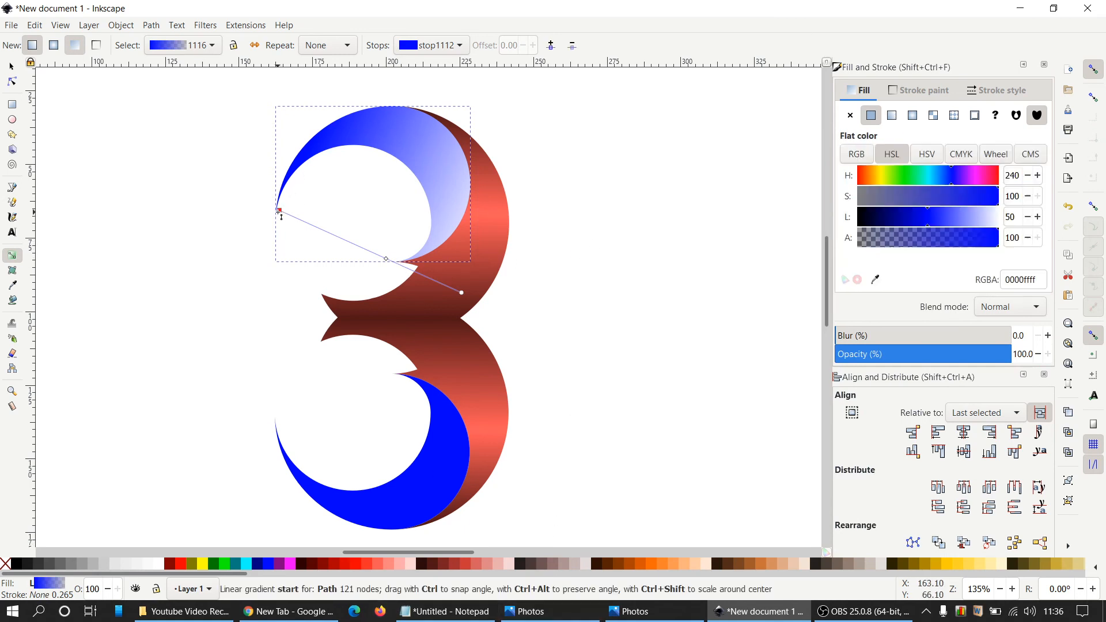
{"action": "left_click", "coordinate": [447, 611]}
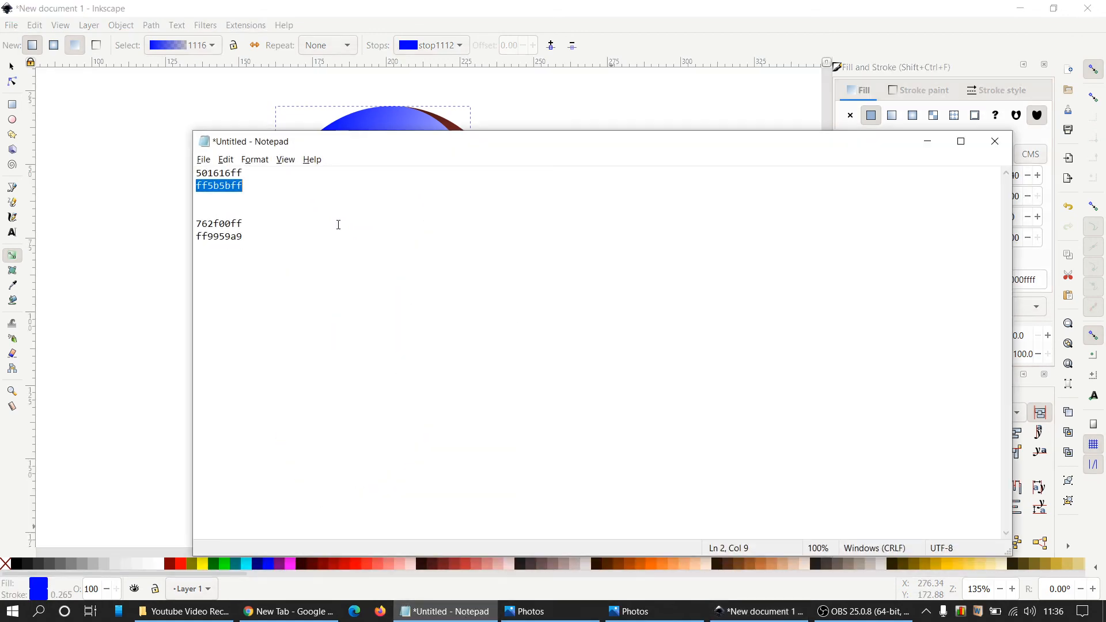
{"action": "double_click", "coordinate": [224, 223]}
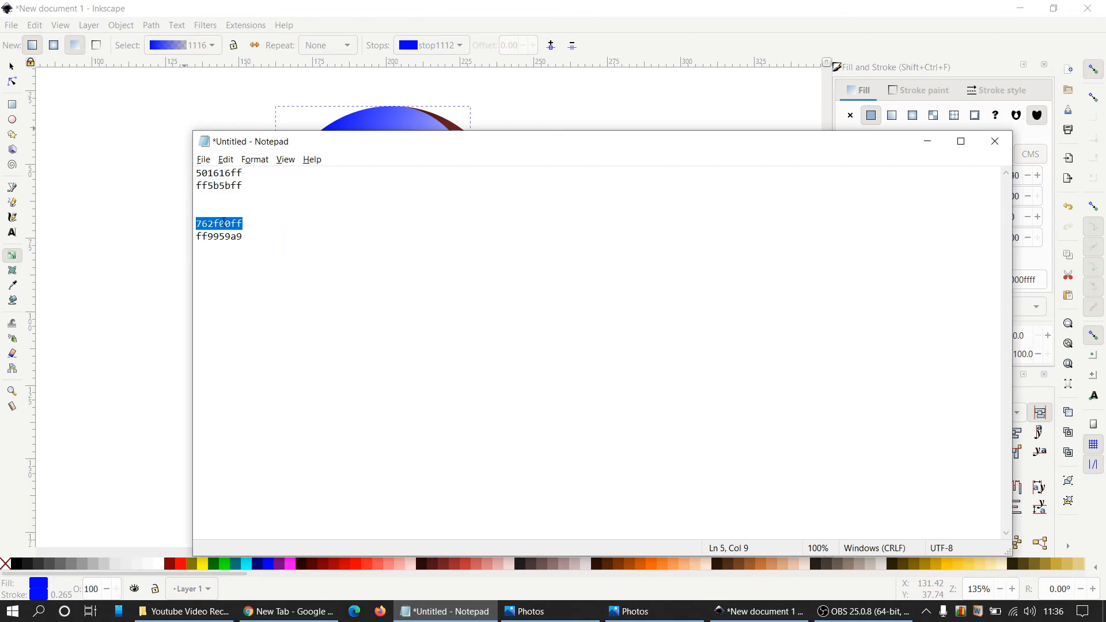
{"action": "left_click", "coordinate": [928, 141]}
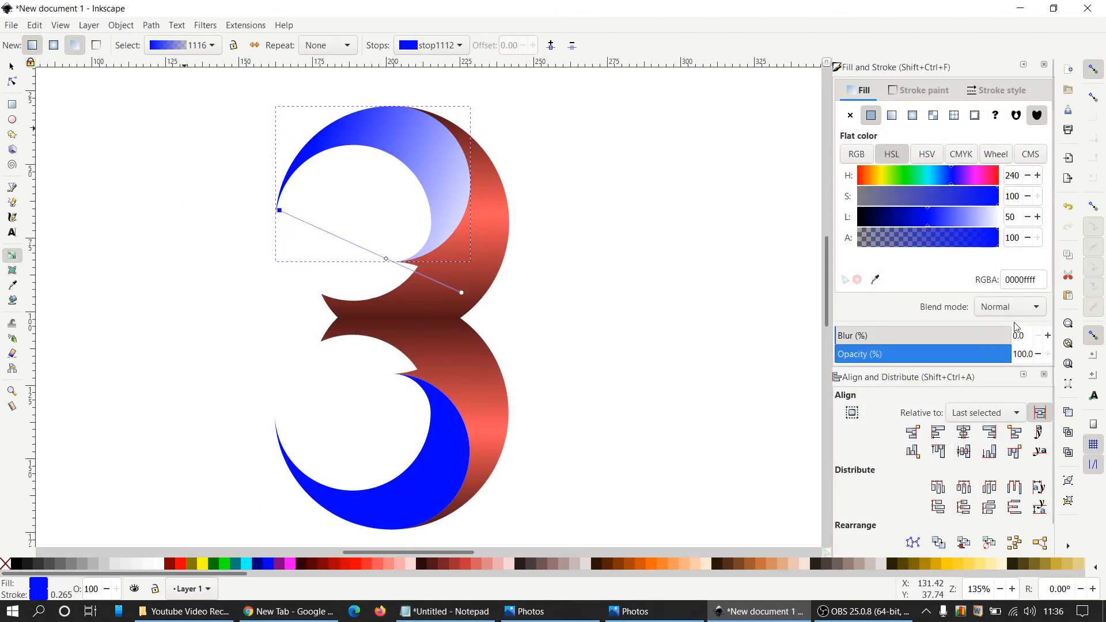
{"action": "double_click", "coordinate": [1022, 280]}
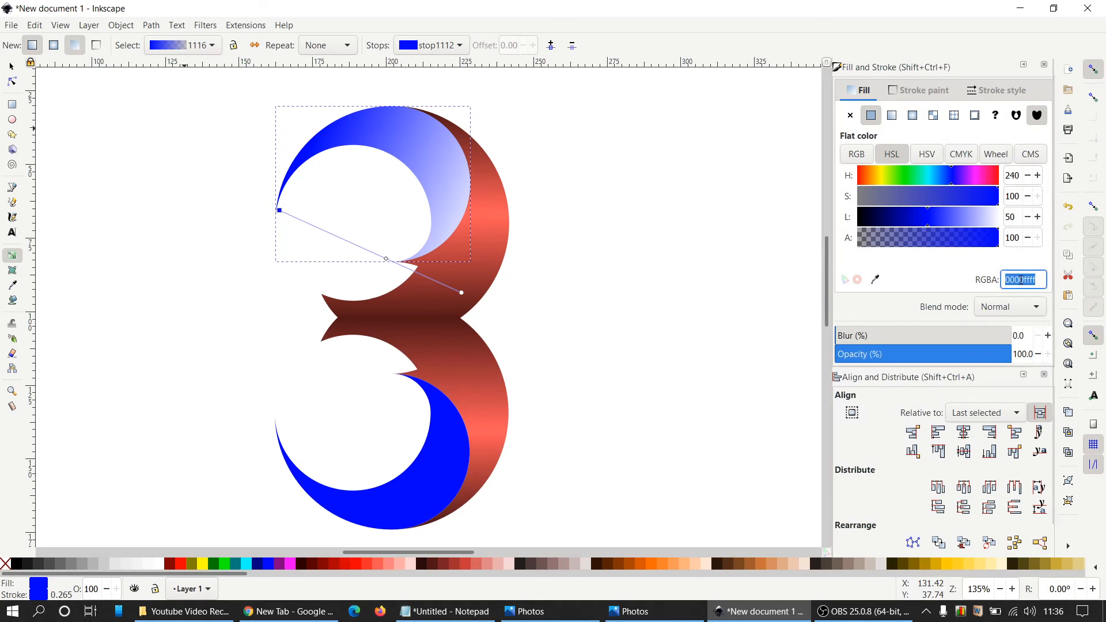
{"action": "type", "text": "762f00ff"}
{"action": "key", "text": "Return"}
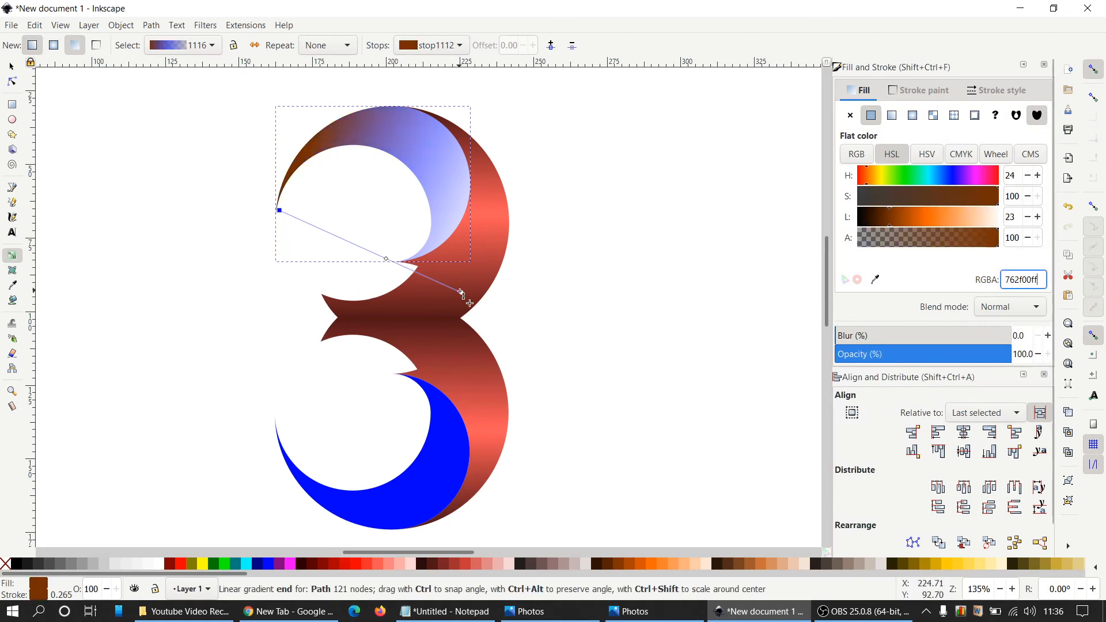
Apply RGBA 762f00ff to the end stop of the upper swirl's gradient
{"action": "left_click", "coordinate": [462, 293]}
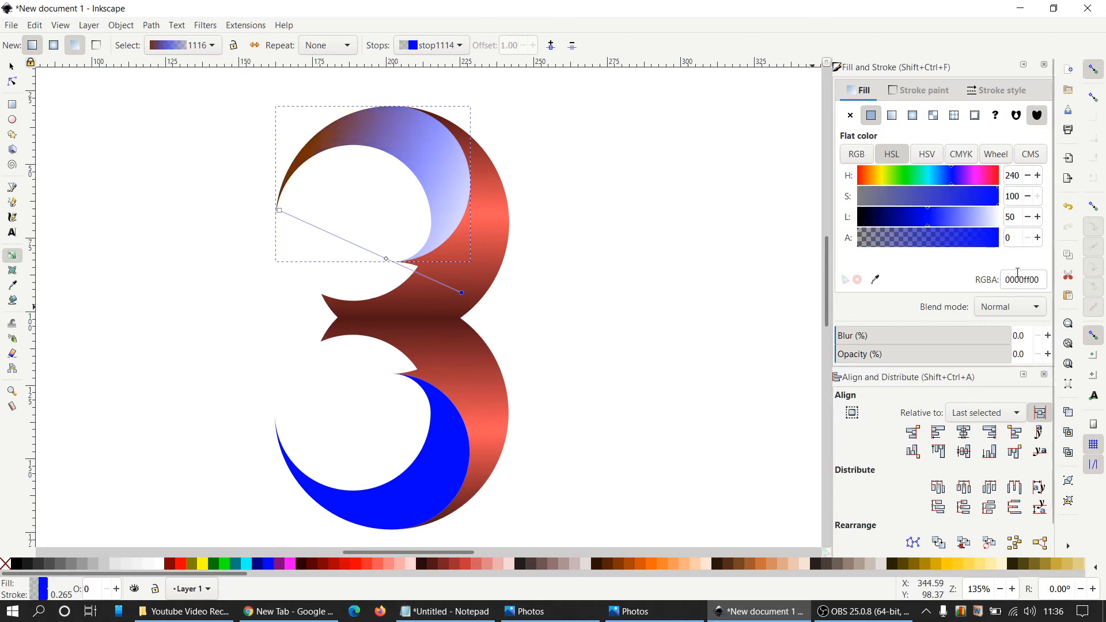
{"action": "double_click", "coordinate": [1024, 281]}
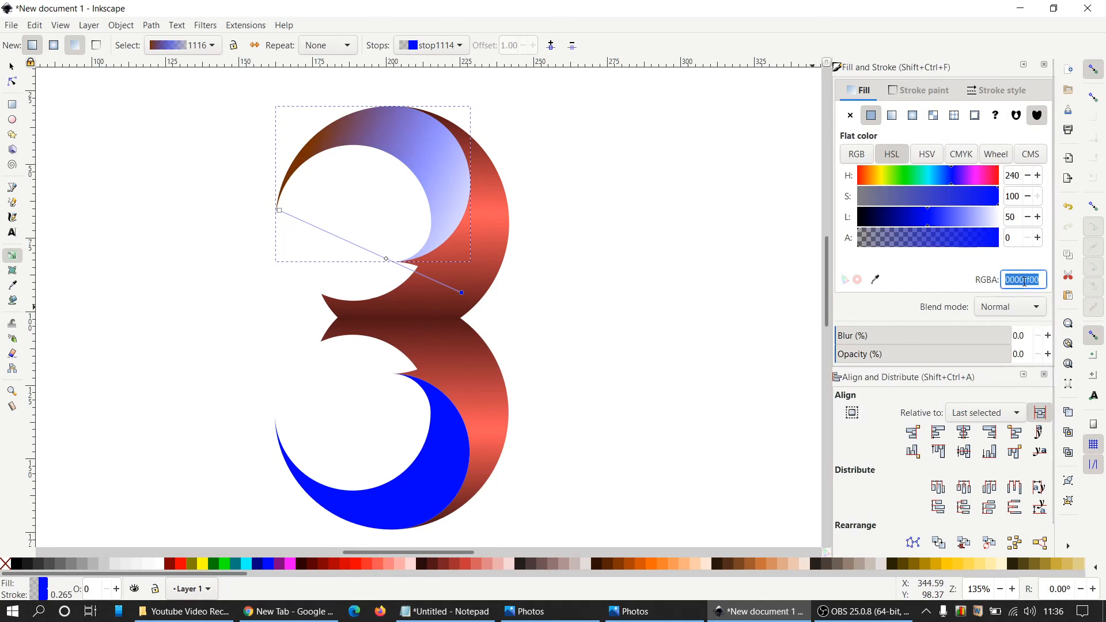
{"action": "type", "text": "762f00ff"}
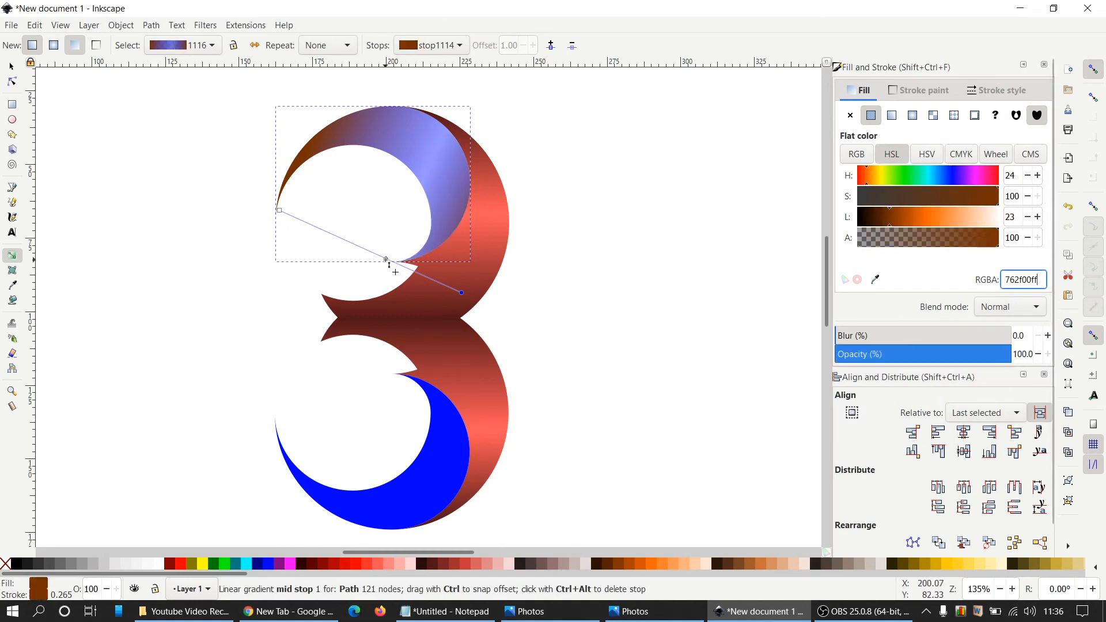
Copy the colour code ff9959a9 from Notepad and apply it to the middle stop of the upper swirl's gradient
{"action": "left_click", "coordinate": [386, 258]}
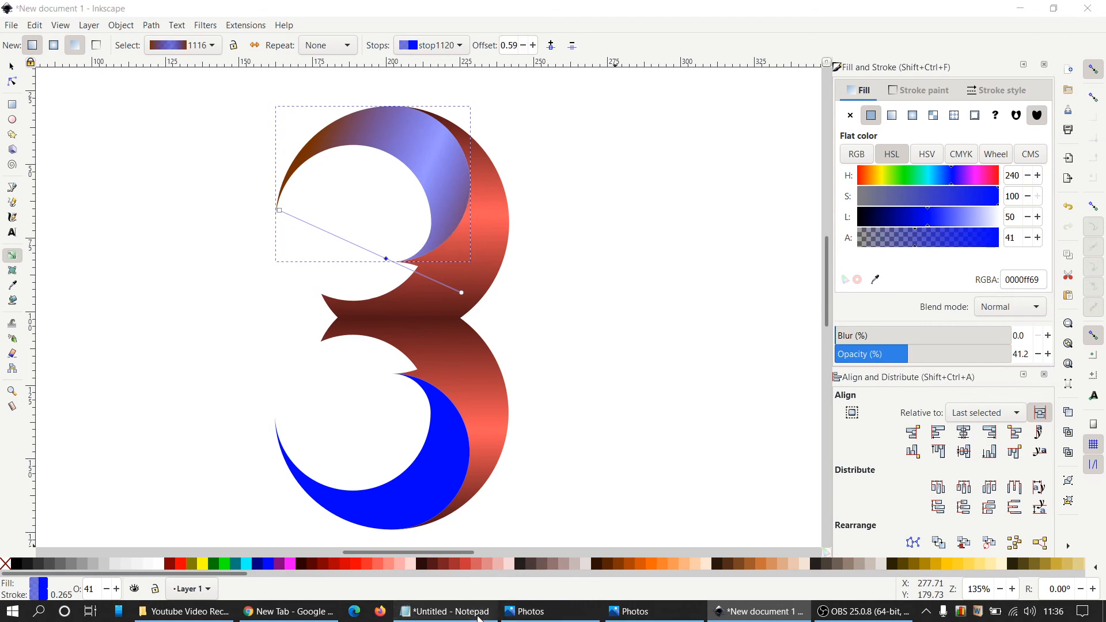
{"action": "left_click", "coordinate": [445, 611]}
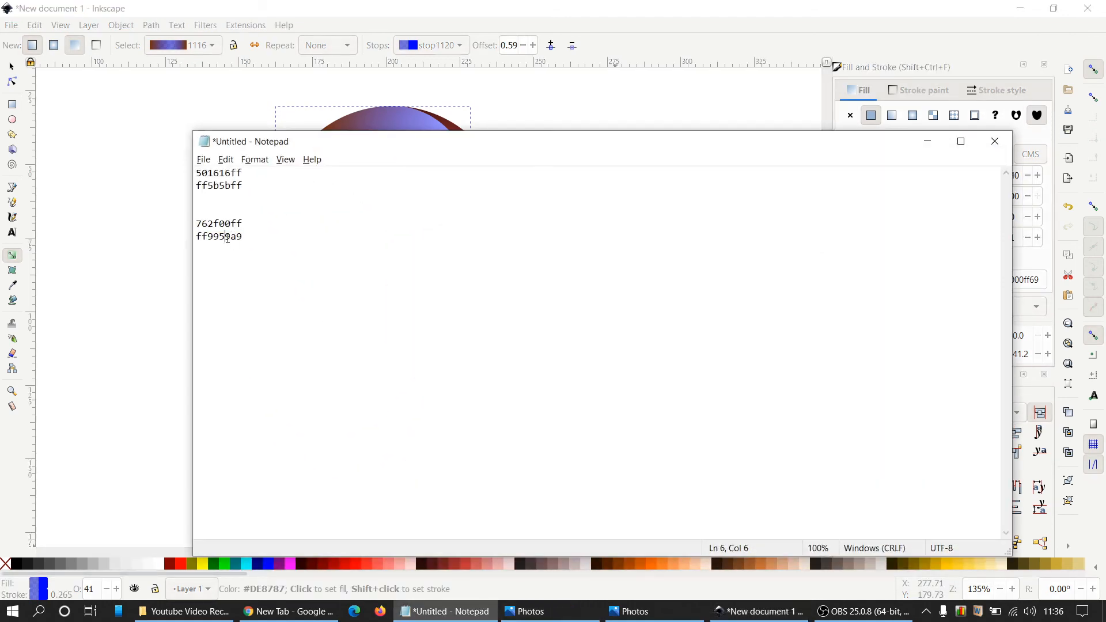
{"action": "double_click", "coordinate": [228, 239]}
{"action": "key", "text": "ctrl+c"}
{"action": "left_click", "coordinate": [928, 141]}
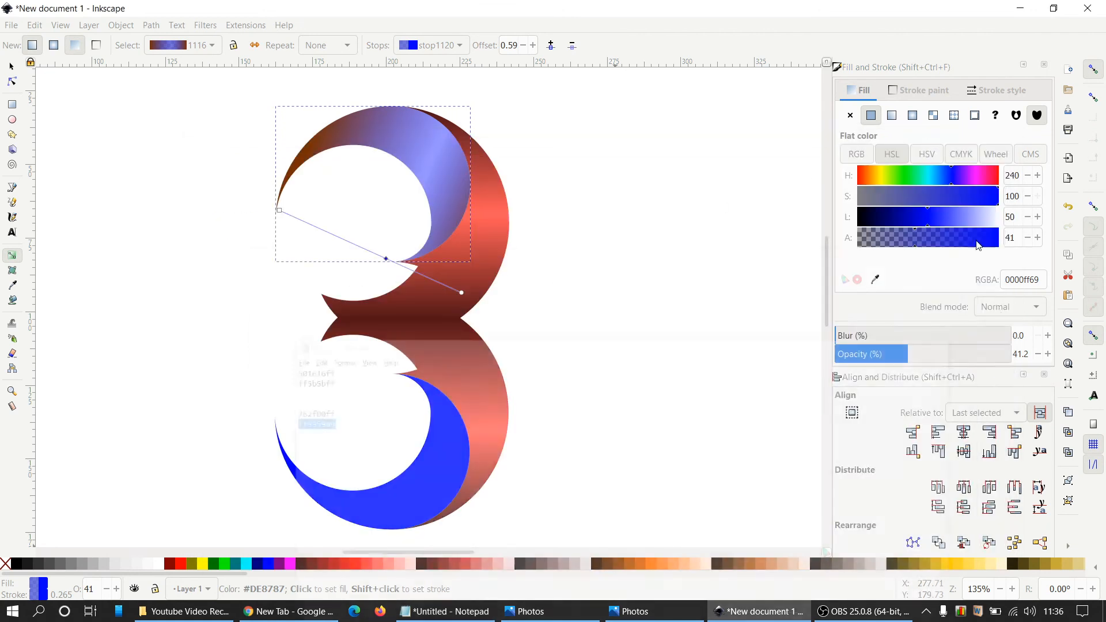
{"action": "double_click", "coordinate": [1017, 281]}
{"action": "key", "text": "ctrl+v"}
{"action": "key", "text": "Return"}
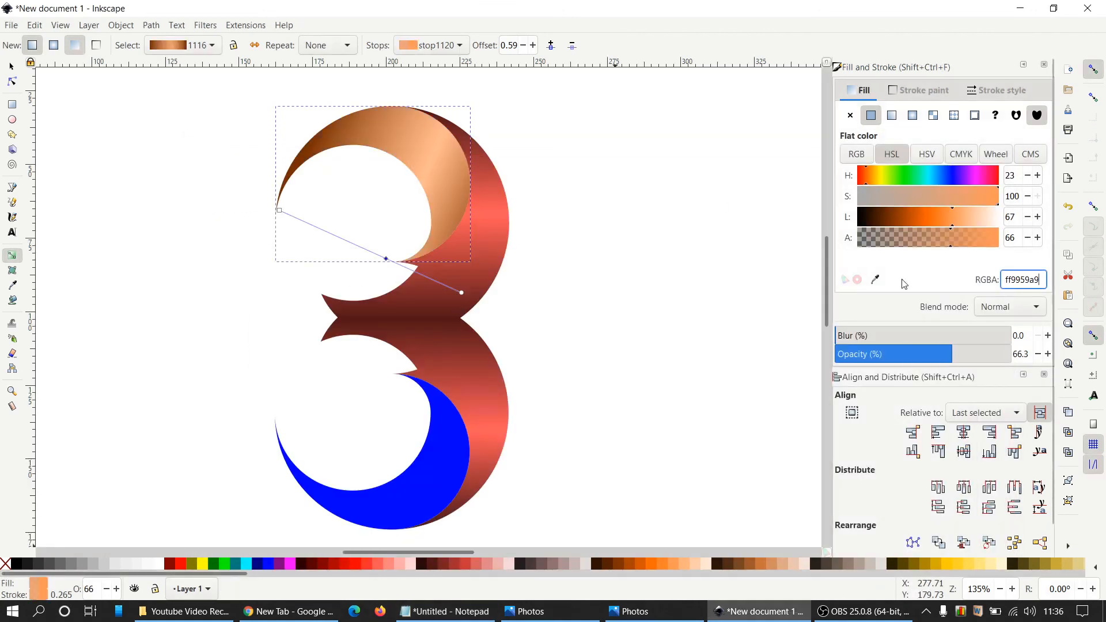
{"action": "key", "text": "Escape"}
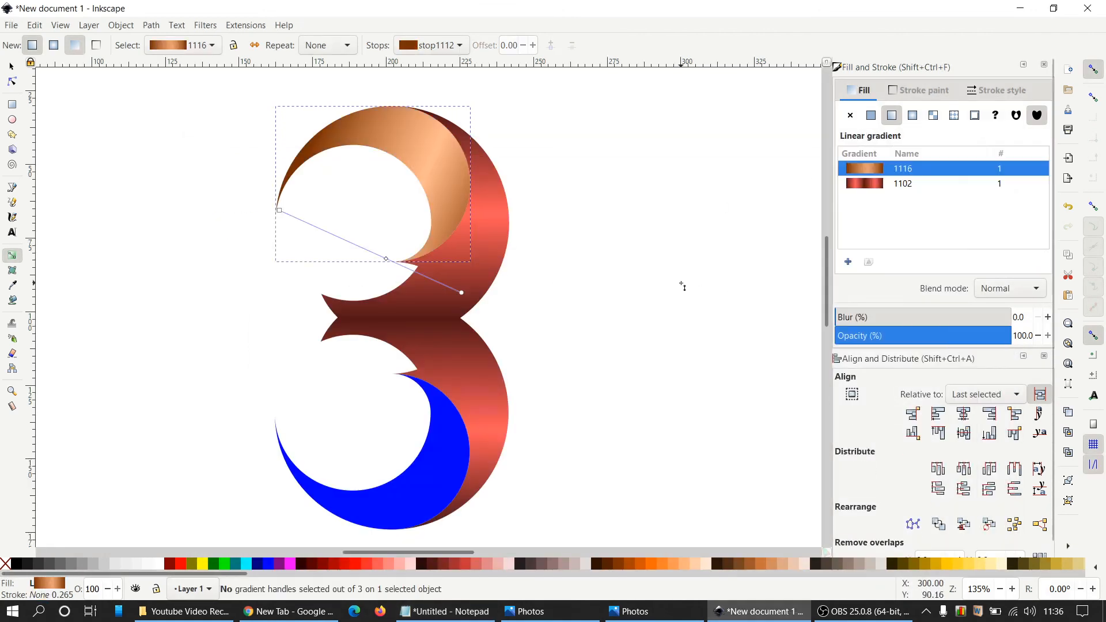
Give the lower blue swirl a linear gradient fill and show its gradient handles for editing
{"action": "left_click", "coordinate": [10, 70]}
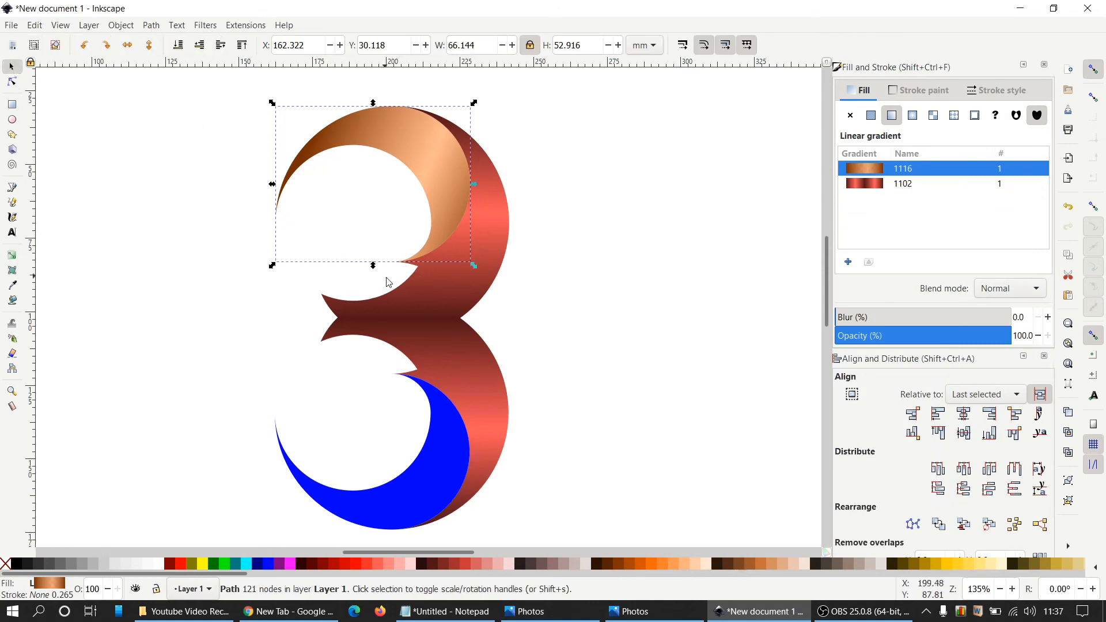
{"action": "left_click", "coordinate": [438, 490]}
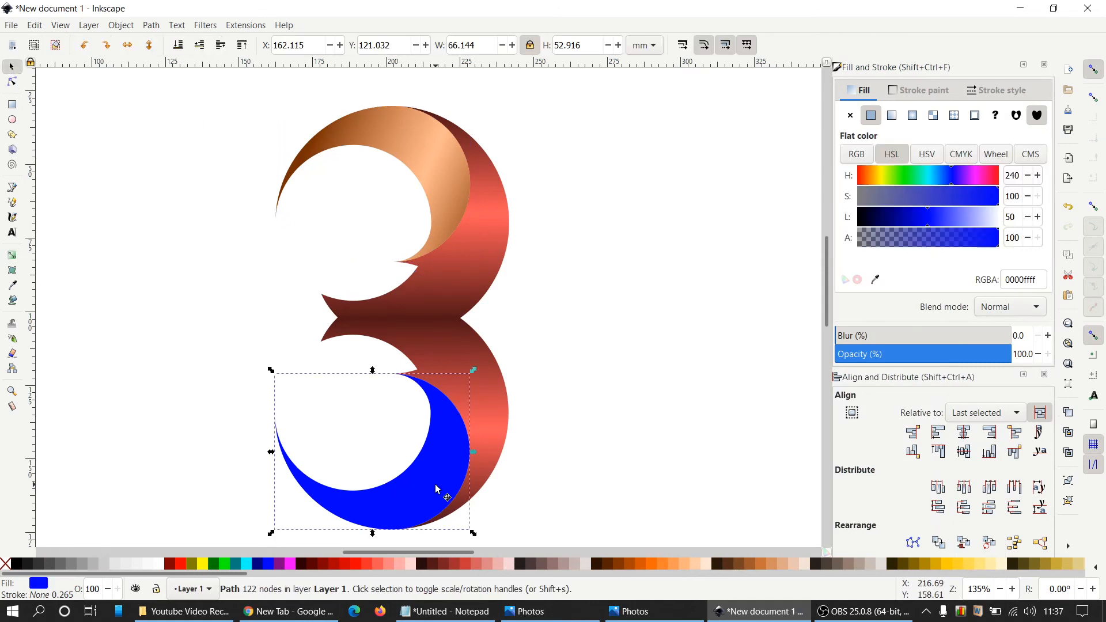
{"action": "left_click", "coordinate": [892, 117]}
{"action": "key", "text": "g"}
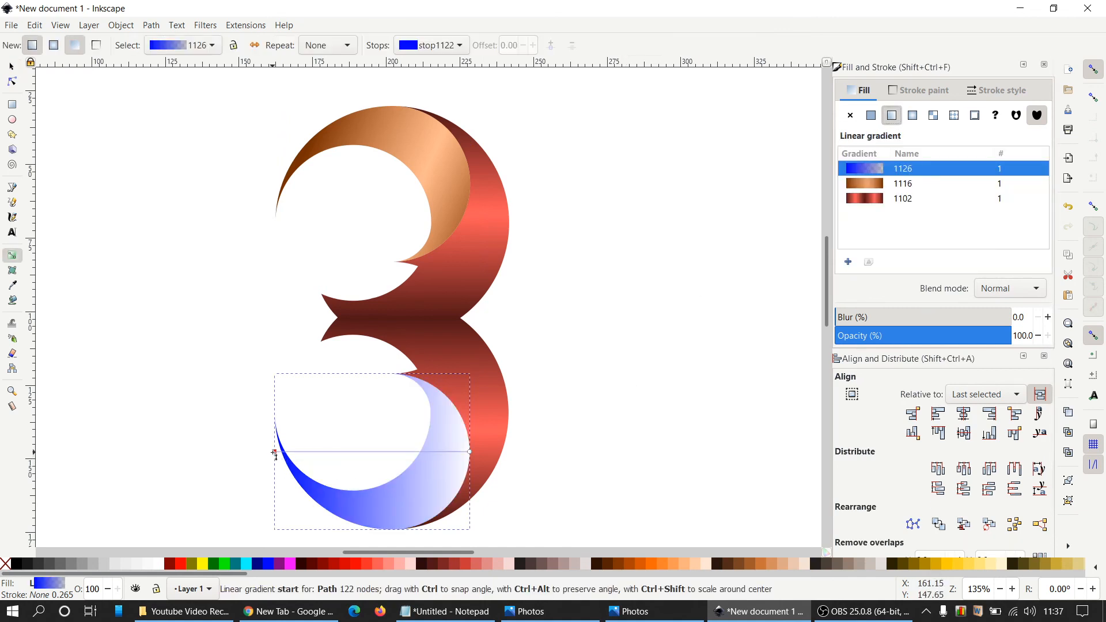
Run the lower swirl's gradient from its pointed left tip up to the dark red area above it, adding a middle stop at about offset 0.56
{"action": "left_click_drag", "start_coordinate": [272, 453], "coordinate": [276, 419]}
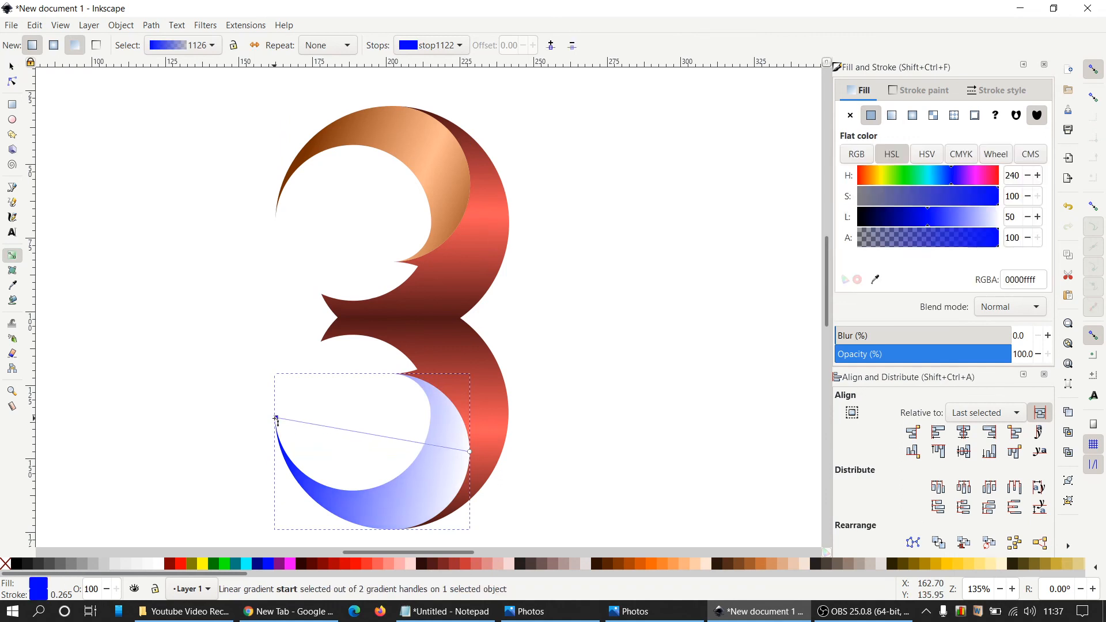
{"action": "left_click_drag", "start_coordinate": [471, 453], "coordinate": [449, 341]}
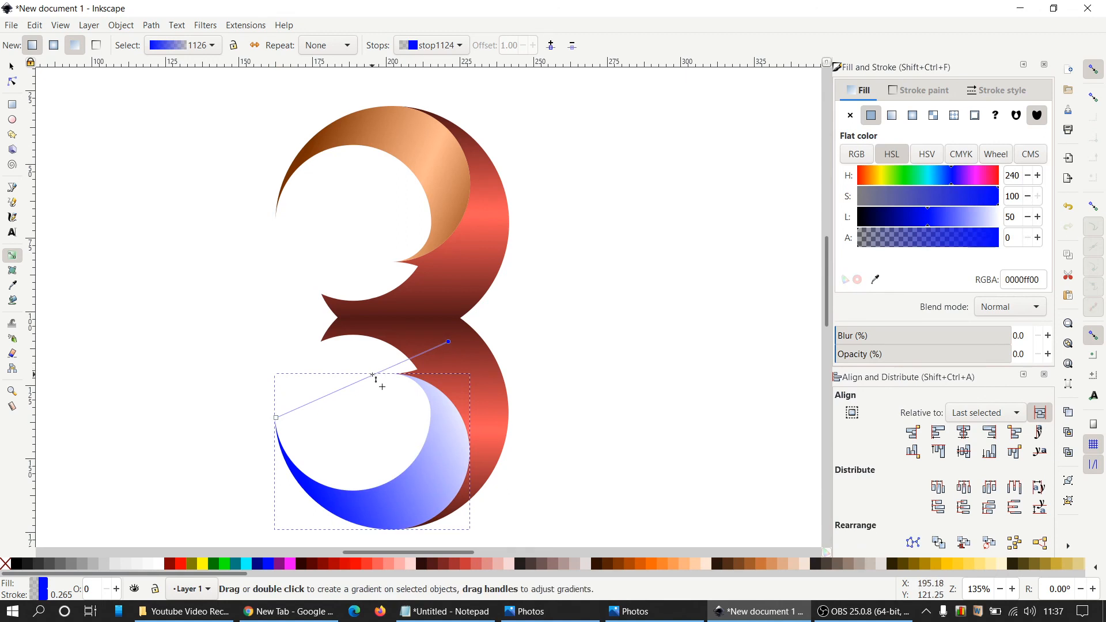
{"action": "key", "text": "Escape"}
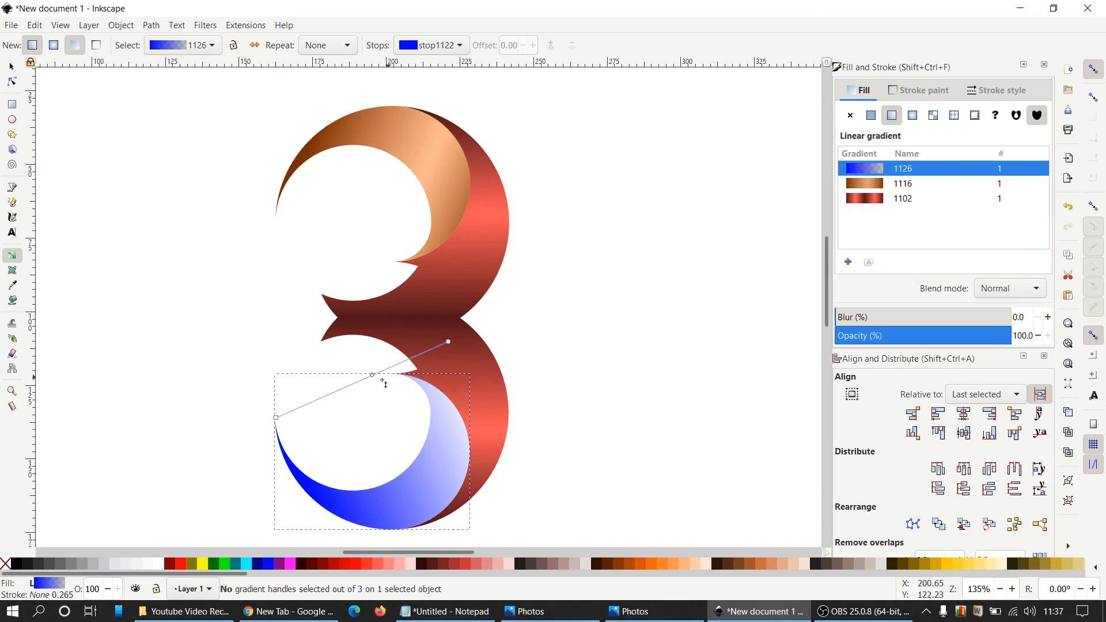
Copy the colour code 762f00ff from Notepad and apply it to the start stop of the lower swirl's gradient
{"action": "left_click", "coordinate": [276, 418]}
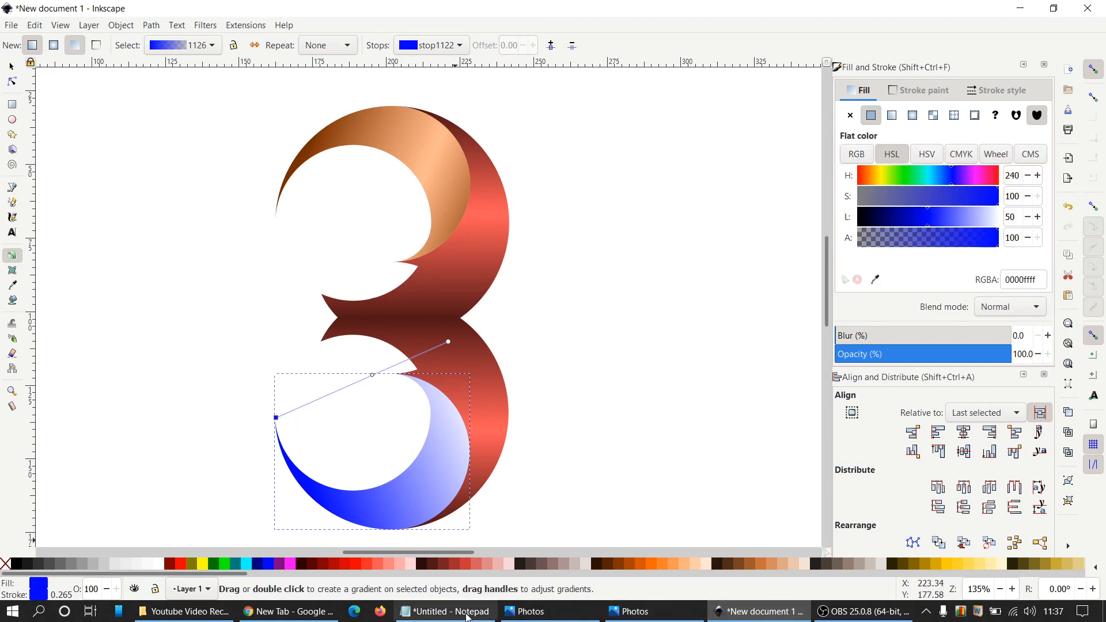
{"action": "left_click", "coordinate": [458, 612]}
{"action": "double_click", "coordinate": [235, 224]}
{"action": "key", "text": "ctrl+c"}
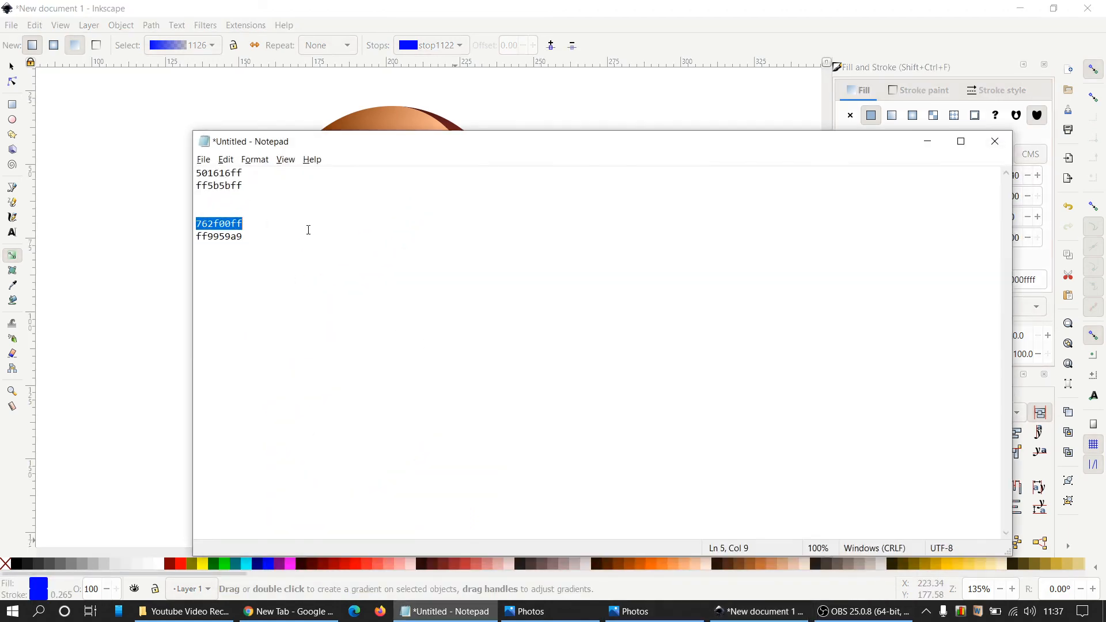
{"action": "left_click", "coordinate": [928, 141]}
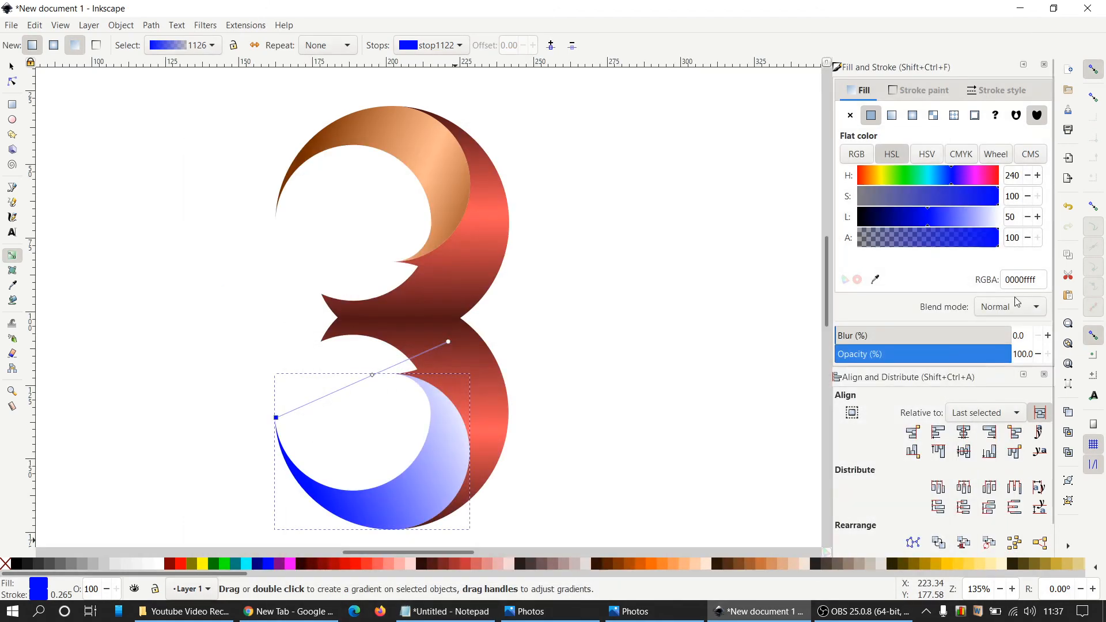
{"action": "double_click", "coordinate": [1021, 280]}
{"action": "key", "text": "ctrl+v"}
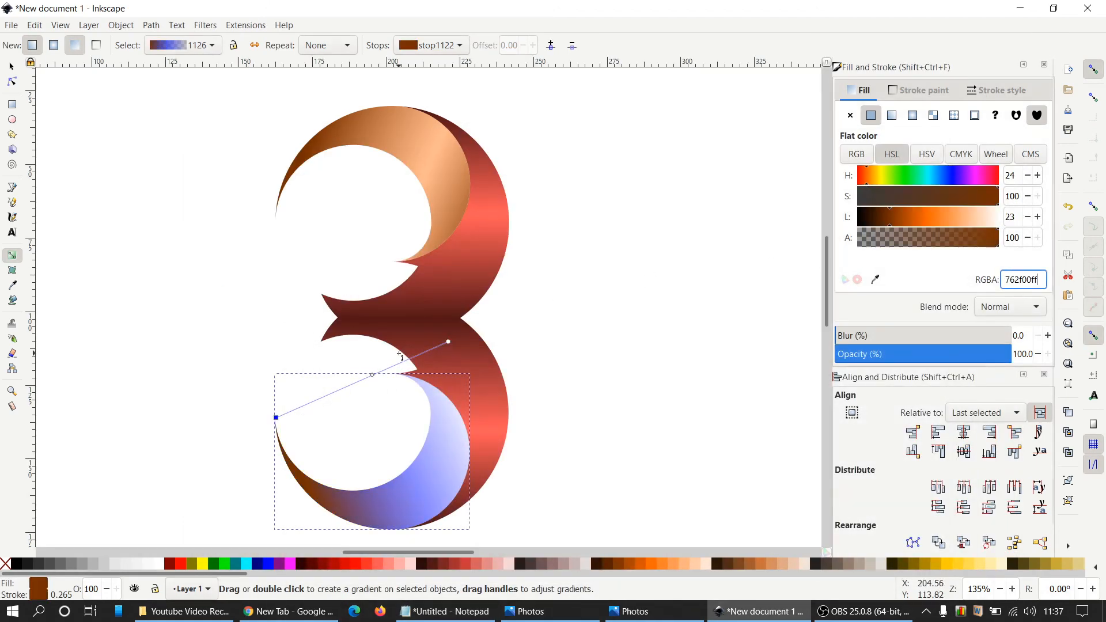
Apply RGBA 762f00ff to the end stop of the lower swirl's gradient
{"action": "left_click", "coordinate": [450, 344]}
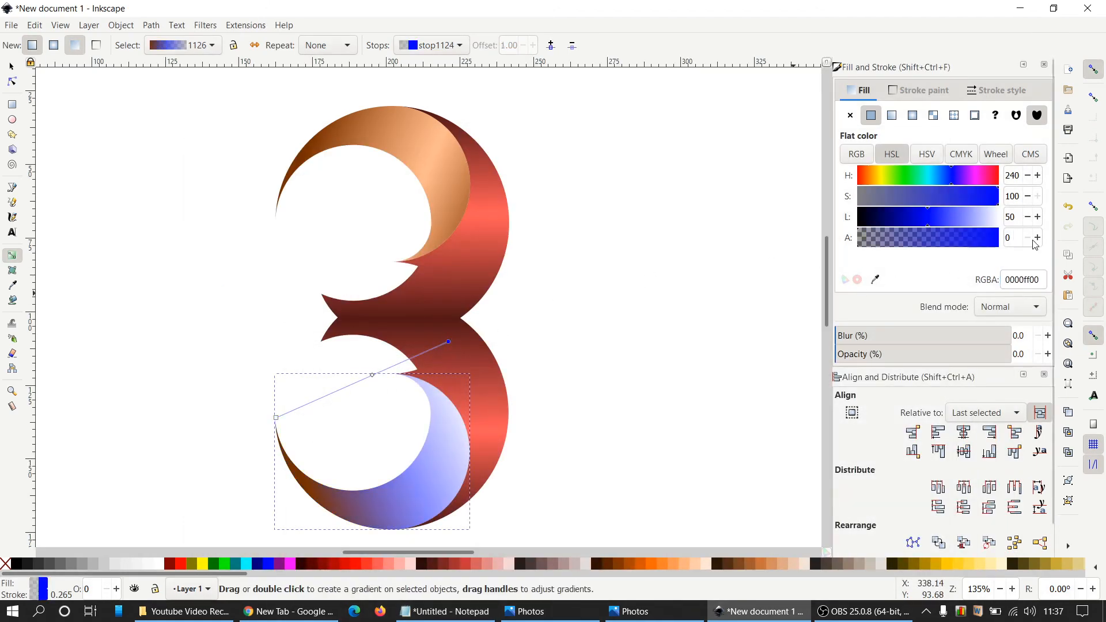
{"action": "double_click", "coordinate": [1024, 280]}
{"action": "key", "text": "ctrl+v"}
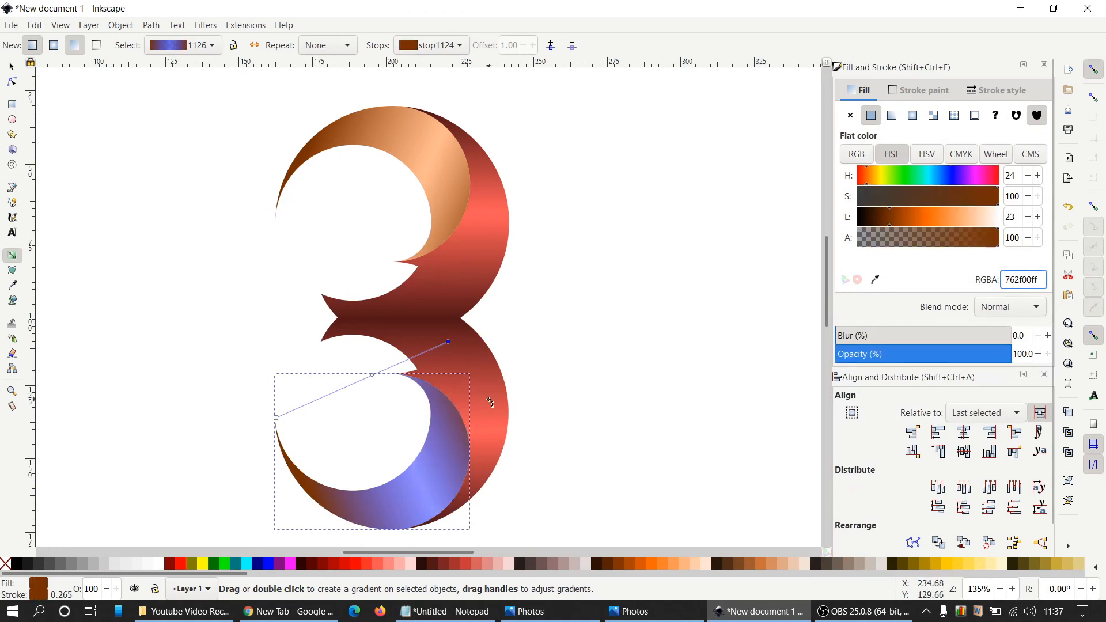
Copy the colour code ff9959a9 from Notepad, apply it to the middle stop of the lower swirl's gradient, and deselect the swirl
{"action": "left_click", "coordinate": [372, 376]}
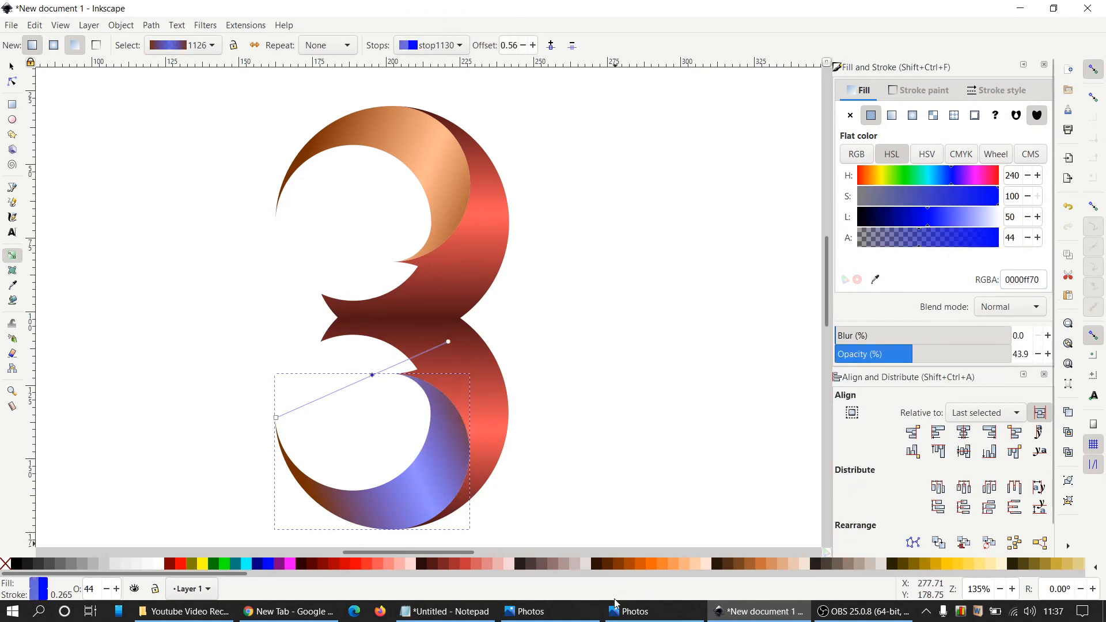
{"action": "left_click", "coordinate": [446, 611]}
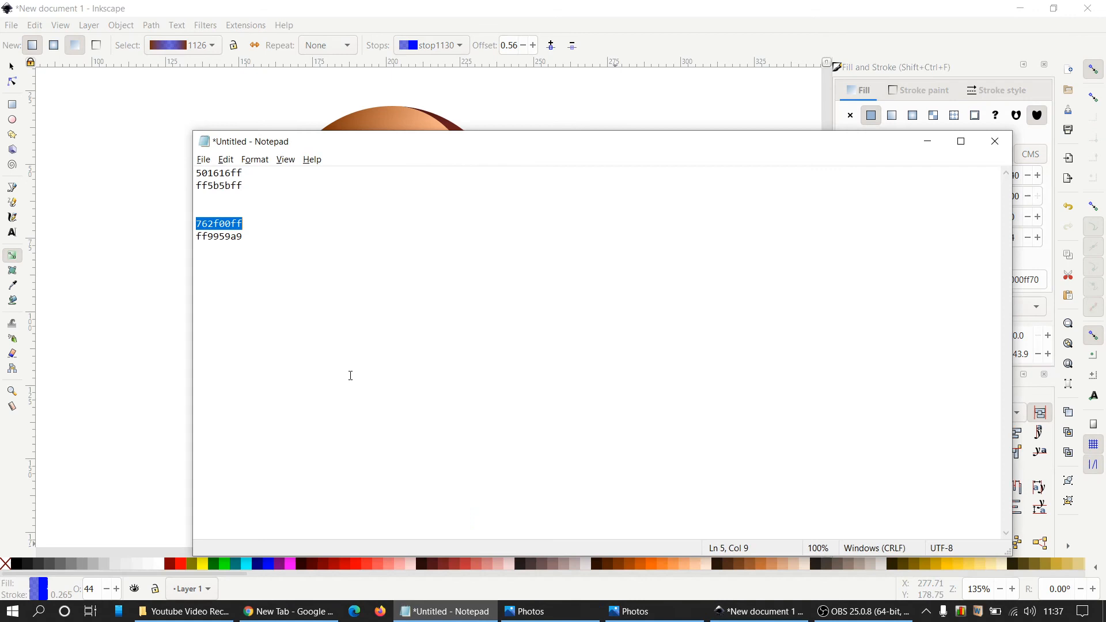
{"action": "double_click", "coordinate": [229, 239]}
{"action": "key", "text": "ctrl+c"}
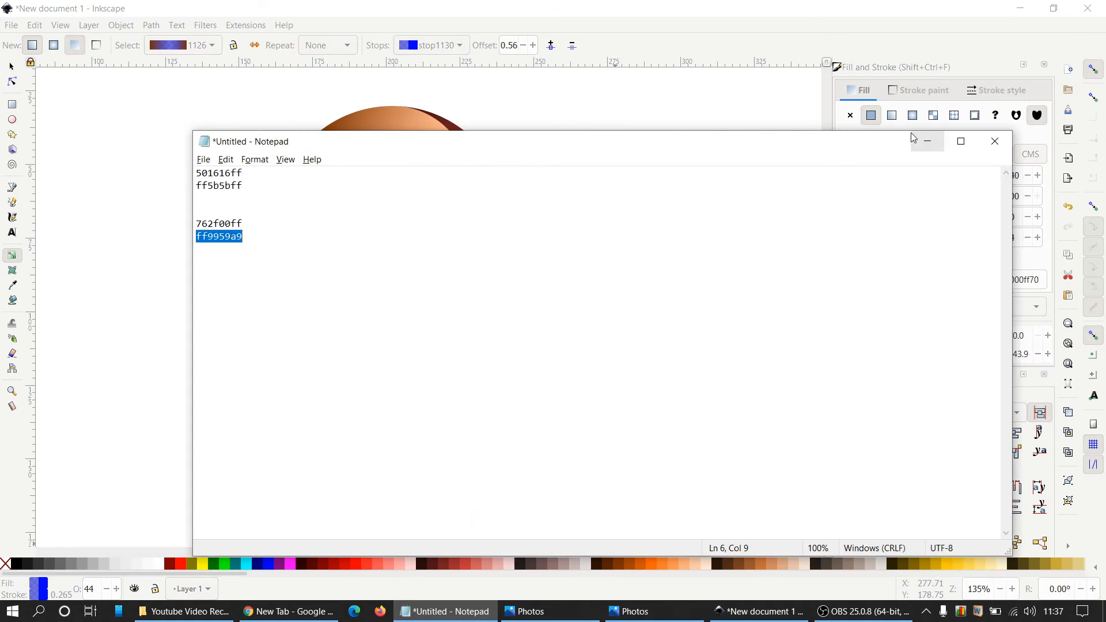
{"action": "left_click", "coordinate": [928, 141]}
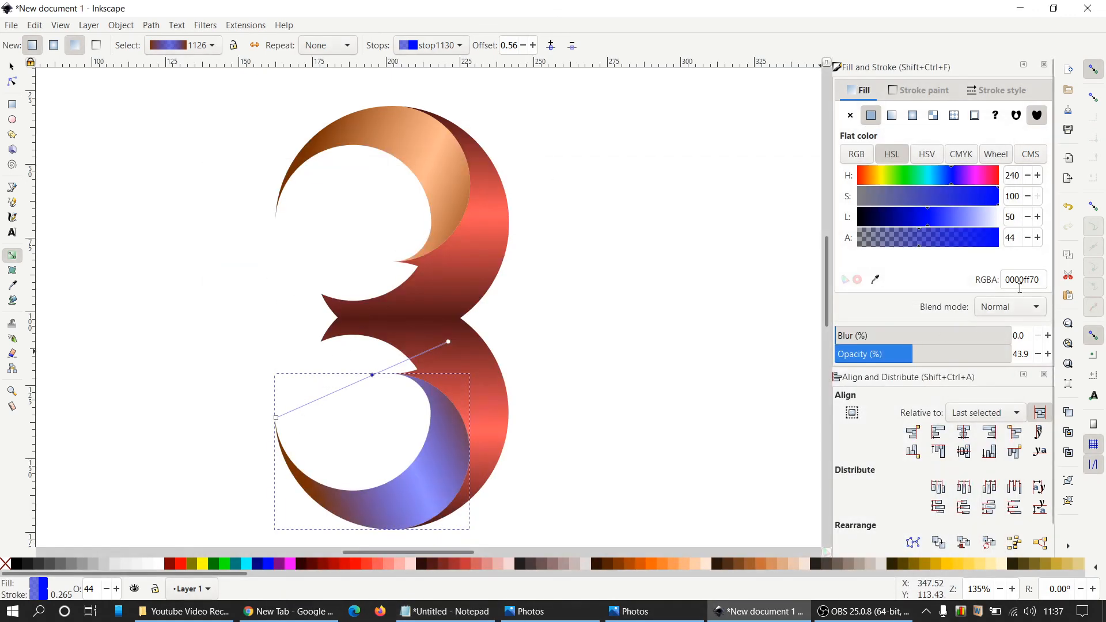
{"action": "double_click", "coordinate": [1020, 280]}
{"action": "key", "text": "ctrl+v"}
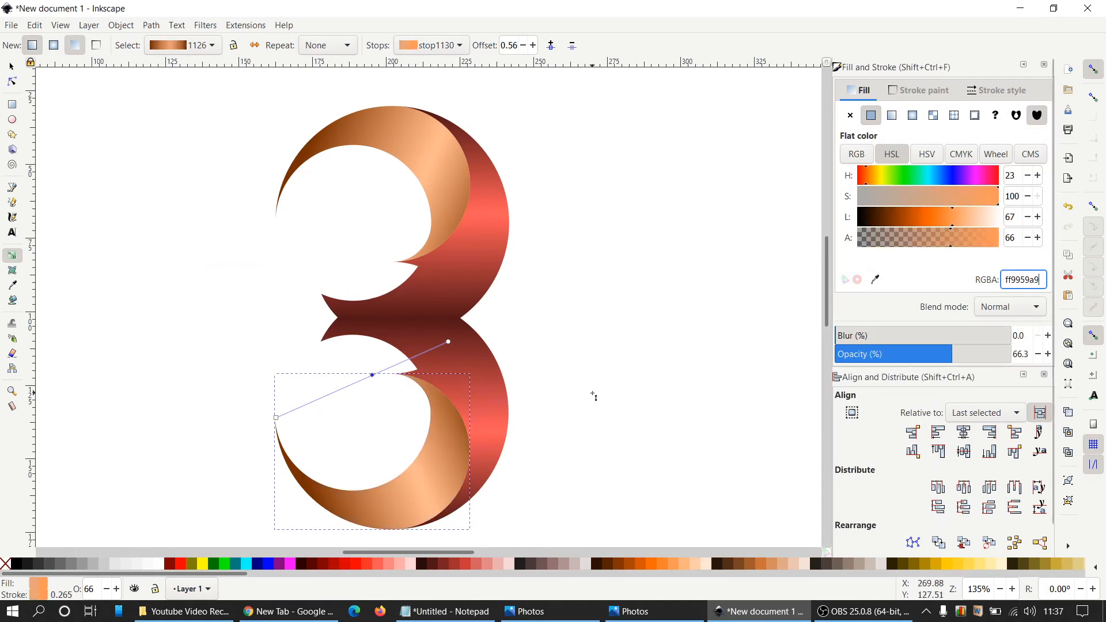
{"action": "left_click", "coordinate": [601, 394]}
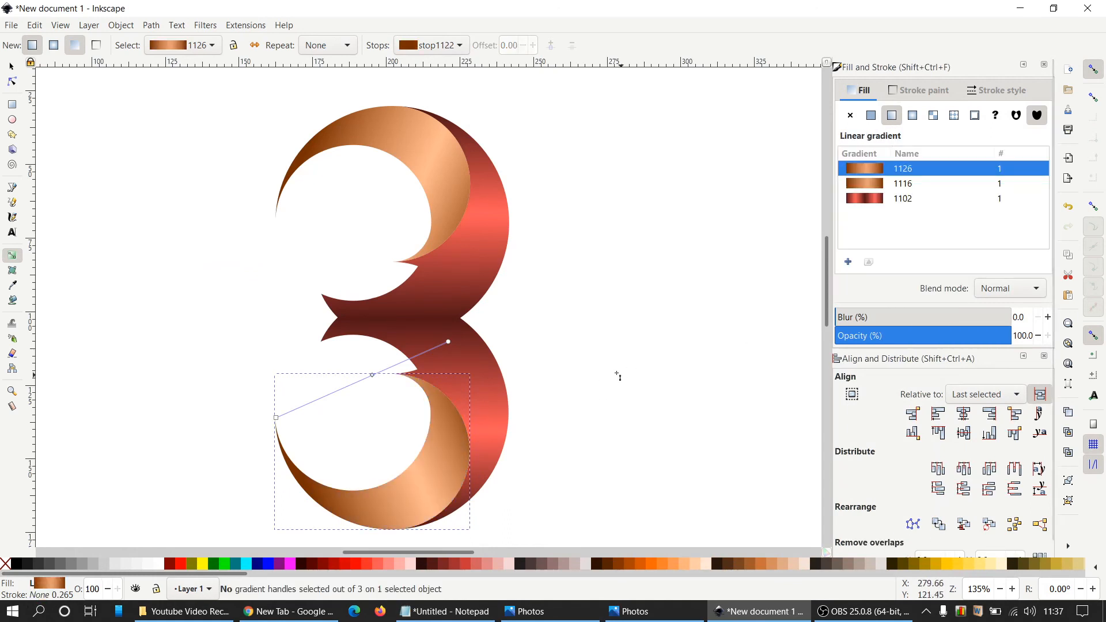
{"action": "left_click", "coordinate": [13, 69]}
{"action": "left_click", "coordinate": [585, 303]}
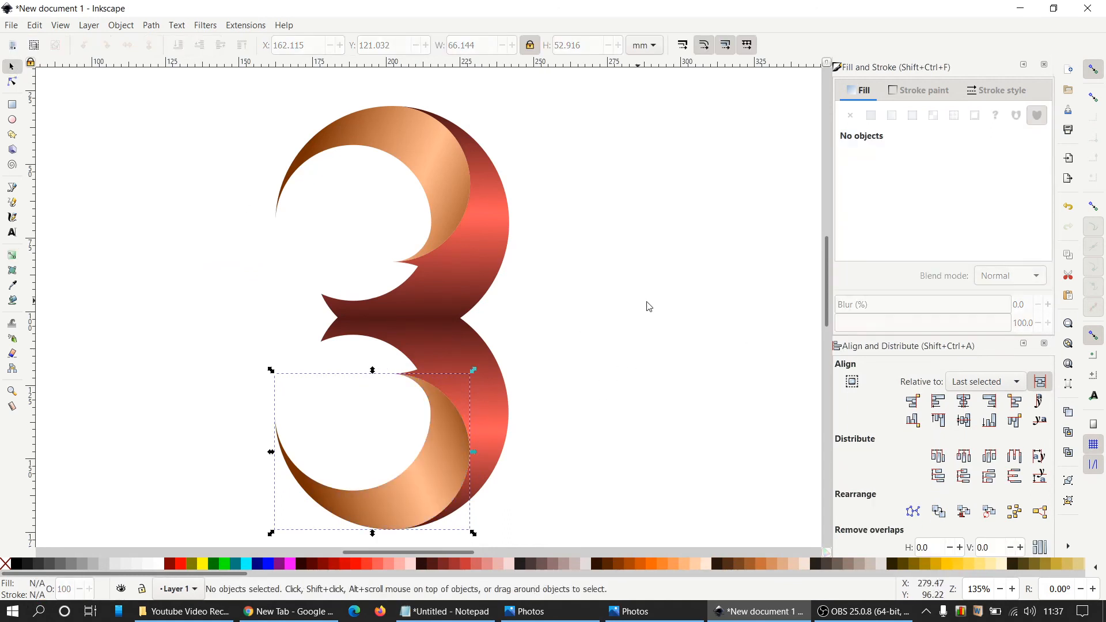